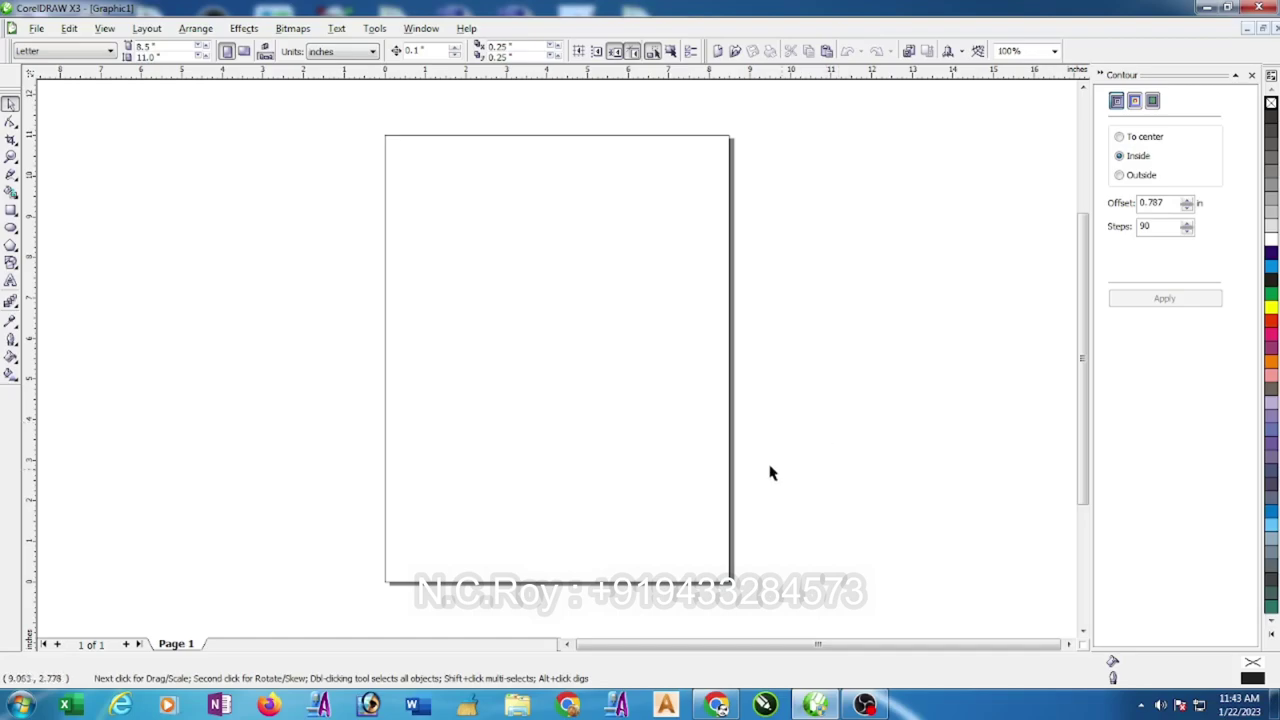
Set the document units to millimetres and resize the page to 600 × 900 mm.
{"action": "left_click", "coordinate": [350, 53]}
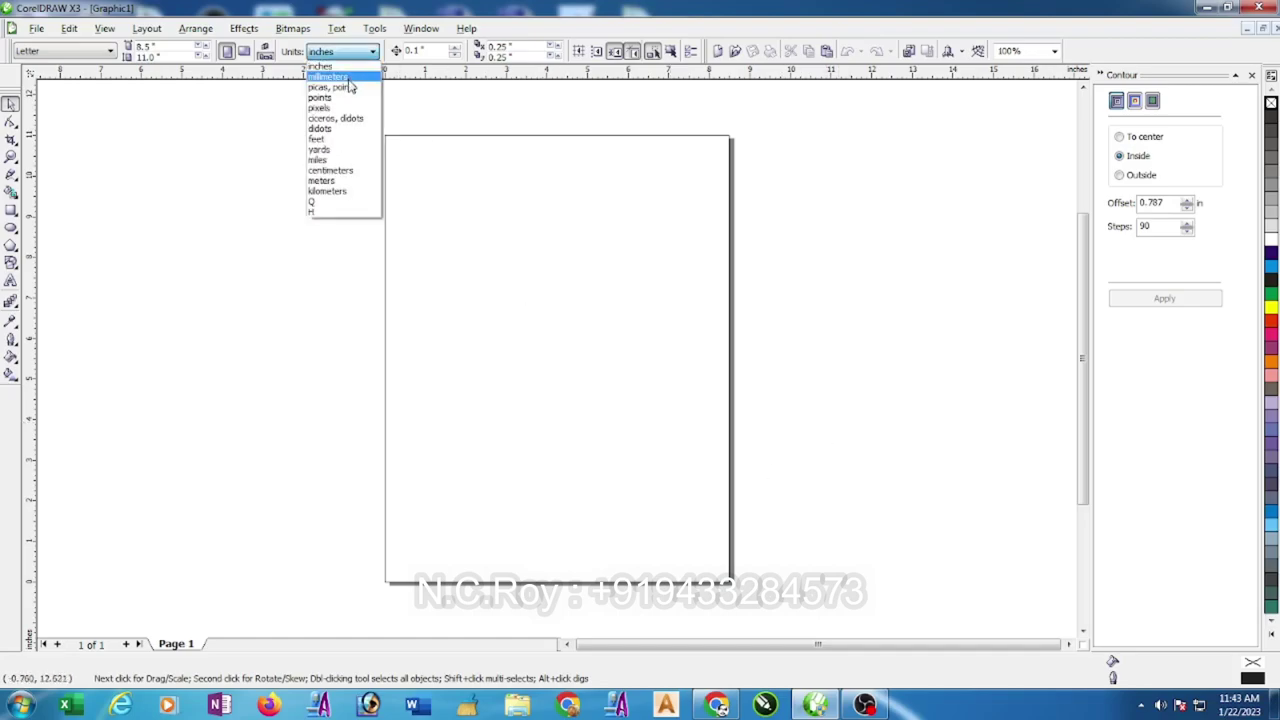
{"action": "left_click", "coordinate": [349, 77]}
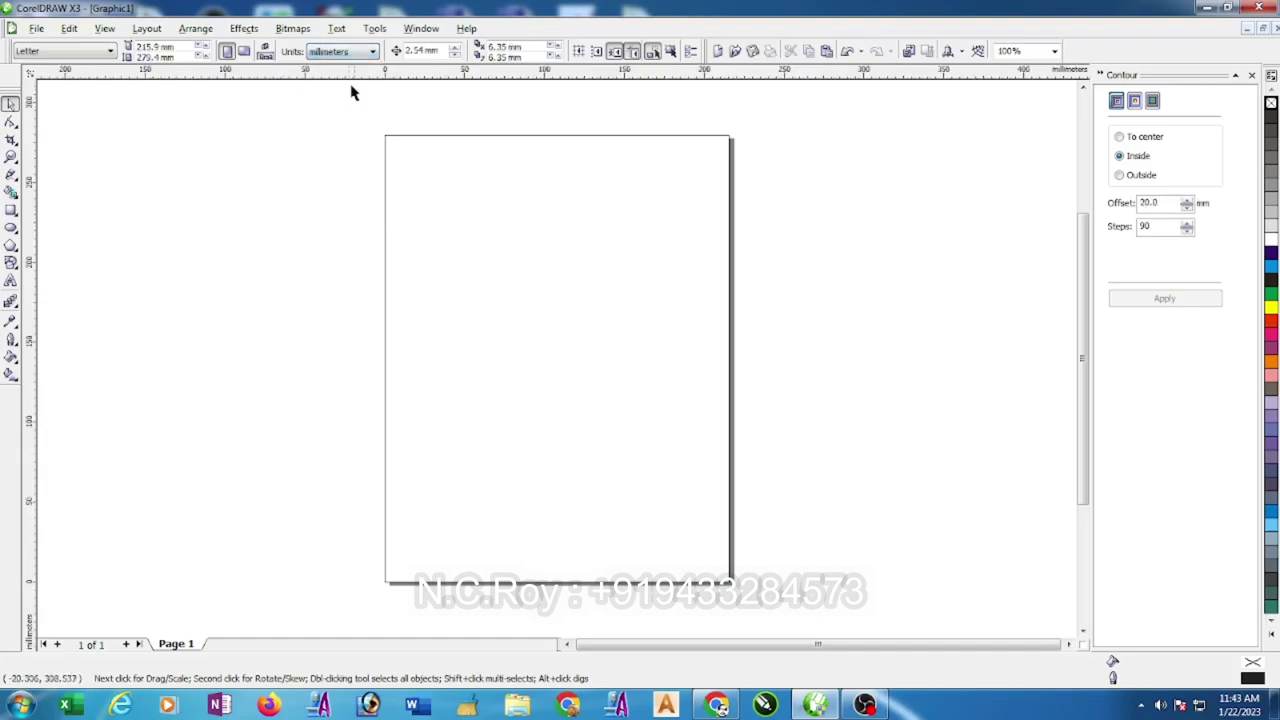
{"action": "double_click", "coordinate": [186, 47]}
{"action": "type", "text": "600"}
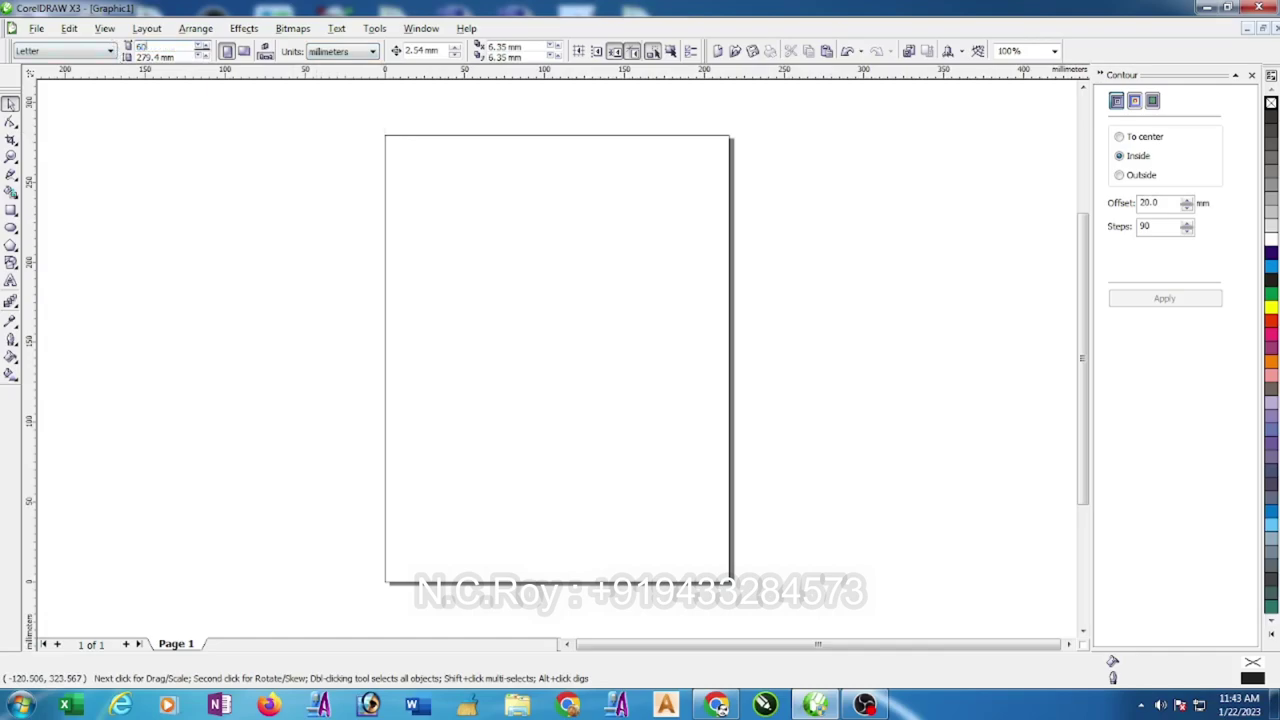
{"action": "key", "text": "Tab"}
{"action": "type", "text": "9"}
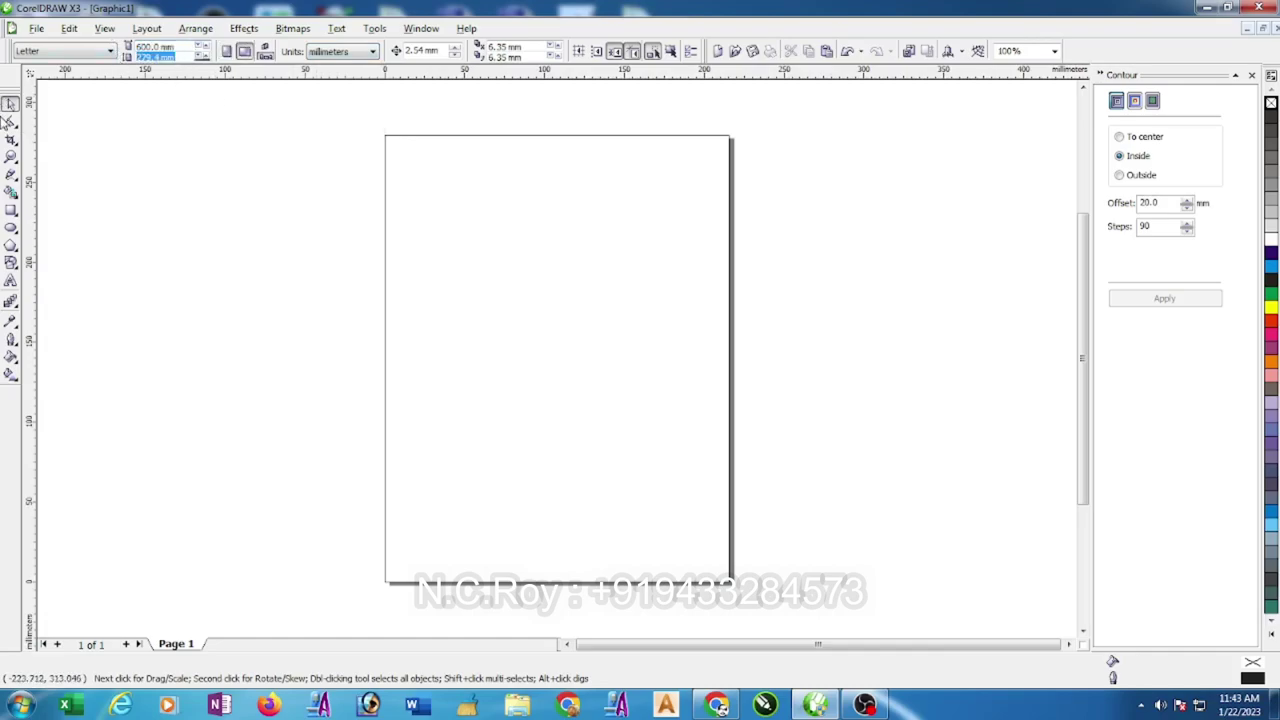
{"action": "key", "text": "Return"}
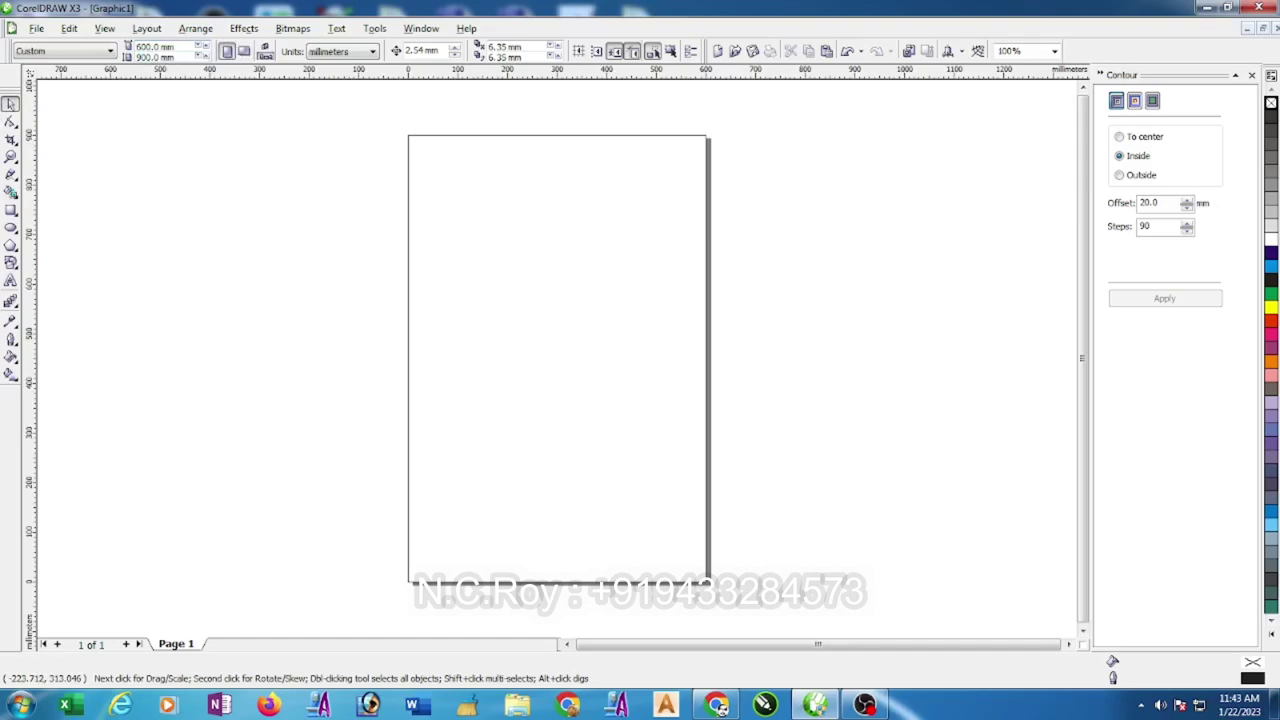
Draw a 600 × 900 mm rectangle and move it to the right of the page.
{"action": "left_click", "coordinate": [11, 211]}
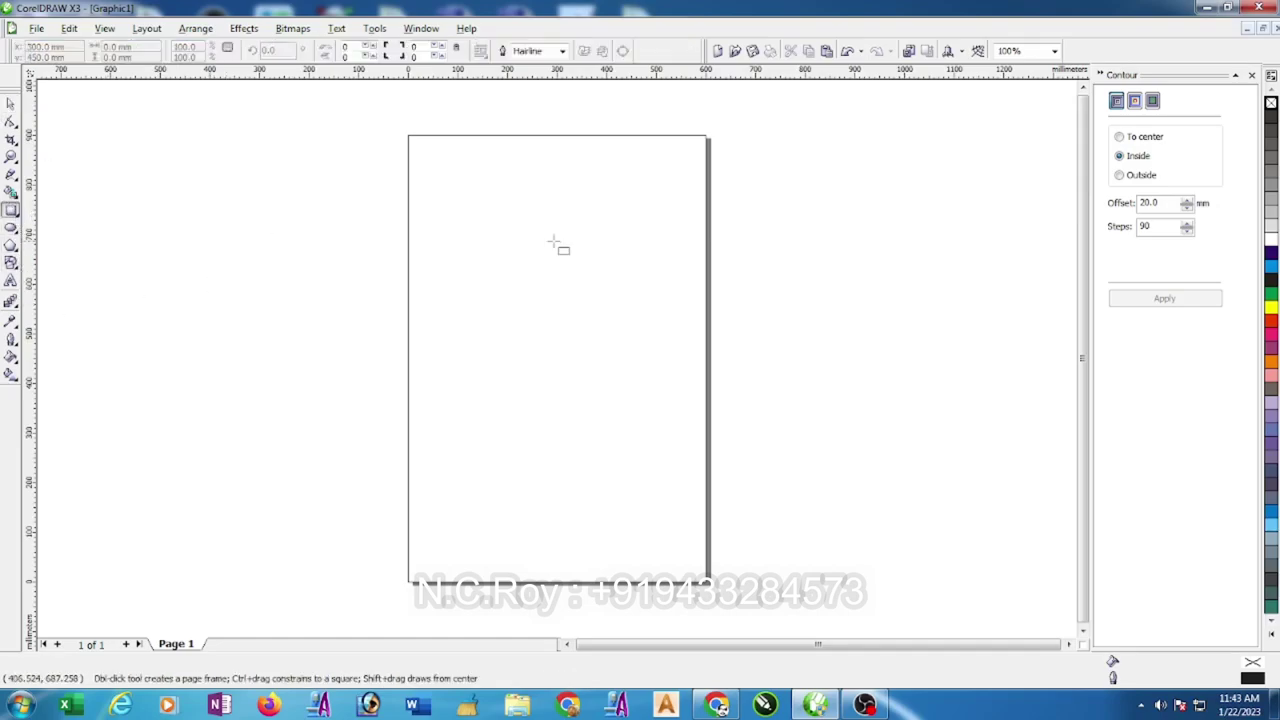
{"action": "left_click_drag", "start_coordinate": [528, 170], "coordinate": [792, 578]}
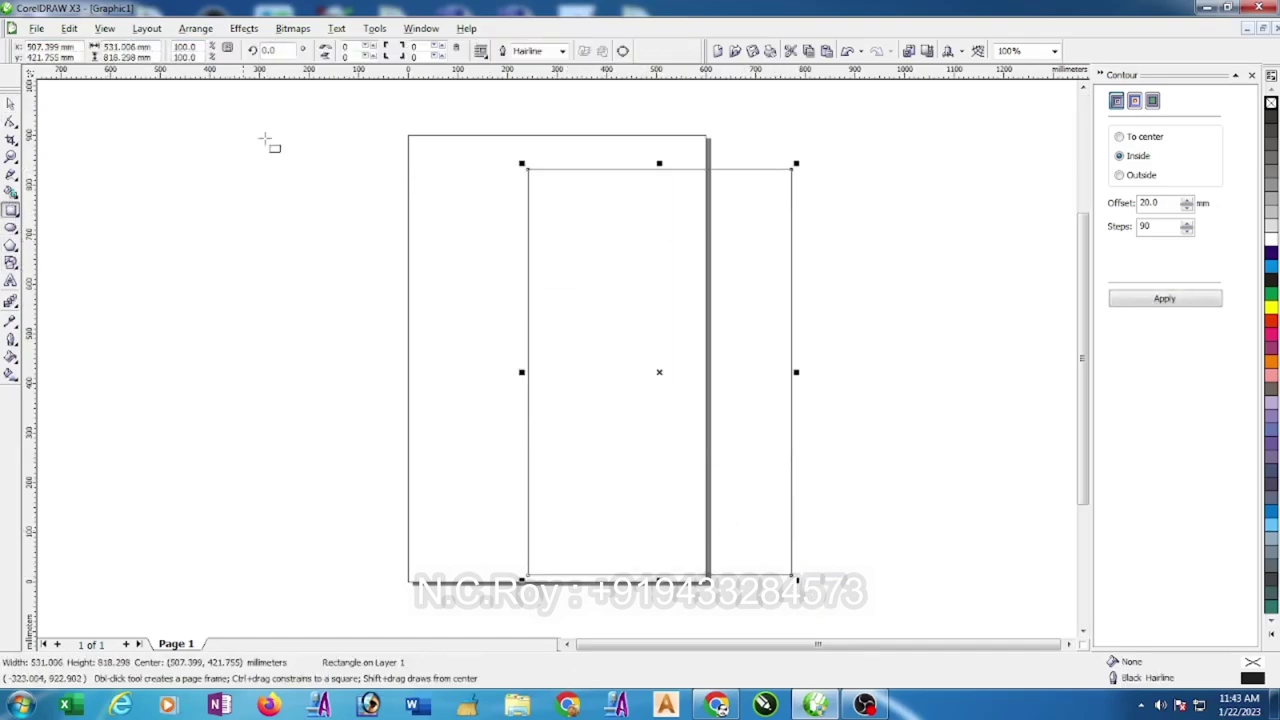
{"action": "left_click_drag", "start_coordinate": [155, 46], "coordinate": [78, 46]}
{"action": "type", "text": "600"}
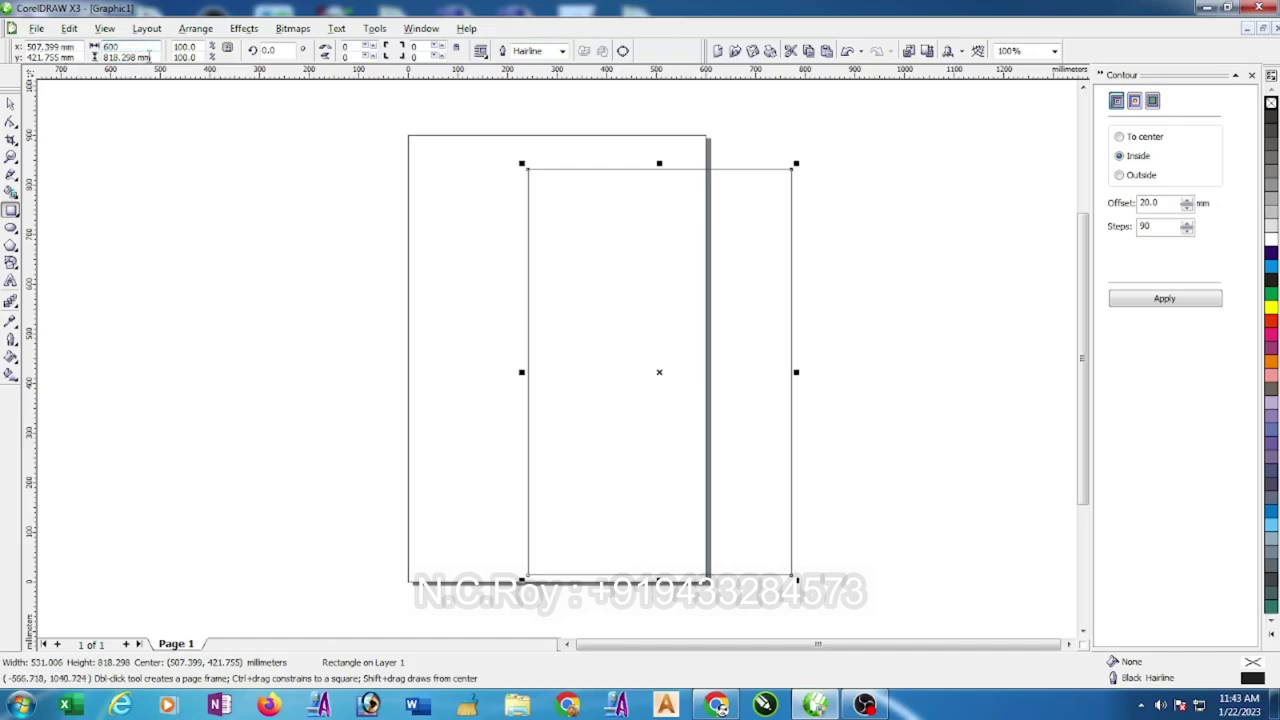
{"action": "key", "text": "Tab"}
{"action": "type", "text": "90"}
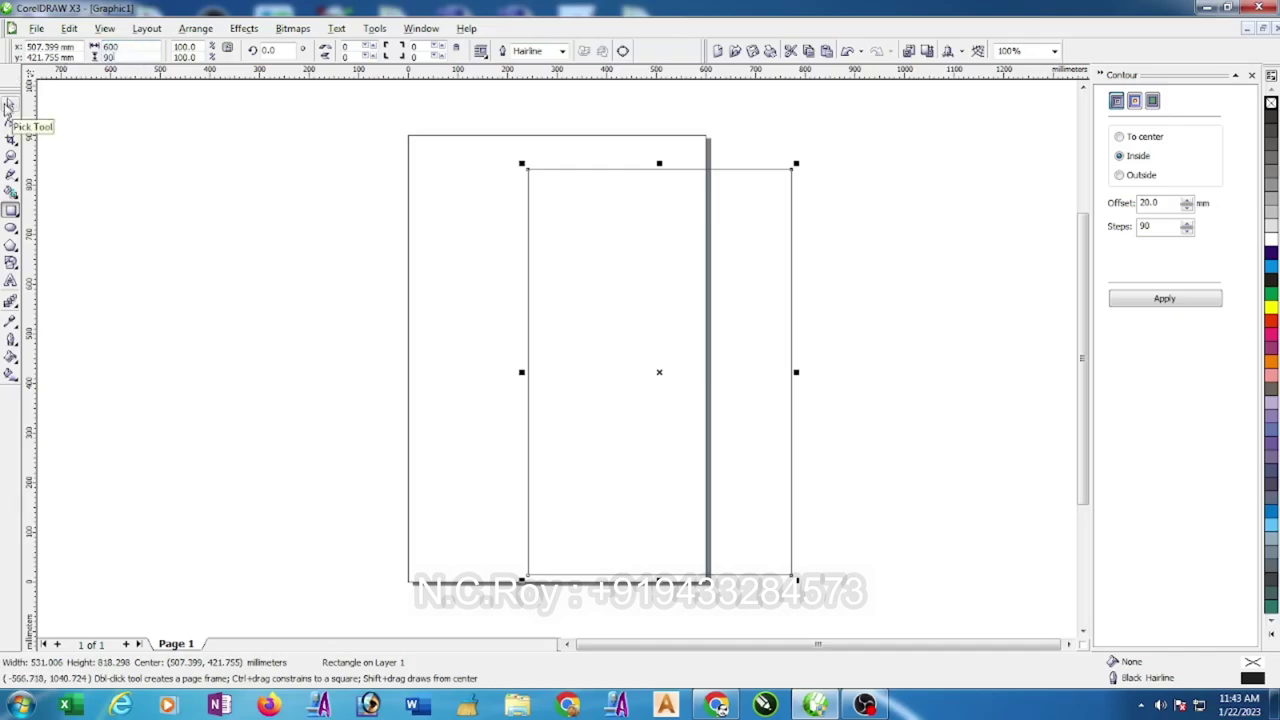
{"action": "key", "text": "Return"}
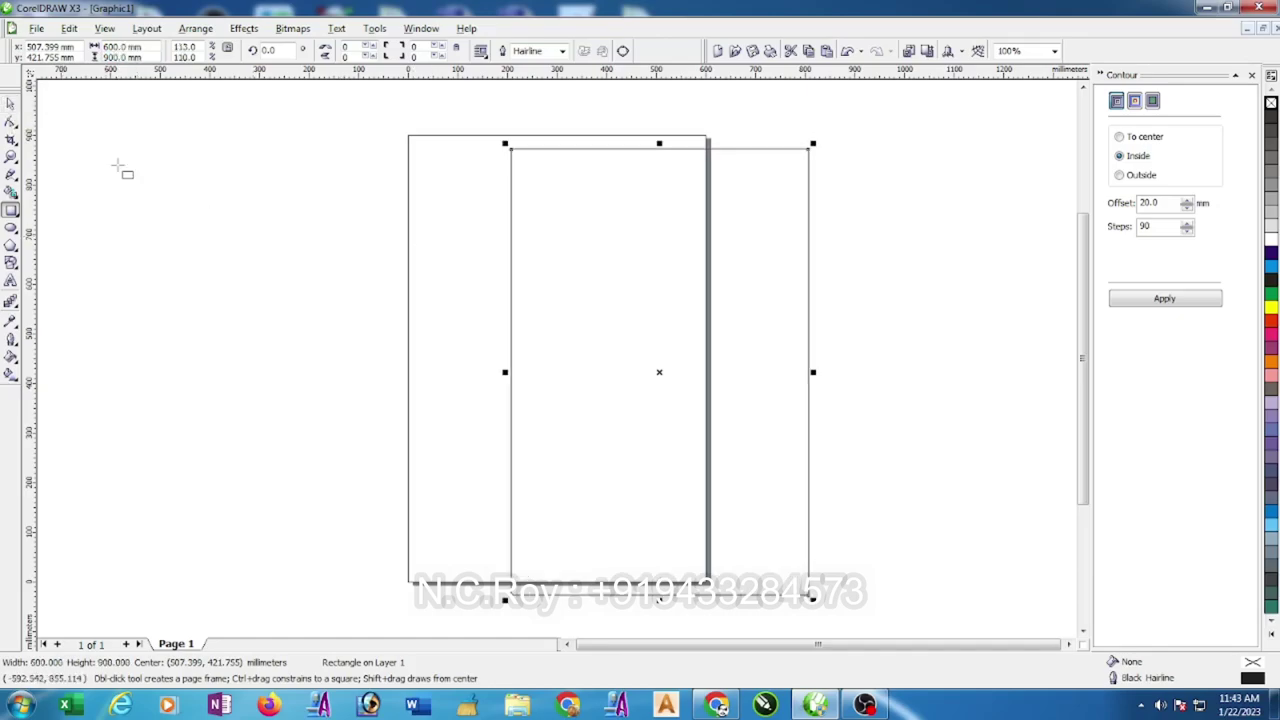
{"action": "left_click", "coordinate": [10, 104]}
{"action": "left_click_drag", "start_coordinate": [659, 373], "coordinate": [877, 368]}
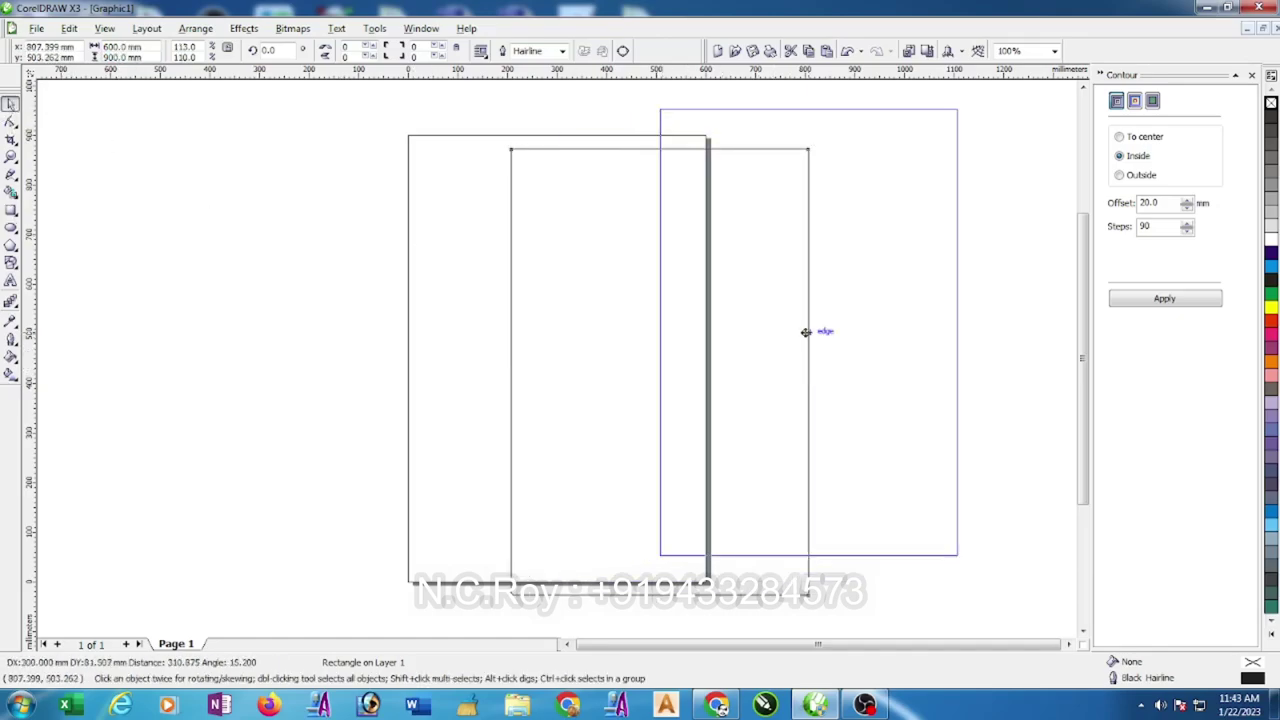
Import the frame bnn EPS file from the desktop and place it on the rectangle.
{"action": "left_click", "coordinate": [36, 28]}
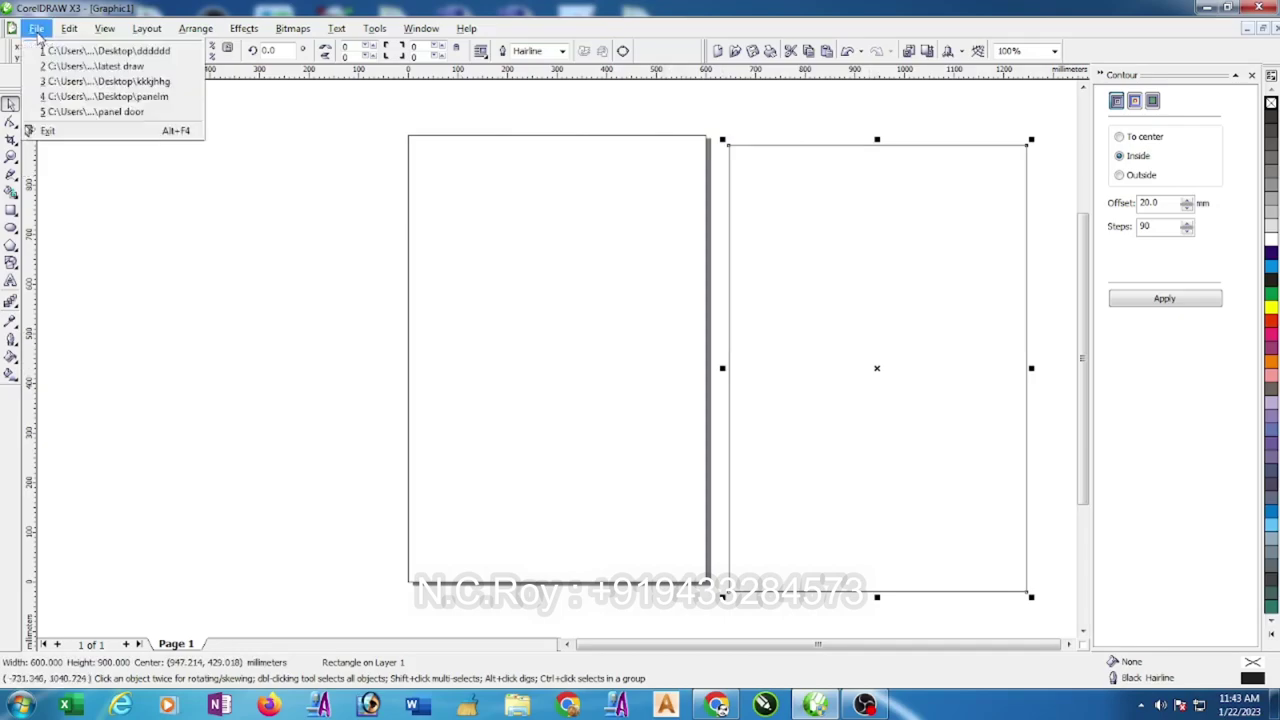
{"action": "left_click", "coordinate": [77, 197]}
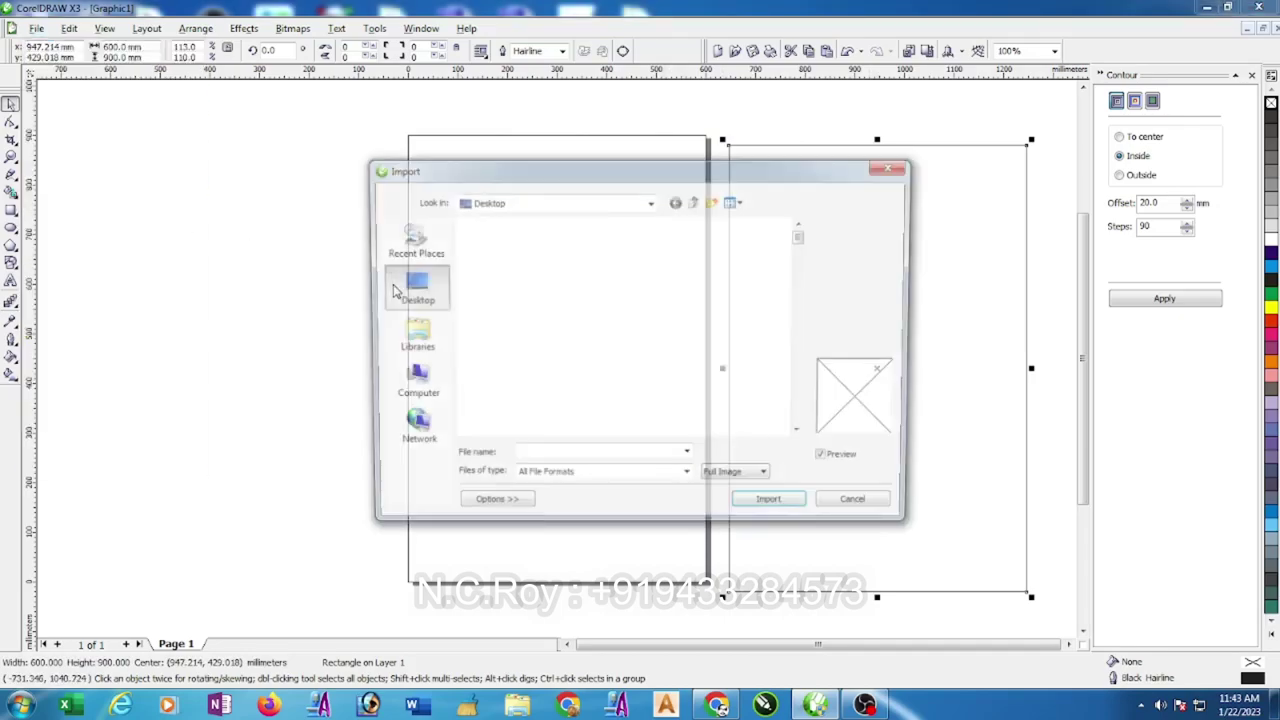
{"action": "left_click", "coordinate": [585, 388]}
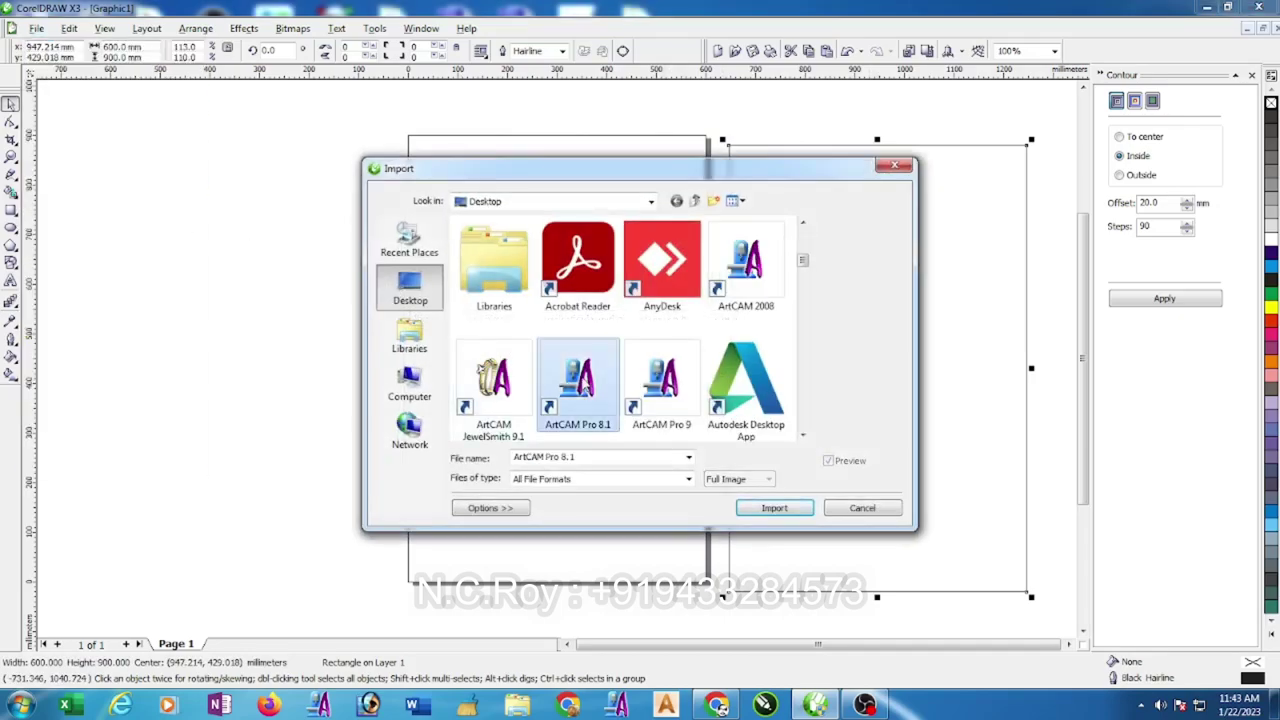
{"action": "scroll", "coordinate": [588, 387], "scroll_direction": "down", "scroll_amount": 2}
{"action": "scroll", "coordinate": [588, 385], "scroll_direction": "down", "scroll_amount": 2}
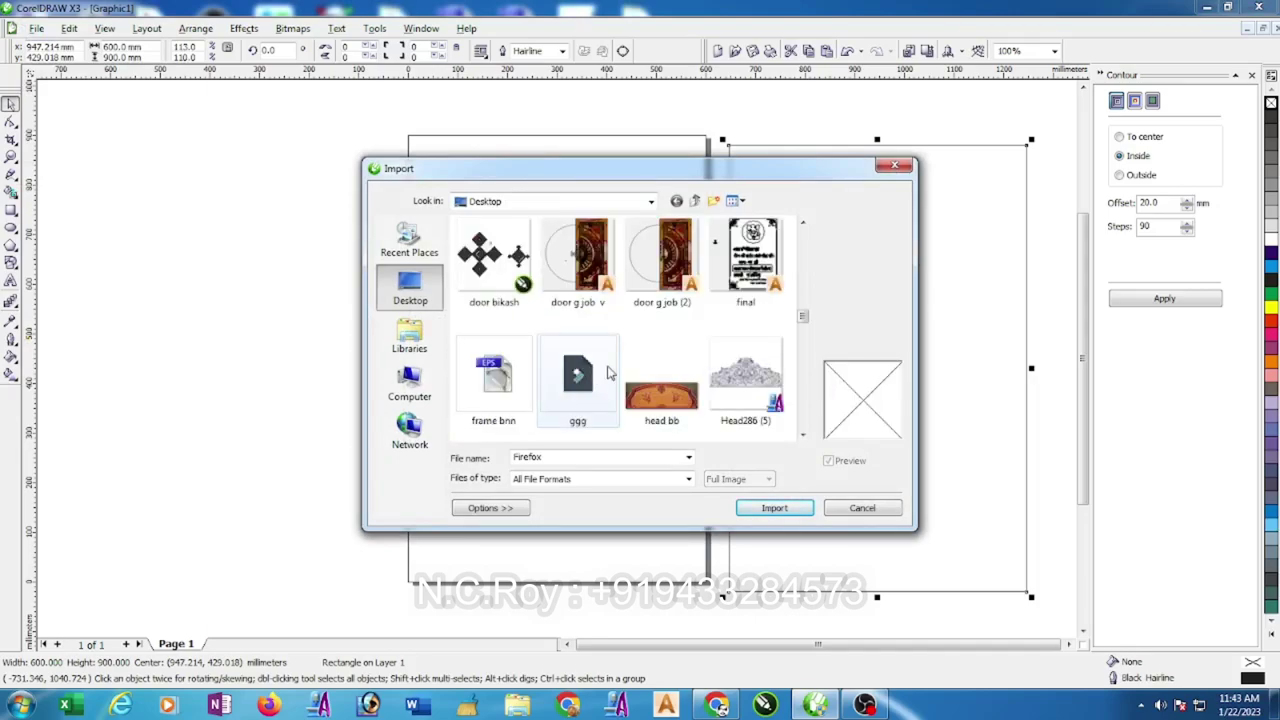
{"action": "left_click", "coordinate": [493, 380]}
{"action": "left_click", "coordinate": [772, 508]}
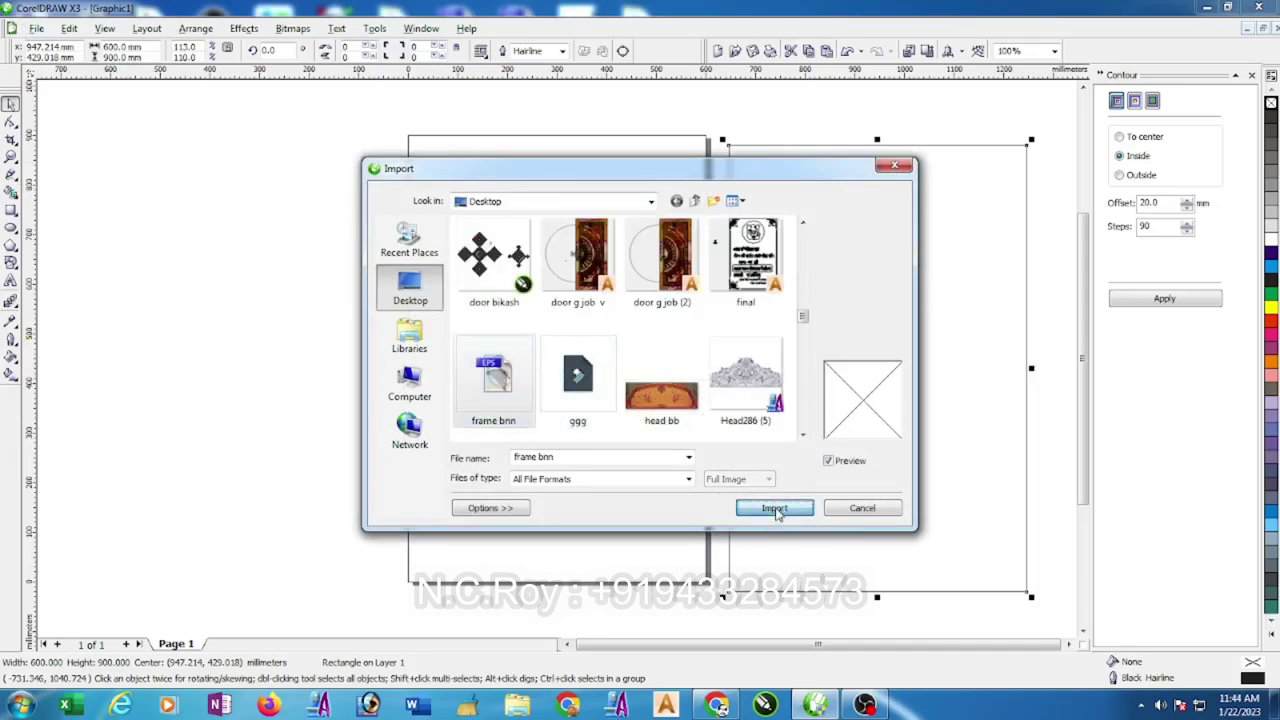
{"action": "left_click", "coordinate": [594, 430]}
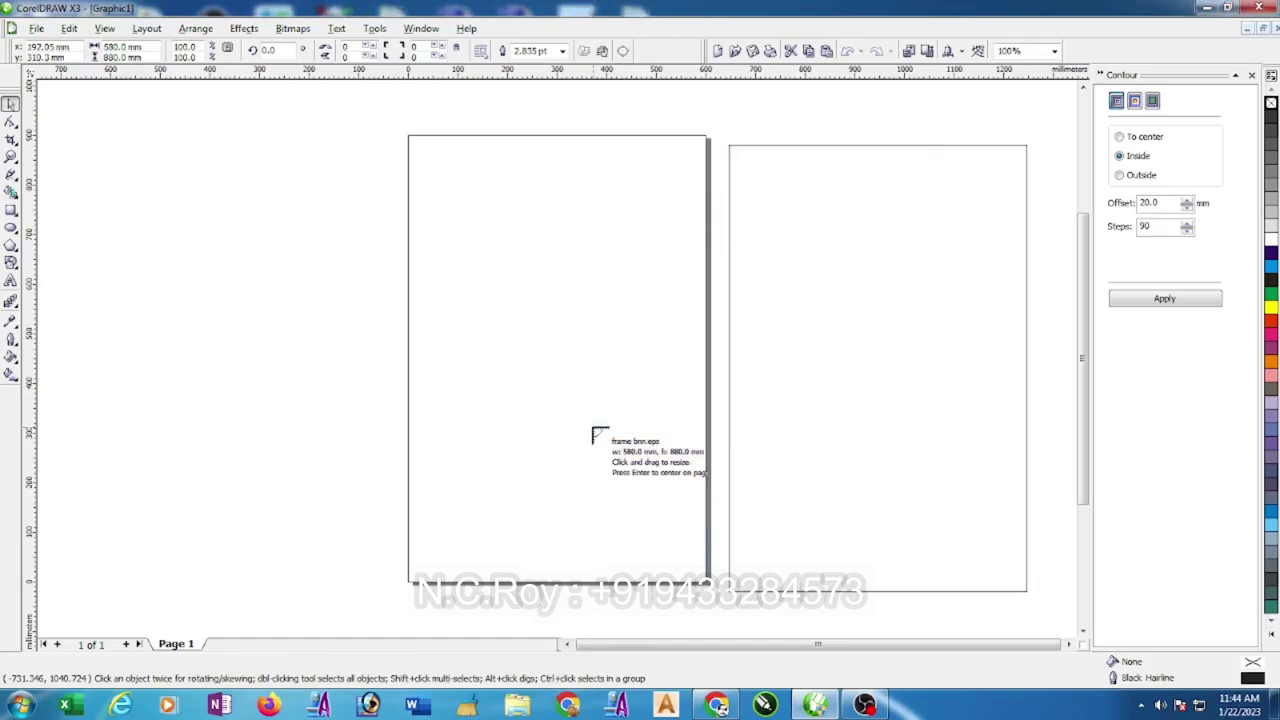
{"action": "left_click", "coordinate": [766, 214]}
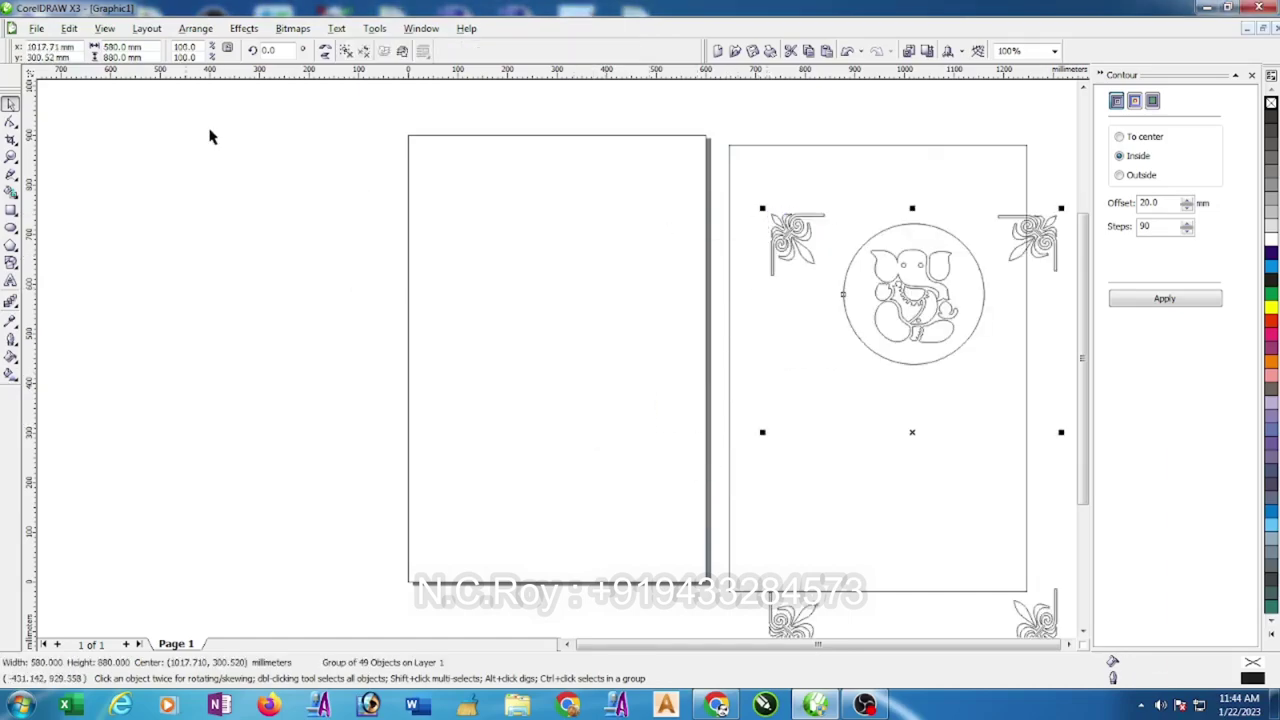
Centre the ornaments within the 600 × 900 rectangle, zoom out, and minimise CorelDRAW.
{"action": "left_click", "coordinate": [730, 205], "text": "shift"}
{"action": "key", "text": "c"}
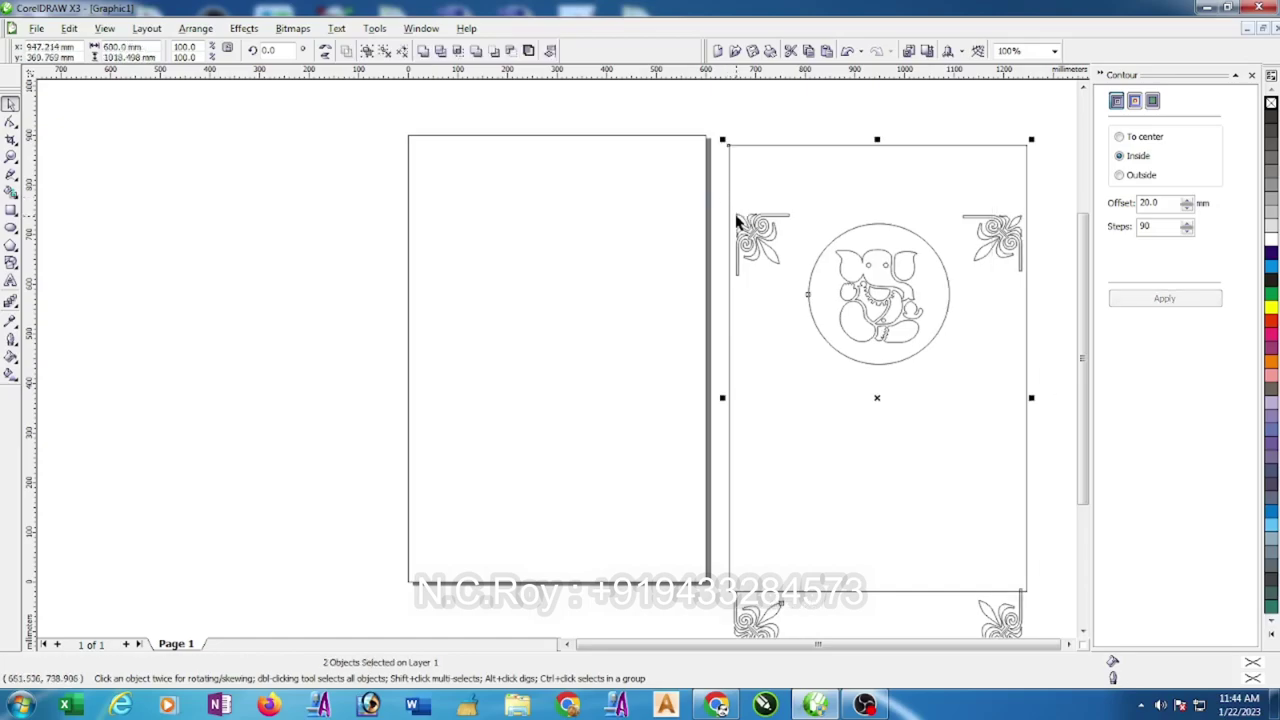
{"action": "key", "text": "e"}
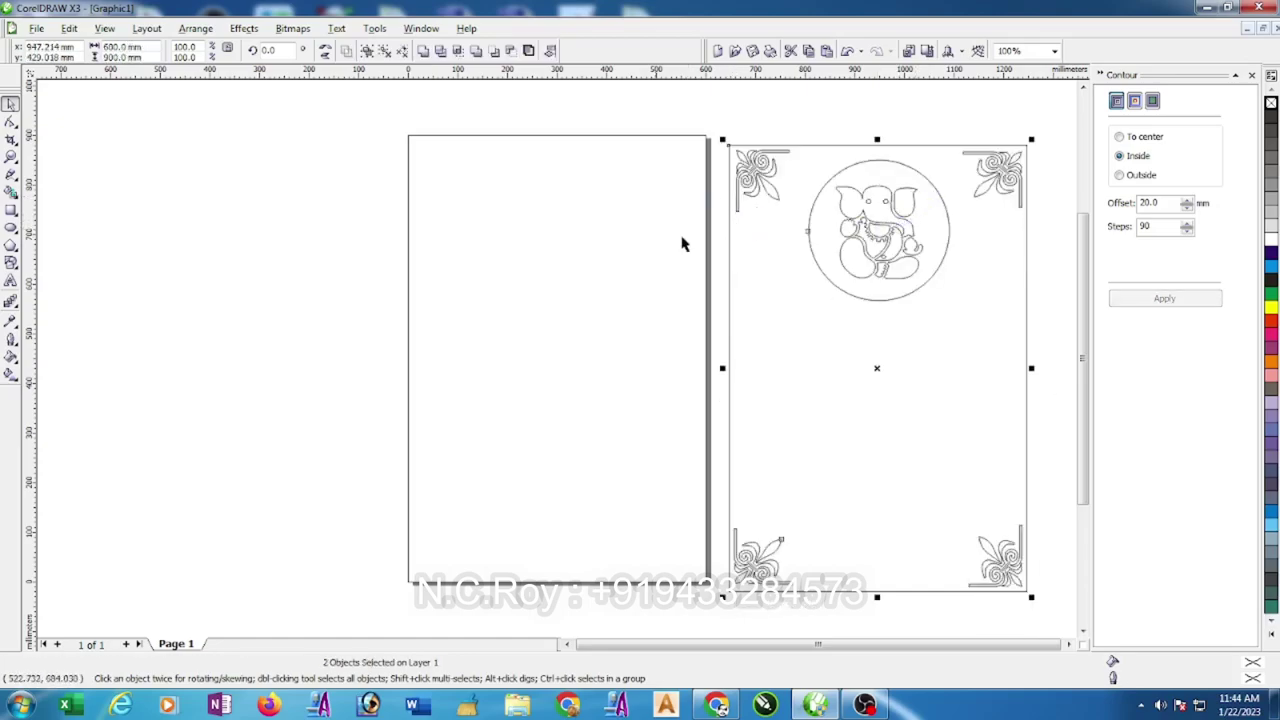
{"action": "left_click", "coordinate": [586, 281]}
{"action": "scroll", "coordinate": [549, 374], "scroll_direction": "down", "scroll_amount": 2}
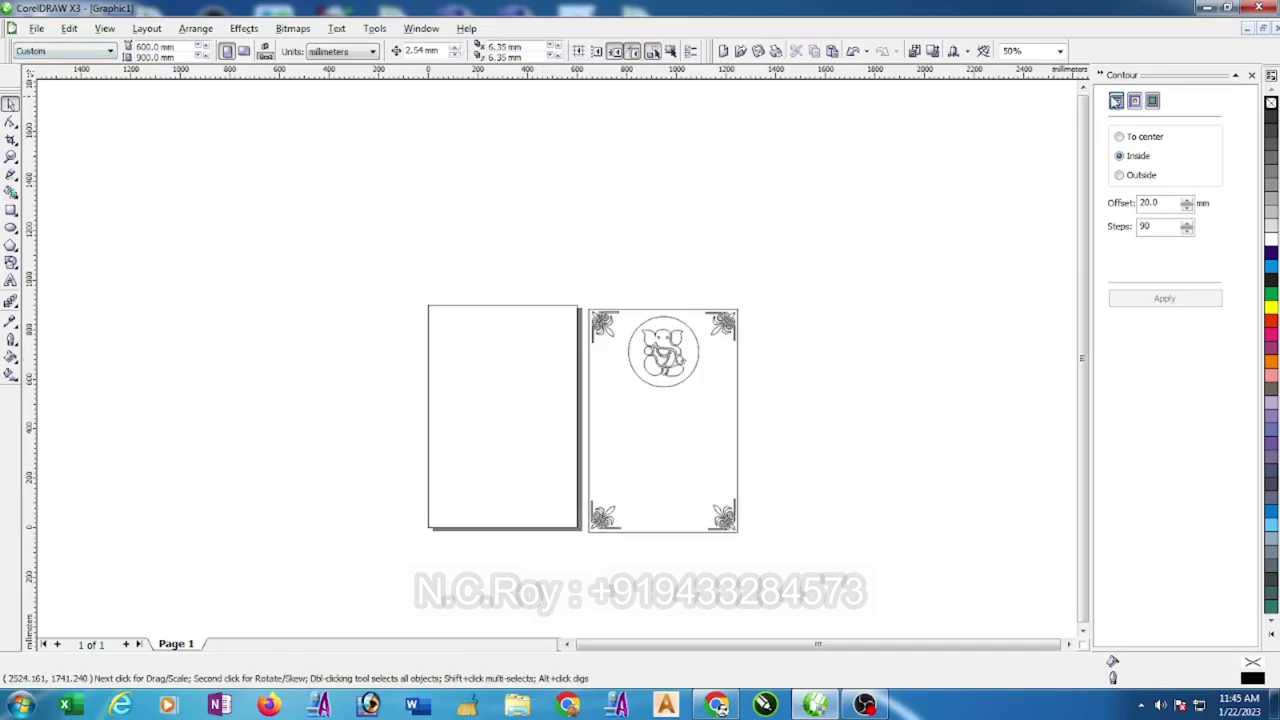
{"action": "left_click", "coordinate": [1204, 8]}
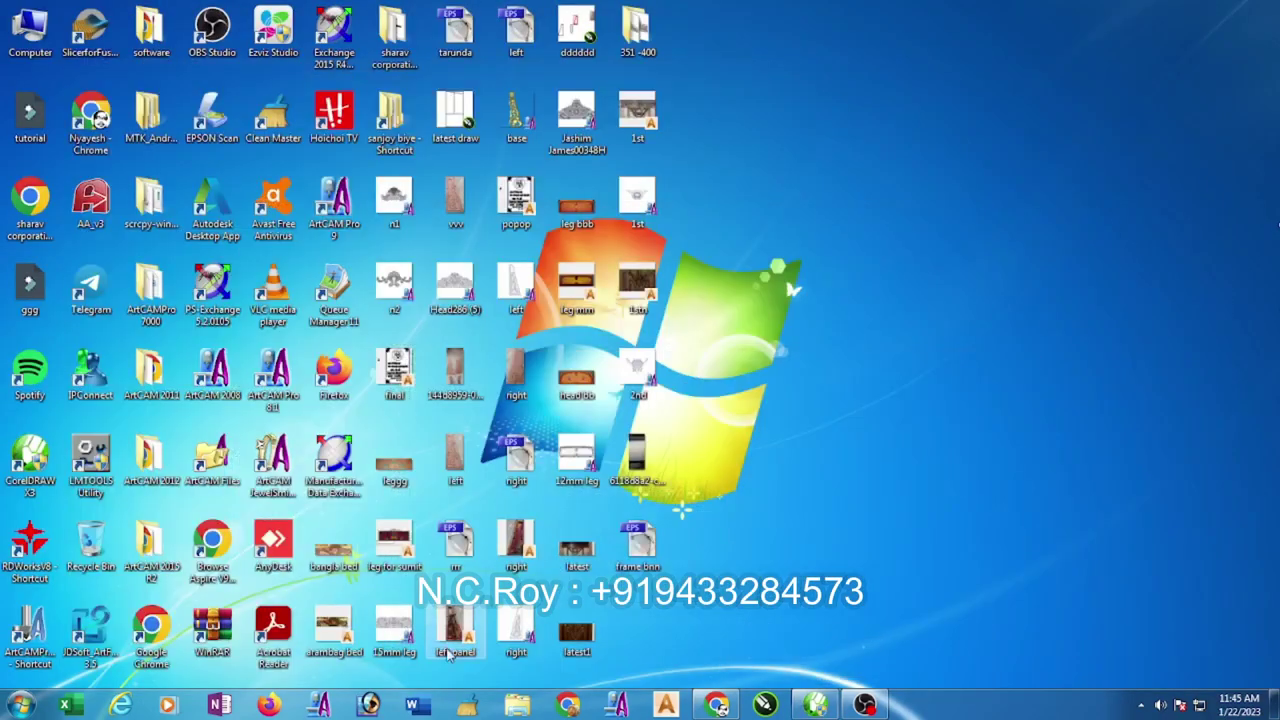
Launch Photoshop, try opening the desktop photo, and dismiss the could-not-open error.
{"action": "left_click", "coordinate": [371, 705]}
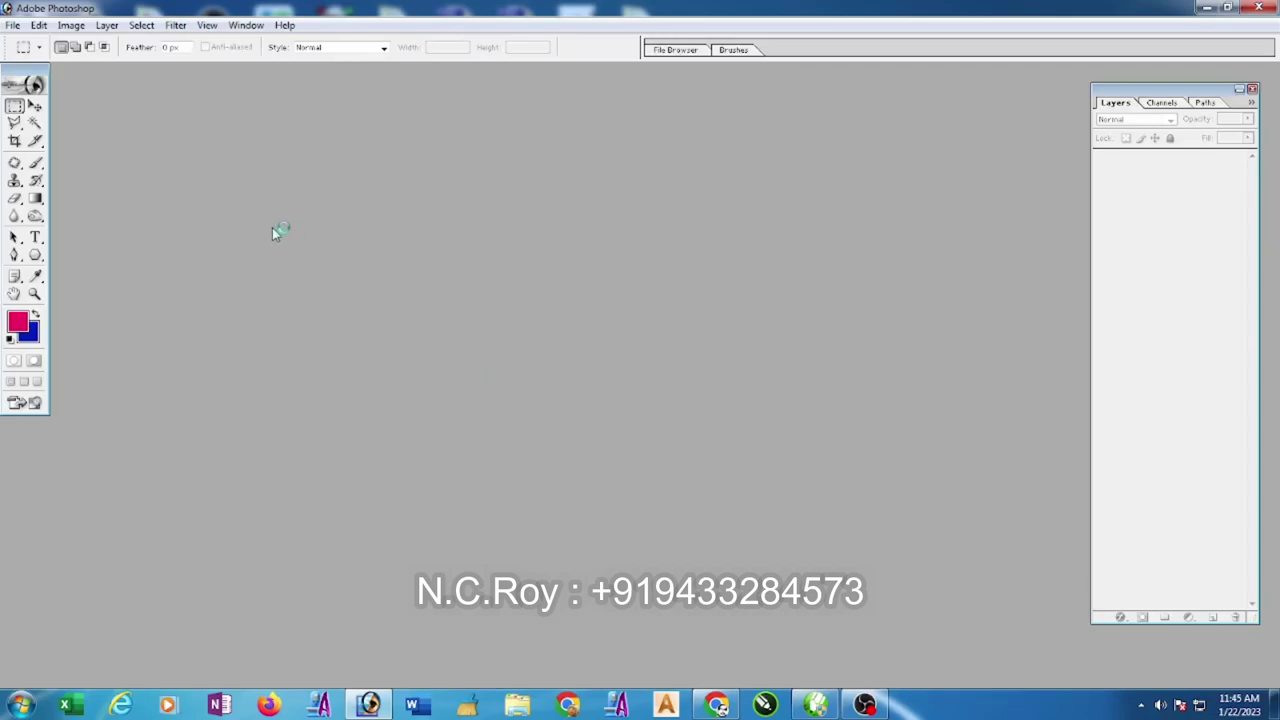
{"action": "double_click", "coordinate": [272, 228]}
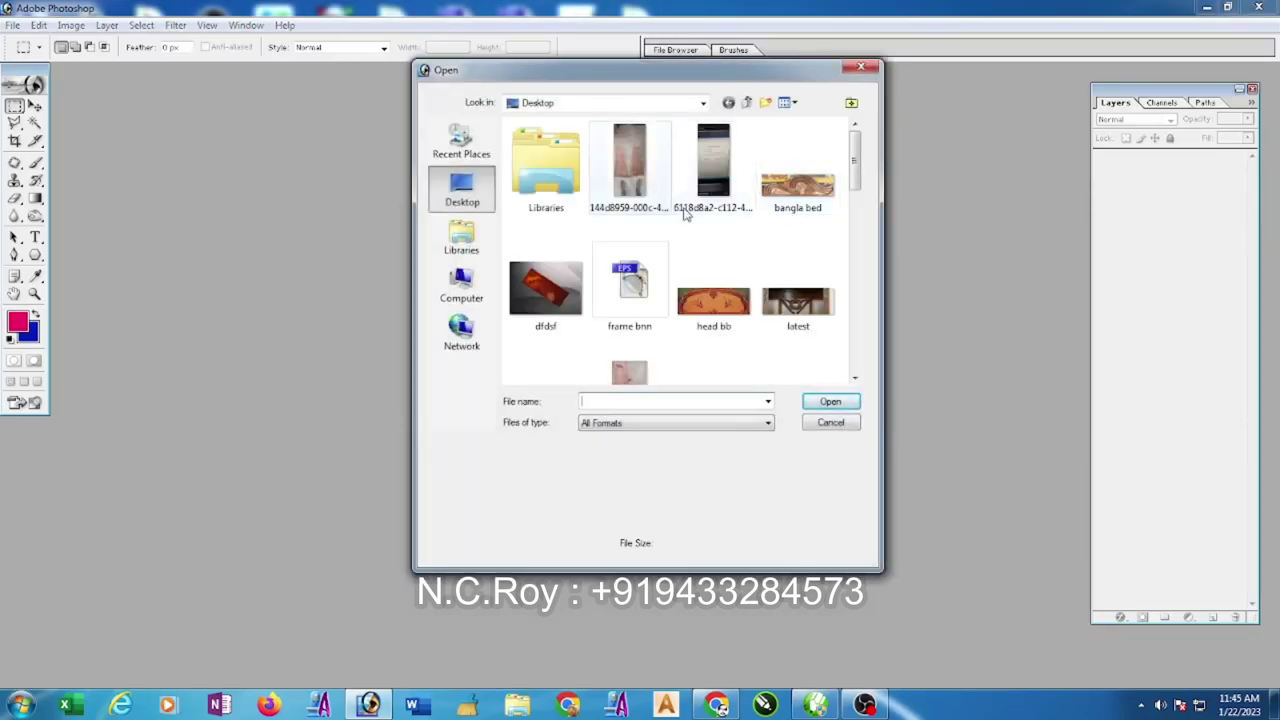
{"action": "left_click", "coordinate": [710, 170]}
{"action": "left_click", "coordinate": [826, 401]}
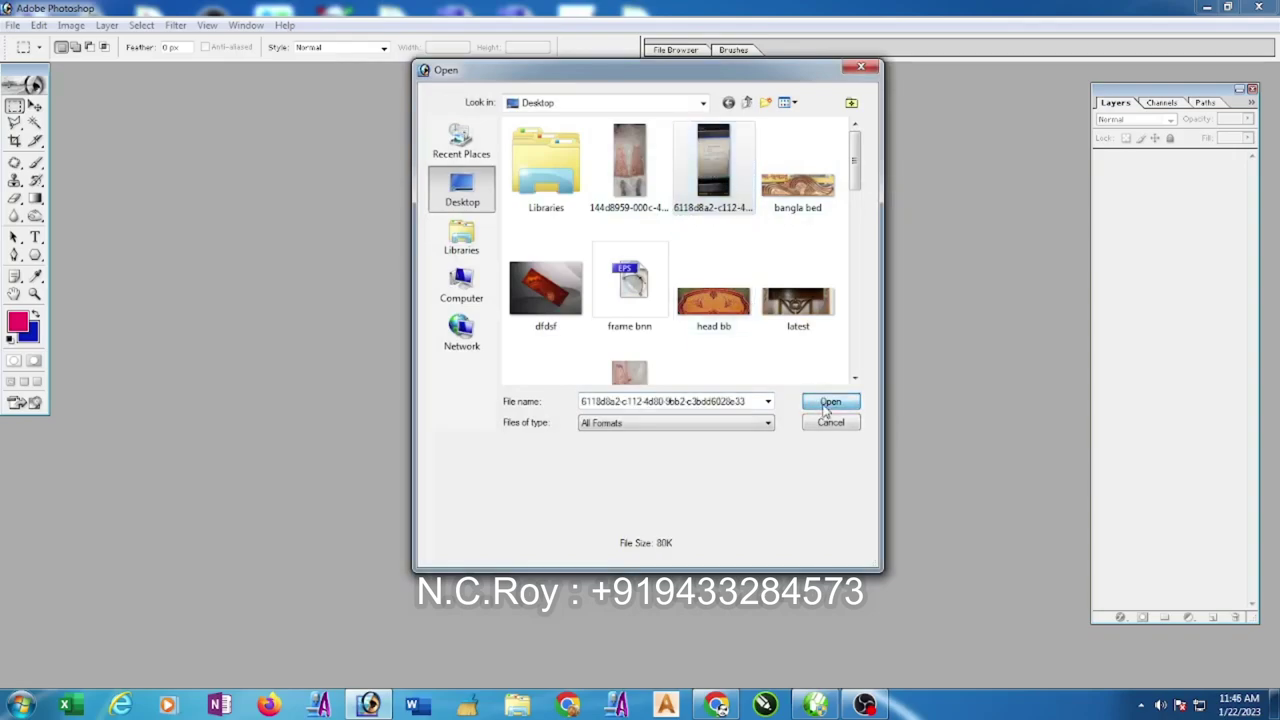
{"action": "left_click", "coordinate": [650, 279]}
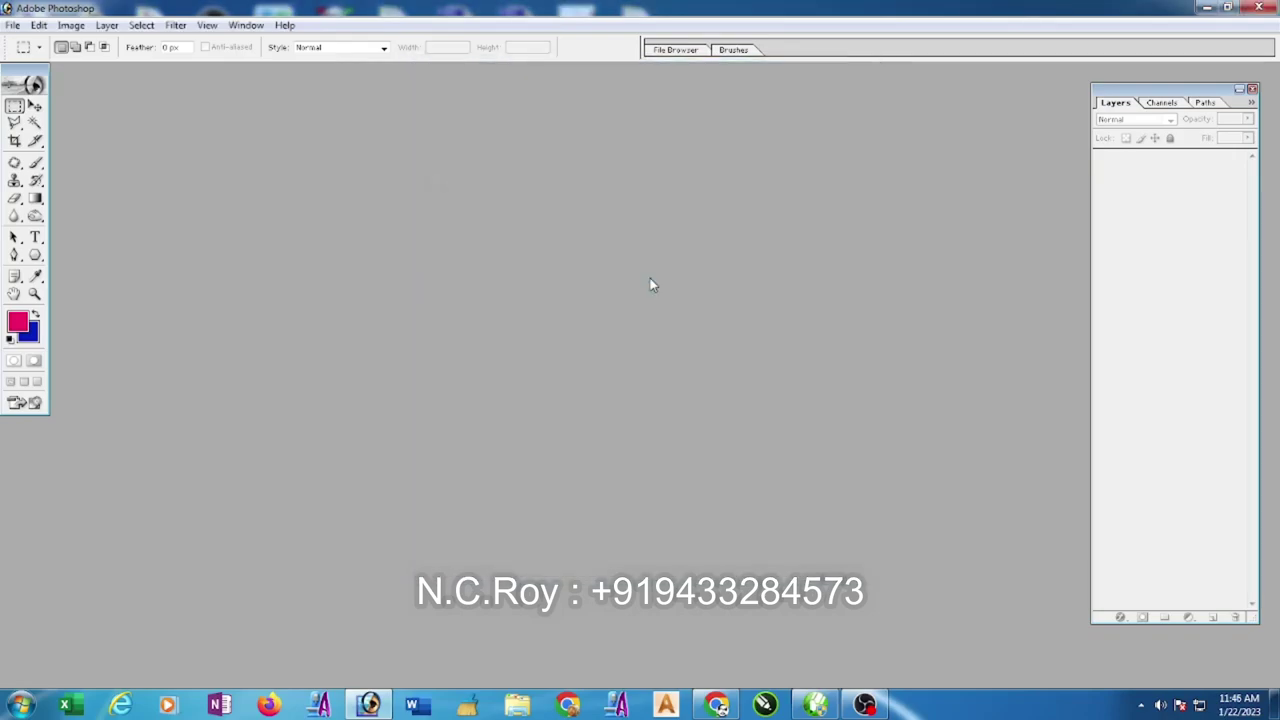
View the desktop photo in Paint via Open with, then close Paint.
{"action": "left_click", "coordinate": [1206, 8]}
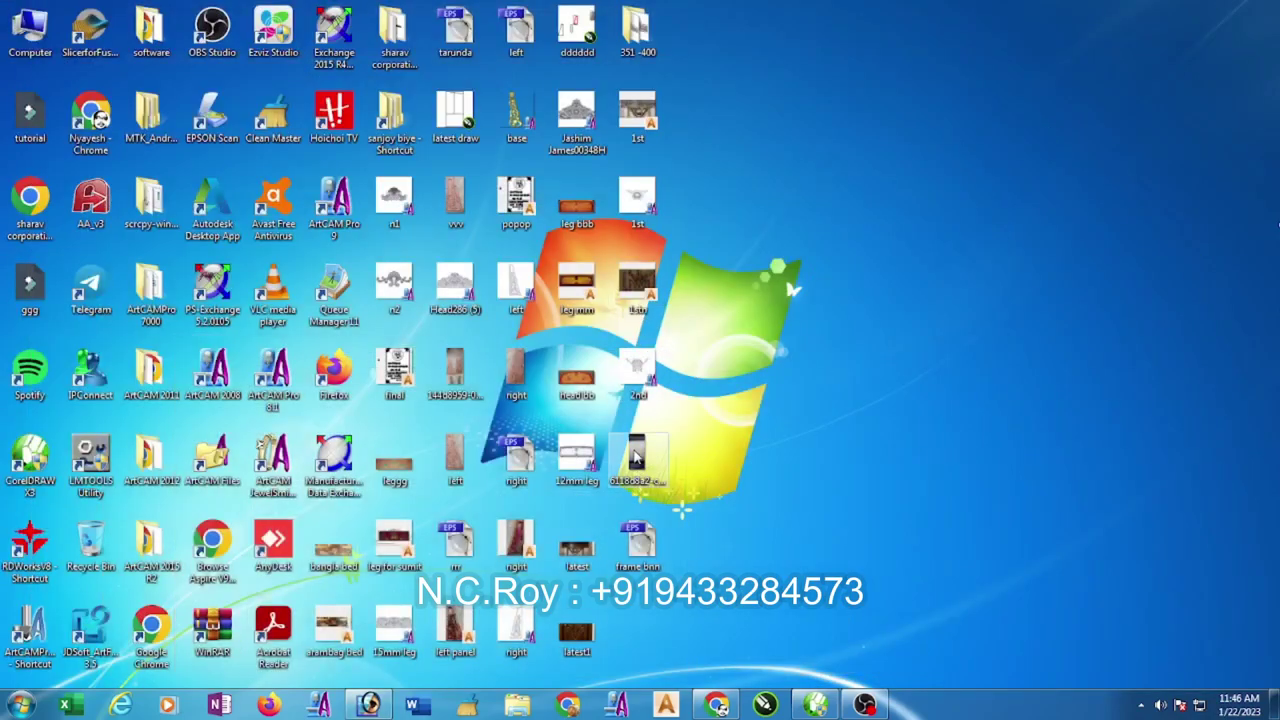
{"action": "right_click", "coordinate": [636, 456]}
{"action": "mouse_move", "coordinate": [700, 415]}
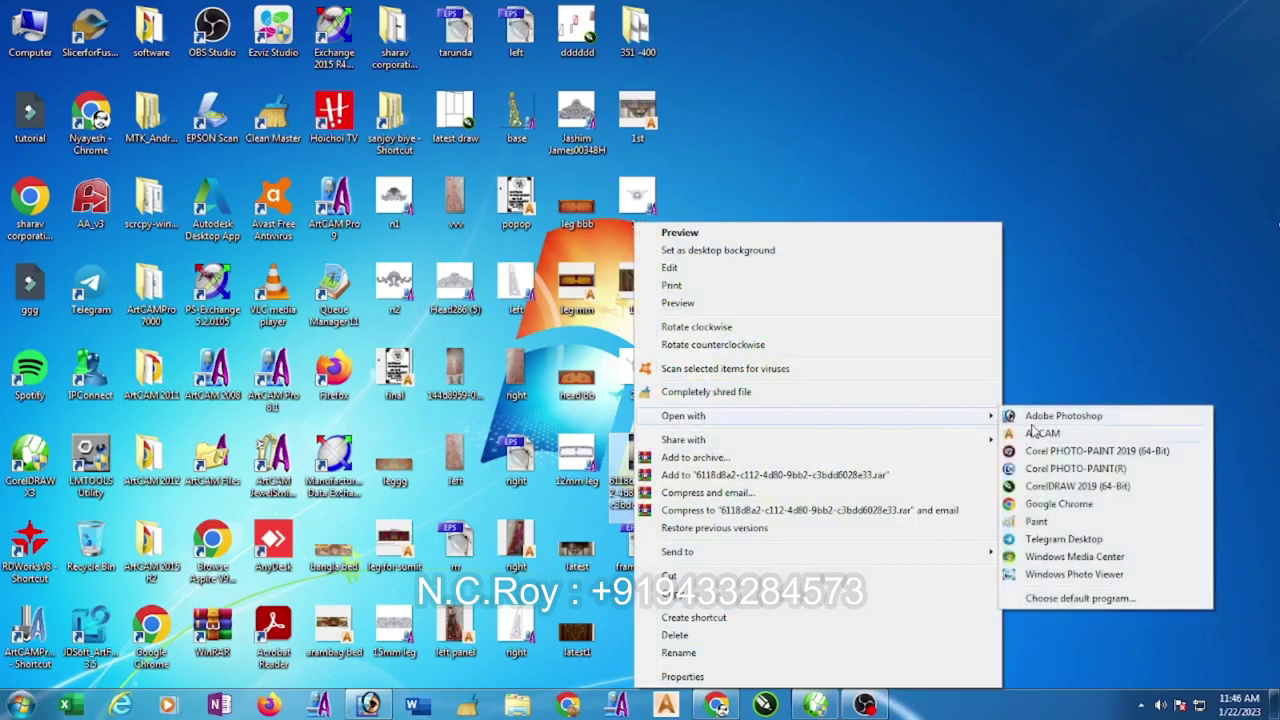
{"action": "left_click", "coordinate": [1036, 521]}
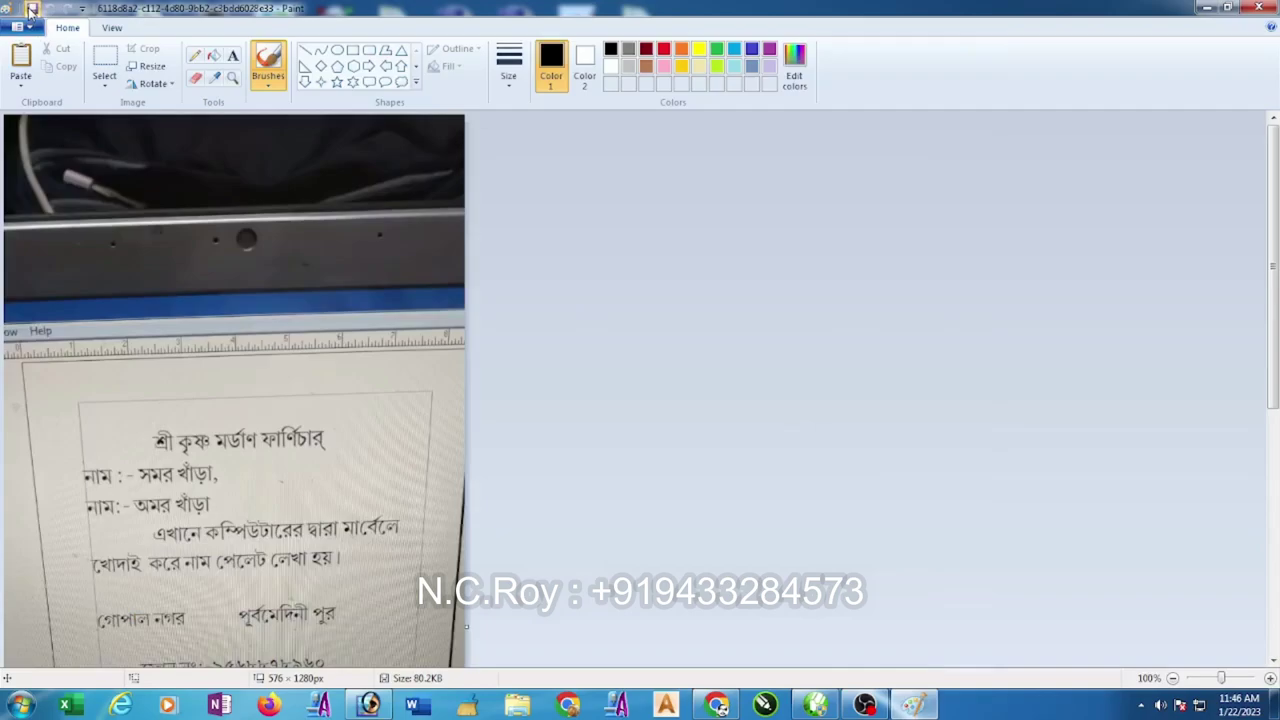
{"action": "left_click", "coordinate": [1259, 8]}
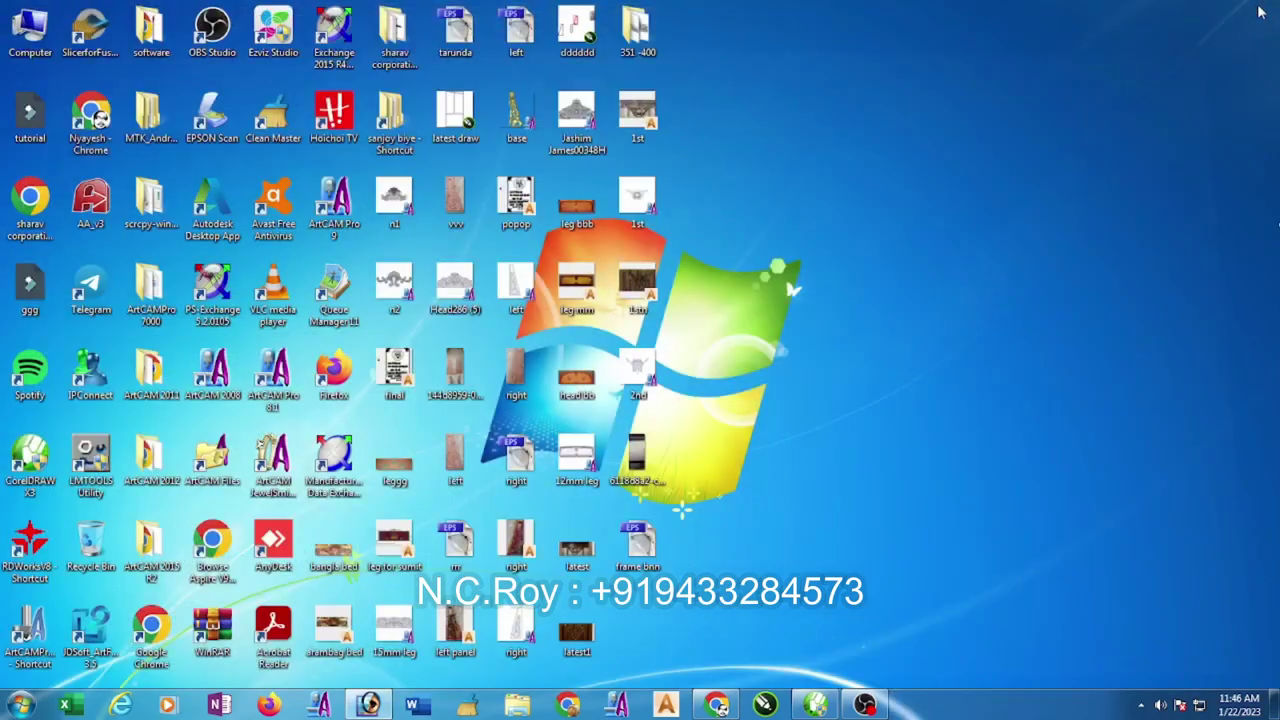
Open the nameplate photo in Photoshop and move its window toward the workspace centre.
{"action": "left_click", "coordinate": [368, 705]}
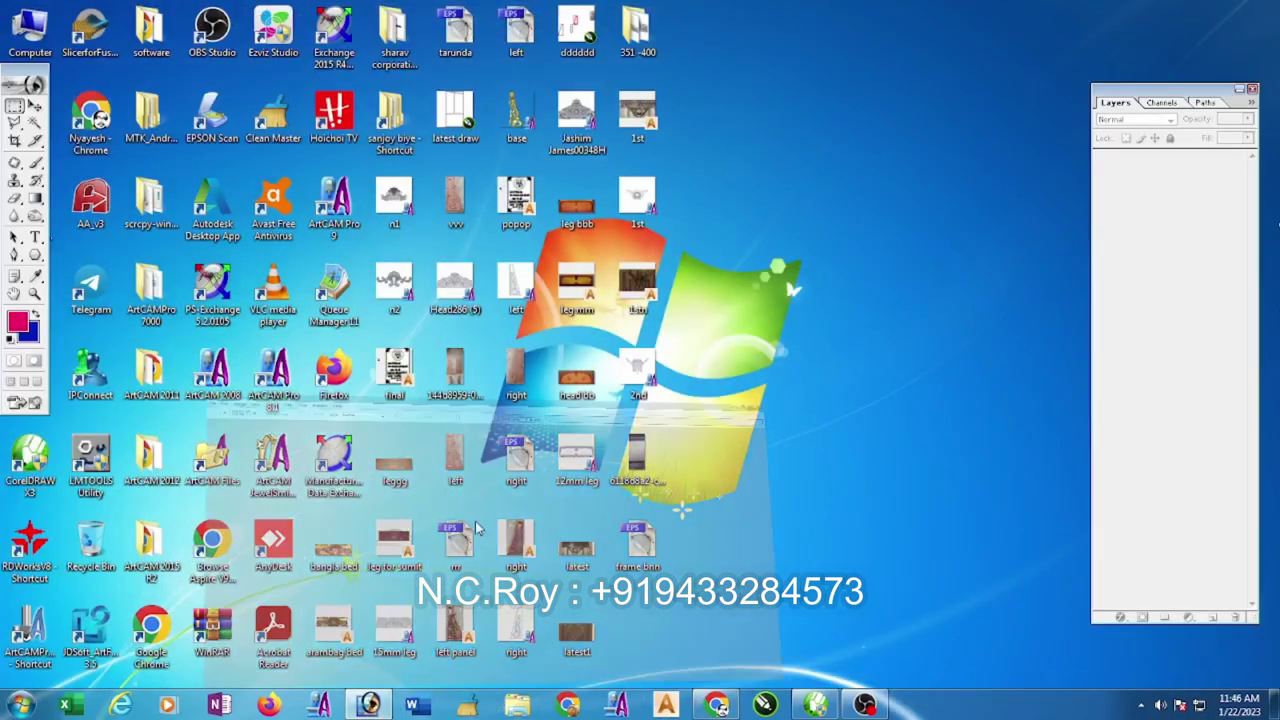
{"action": "double_click", "coordinate": [490, 297]}
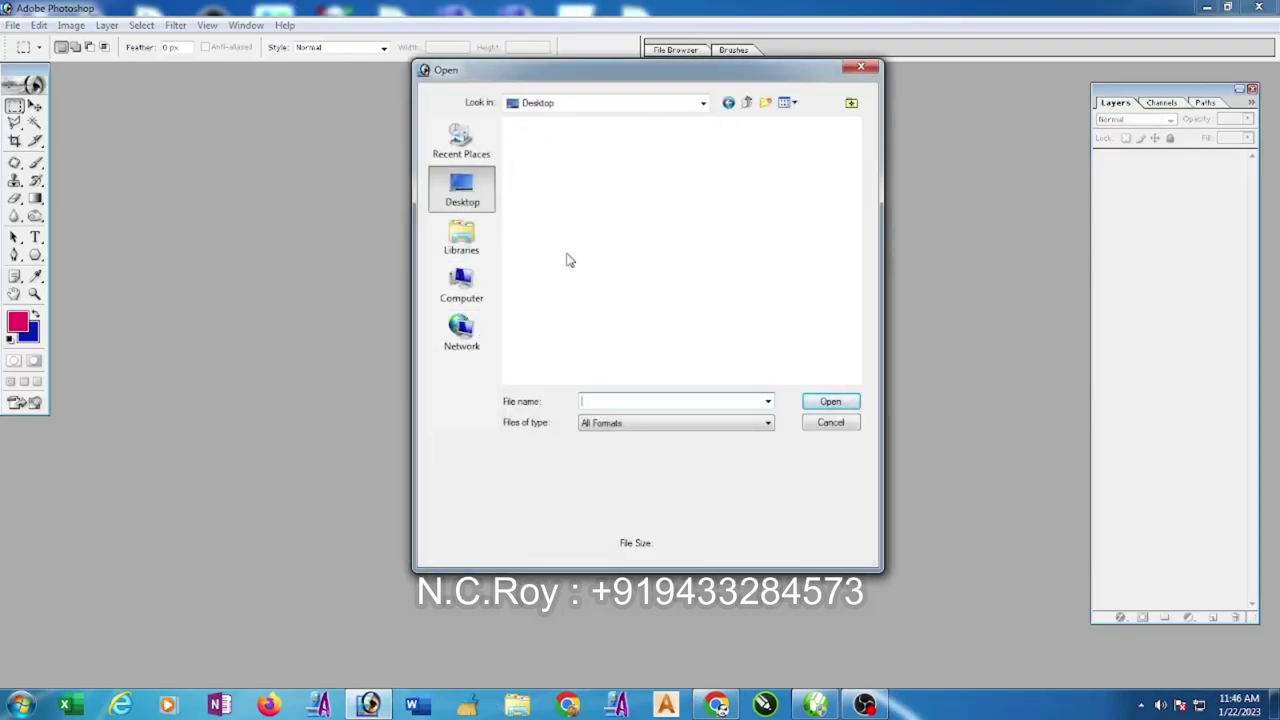
{"action": "left_click", "coordinate": [745, 188]}
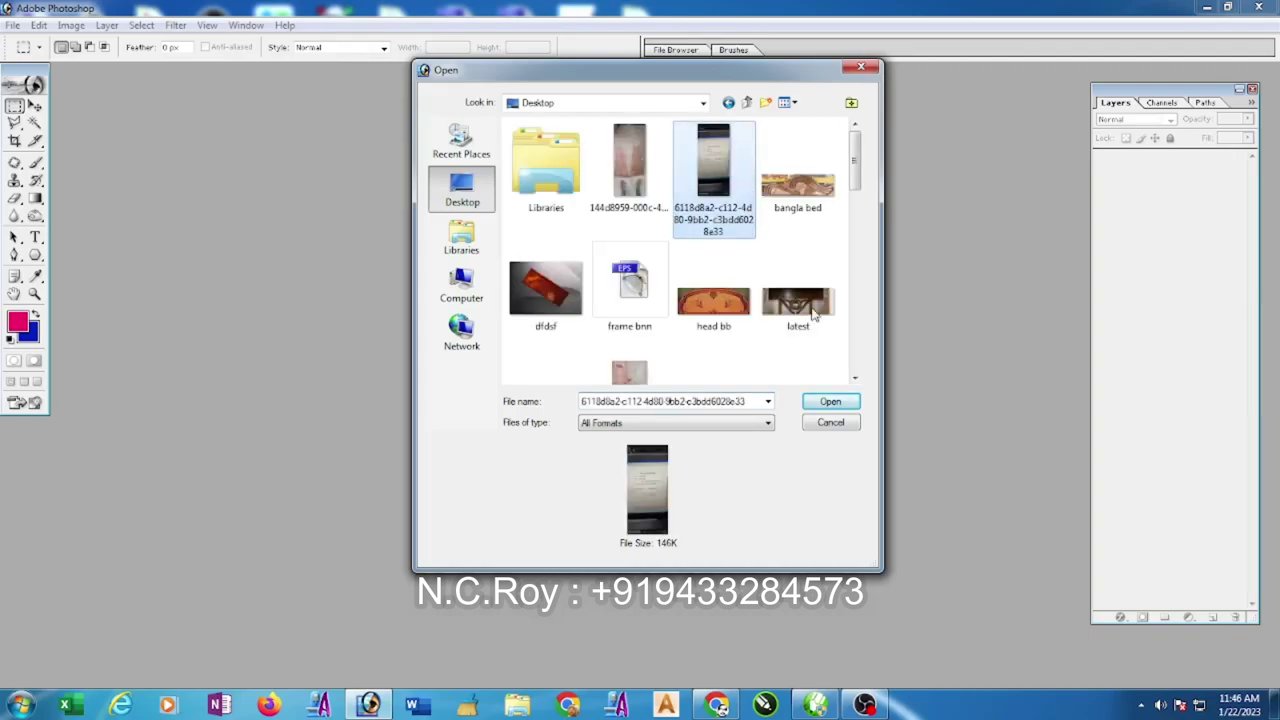
{"action": "left_click", "coordinate": [850, 403]}
{"action": "left_click_drag", "start_coordinate": [108, 77], "coordinate": [338, 77]}
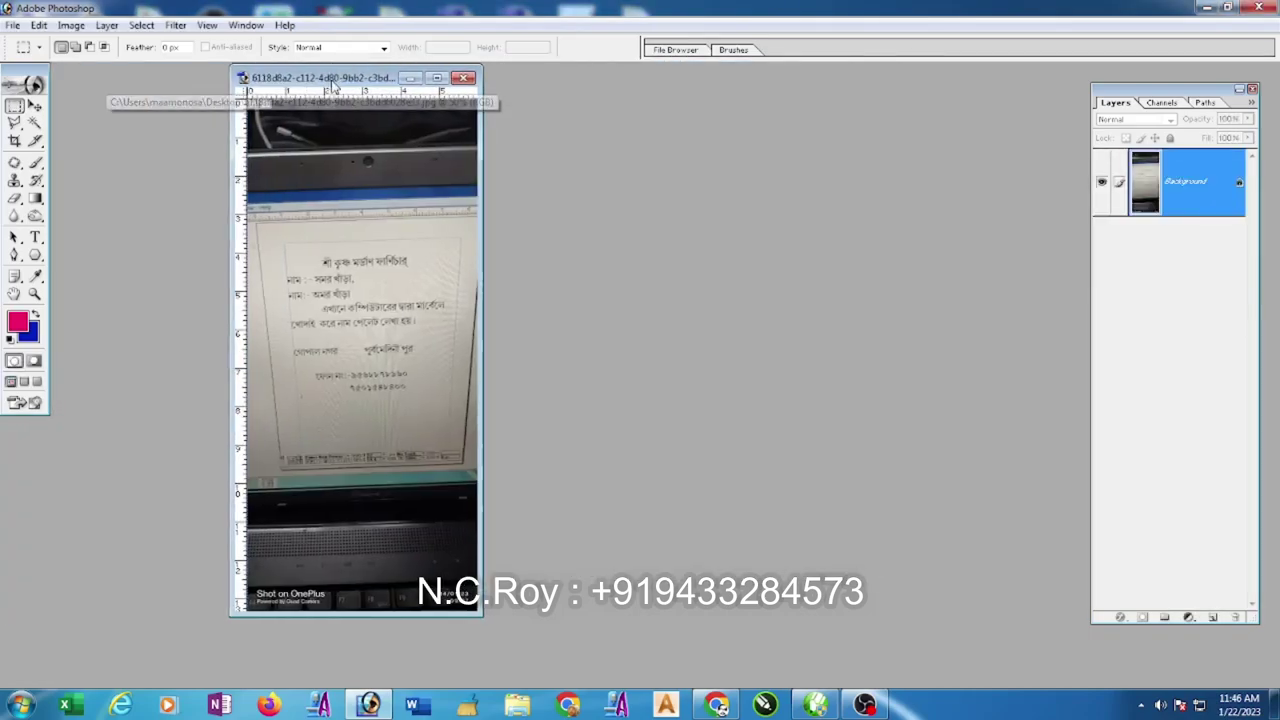
Zoom in on the photo's printed text and pick the Type tool with the SutonnyMJ font.
{"action": "key", "text": "f"}
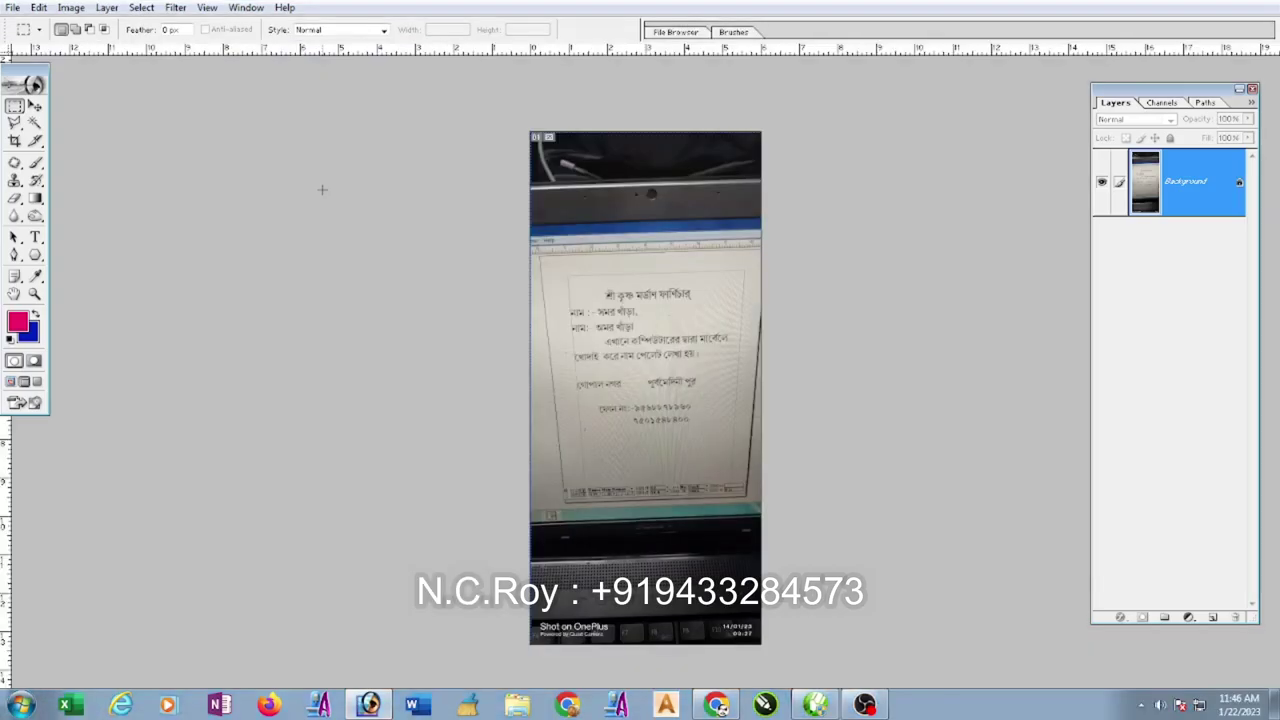
{"action": "key", "text": "ctrl+plus"}
{"action": "key", "text": "ctrl+plus"}
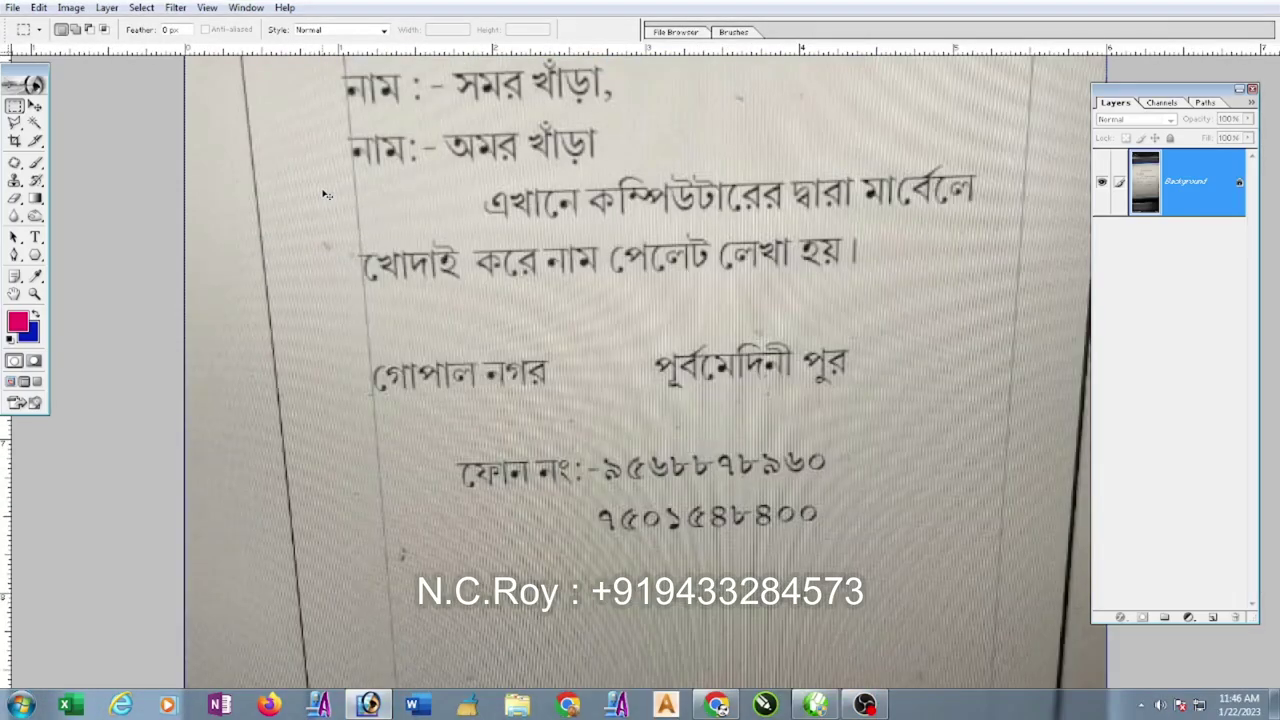
{"action": "scroll", "coordinate": [449, 160], "scroll_direction": "up", "scroll_amount": 1}
{"action": "scroll", "coordinate": [592, 224], "scroll_direction": "up", "scroll_amount": 2}
{"action": "scroll", "coordinate": [605, 240], "scroll_direction": "up", "scroll_amount": 2}
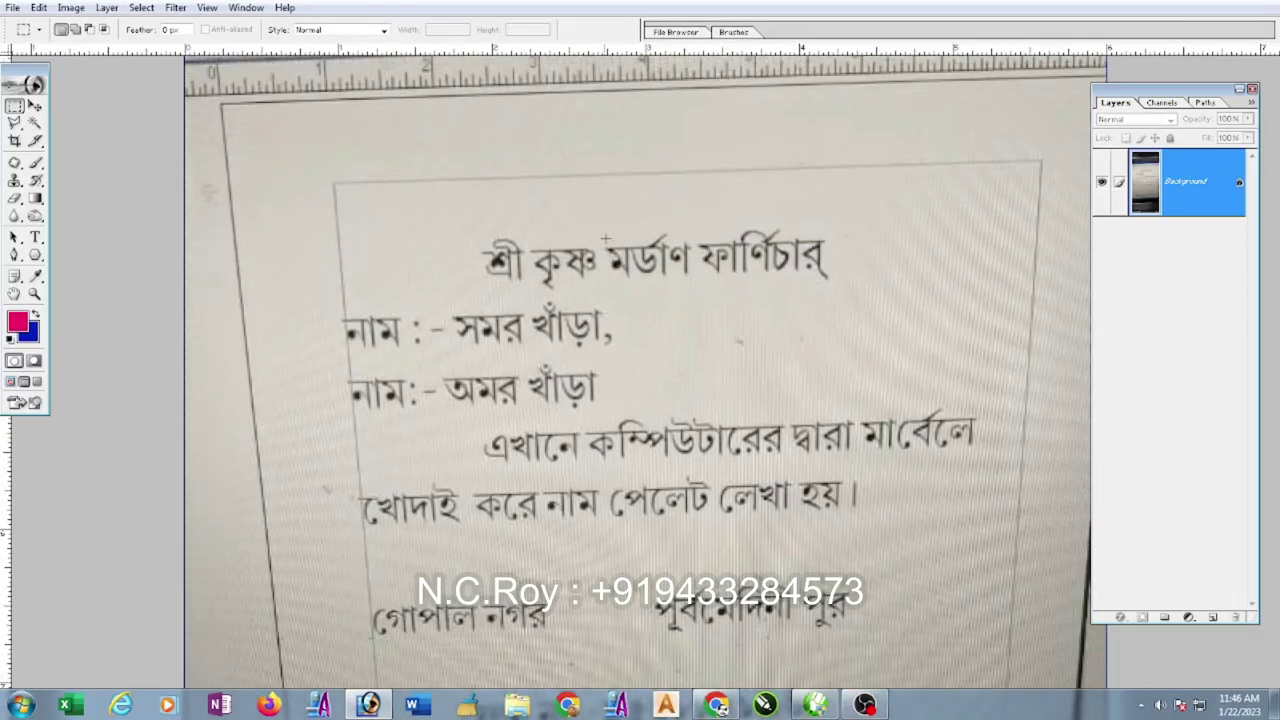
{"action": "left_click", "coordinate": [35, 237]}
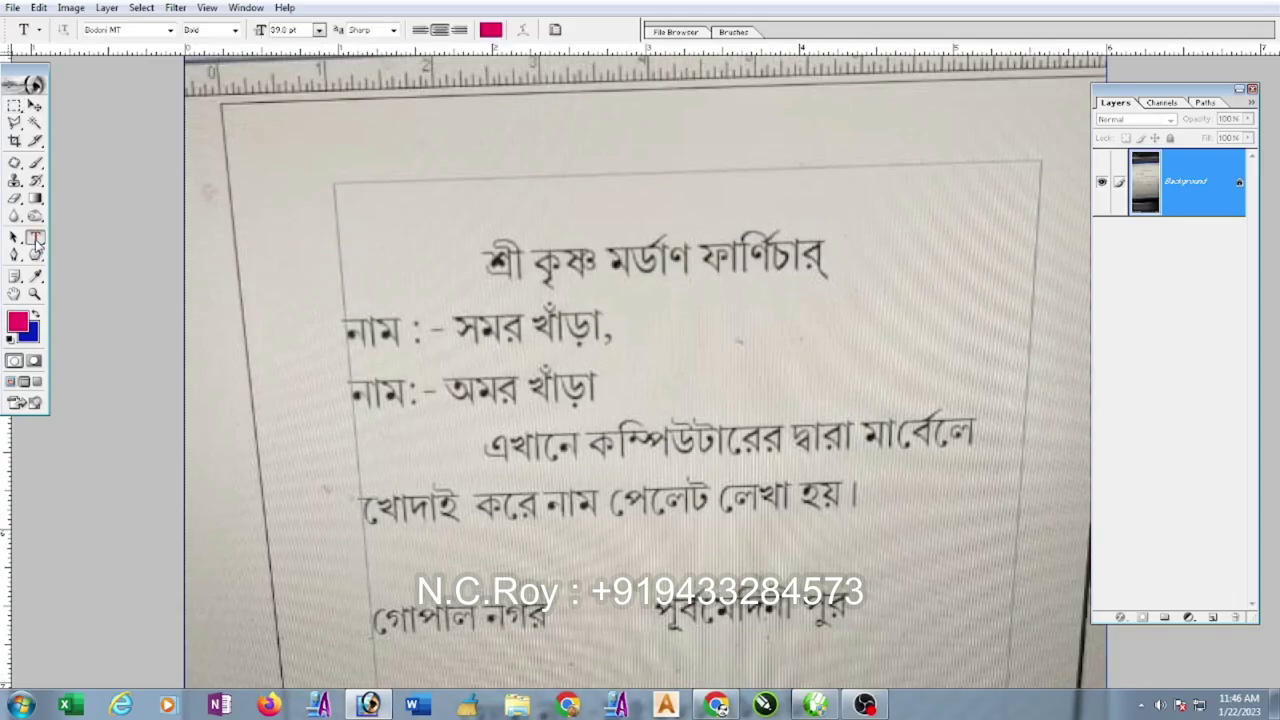
{"action": "left_click", "coordinate": [170, 30]}
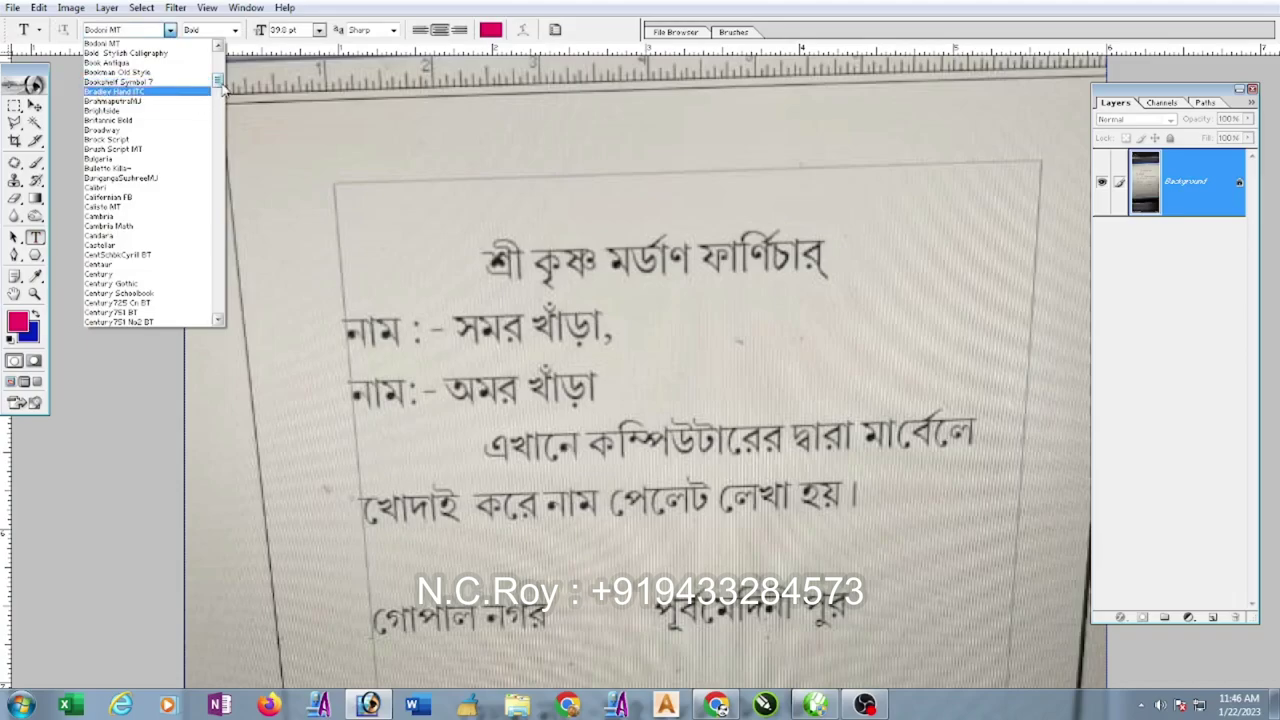
{"action": "left_click_drag", "start_coordinate": [217, 80], "coordinate": [220, 243]}
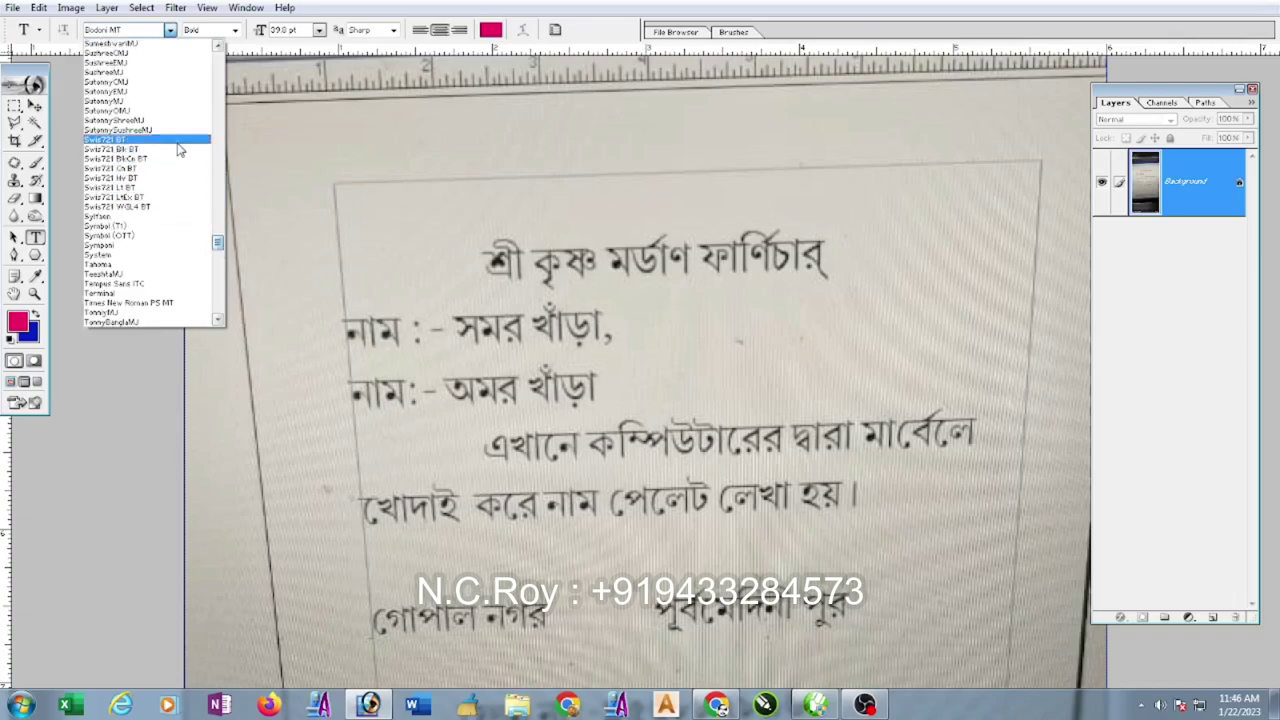
{"action": "left_click", "coordinate": [158, 99]}
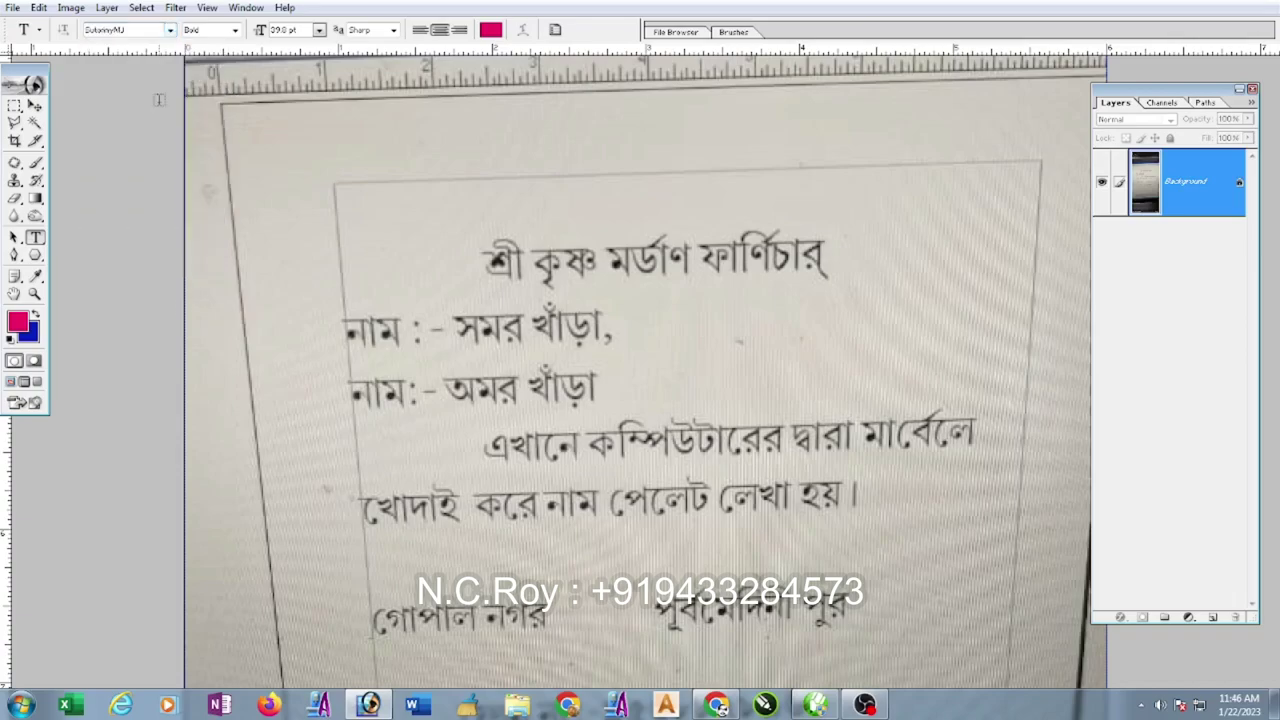
Type the heading 'শ্রীকৃষ্ণ মডার্ণ ফার্ণিচার' on a new text layer above the printed heading.
{"action": "left_click", "coordinate": [483, 168]}
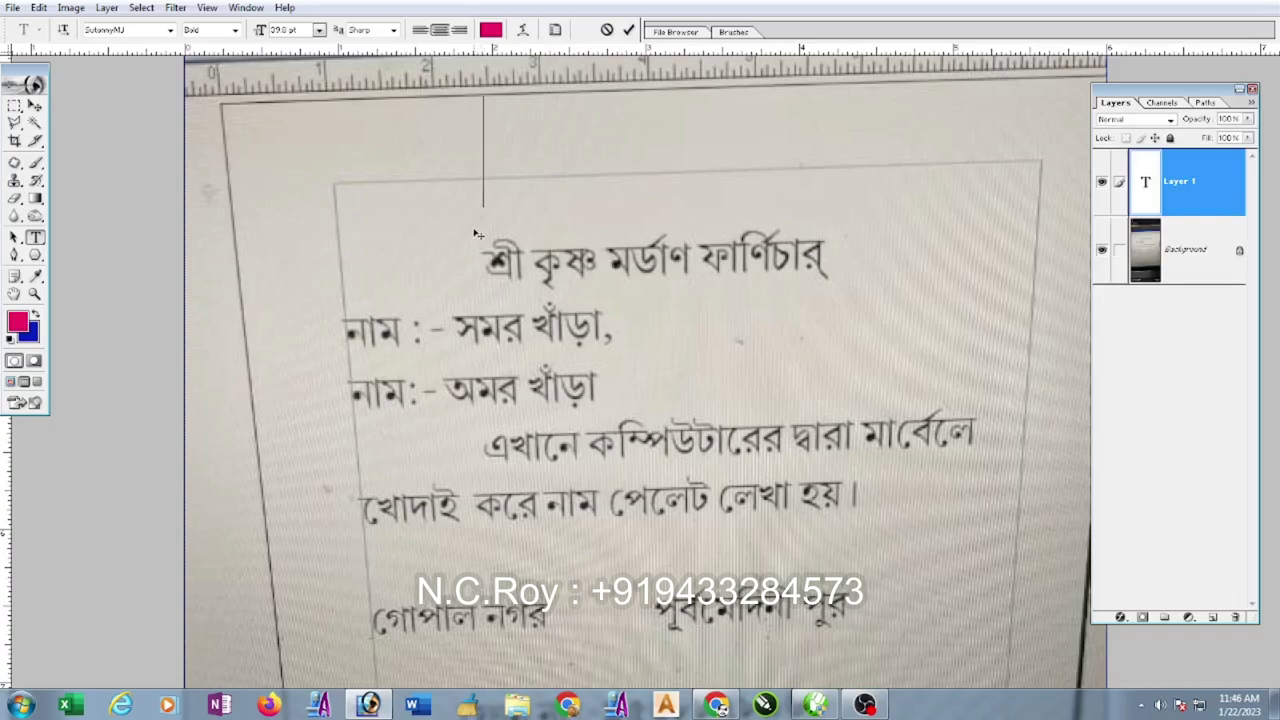
{"action": "type", "text": "ক"}
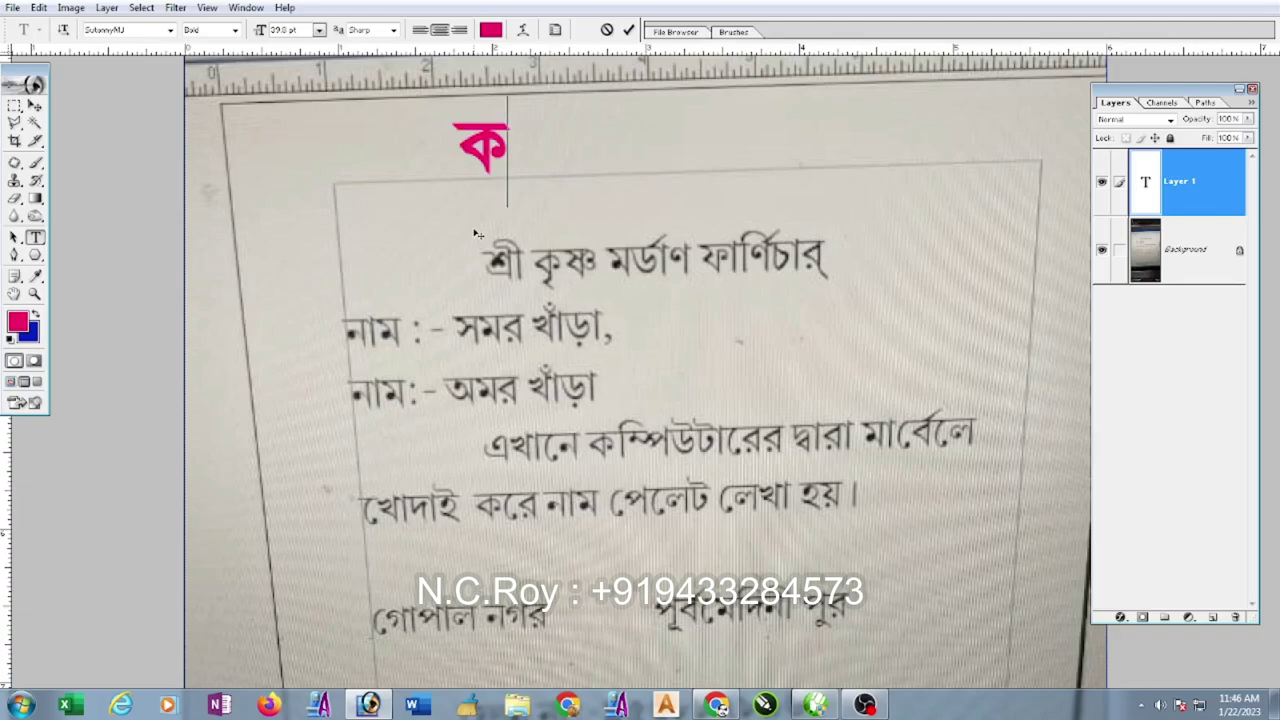
{"action": "key", "text": "BackSpace"}
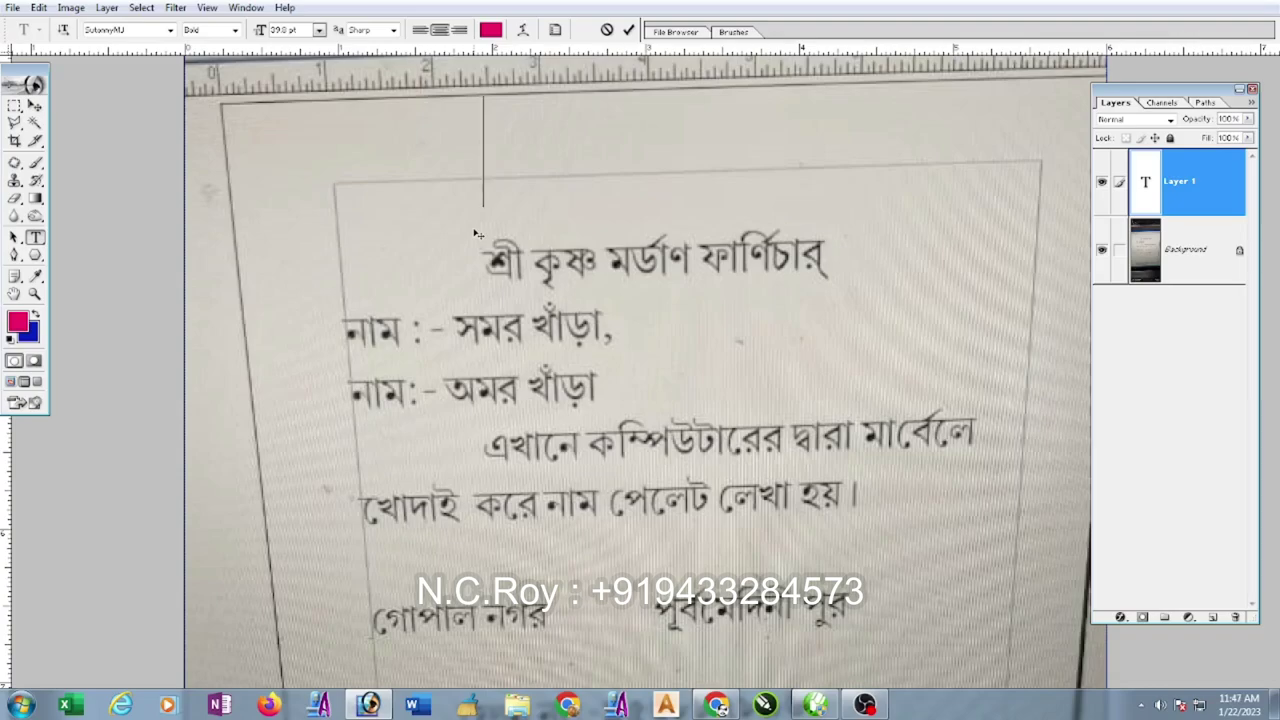
{"action": "type", "text": "শ"}
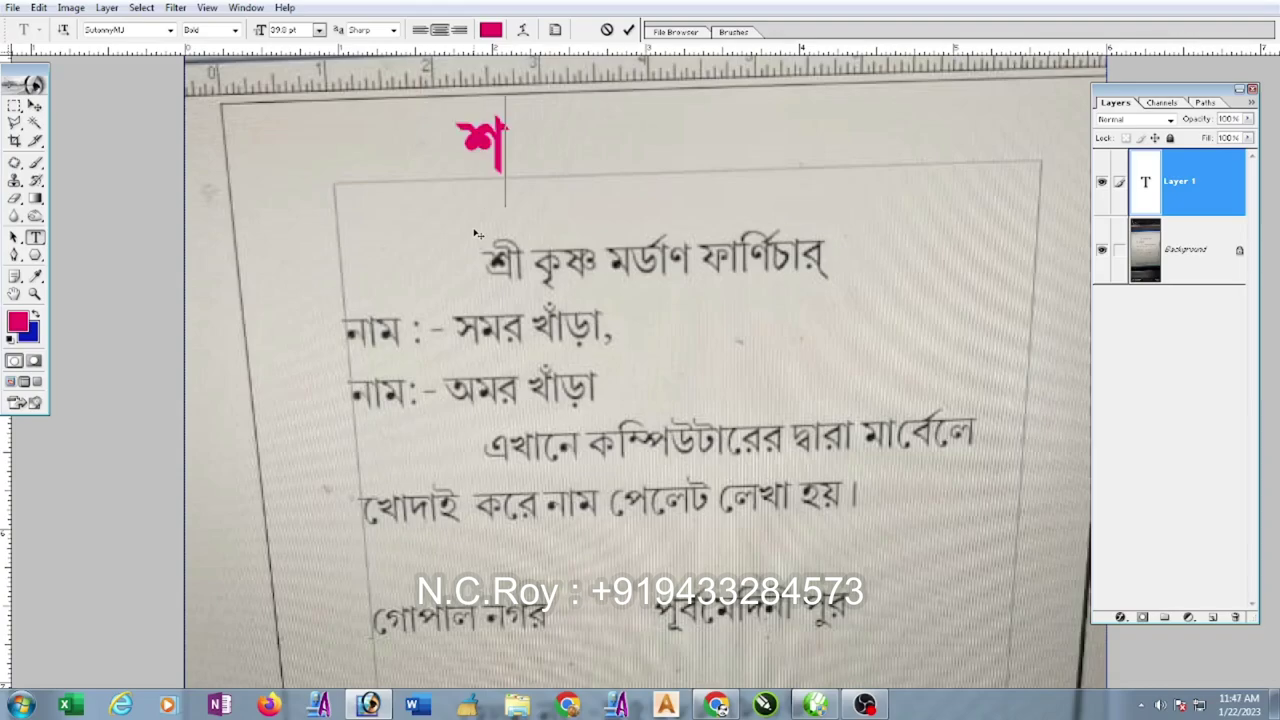
{"action": "type", "text": "্রী"}
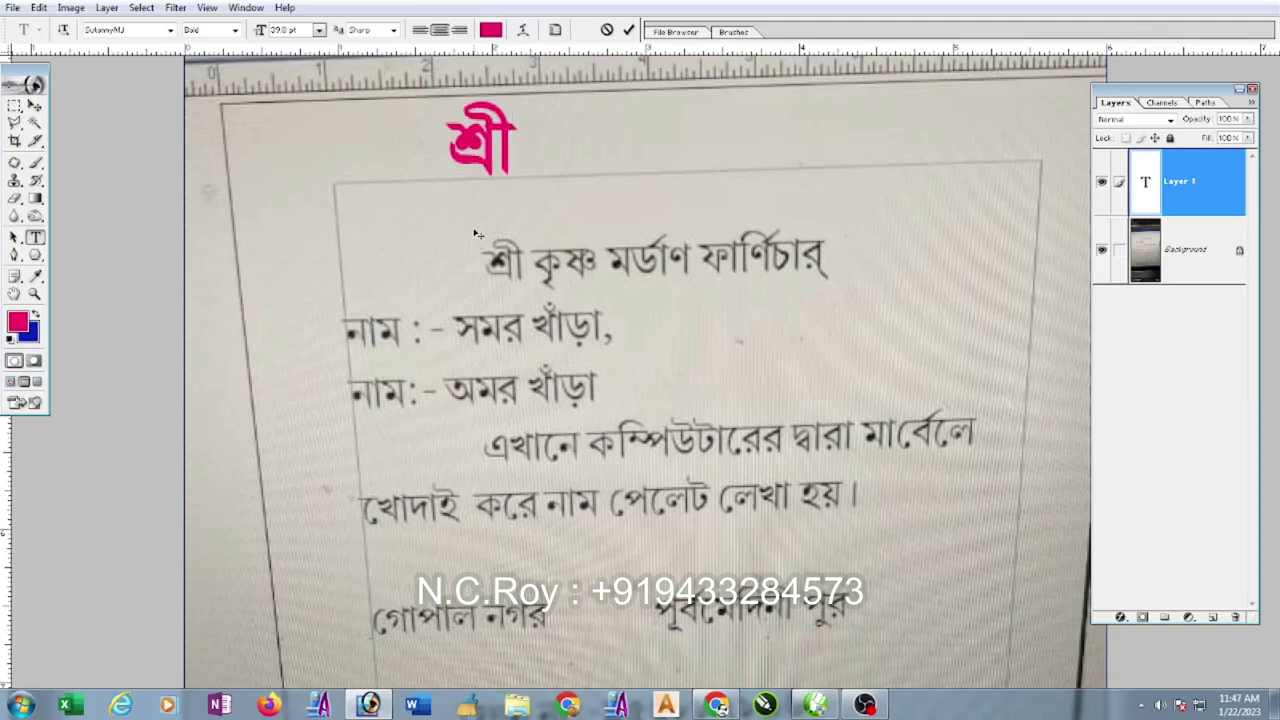
{"action": "type", "text": "ক"}
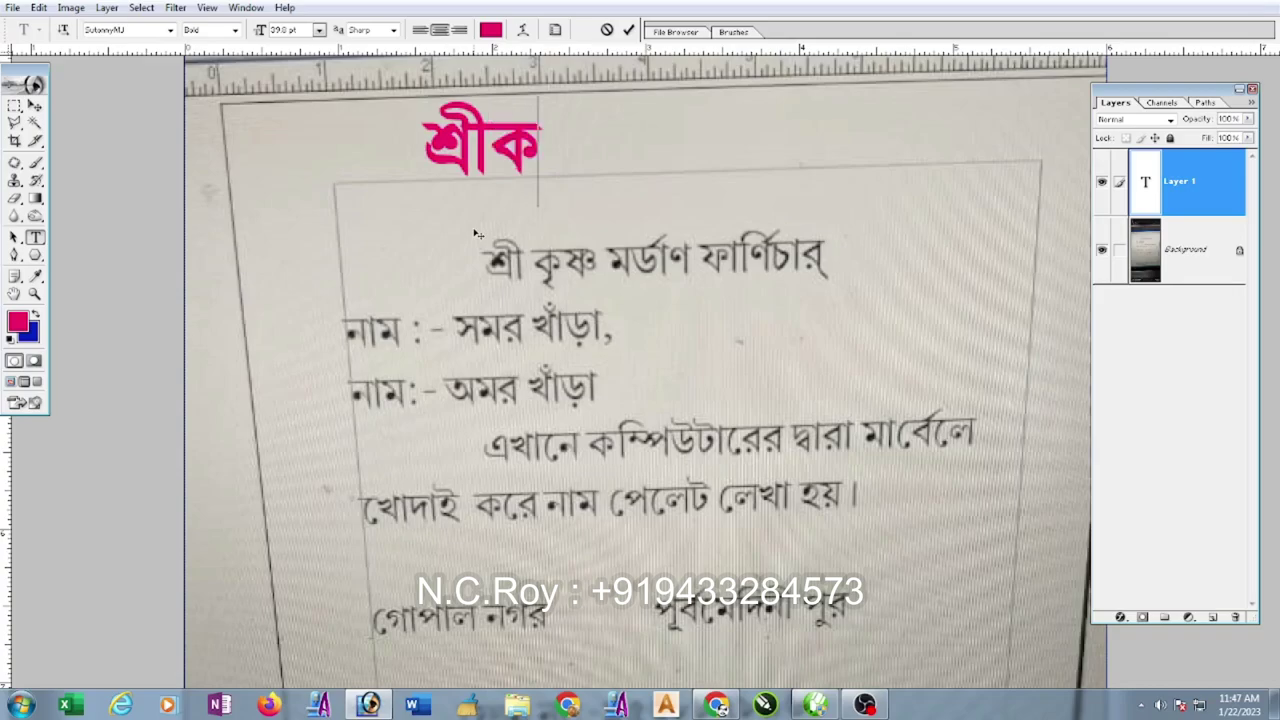
{"action": "type", "text": "ৃষ"}
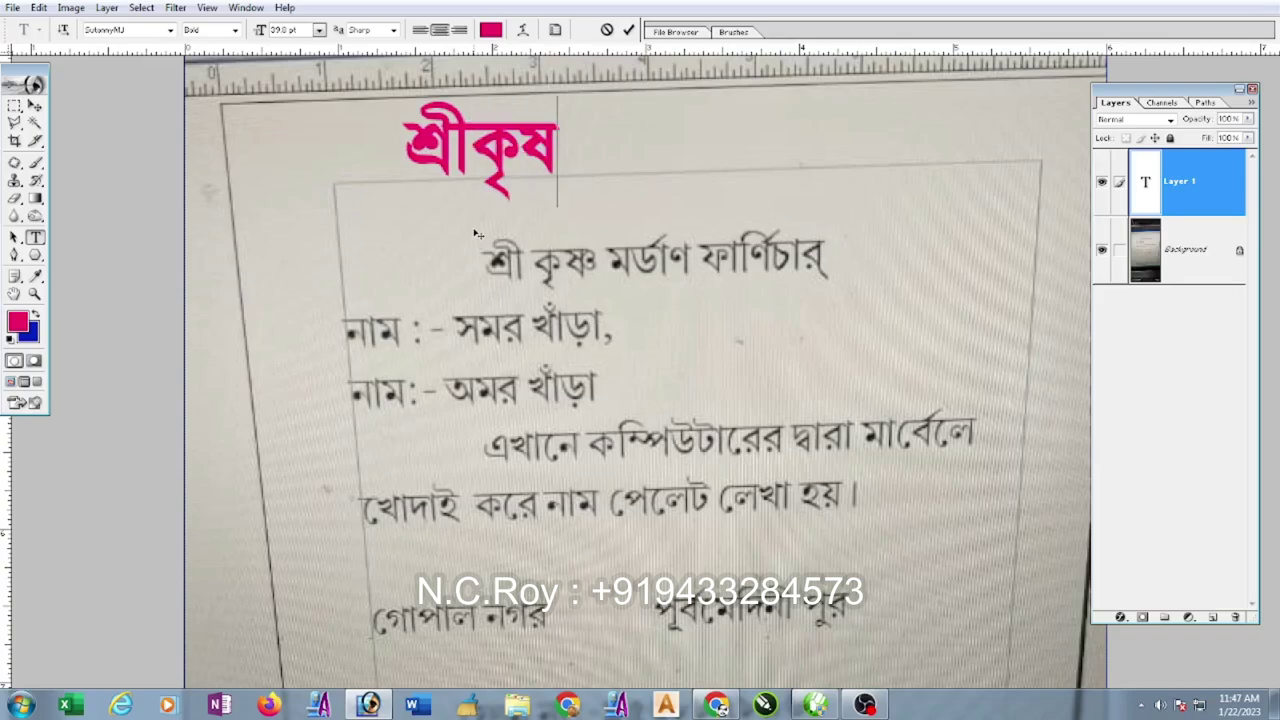
{"action": "type", "text": "্ণ"}
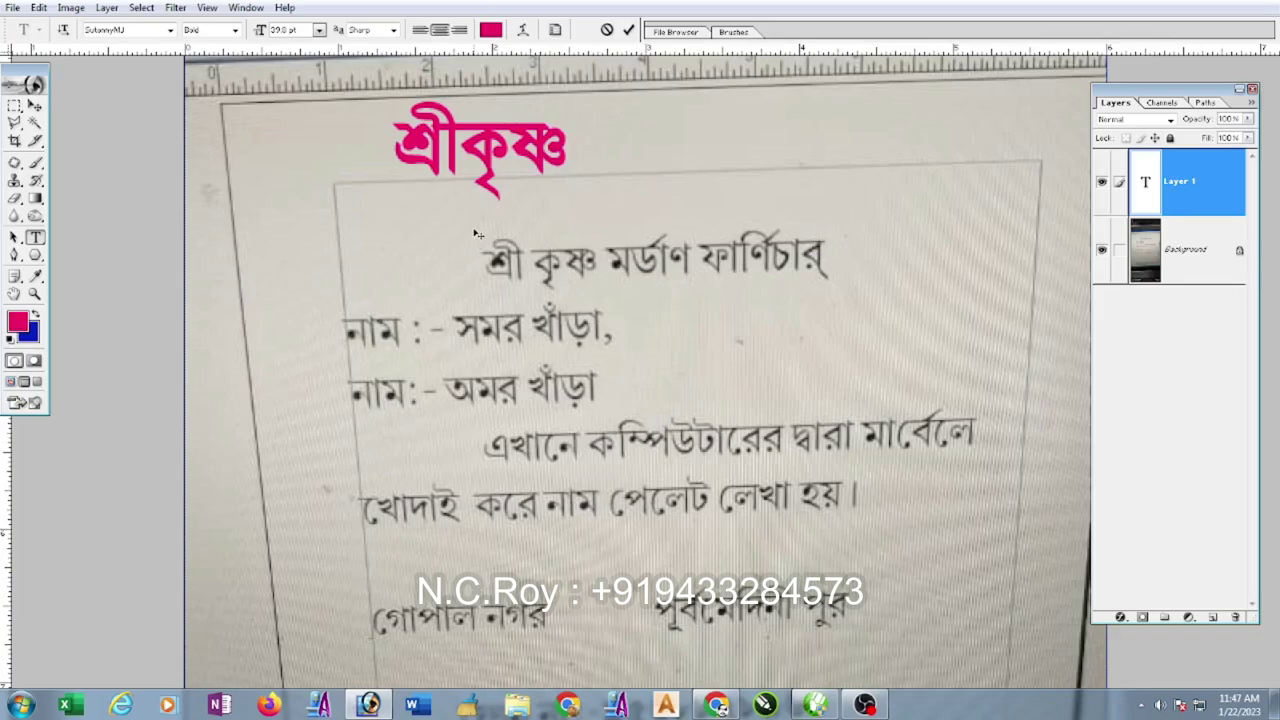
{"action": "type", "text": " মডা"}
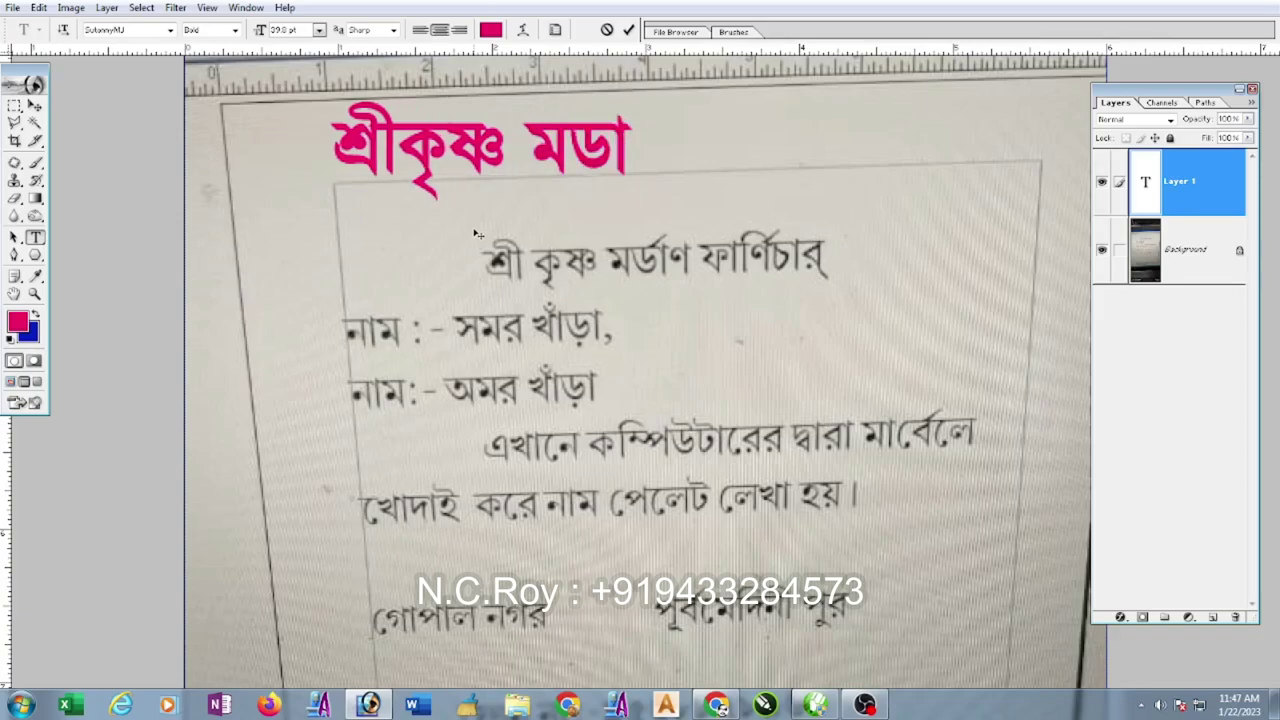
{"action": "type", "text": "ণ"}
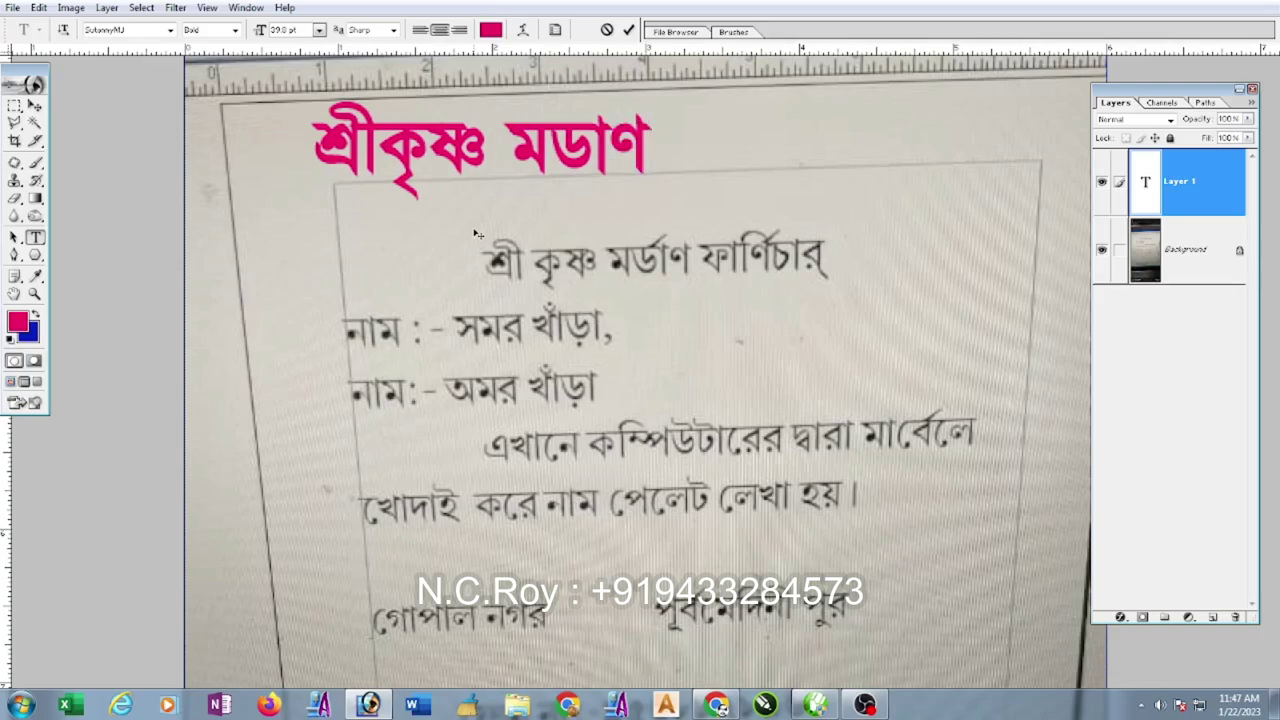
{"action": "type", "text": "র্ণ"}
{"action": "type", "text": " ফা"}
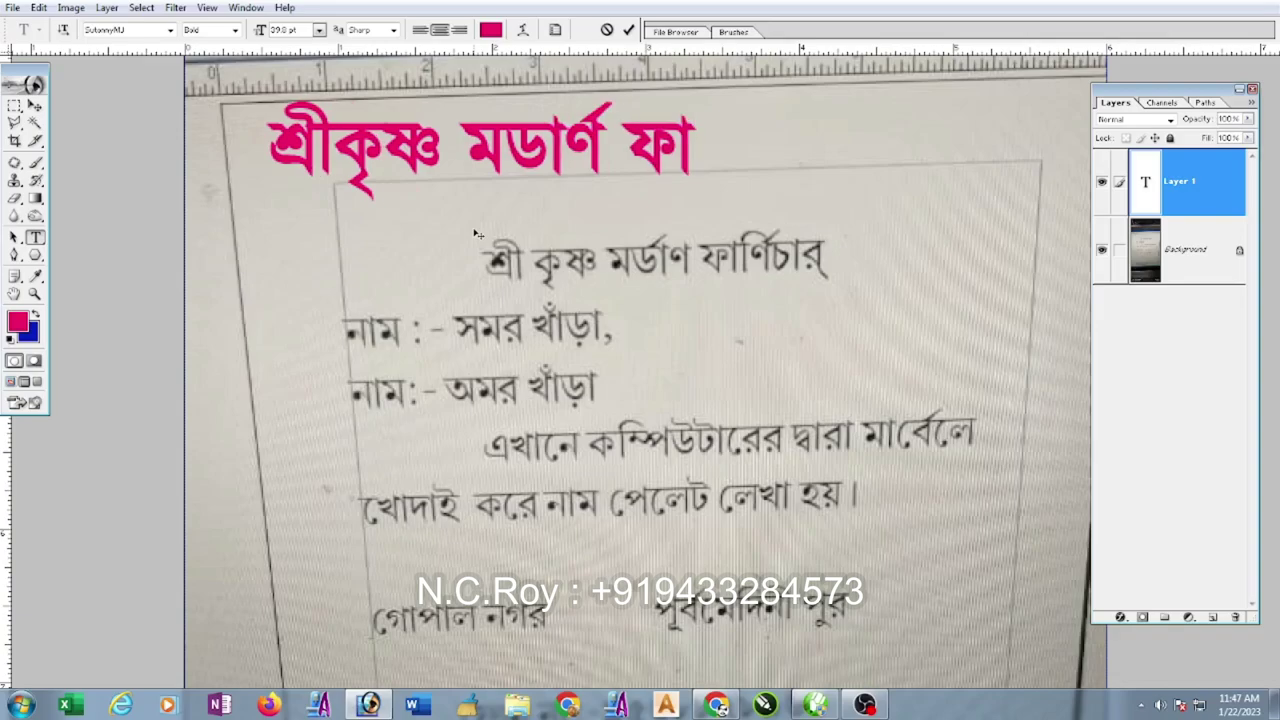
{"action": "type", "text": "ি"}
{"action": "type", "text": "ণ"}
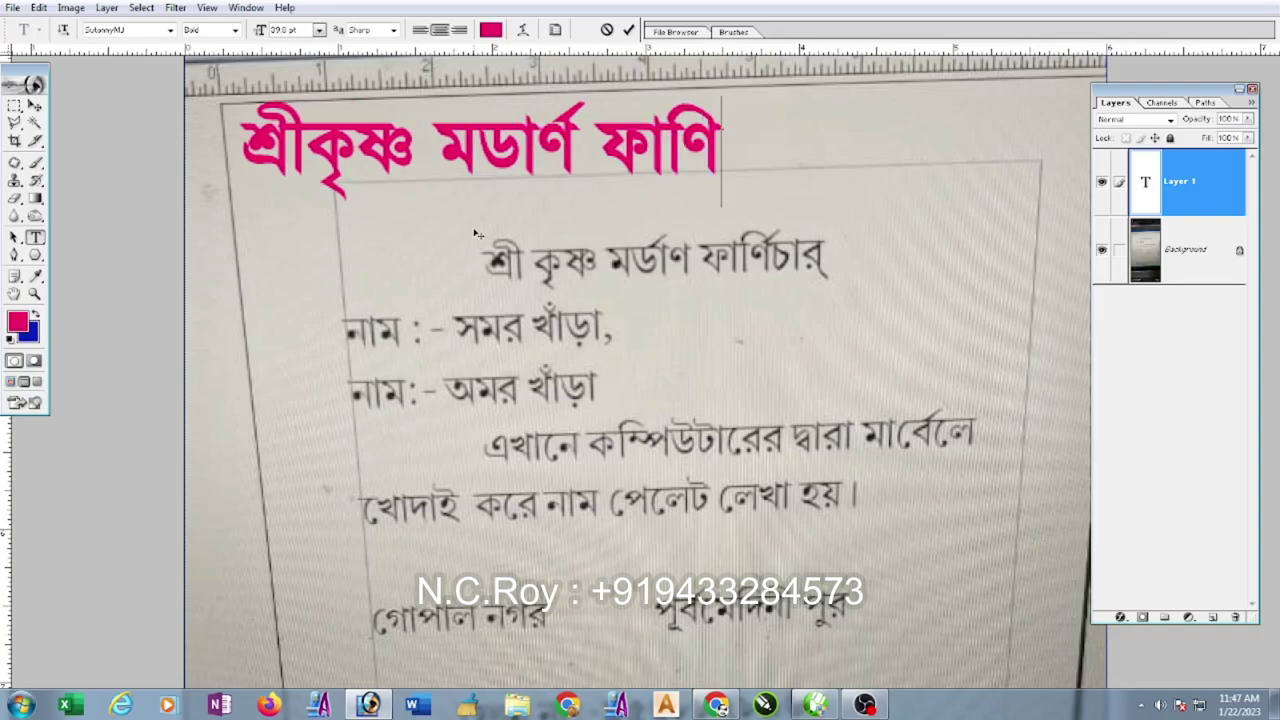
{"action": "type", "text": "র্চার"}
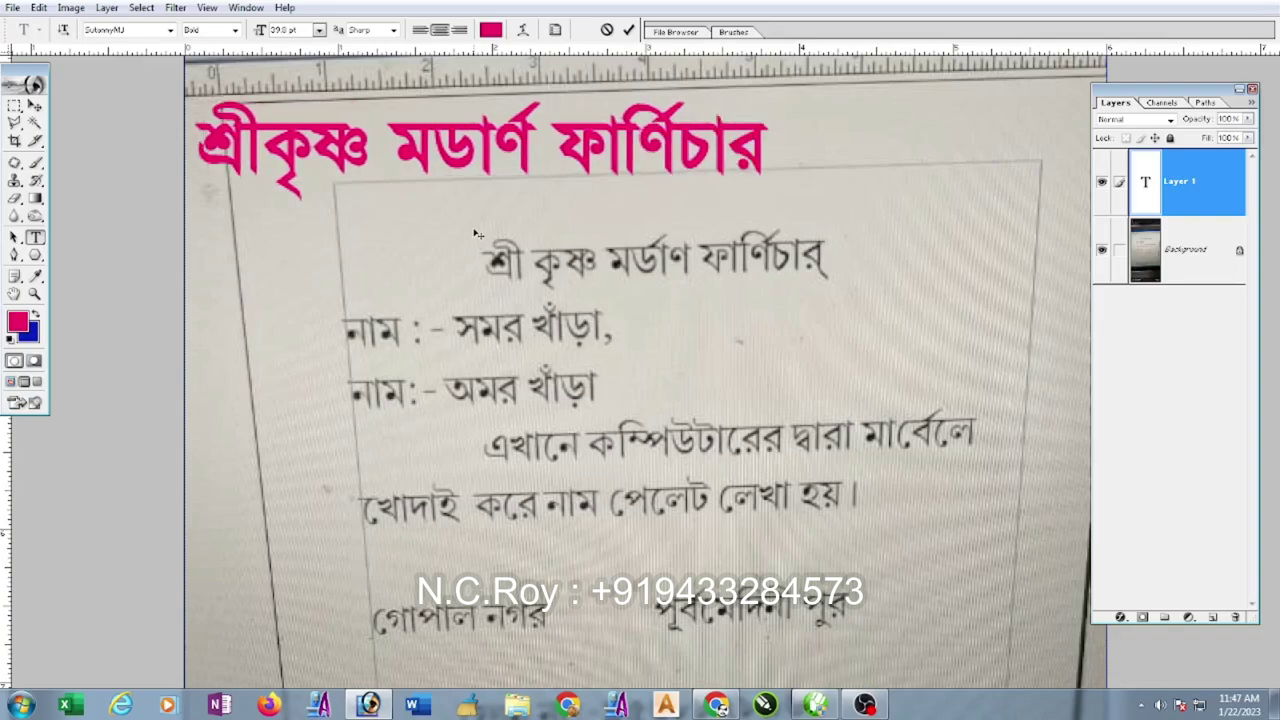
Type two 'নাম : -' lines with people's names, correcting the misformed glyph in the second surname.
{"action": "left_click", "coordinate": [477, 234]}
{"action": "type", "text": "না"}
{"action": "type", "text": "ম"}
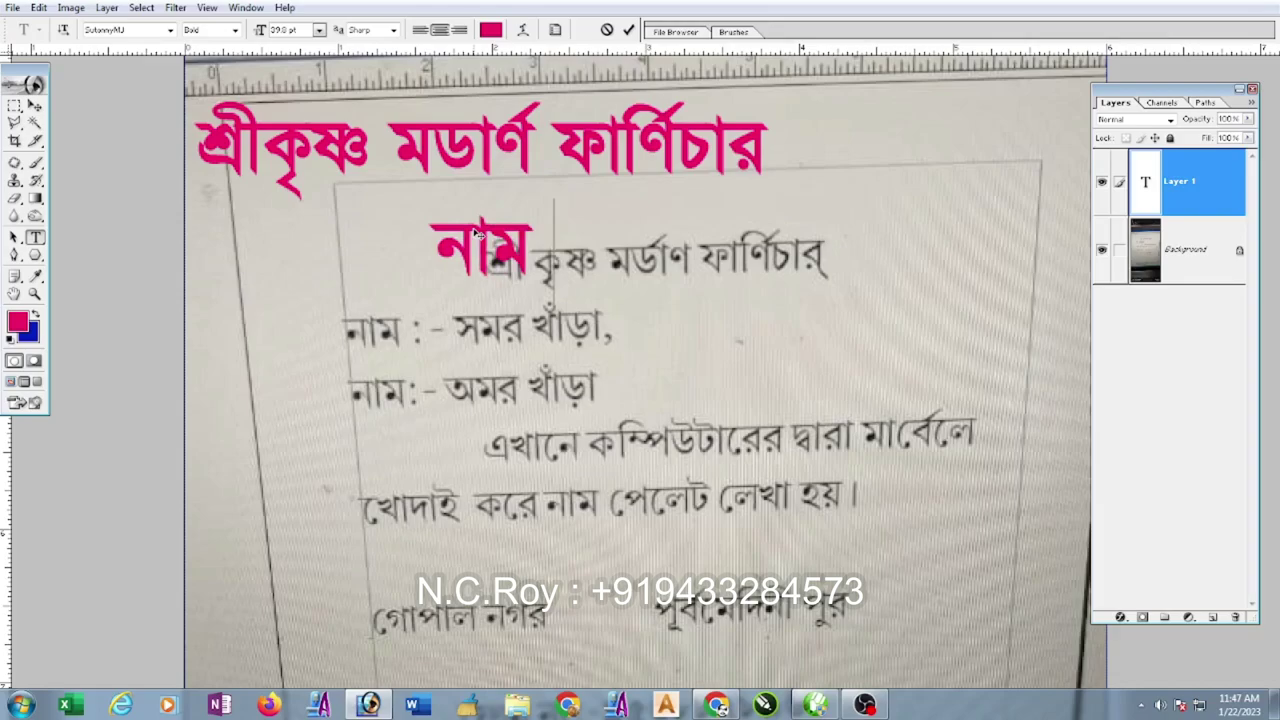
{"action": "type", "text": ": -"}
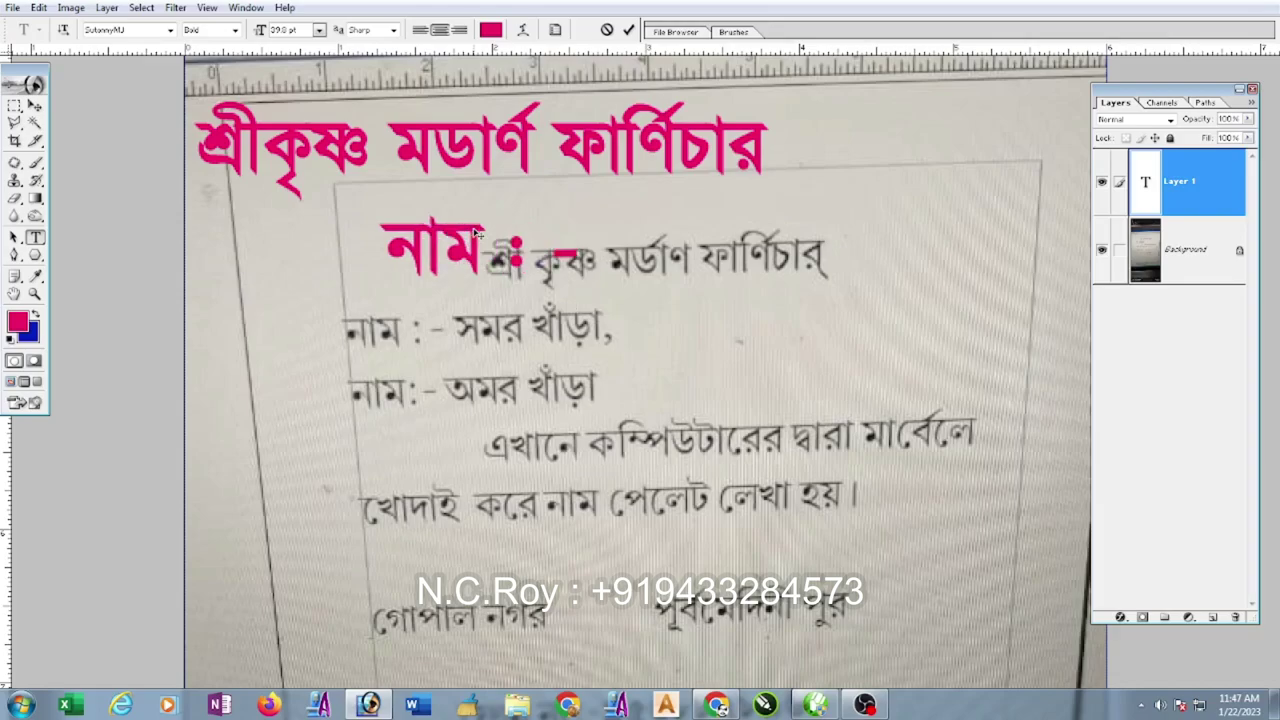
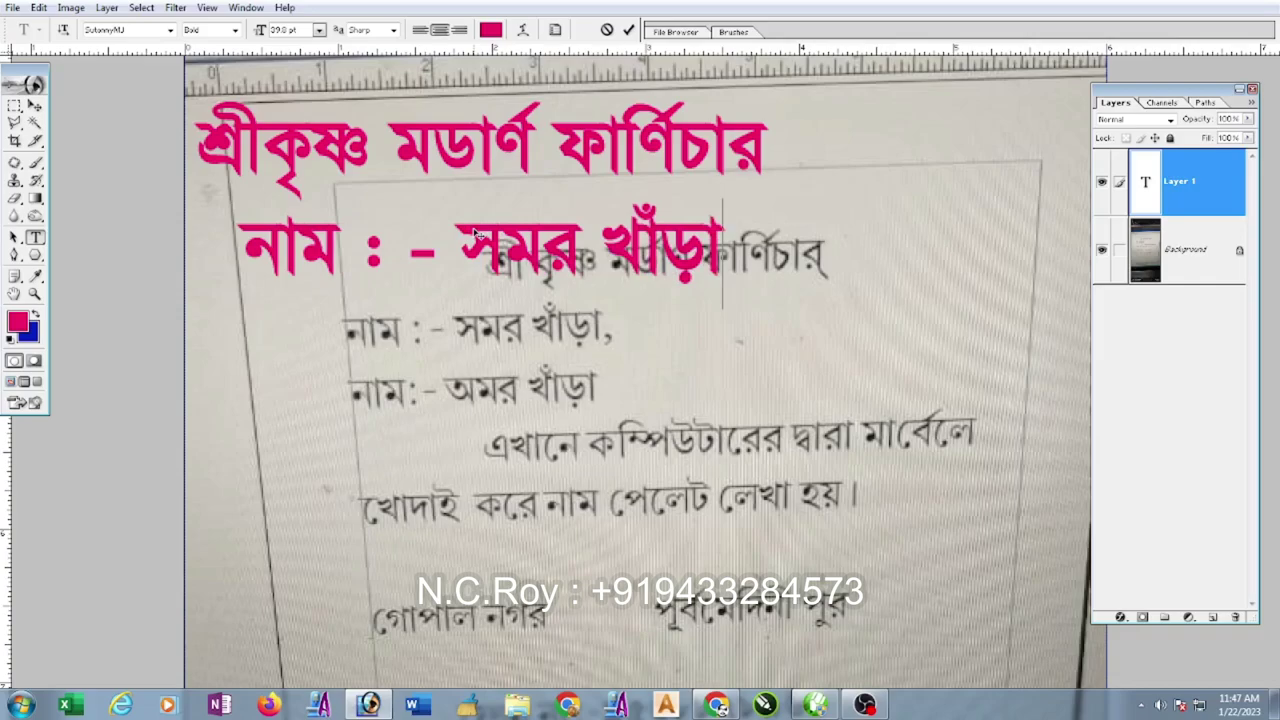
{"action": "type", "text": ", "}
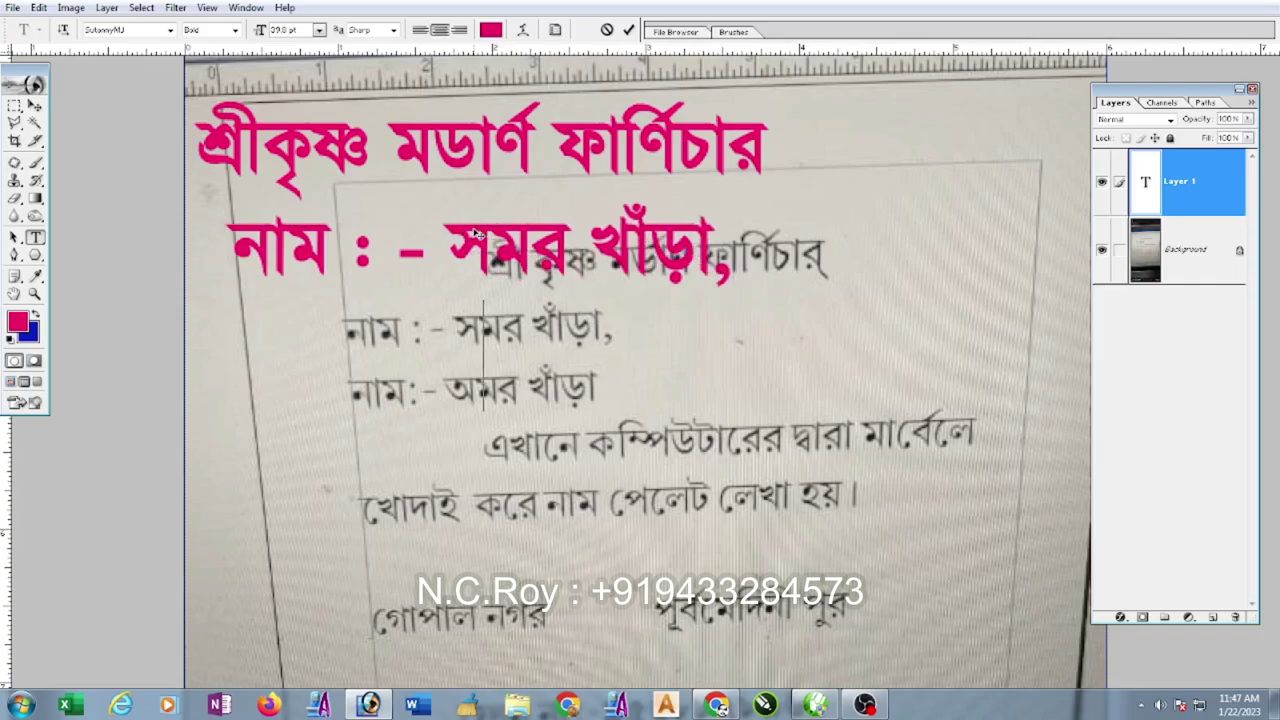
{"action": "type", "text": "ন"}
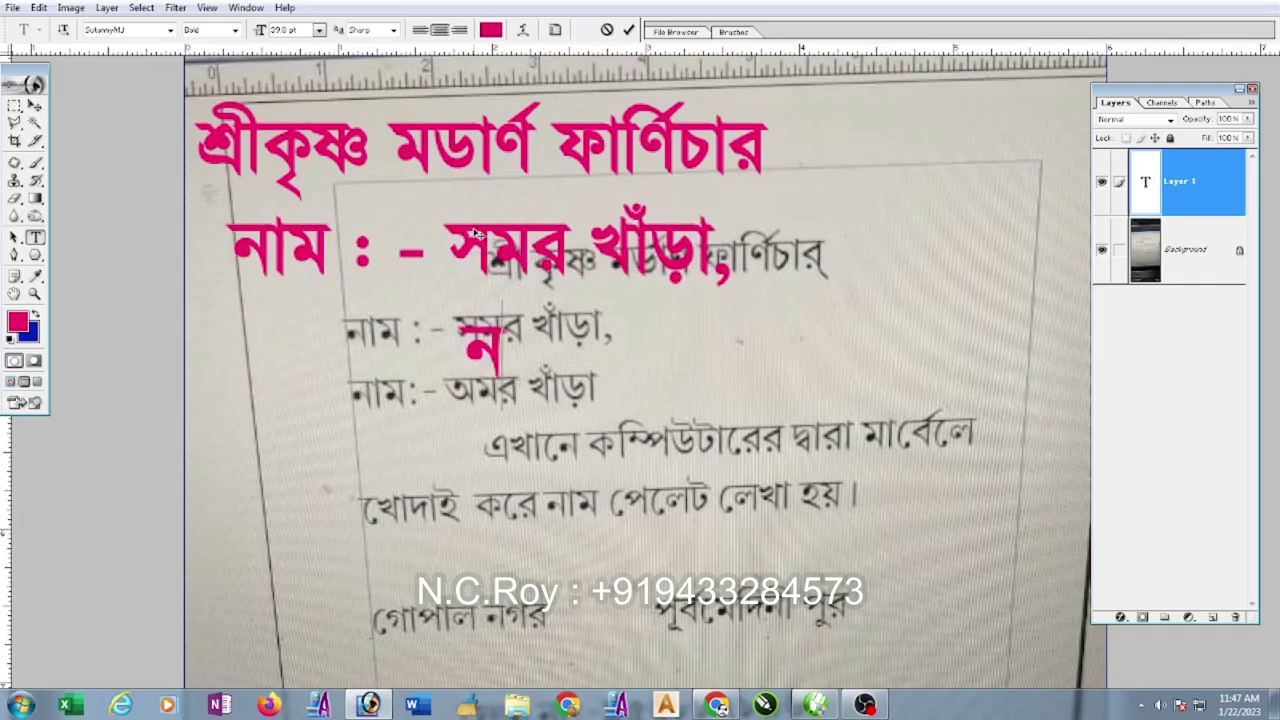
{"action": "type", "text": "াম"}
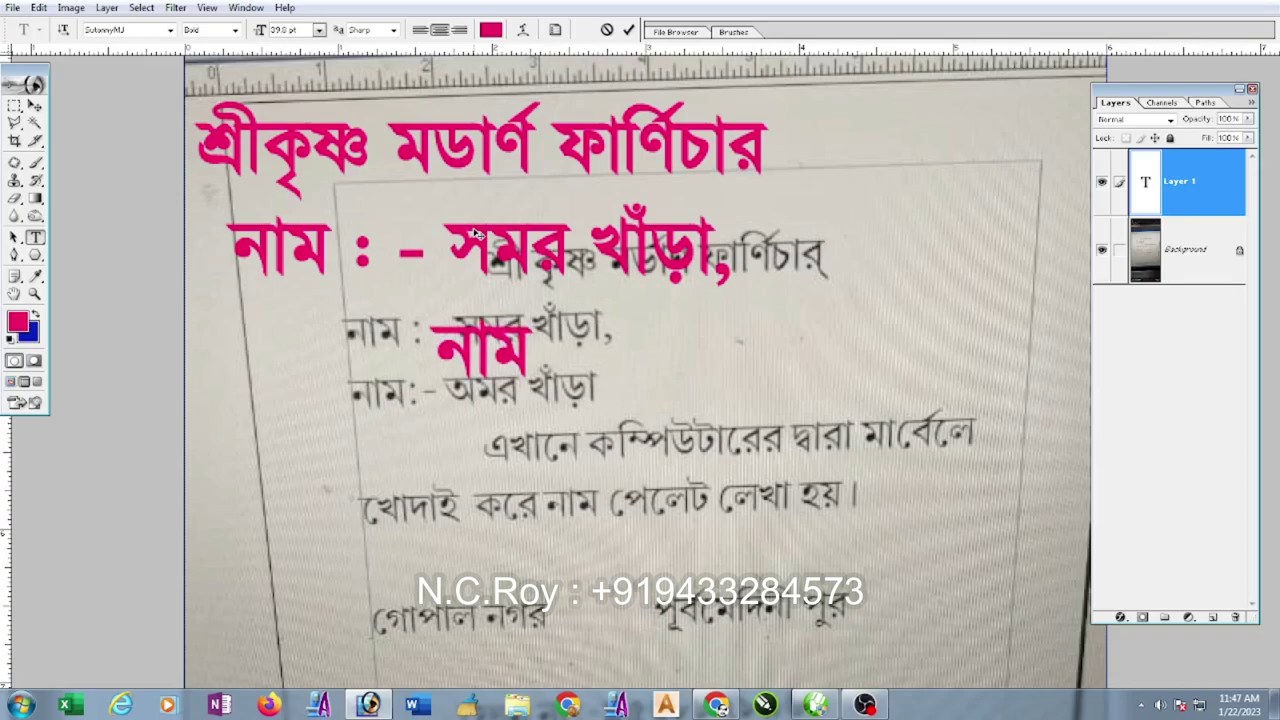
{"action": "type", "text": " : -"}
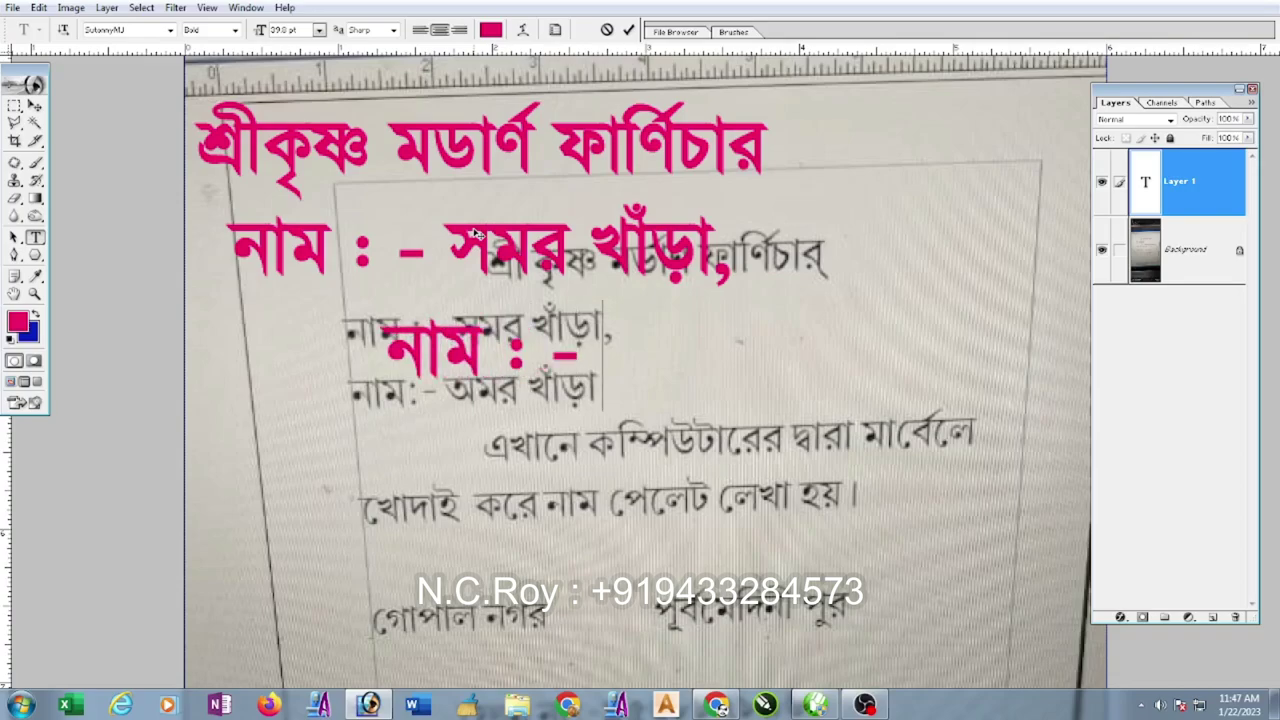
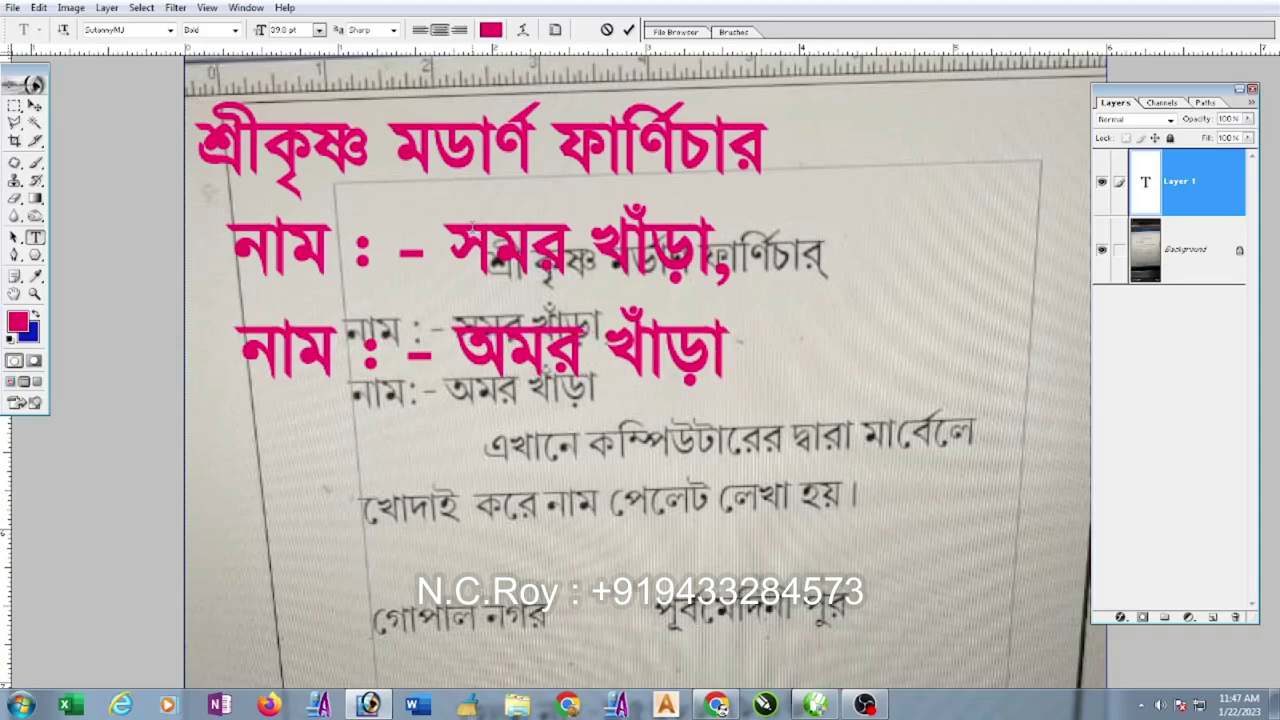
{"action": "left_click_drag", "start_coordinate": [605, 355], "coordinate": [649, 355]}
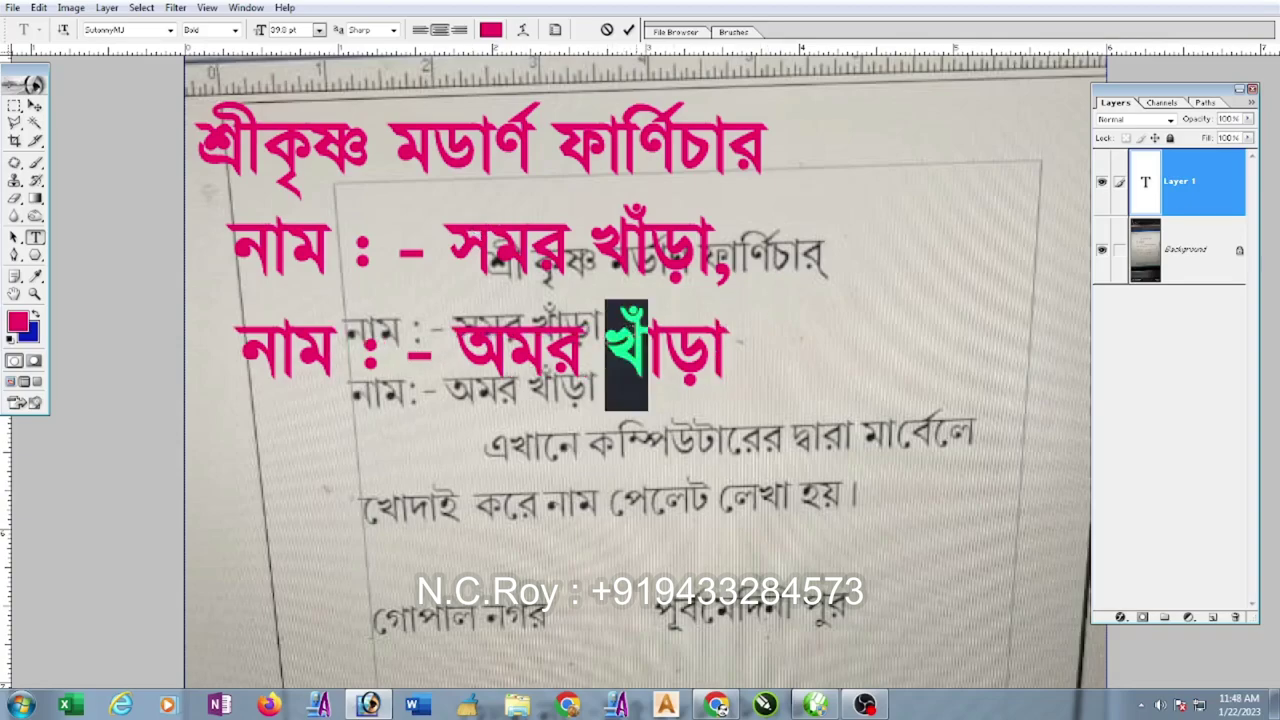
{"action": "type", "text": "খ"}
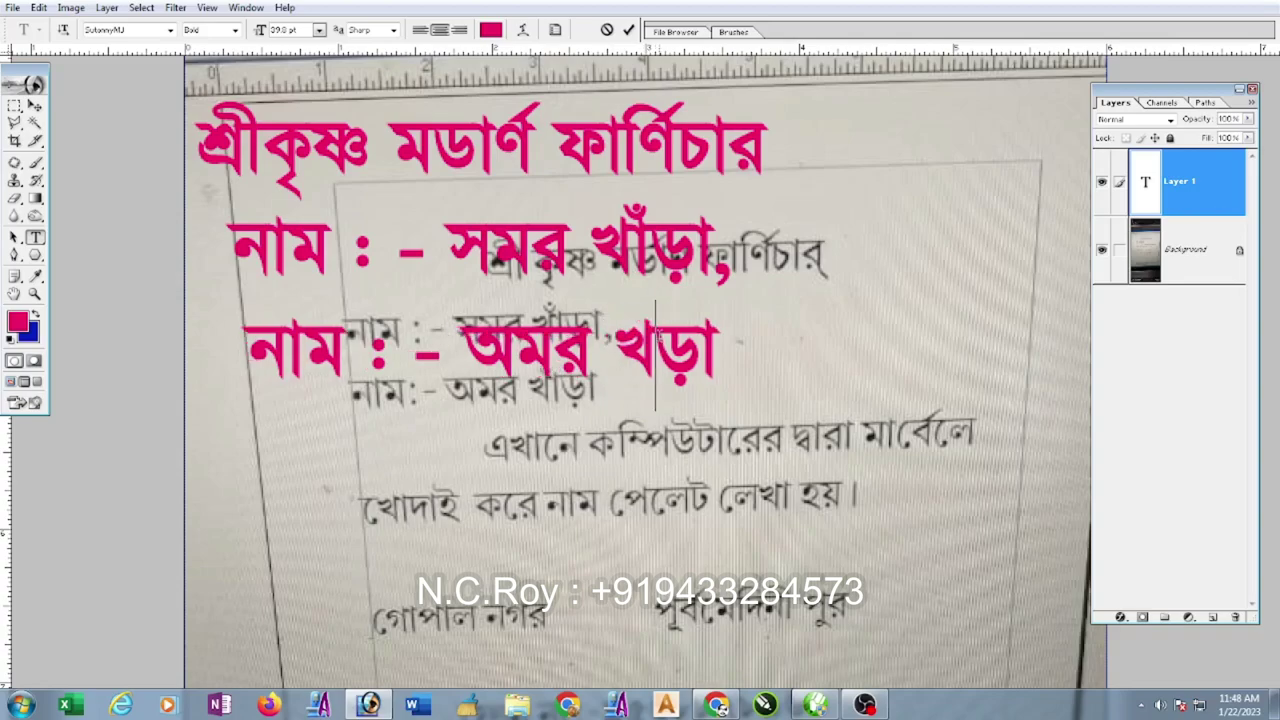
{"action": "type", "text": "াঁ"}
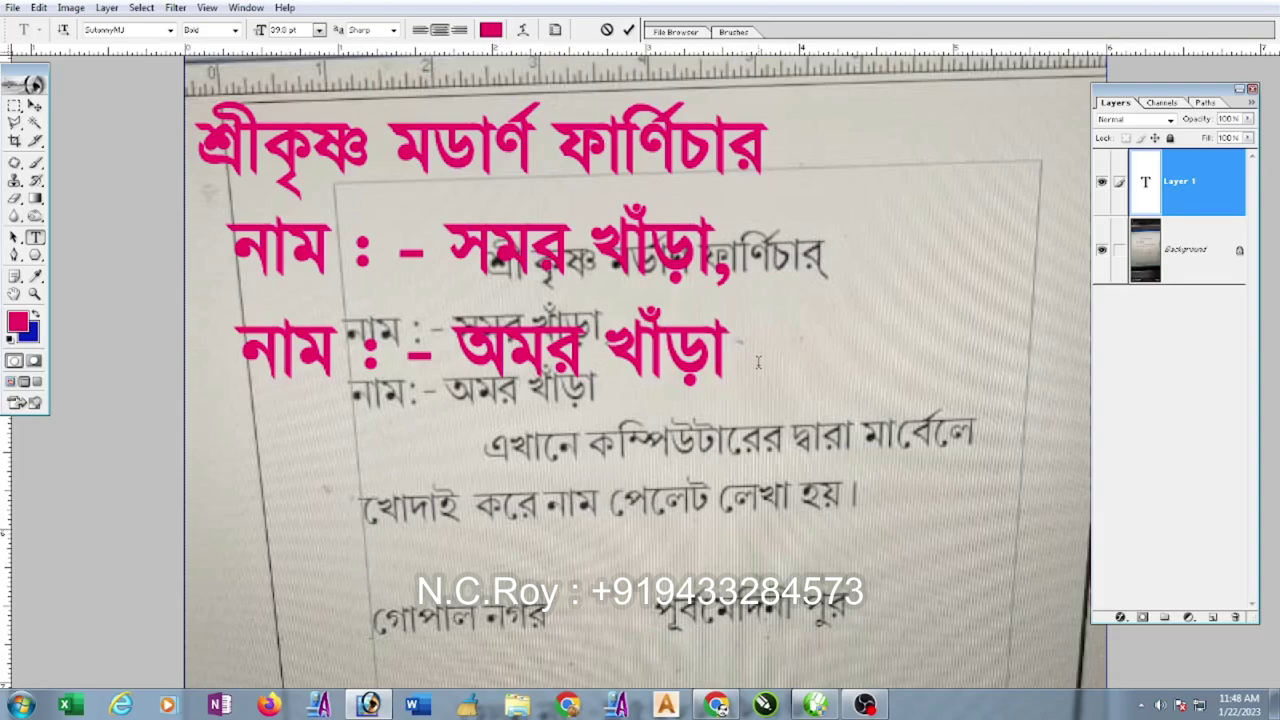
Add a new line reading 'কম্পিউটারের দ্বারা মার্বেলে'.
{"action": "key", "text": "Return"}
{"action": "type", "text": "এখা"}
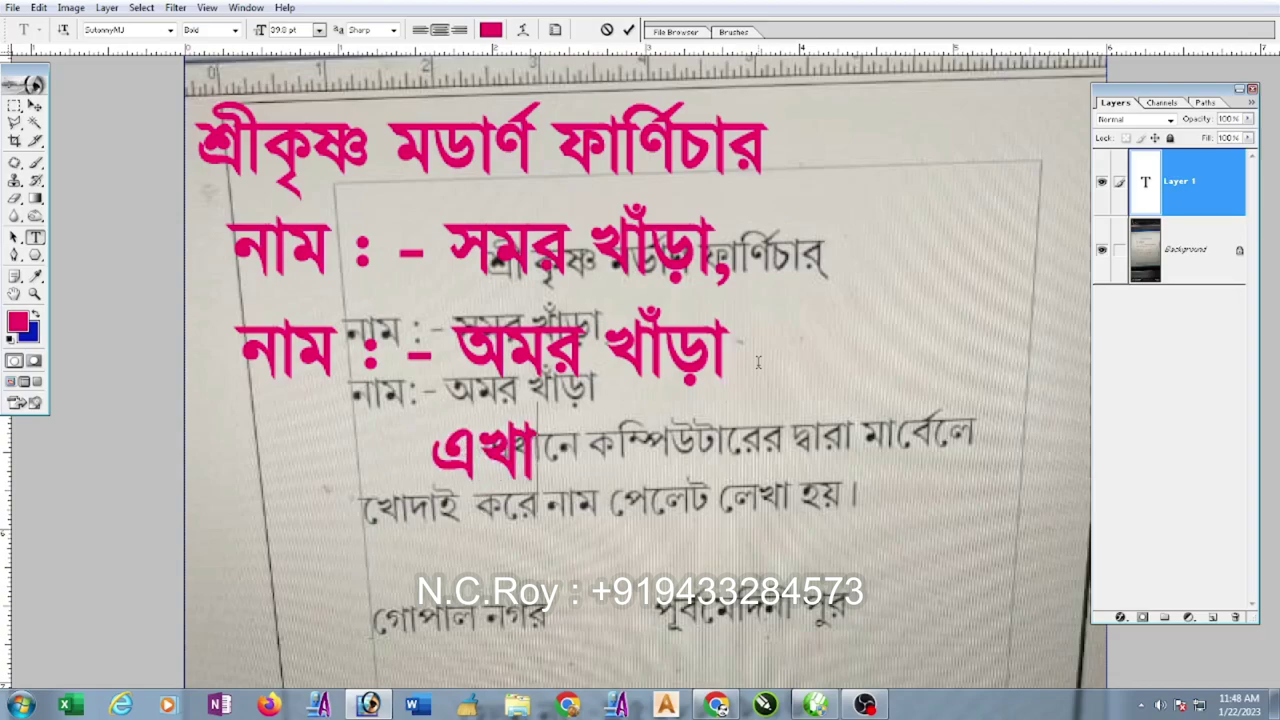
{"action": "type", "text": "নে কে"}
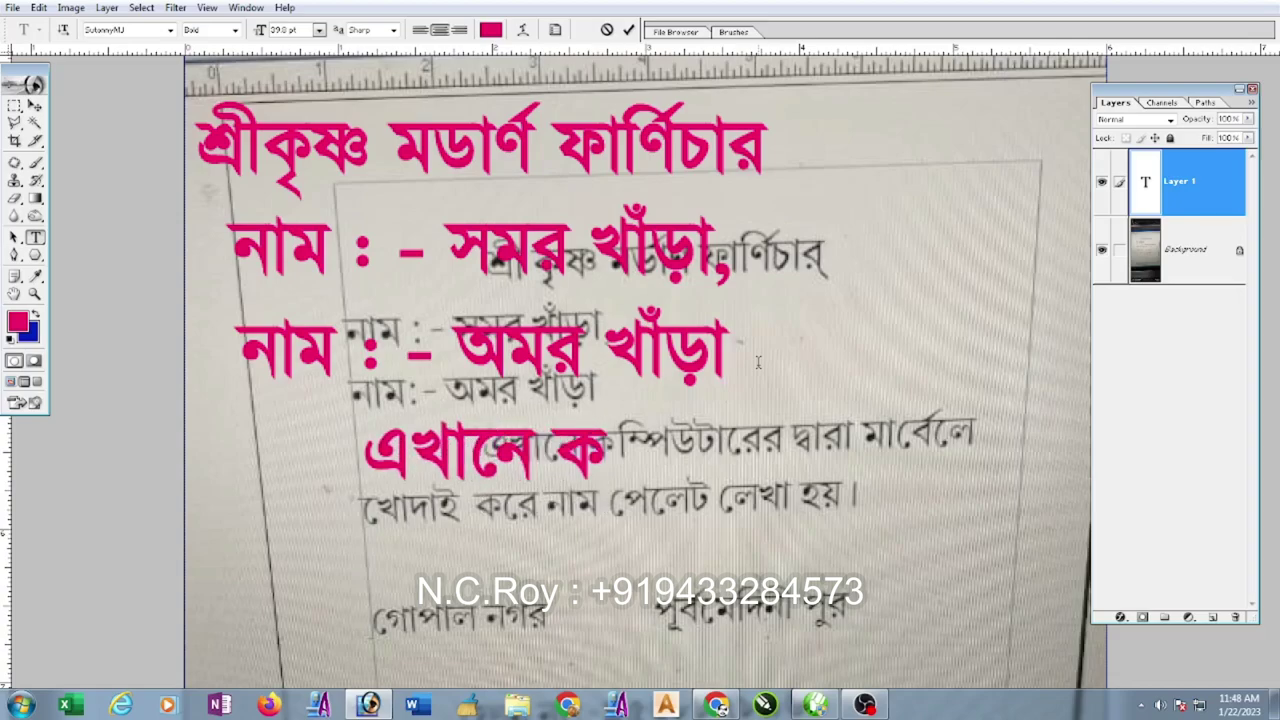
{"action": "key", "text": "BackSpace"}
{"action": "type", "text": "মি্"}
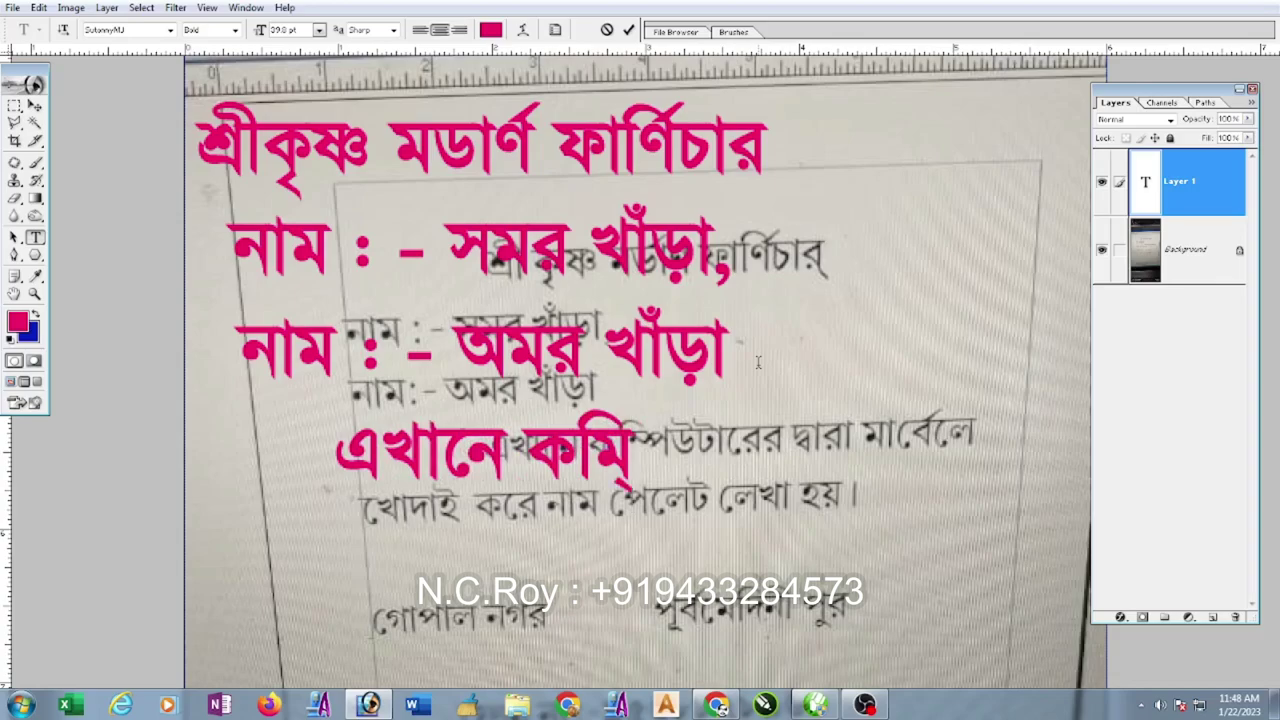
{"action": "type", "text": "প"}
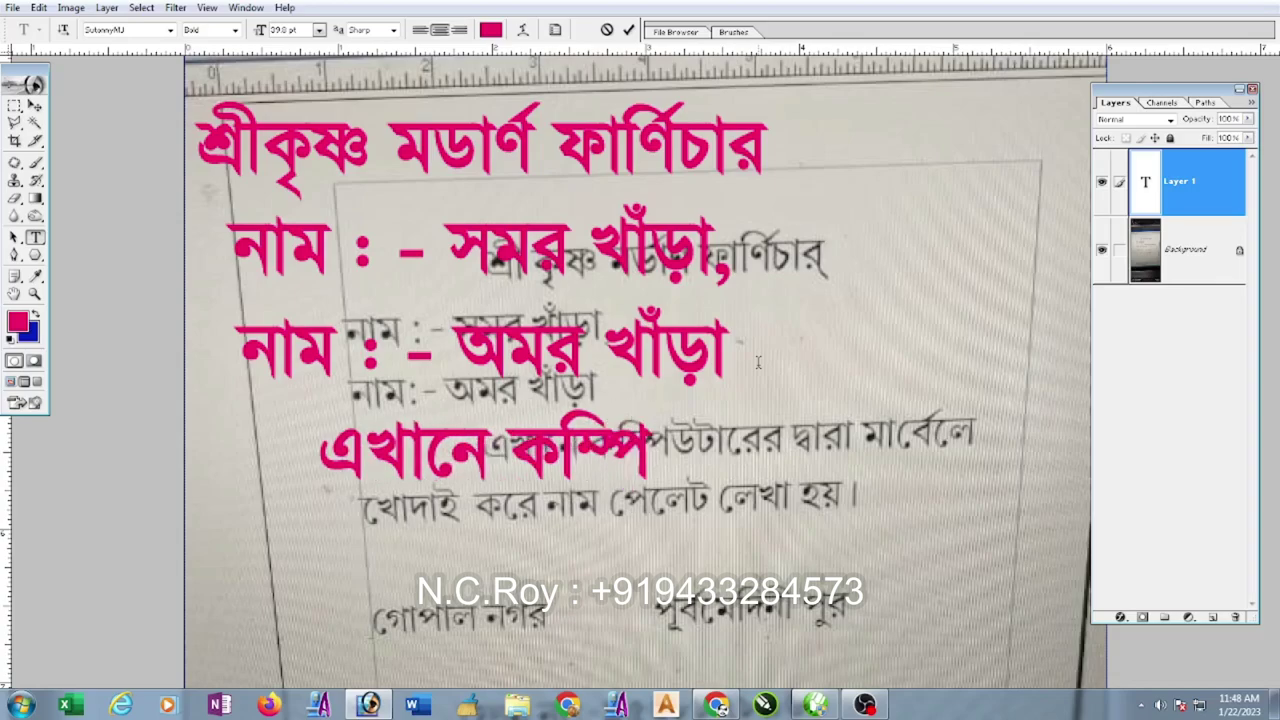
{"action": "type", "text": "উ"}
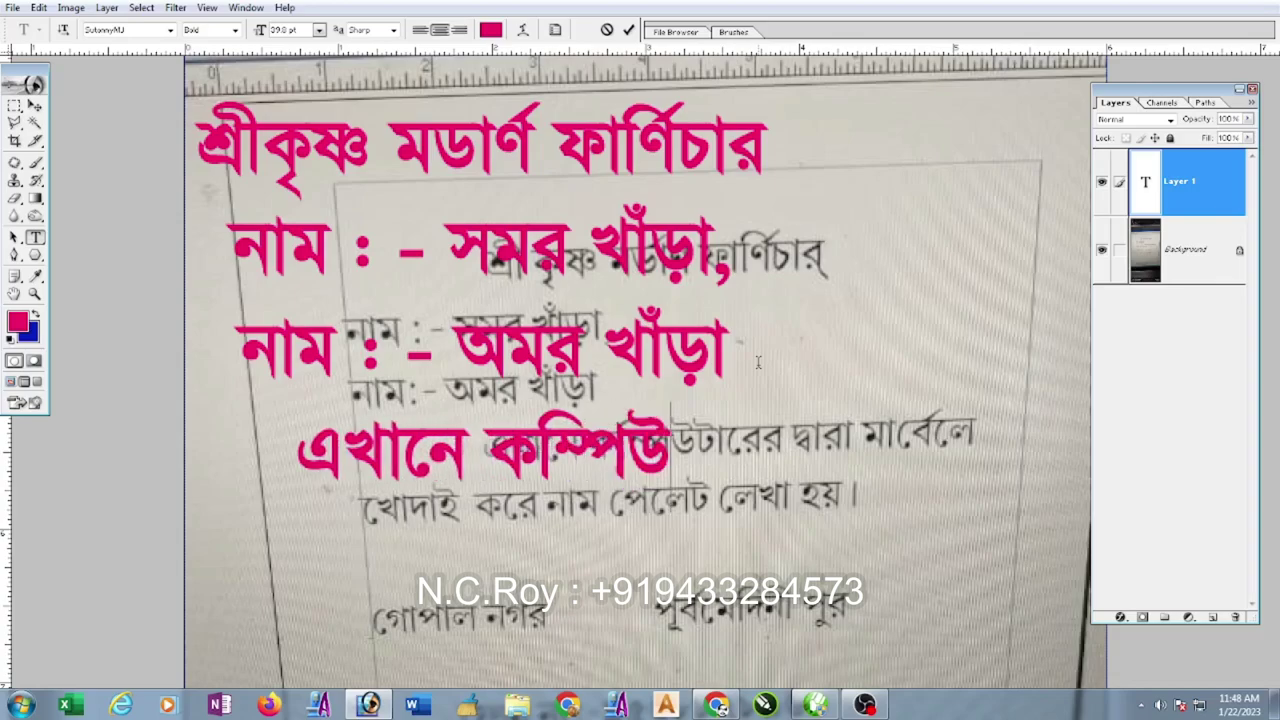
{"action": "type", "text": "টার"}
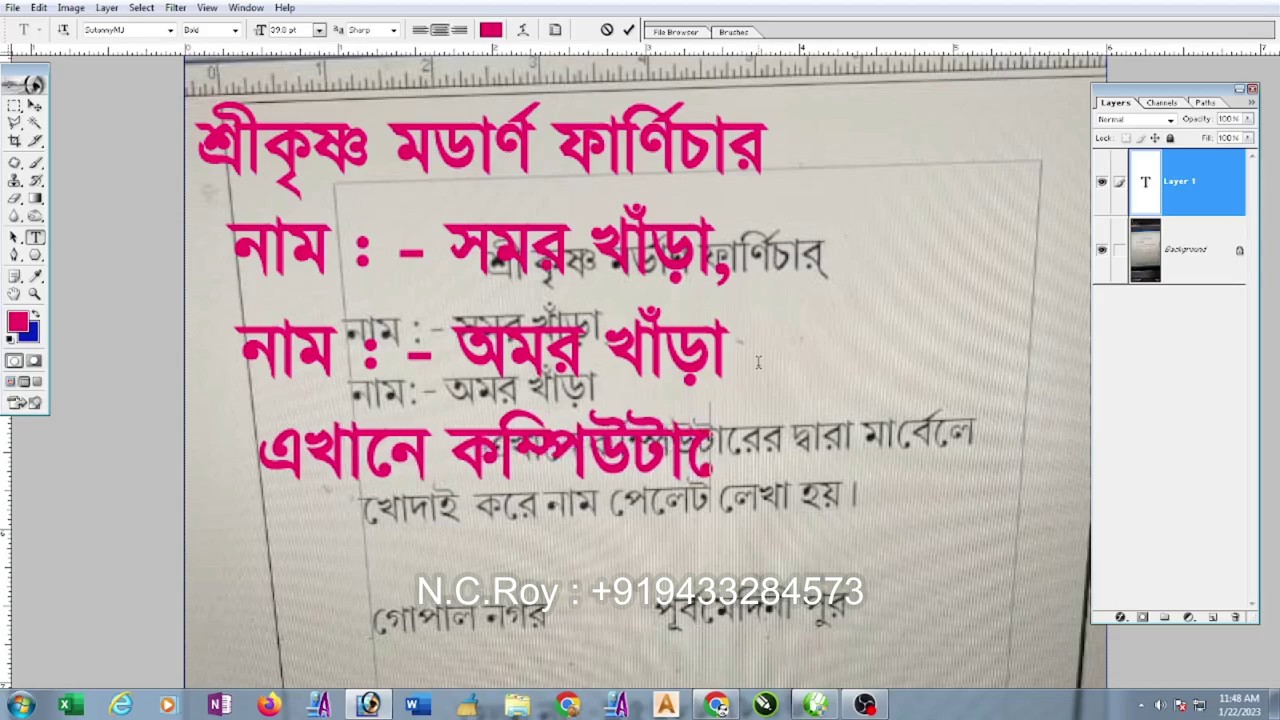
{"action": "type", "text": "ের"}
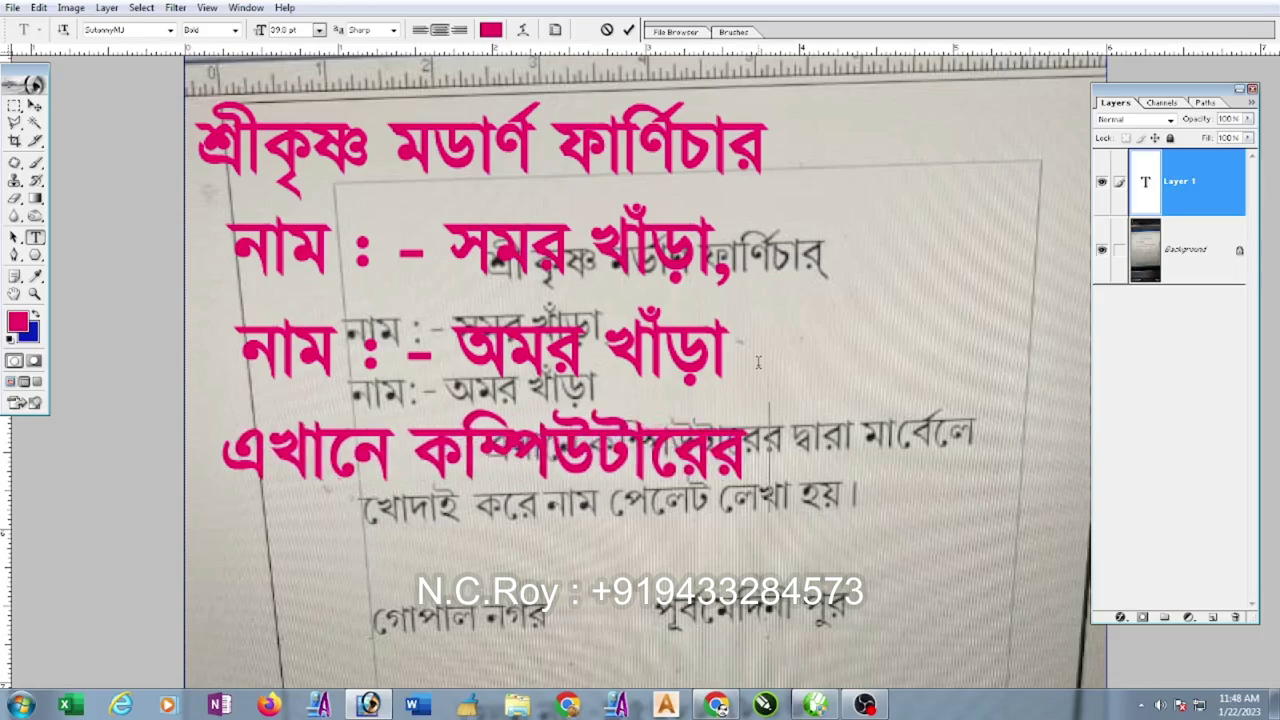
{"action": "type", "text": " দ্বা"}
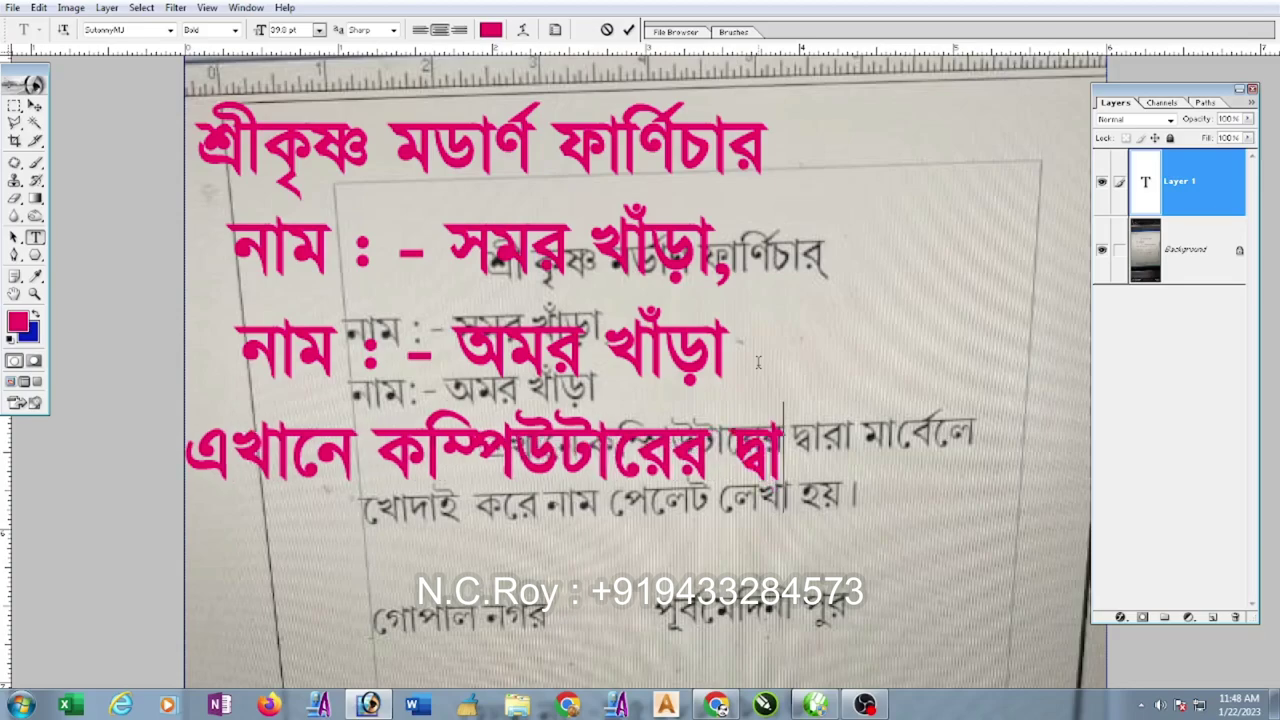
{"action": "type", "text": "রা"}
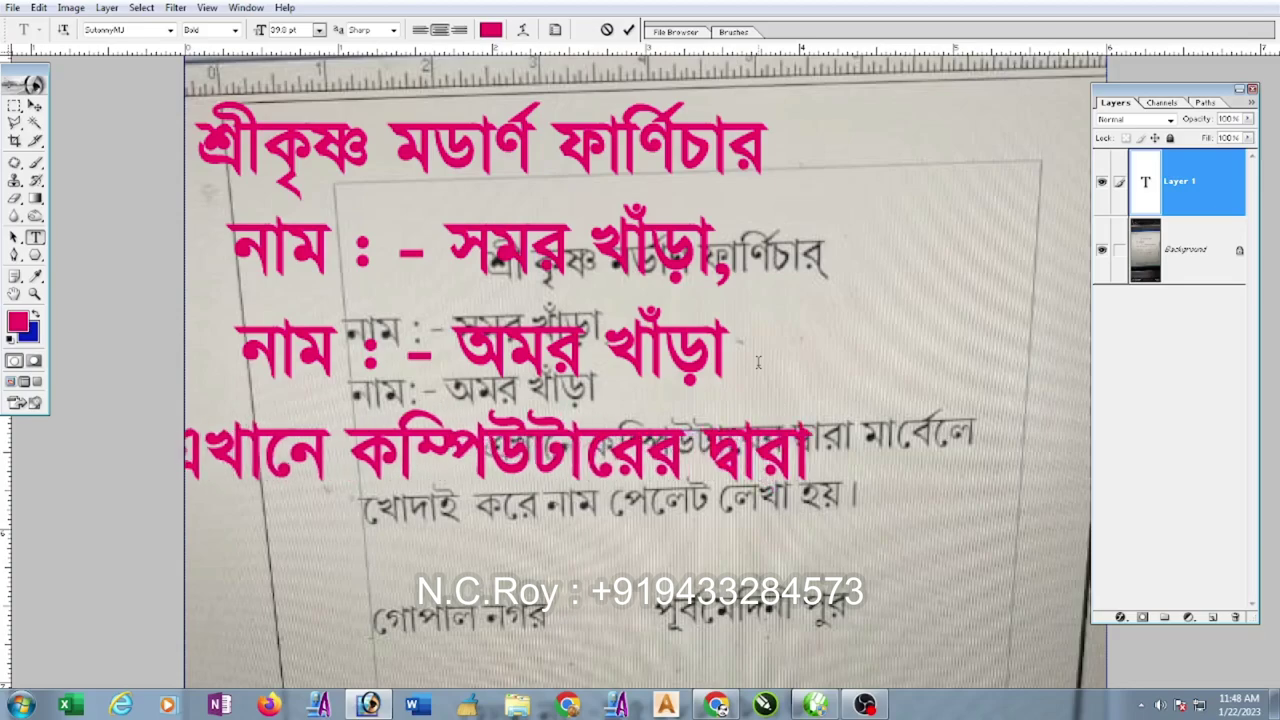
{"action": "type", "text": " মা"}
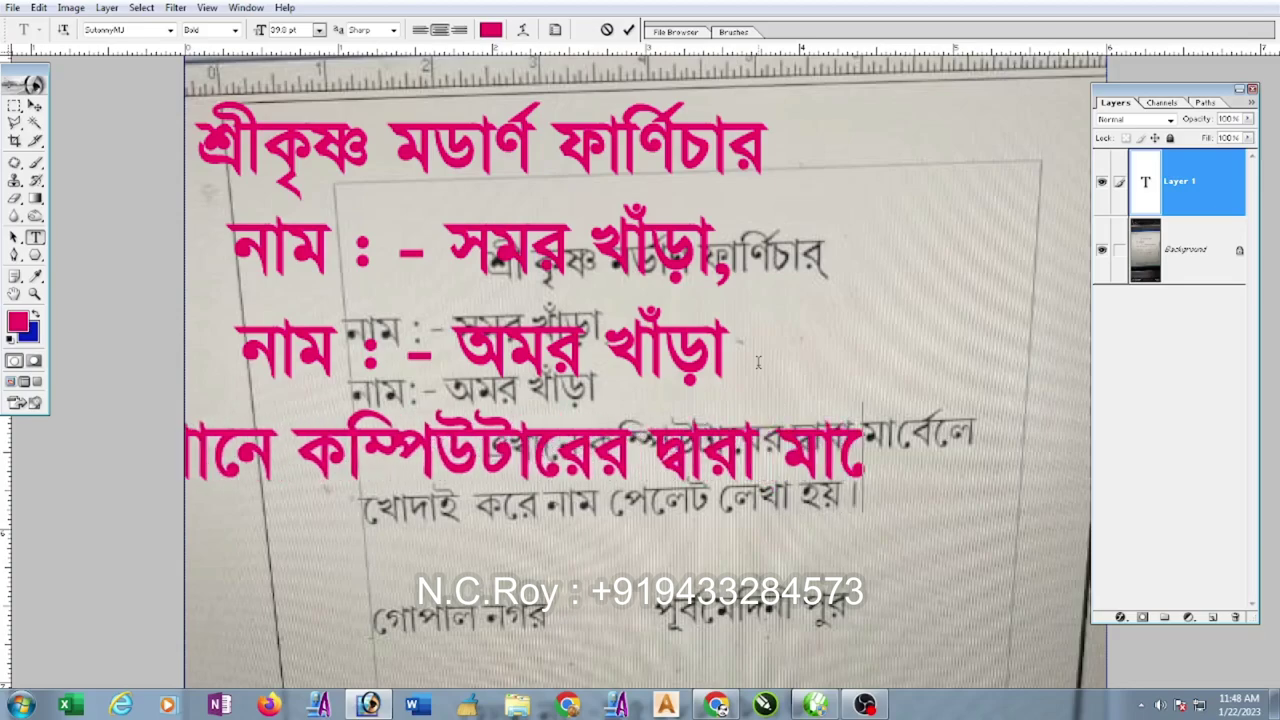
{"action": "type", "text": "বে"}
{"action": "type", "text": "র্ল"}
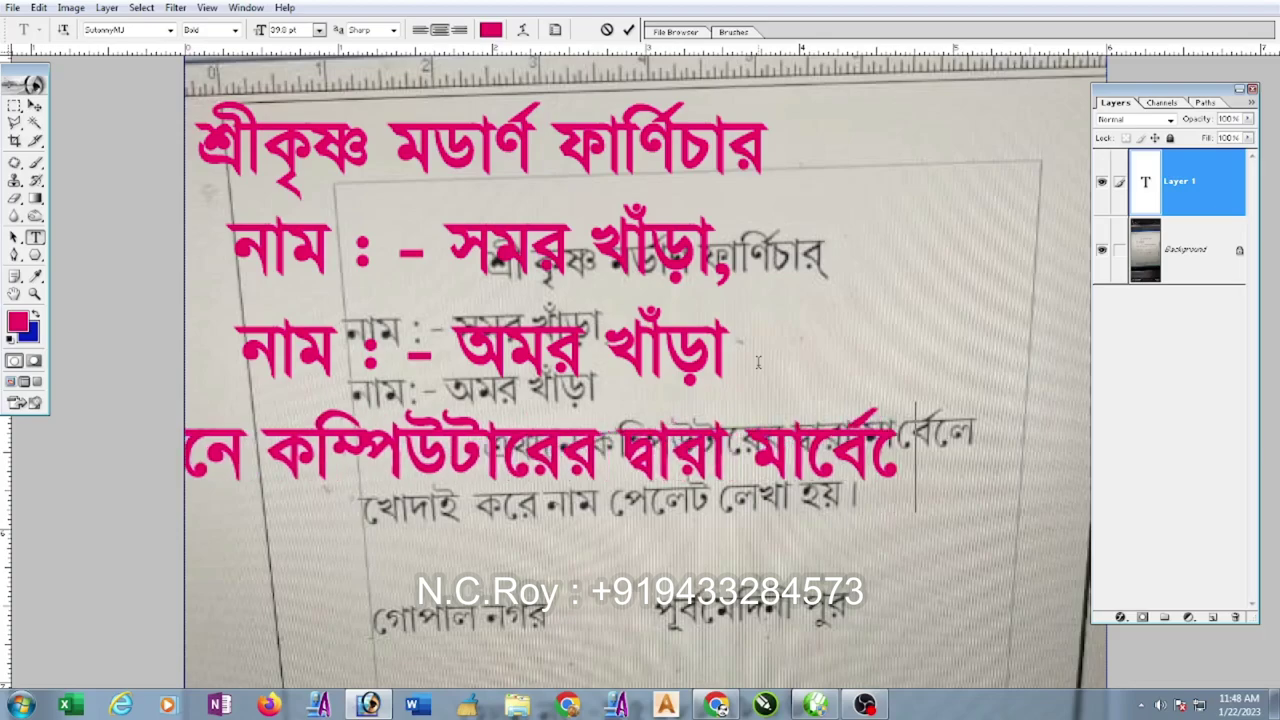
{"action": "type", "text": "ে"}
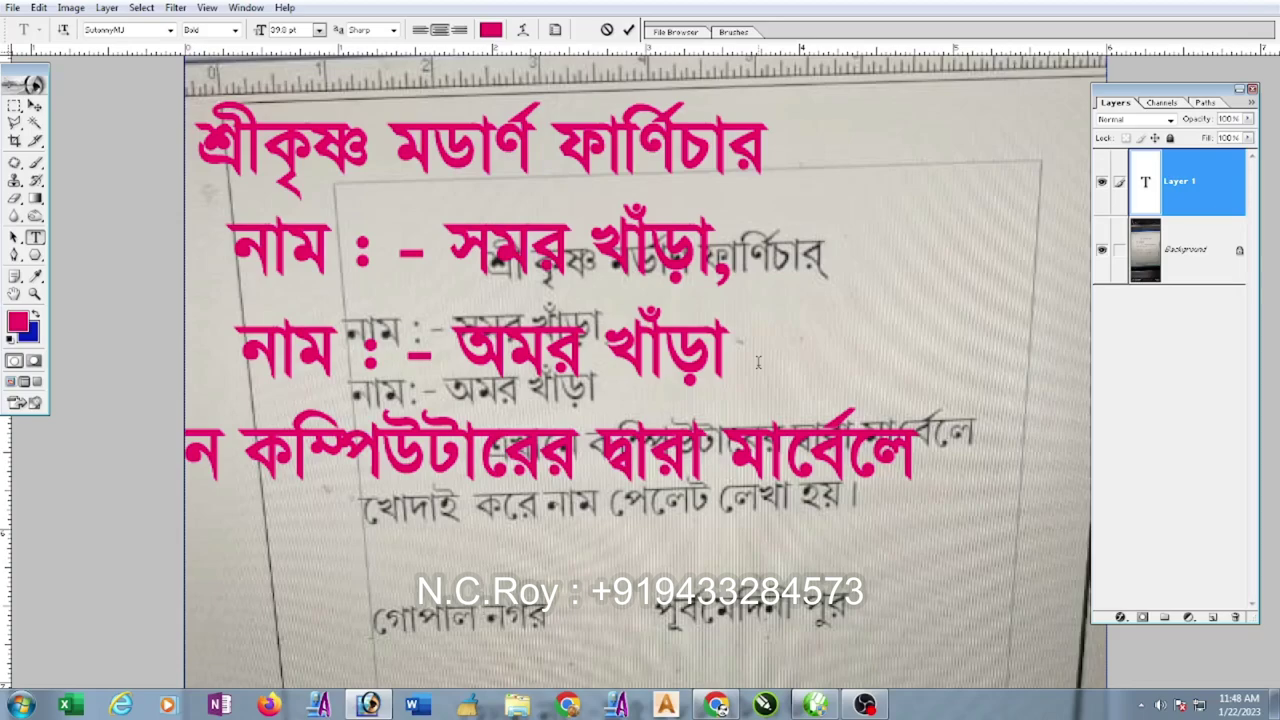
Add the line 'খোদাই করে নাম প্লেট', fixing its vowel sign and final letters.
{"action": "key", "text": "Return"}
{"action": "type", "text": "েখা"}
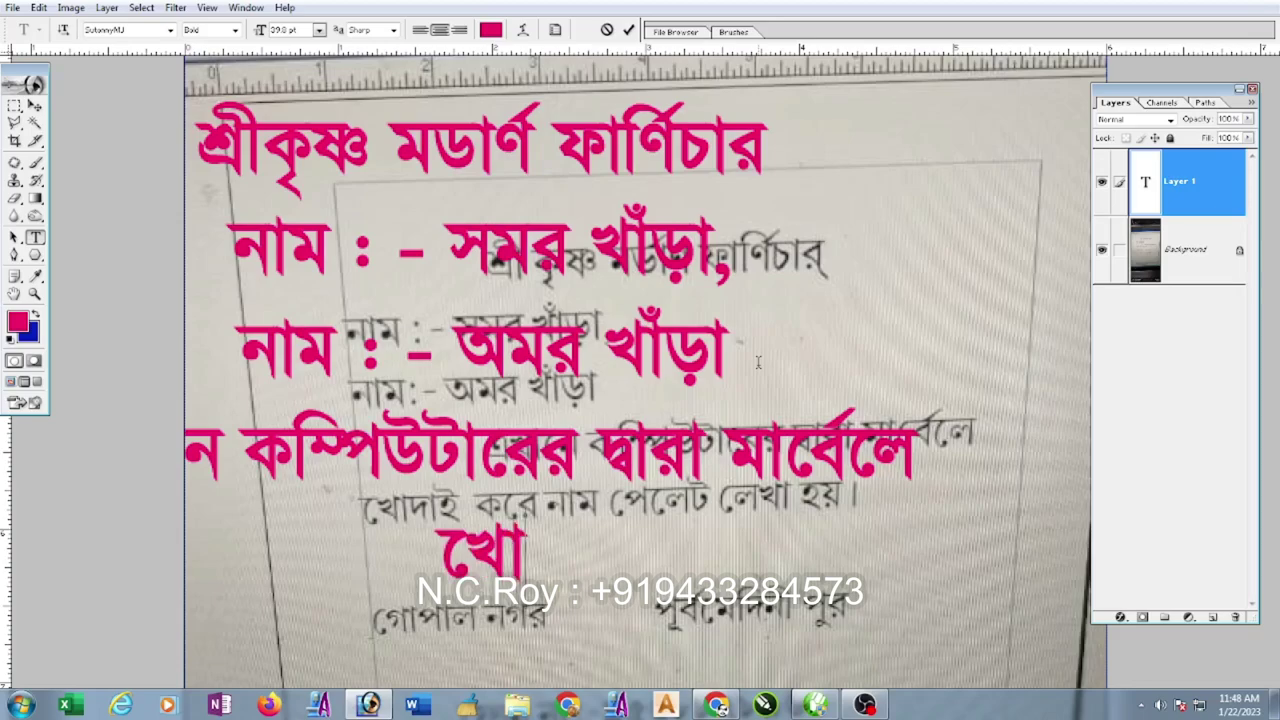
{"action": "type", "text": "দা"}
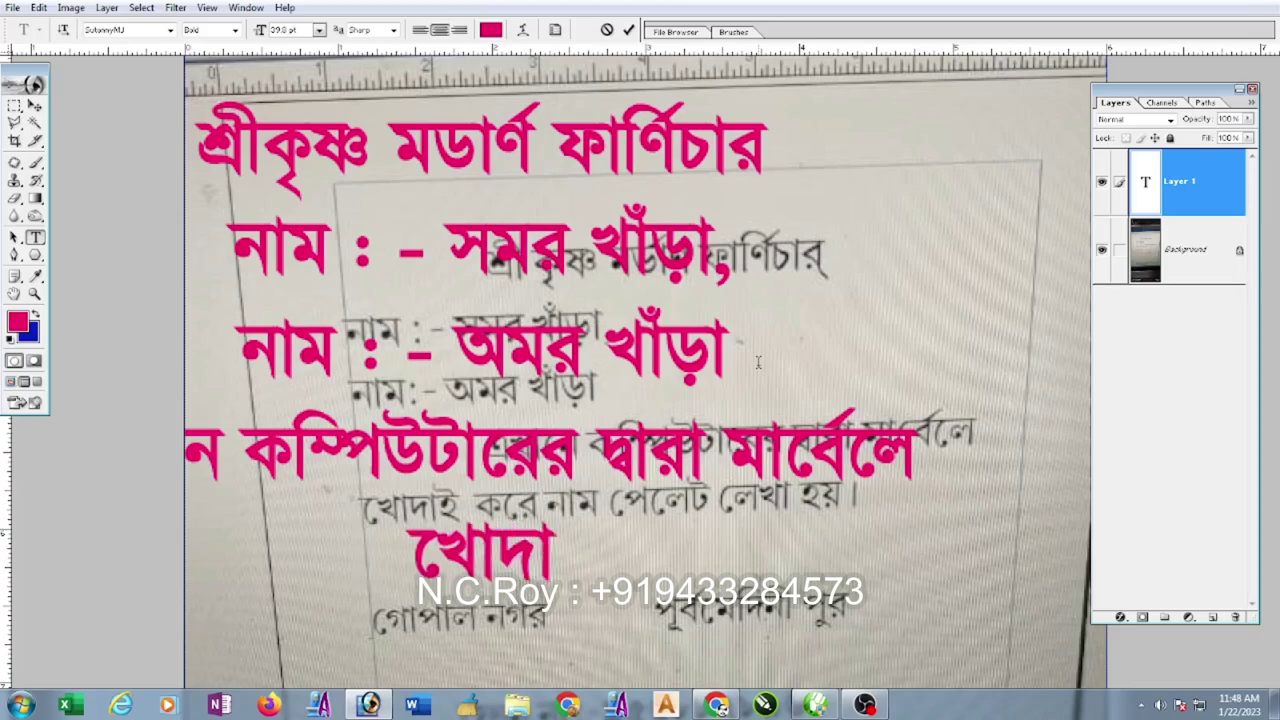
{"action": "type", "text": "ই"}
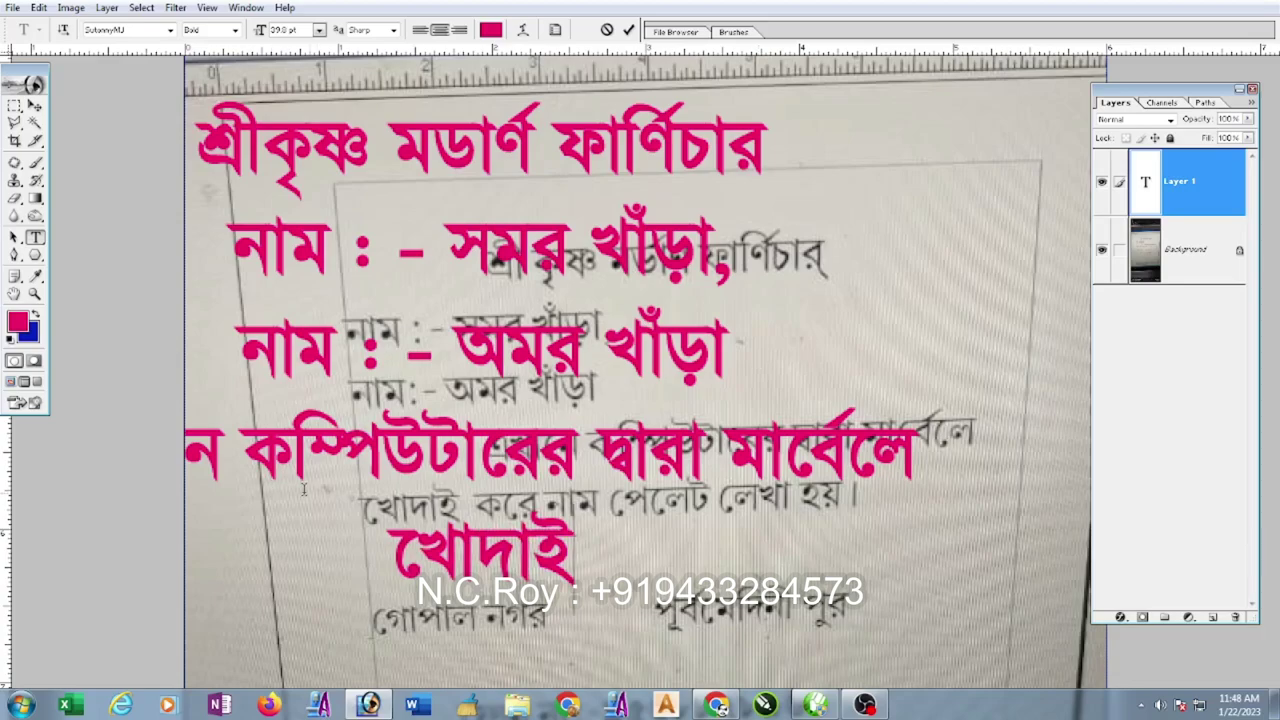
{"action": "left_click_drag", "start_coordinate": [419, 548], "coordinate": [394, 548]}
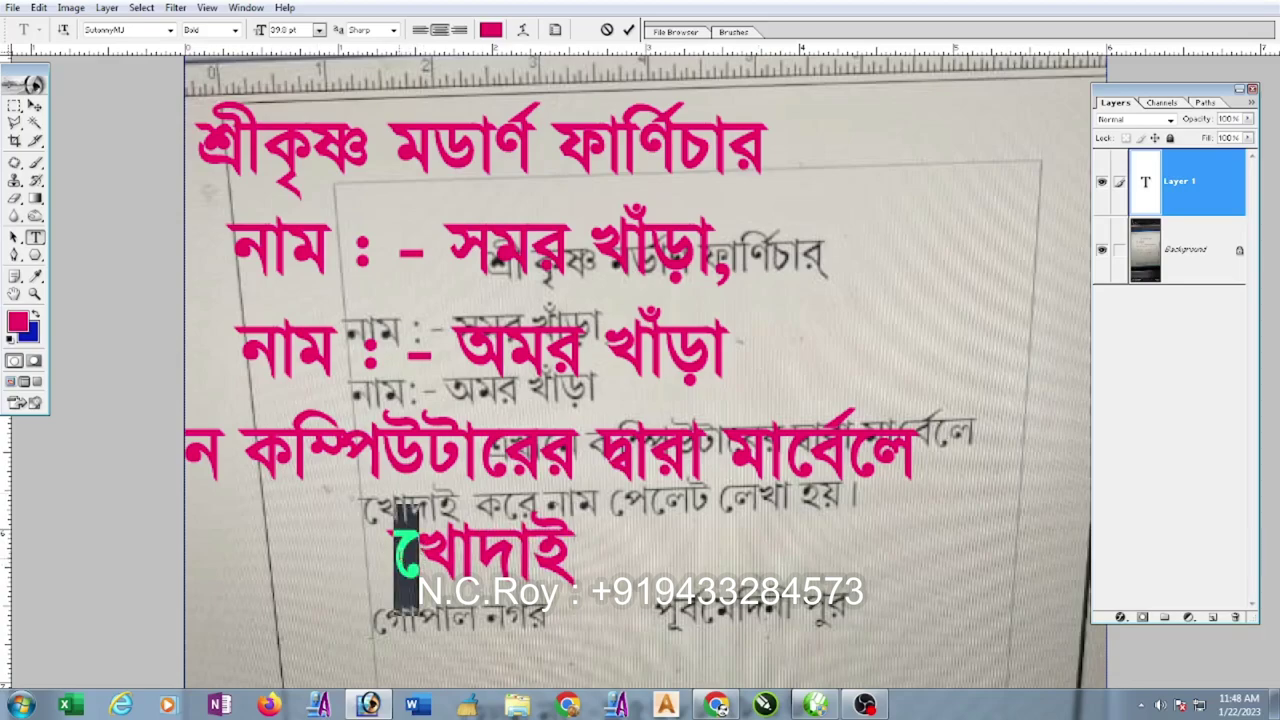
{"action": "key", "text": "BackSpace"}
{"action": "type", "text": "c"}
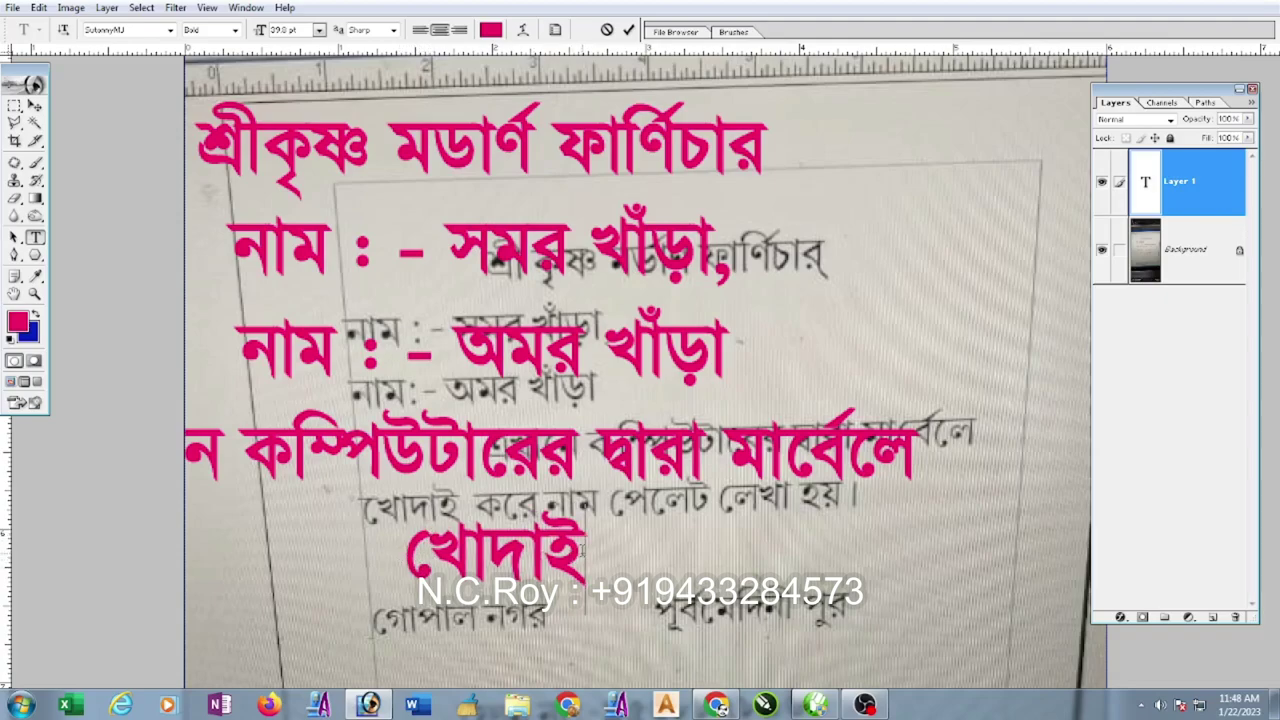
{"action": "type", "text": "j"}
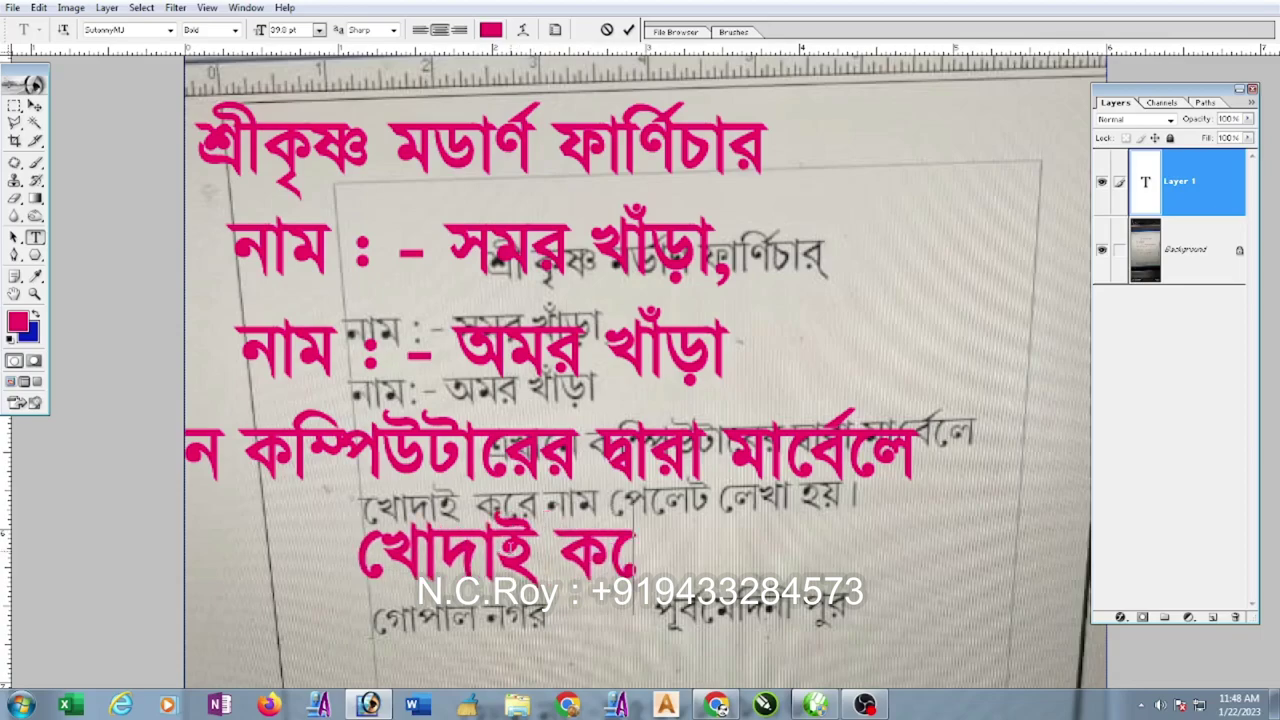
{"action": "type", "text": "cv"}
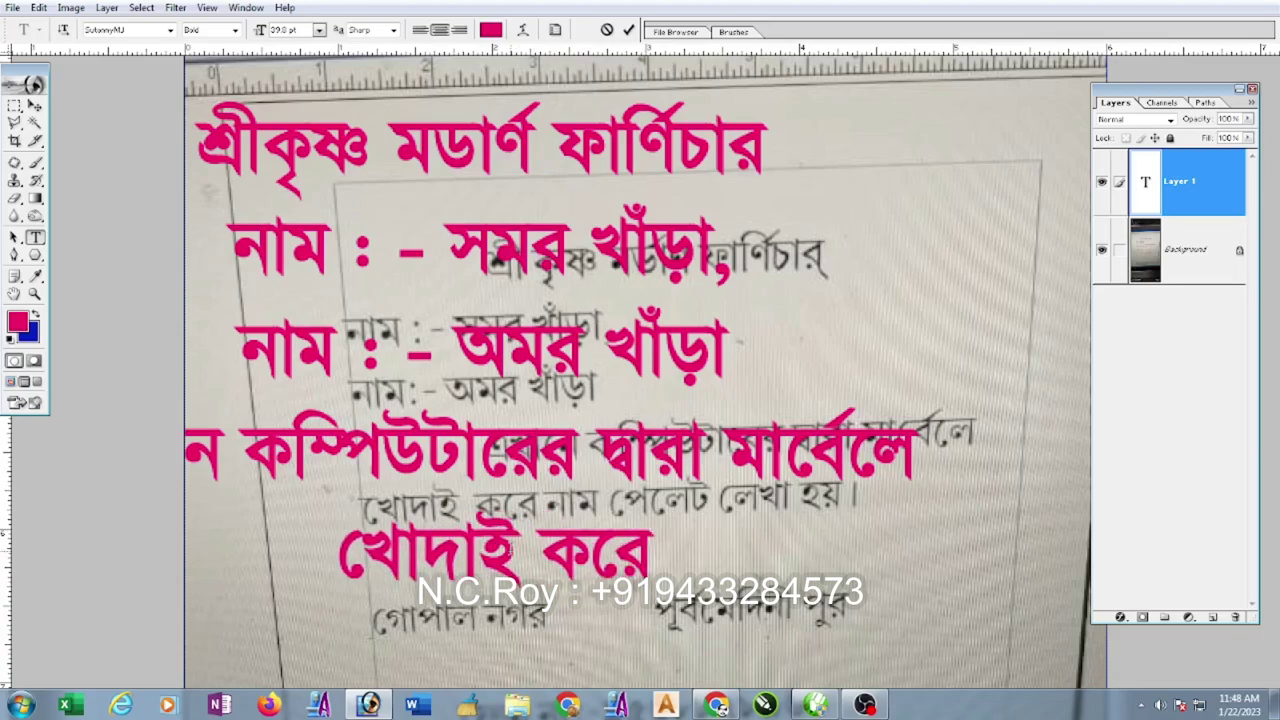
{"action": "type", "text": " bfm"}
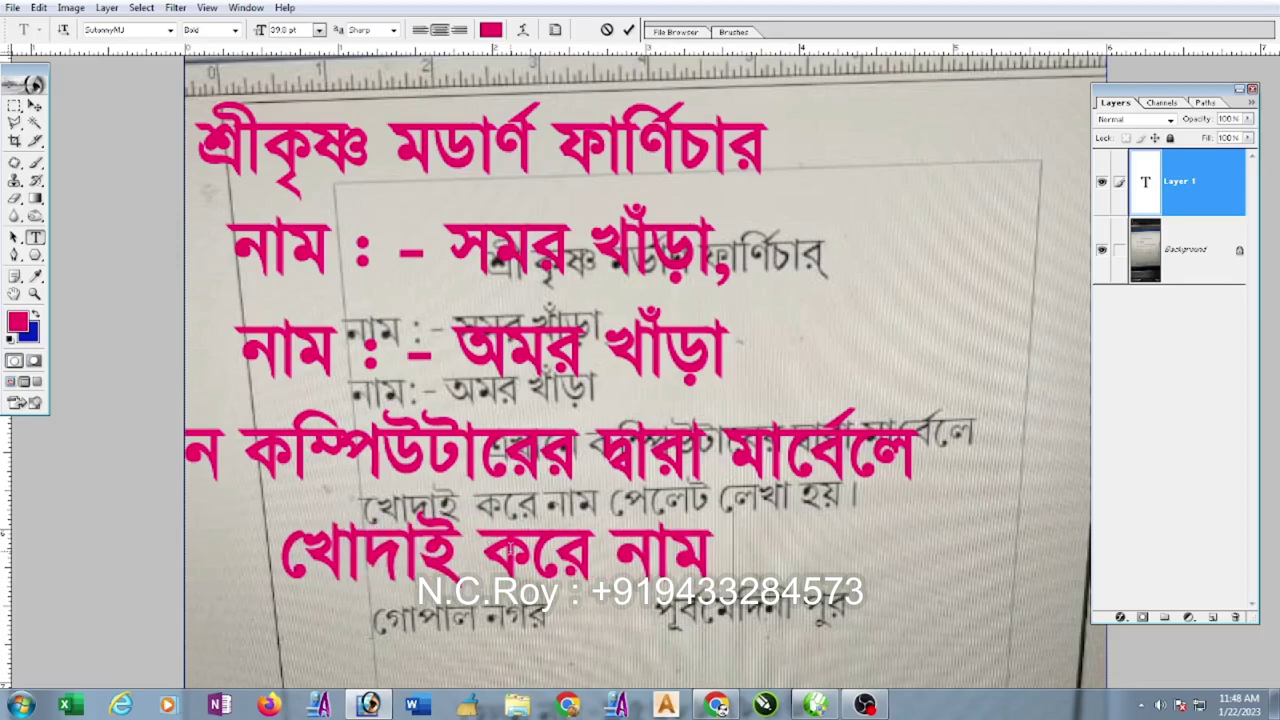
{"action": "type", "text": " cr"}
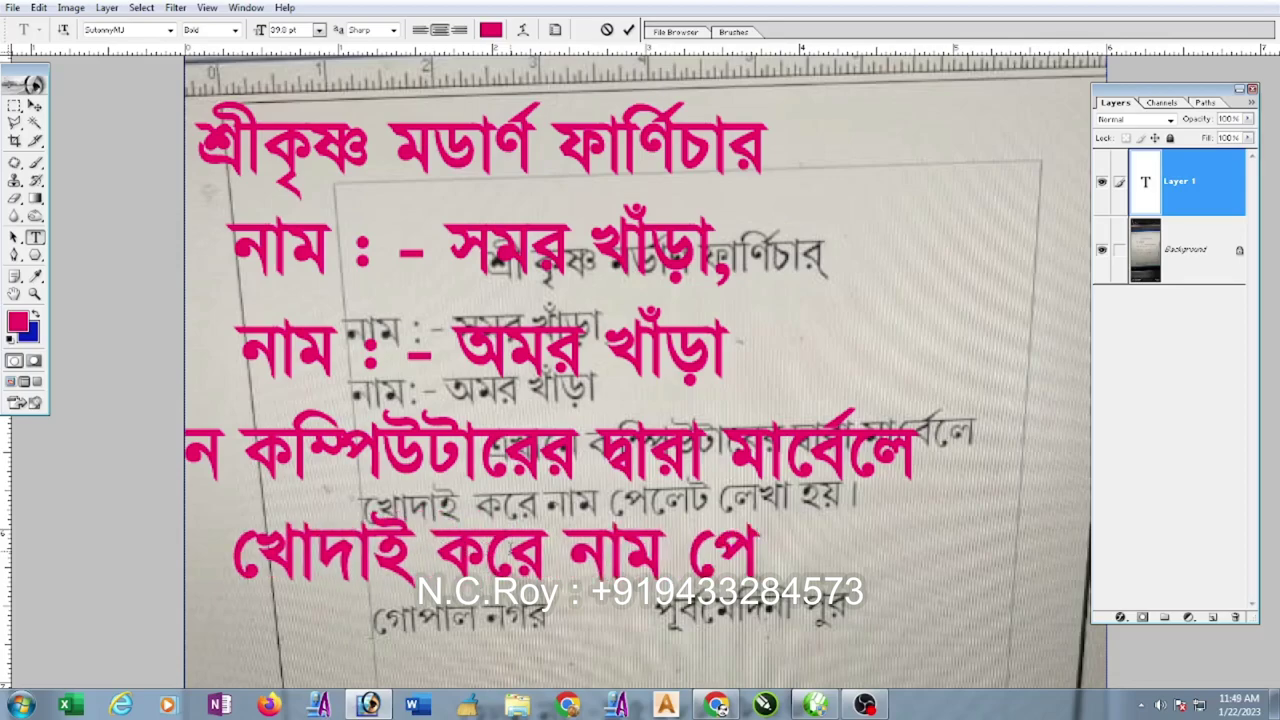
{"action": "type", "text": "hVt"}
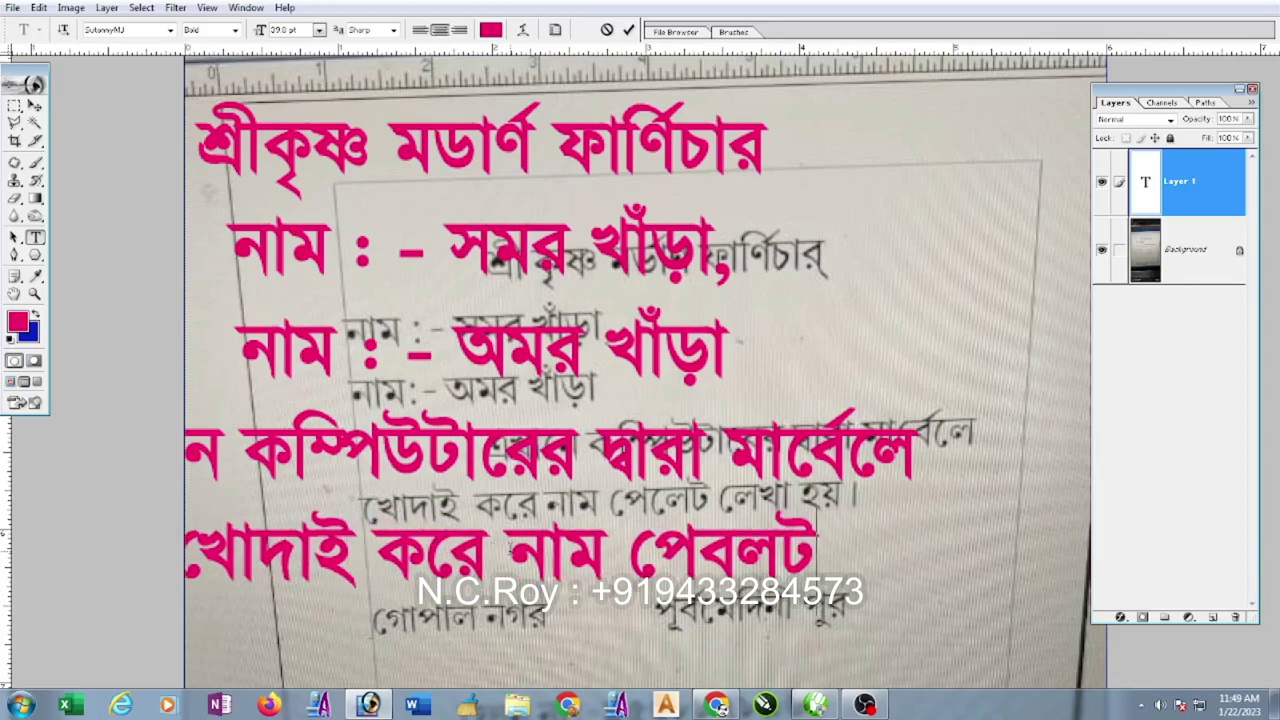
{"action": "key", "text": "BackSpace"}
{"action": "key", "text": "BackSpace"}
{"action": "key", "text": "BackSpace"}
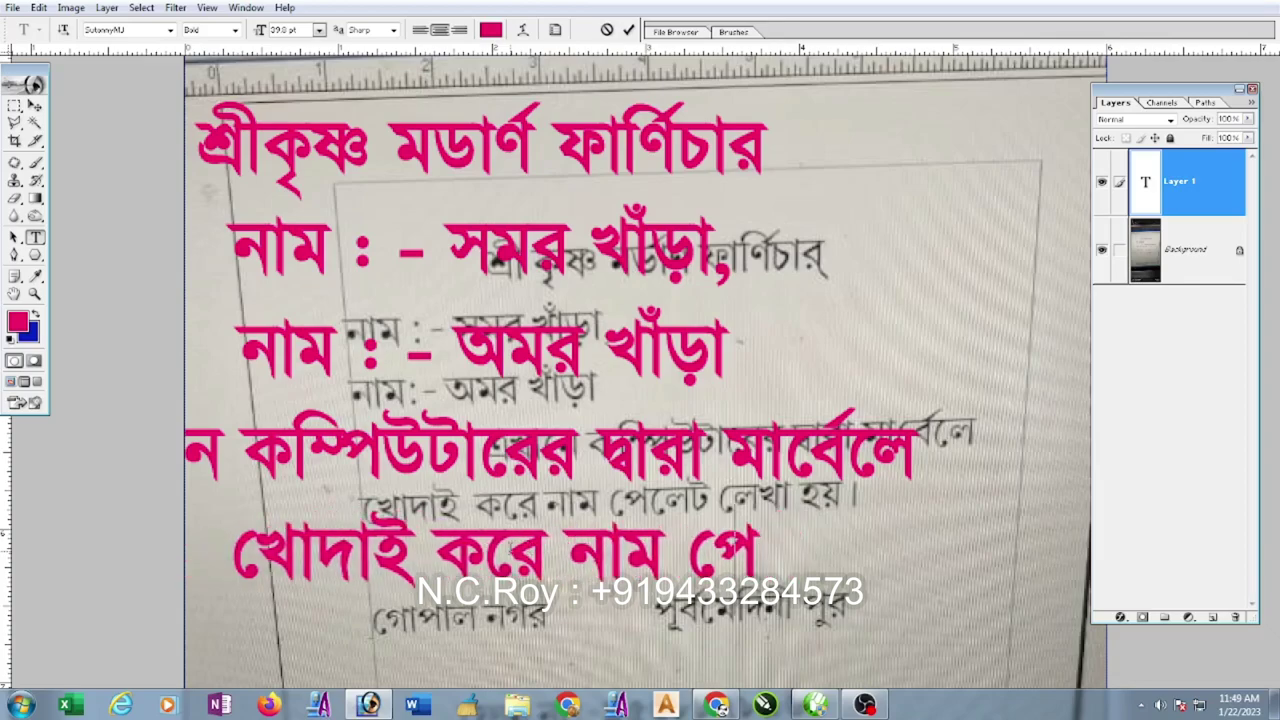
{"action": "key", "text": "BackSpace"}
{"action": "type", "text": "r"}
{"action": "type", "text": "gV"}
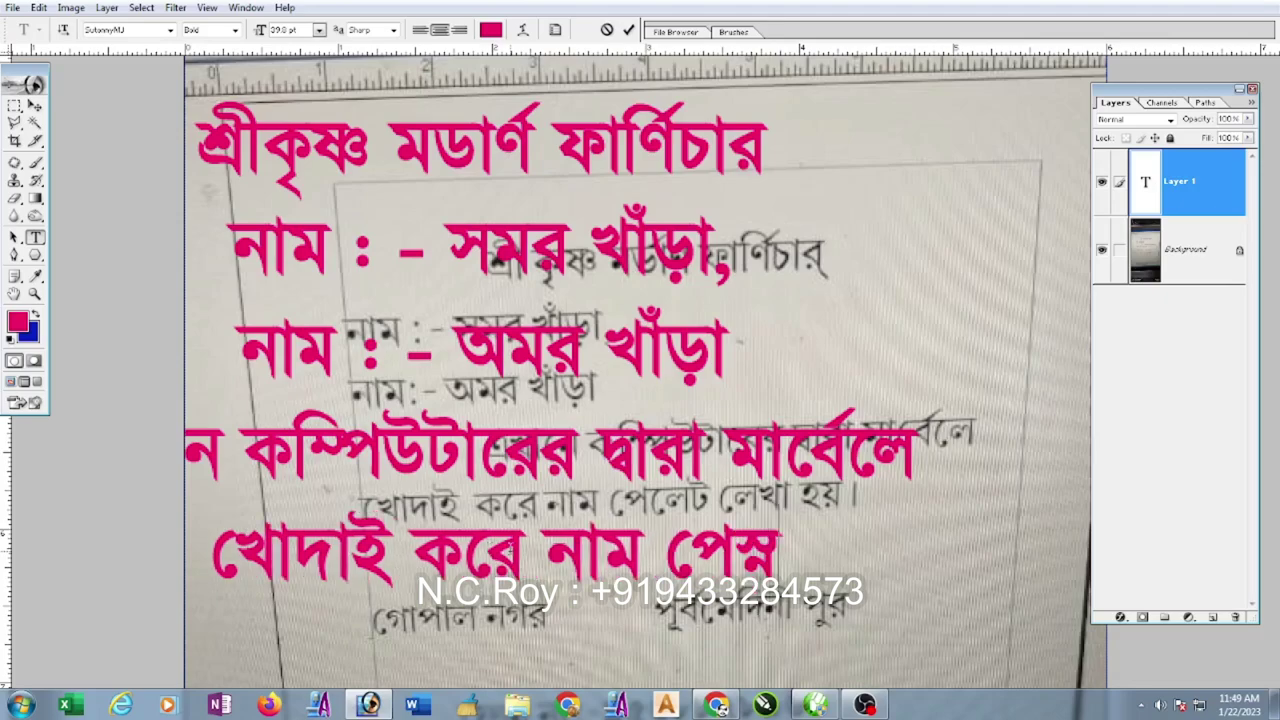
{"action": "type", "text": "t"}
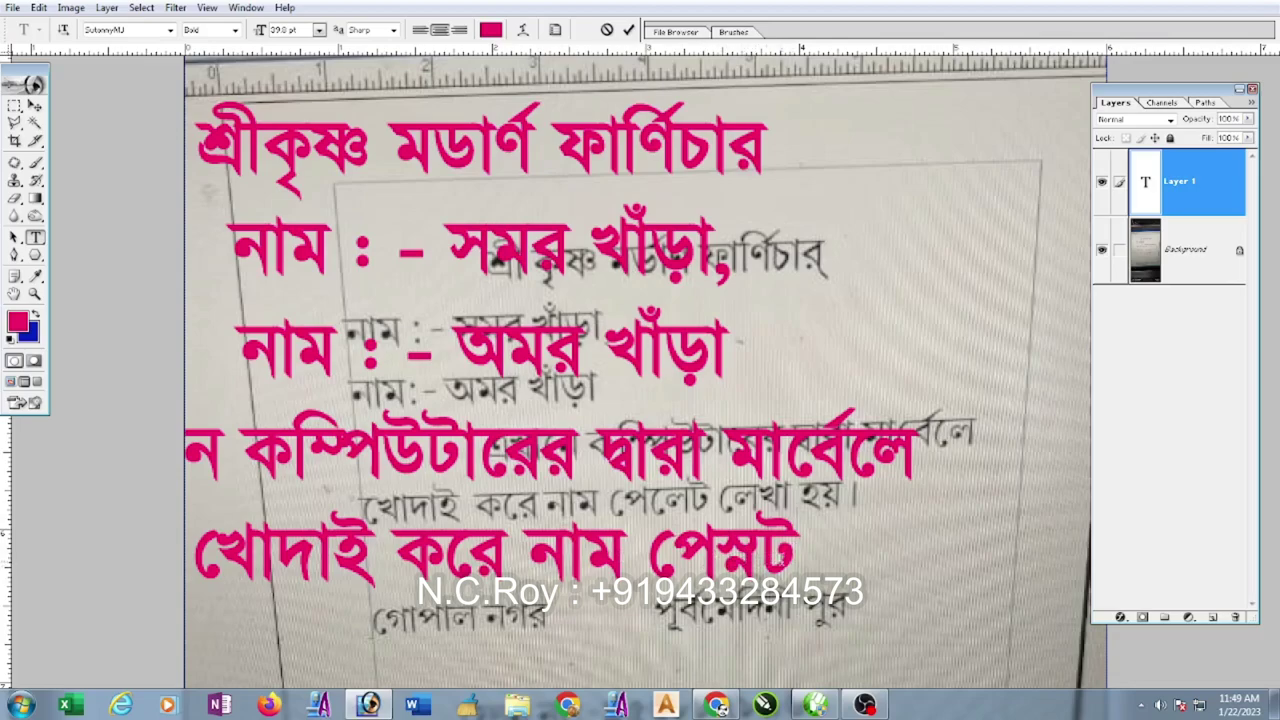
Apply the TeeshtaMJ font to the last word, then select all the text.
{"action": "key", "text": "shift+Left"}
{"action": "key", "text": "shift+Left"}
{"action": "key", "text": "shift+Left"}
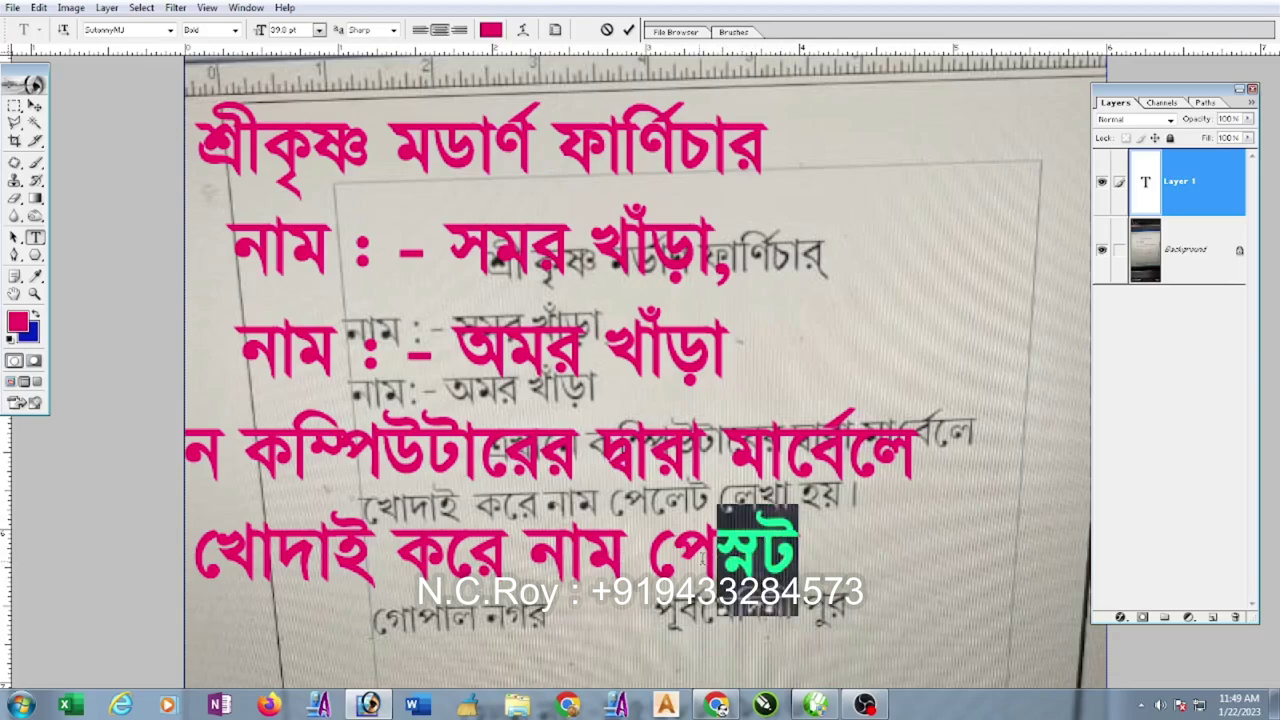
{"action": "key", "text": "shift+Left"}
{"action": "key", "text": "shift+Left"}
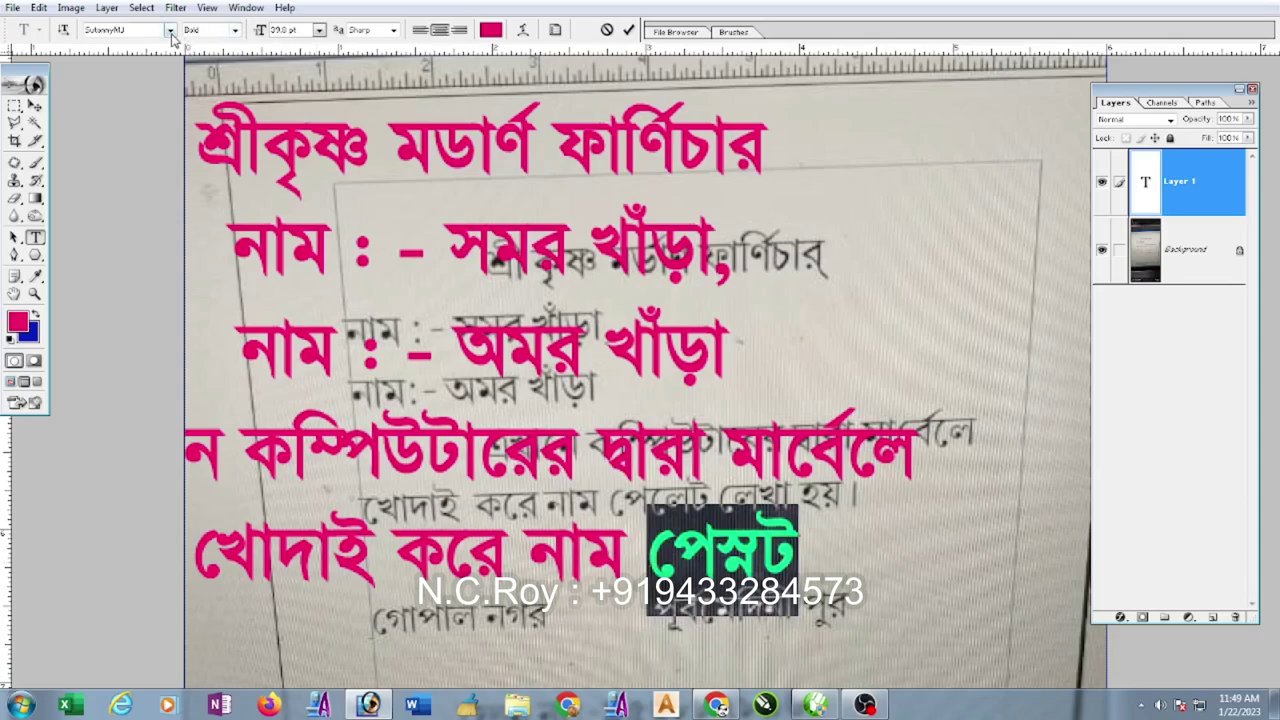
{"action": "left_click", "coordinate": [170, 30]}
{"action": "left_click", "coordinate": [137, 218]}
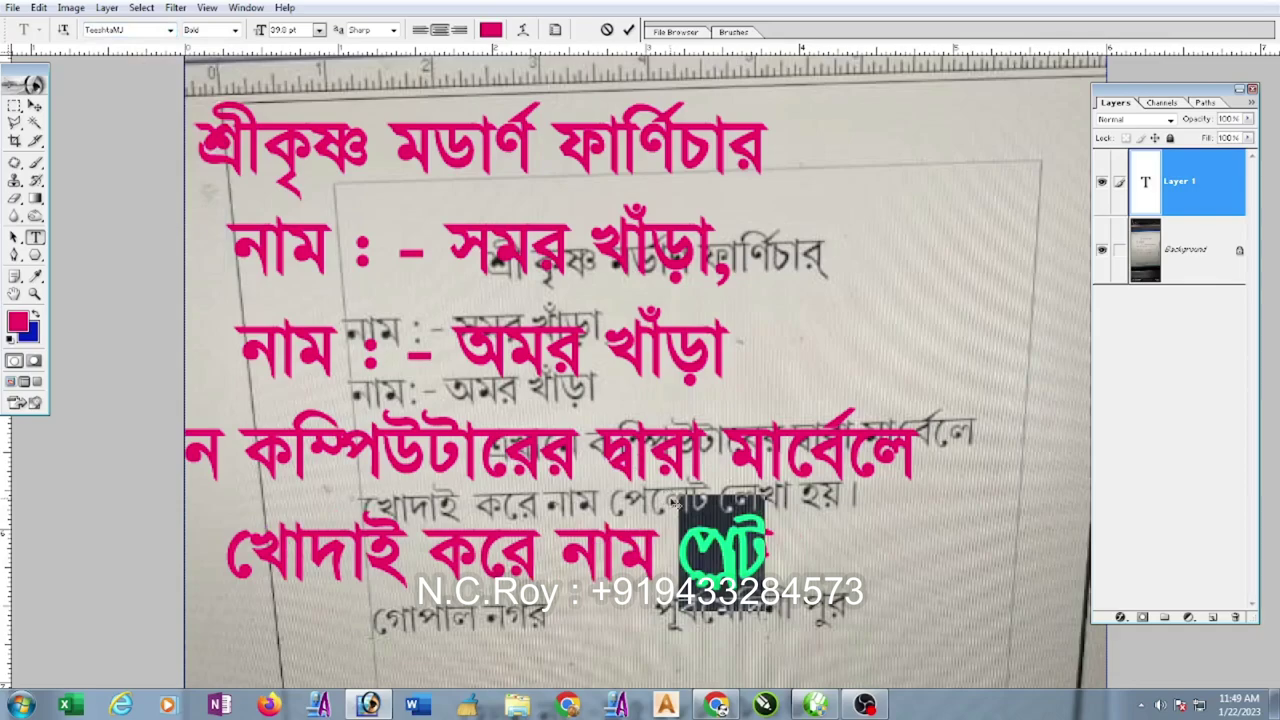
{"action": "key", "text": "ctrl+a"}
{"action": "left_click", "coordinate": [170, 30]}
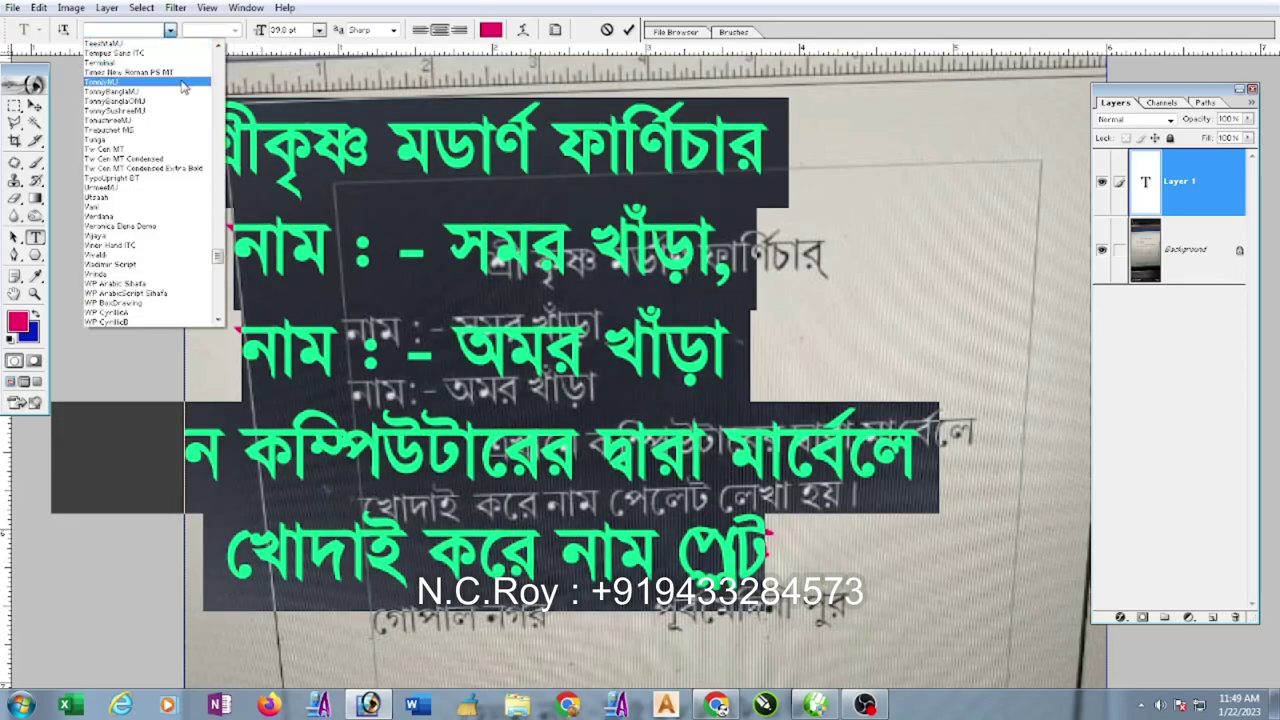
Set all the pink text back to the SutonnyMJ font.
{"action": "left_click", "coordinate": [155, 127]}
{"action": "left_click", "coordinate": [170, 30]}
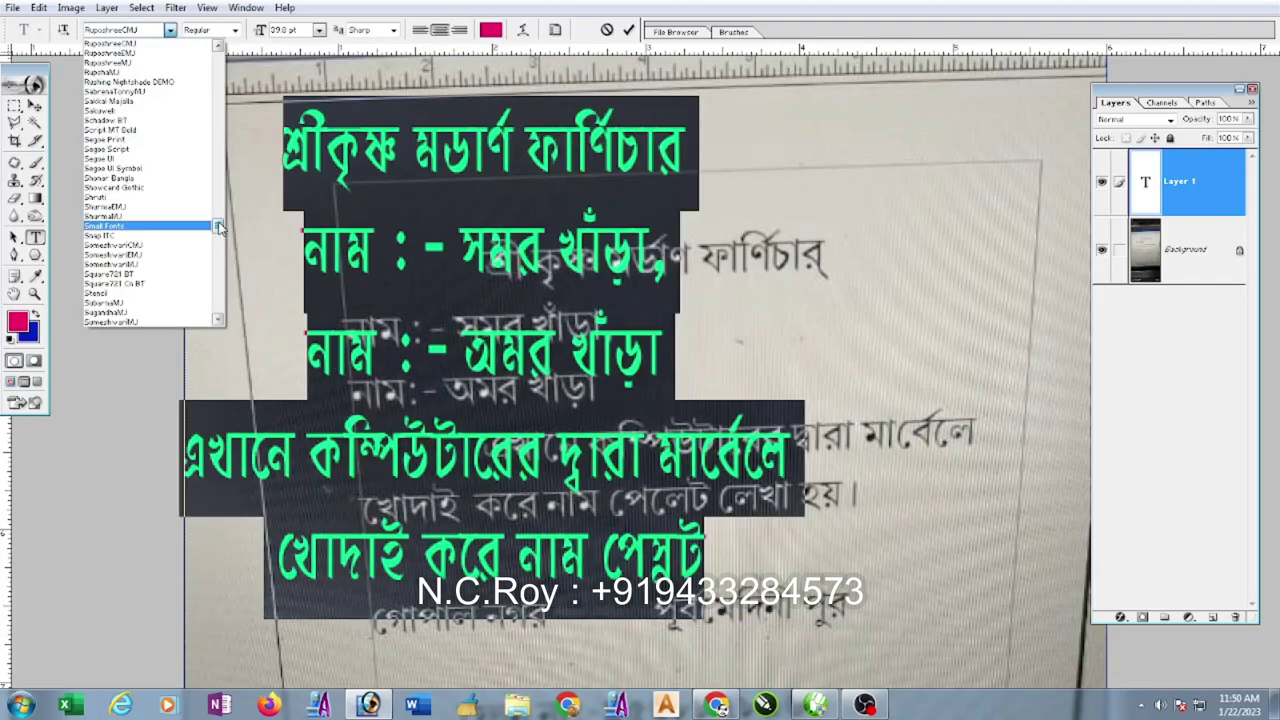
{"action": "left_click_drag", "start_coordinate": [219, 228], "coordinate": [218, 236]}
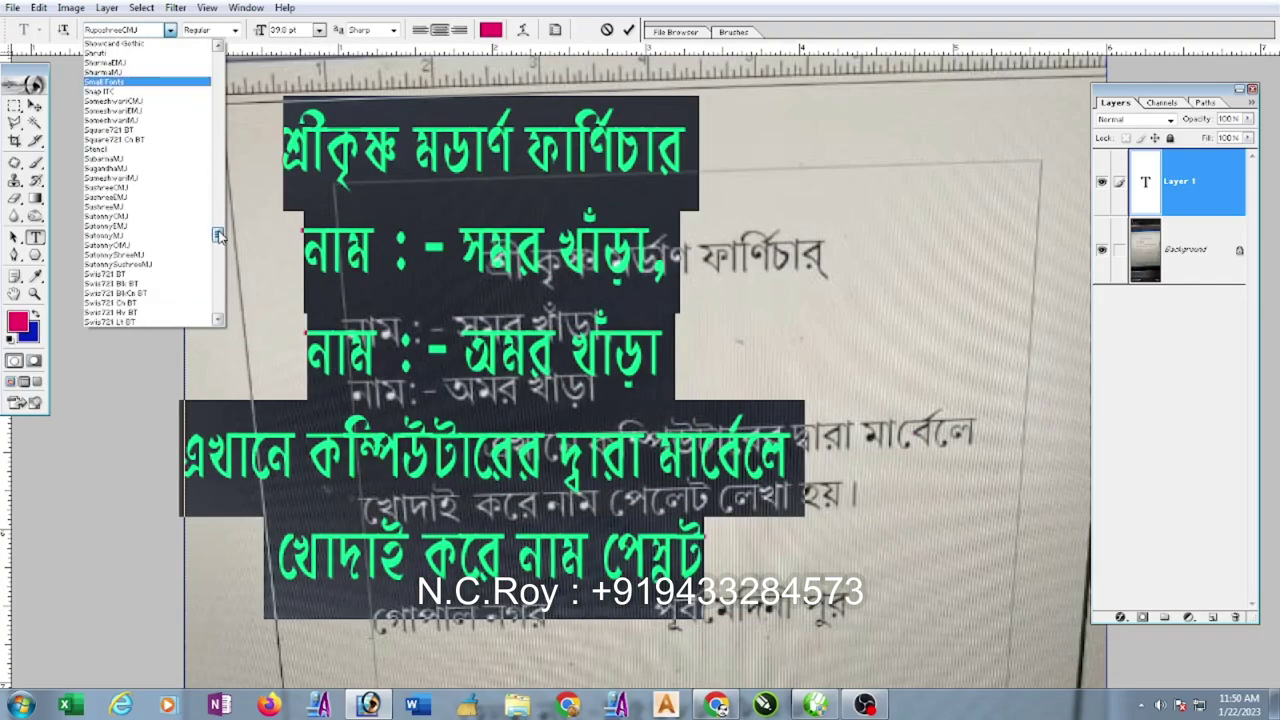
{"action": "left_click", "coordinate": [154, 234]}
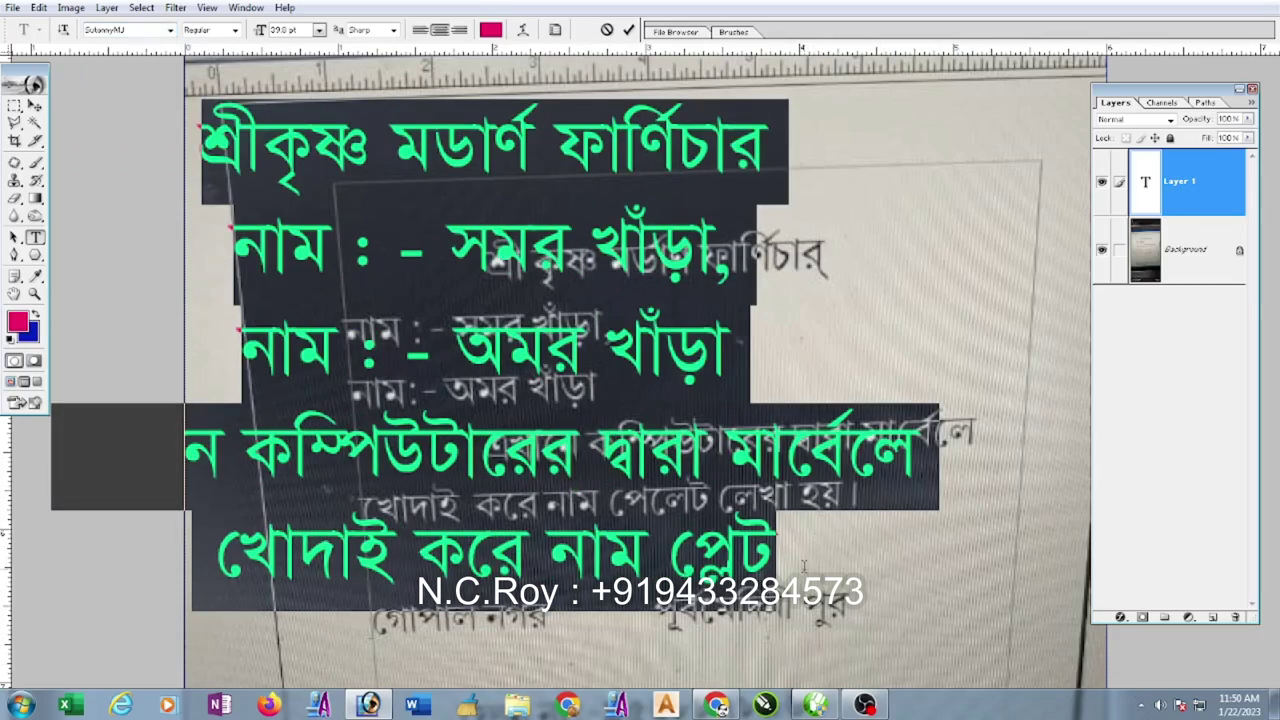
Append 'লেখা হয়।' to the last line and reduce all text to 31 pt.
{"action": "left_click", "coordinate": [805, 567]}
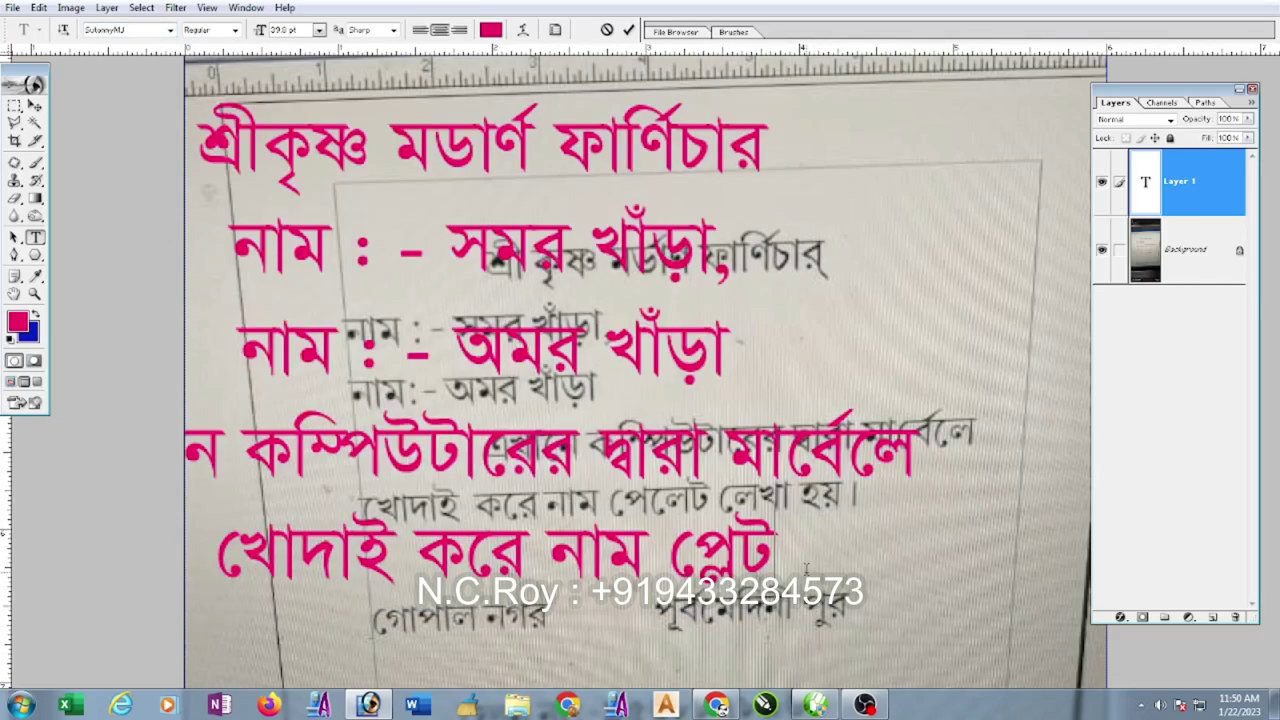
{"action": "type", "text": "েট "}
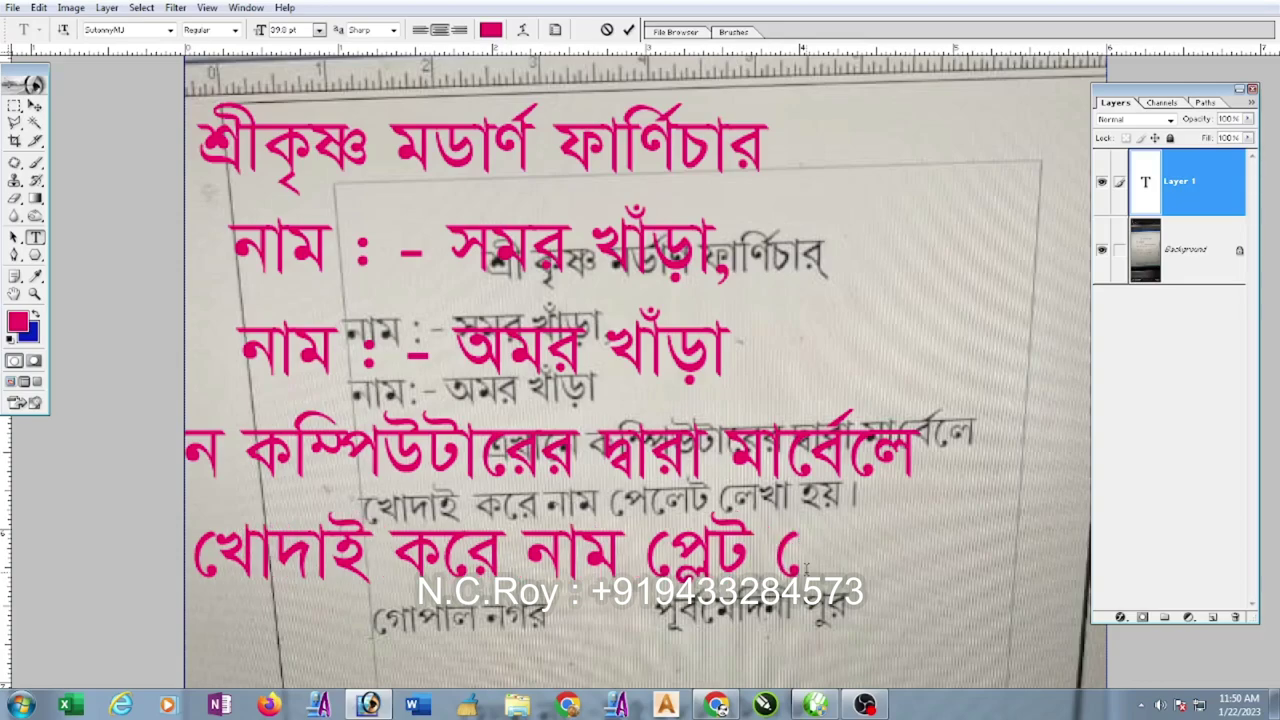
{"action": "type", "text": "লে"}
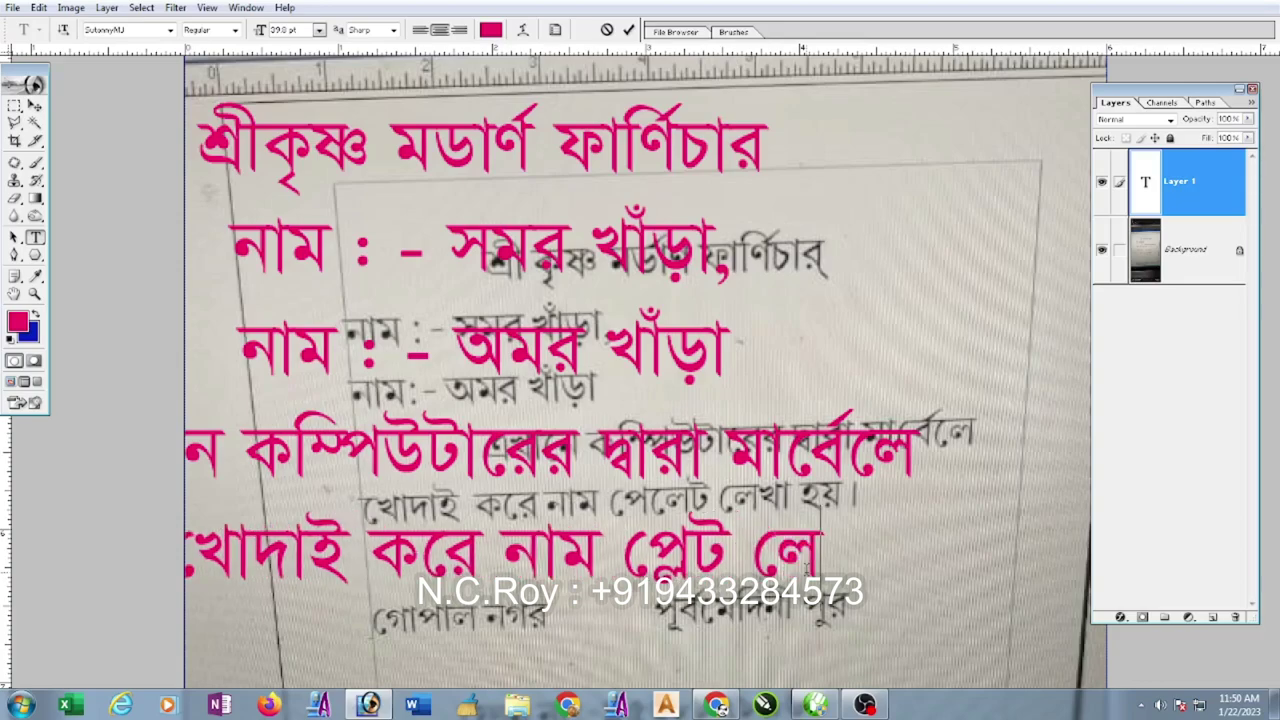
{"action": "type", "text": "খা"}
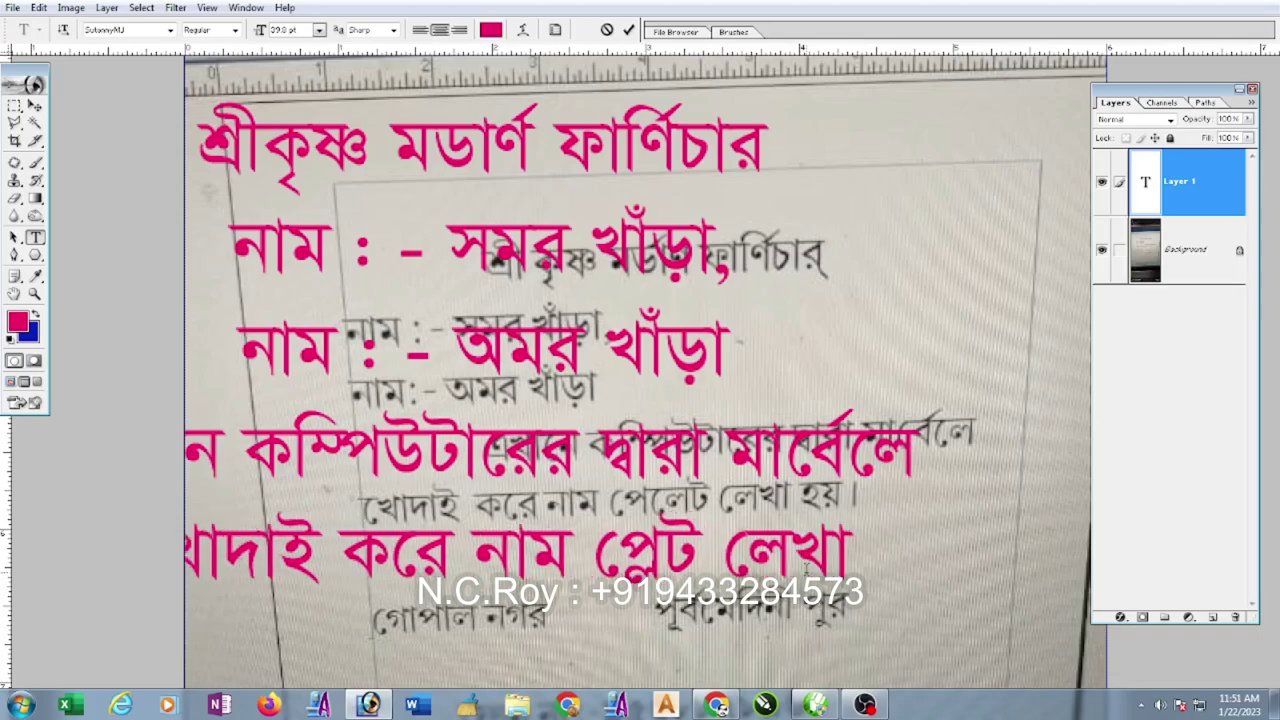
{"action": "type", "text": " হ"}
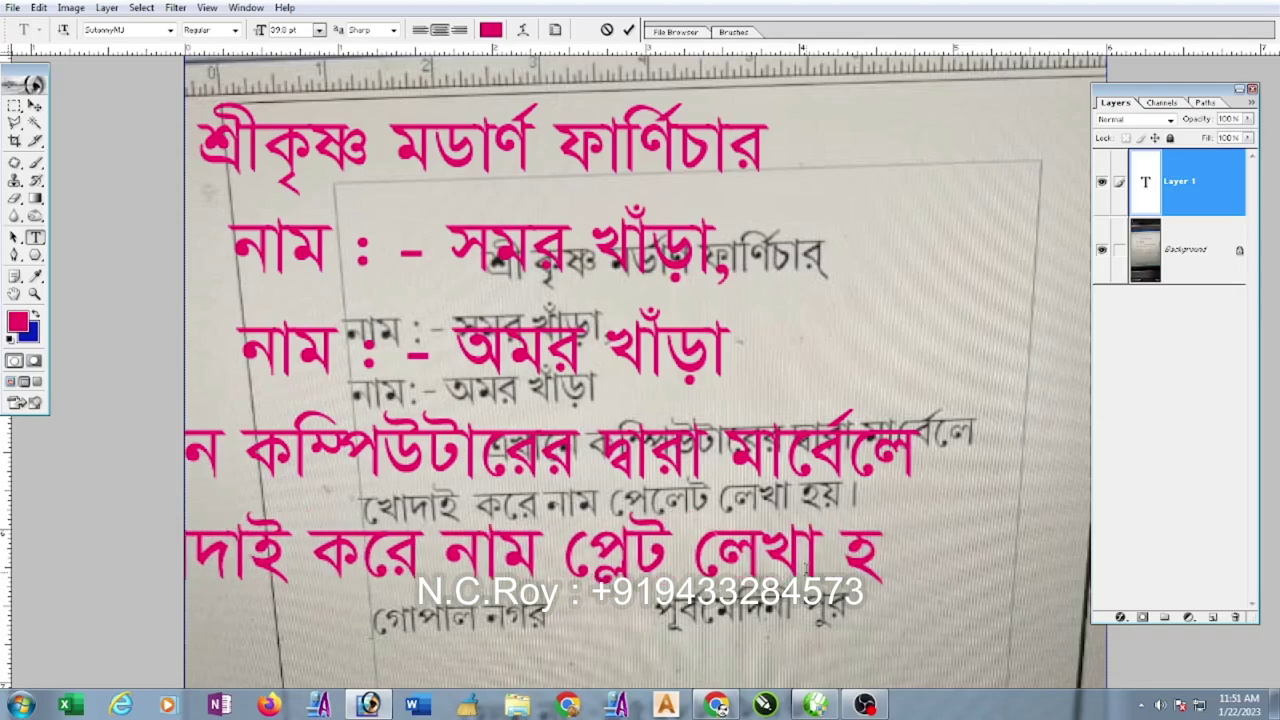
{"action": "type", "text": "য়।"}
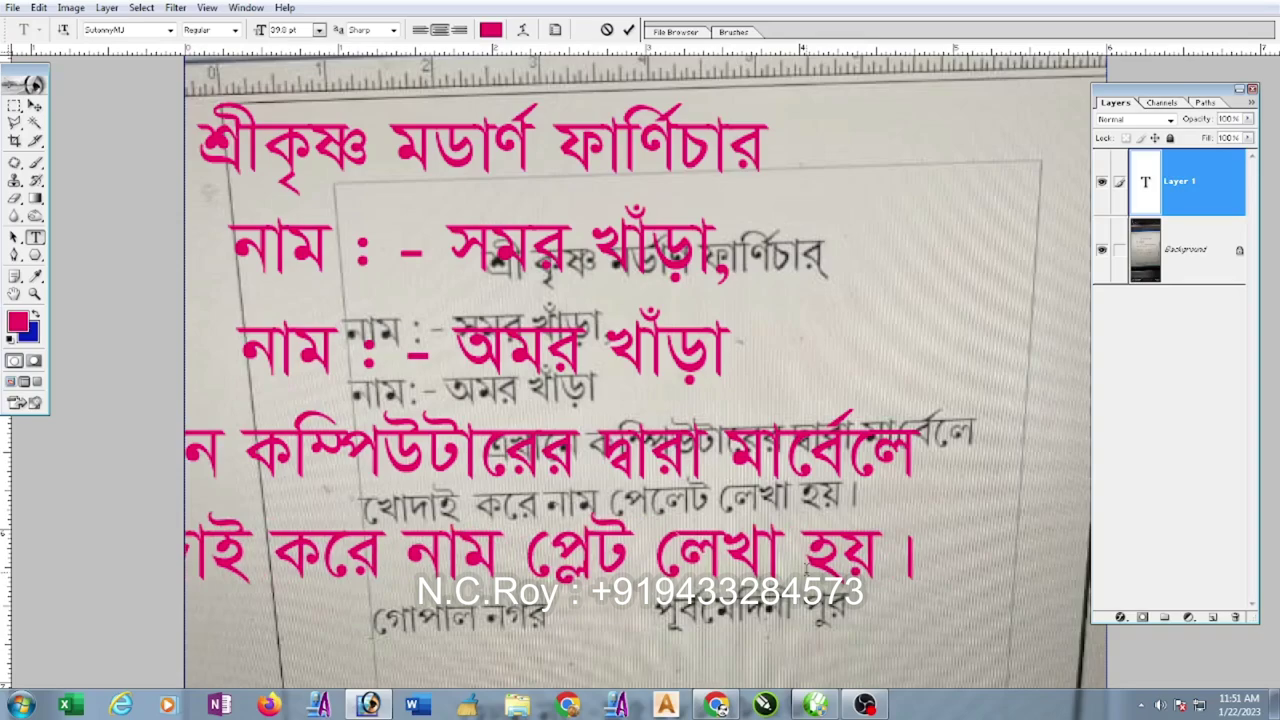
{"action": "key", "text": "ctrl+a"}
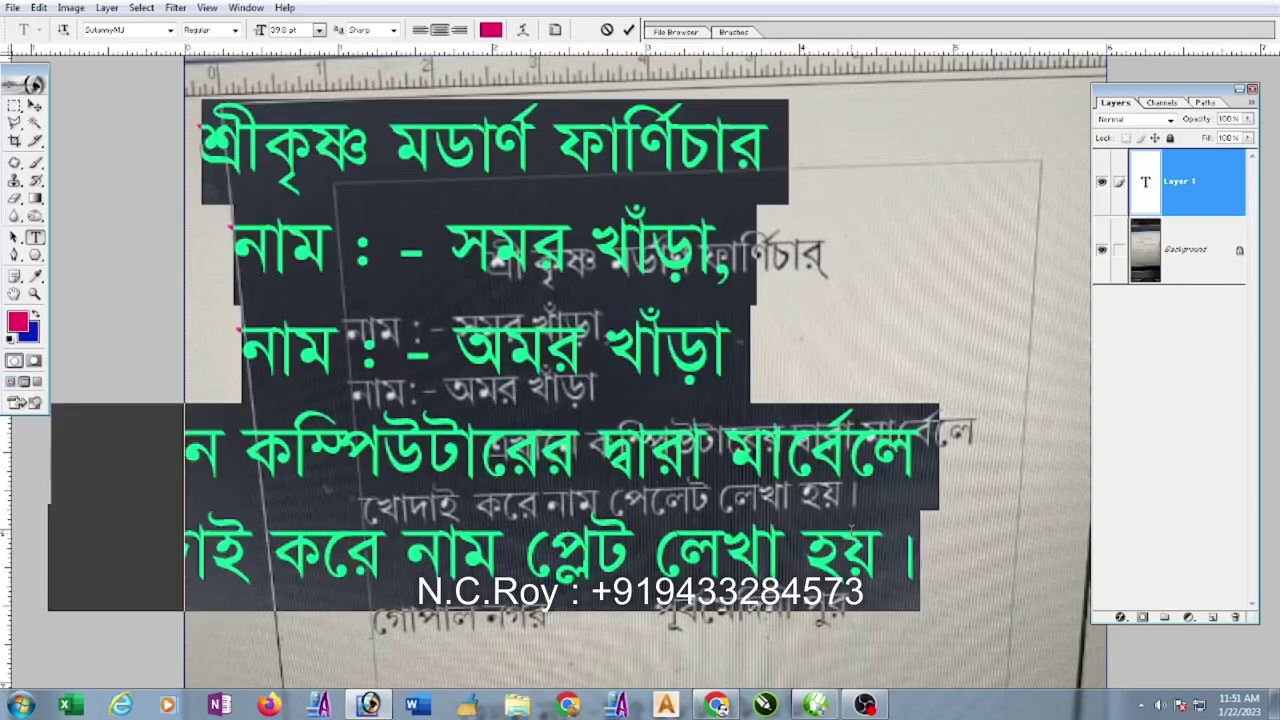
{"action": "key", "text": "ctrl+shift+comma"}
{"action": "key", "text": "ctrl+shift+comma"}
{"action": "key", "text": "ctrl+shift+comma"}
{"action": "key", "text": "ctrl+shift+comma"}
{"action": "key", "text": "ctrl+shift+comma"}
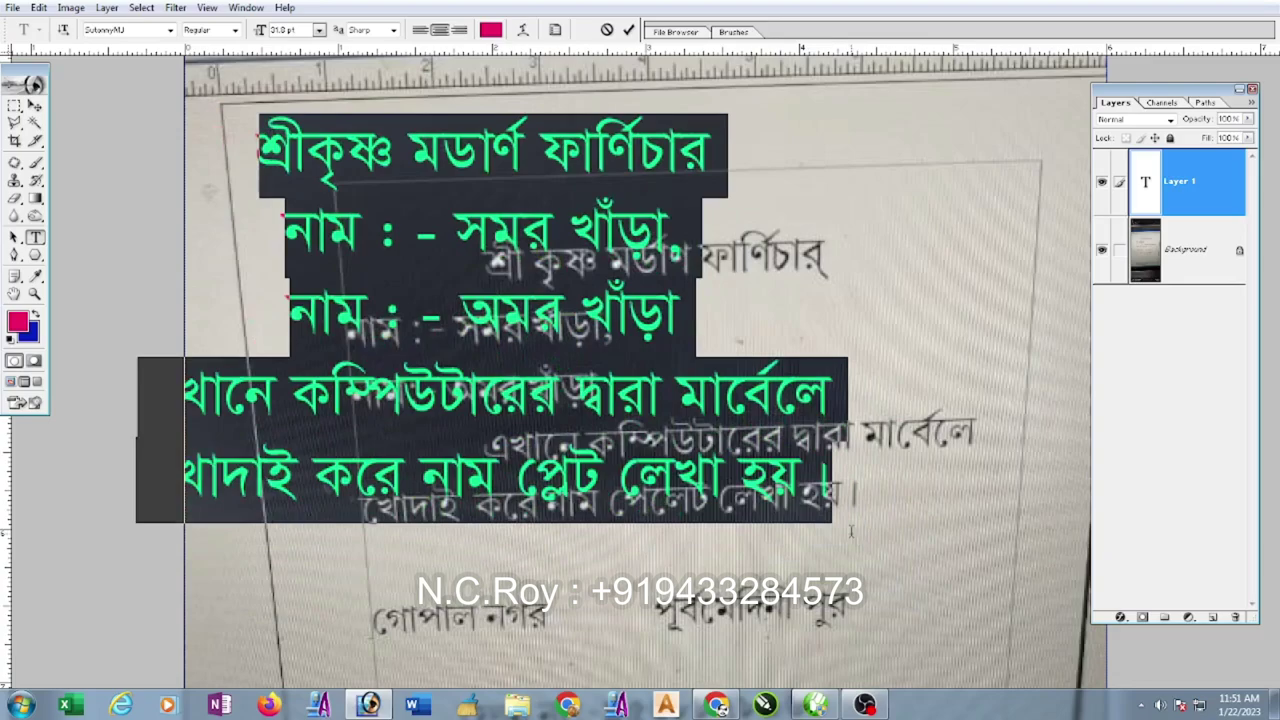
Commit the text edits, shift the pink text block right, and zoom out to the whole photo.
{"action": "left_click", "coordinate": [34, 105]}
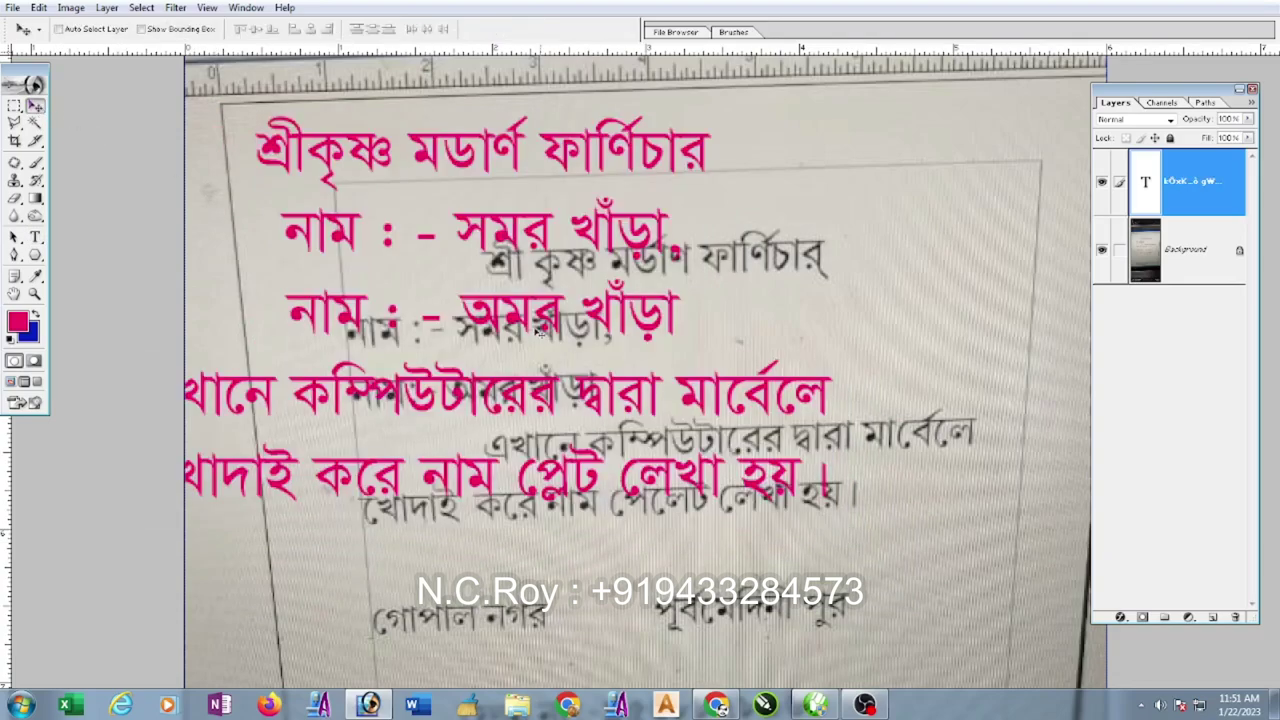
{"action": "left_click_drag", "start_coordinate": [540, 328], "coordinate": [712, 317]}
{"action": "scroll", "coordinate": [873, 528], "scroll_direction": "down", "scroll_amount": 1}
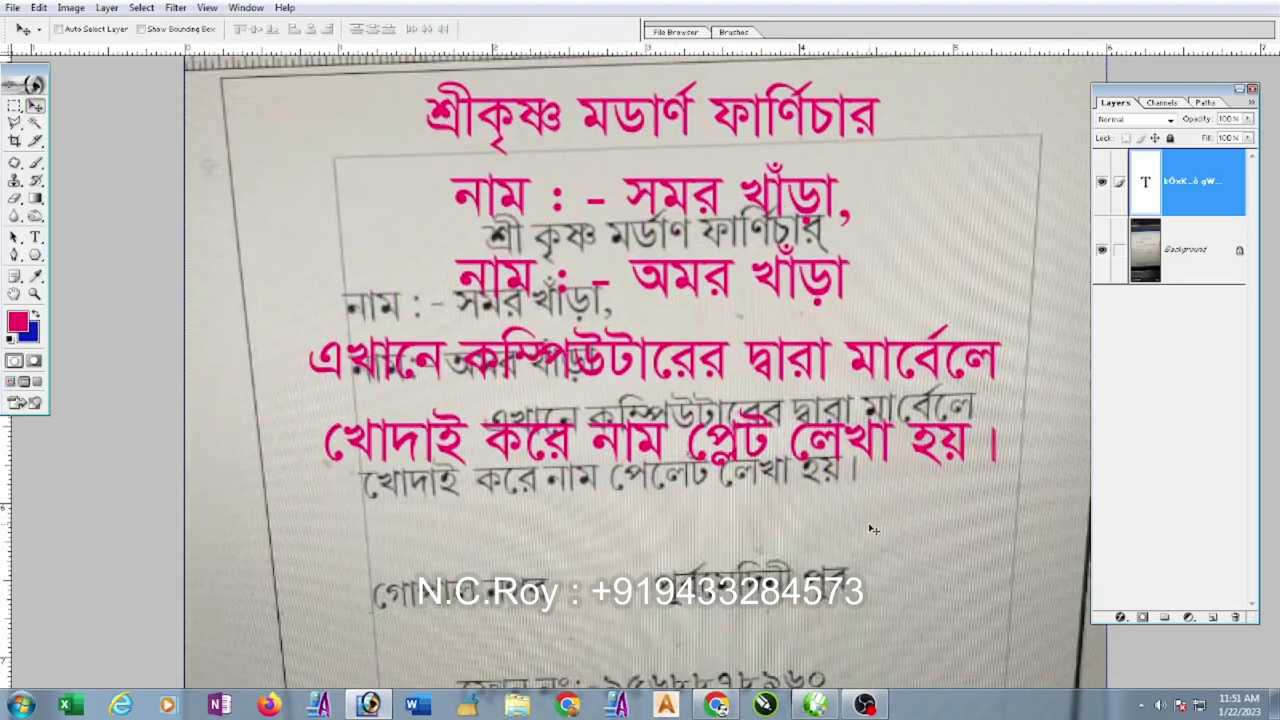
{"action": "scroll", "coordinate": [873, 528], "scroll_direction": "down", "scroll_amount": 2}
{"action": "key", "text": "ctrl+minus"}
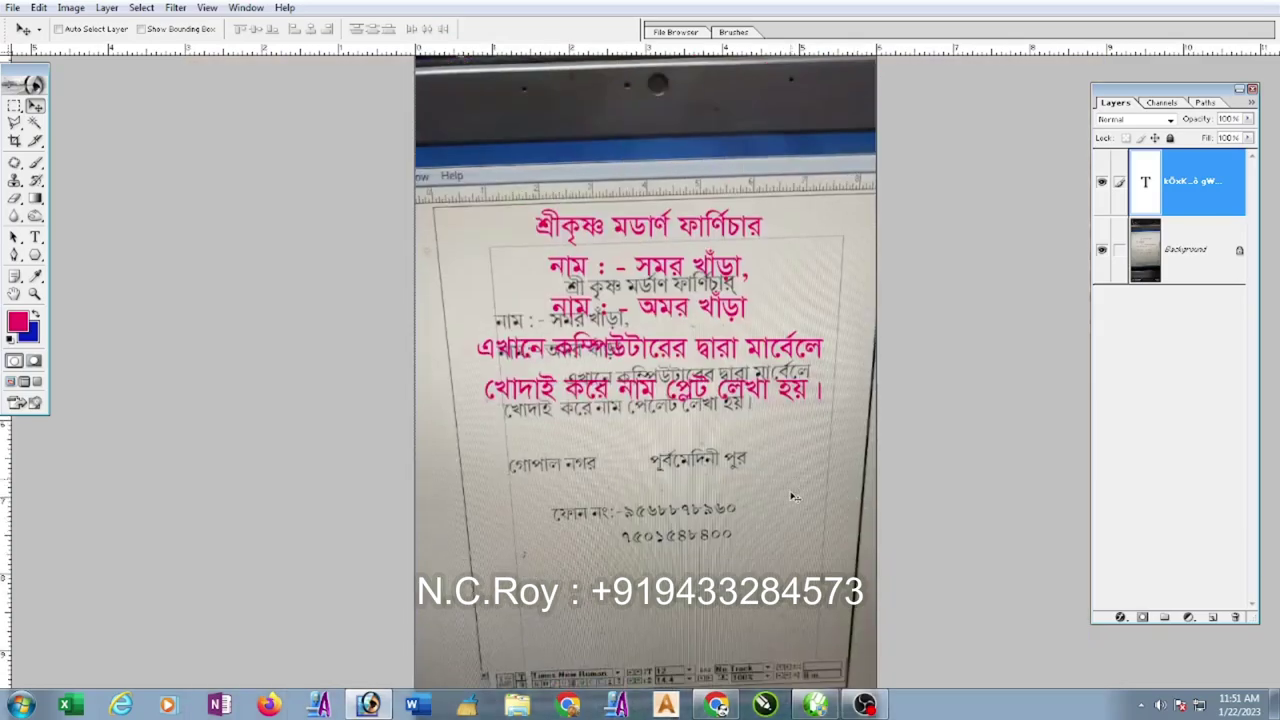
{"action": "scroll", "coordinate": [788, 492], "scroll_direction": "down", "scroll_amount": 1}
{"action": "scroll", "coordinate": [786, 489], "scroll_direction": "down", "scroll_amount": 1}
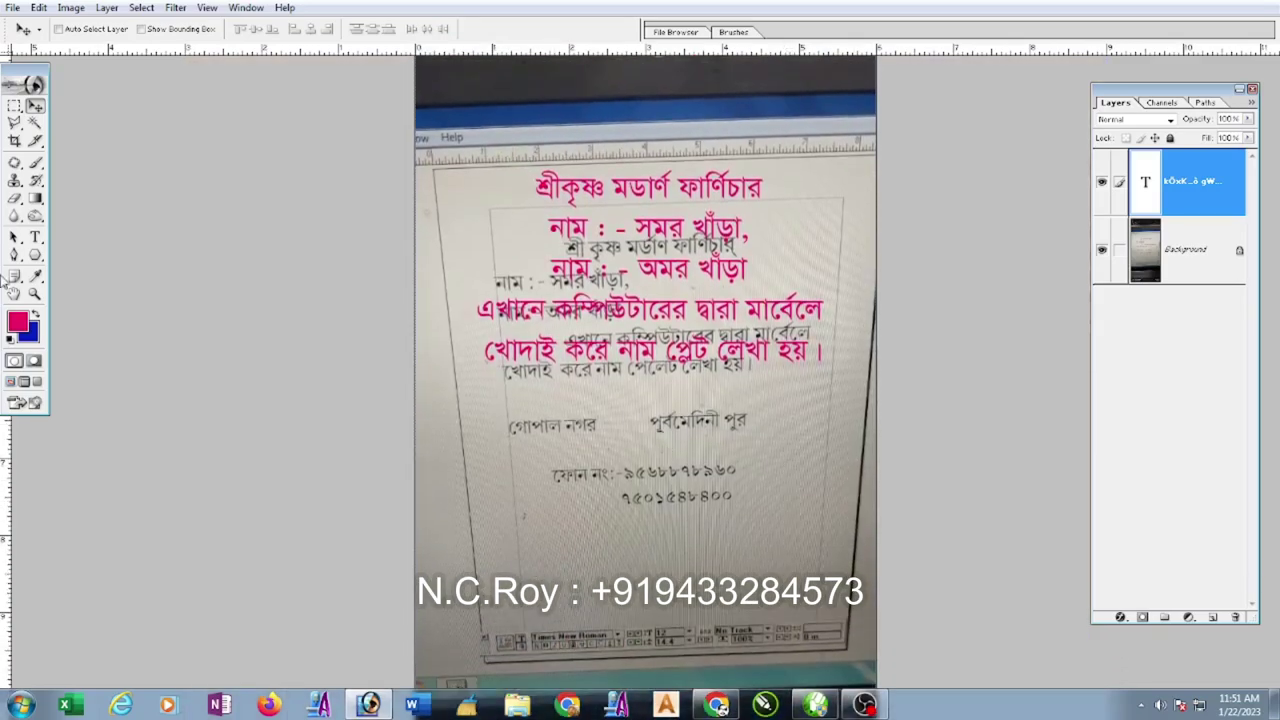
Type the address line 'গোপাল নগর, পূর্বমেদিনীপুর' into the pink text and start a new line.
{"action": "left_click", "coordinate": [35, 237]}
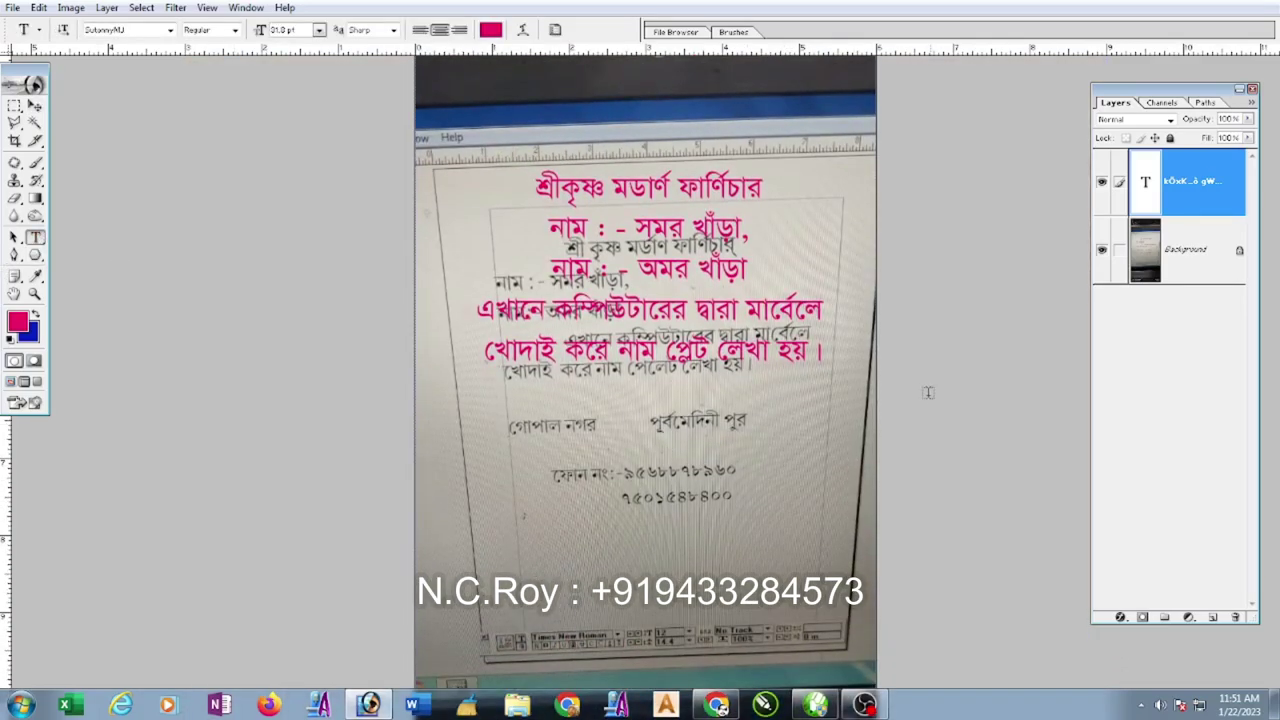
{"action": "left_click", "coordinate": [822, 350]}
{"action": "type", "text": "গোপ"}
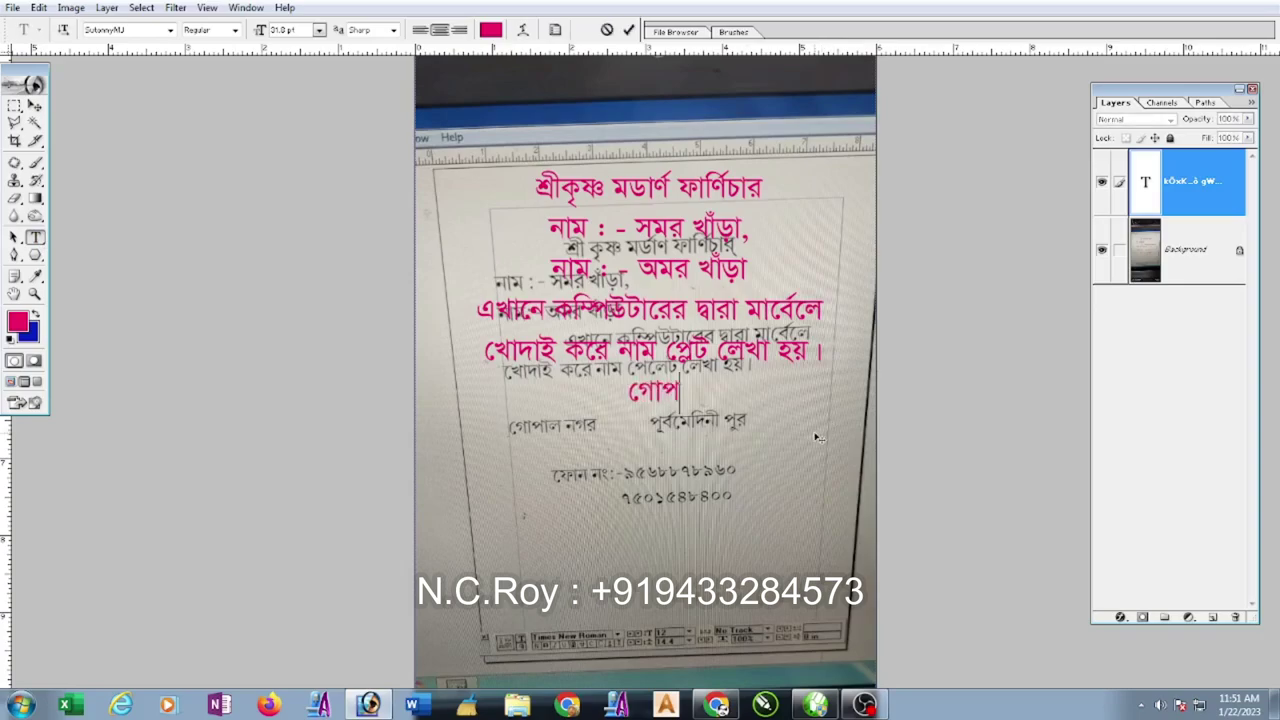
{"action": "type", "text": "াল"}
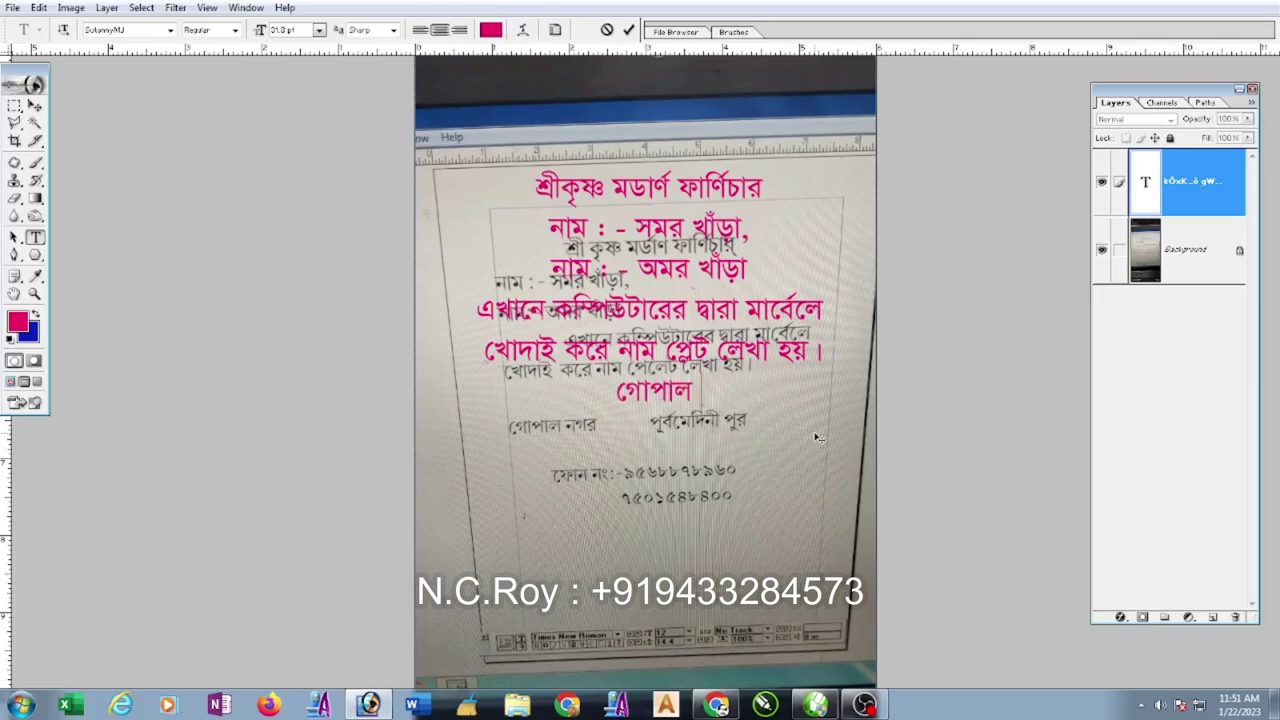
{"action": "type", "text": " নগর"}
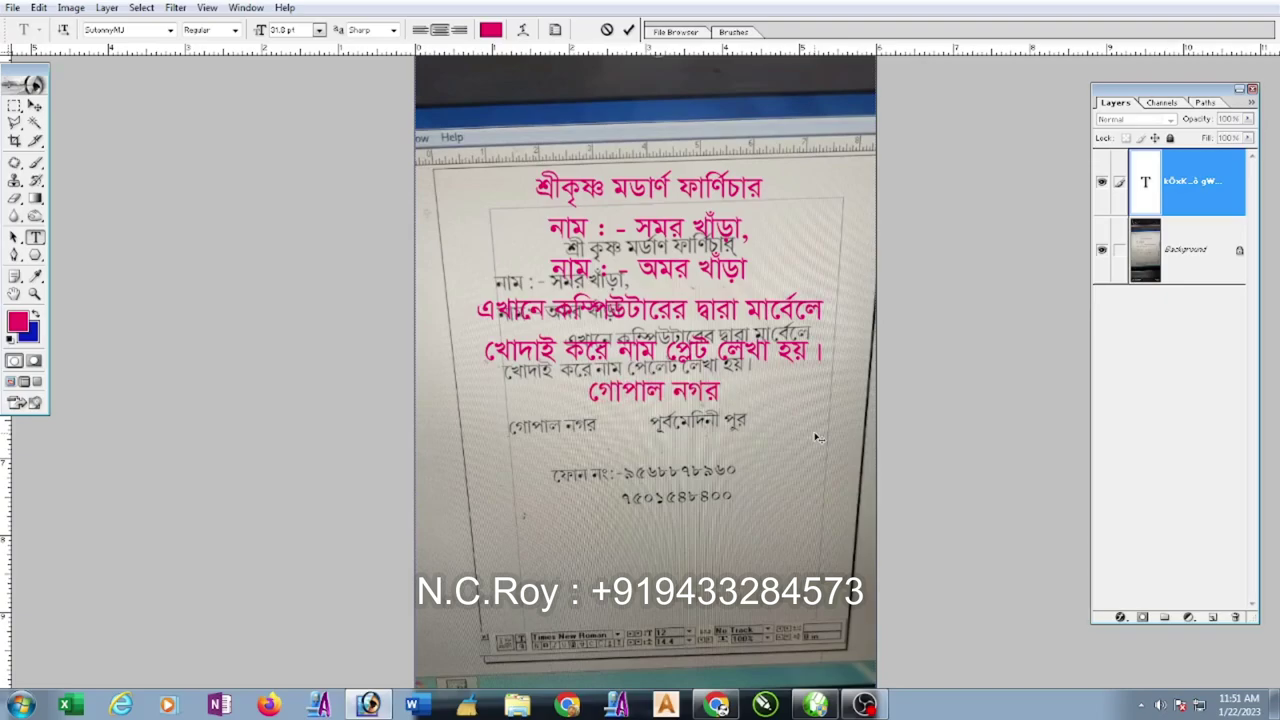
{"action": "type", "text": ", প"}
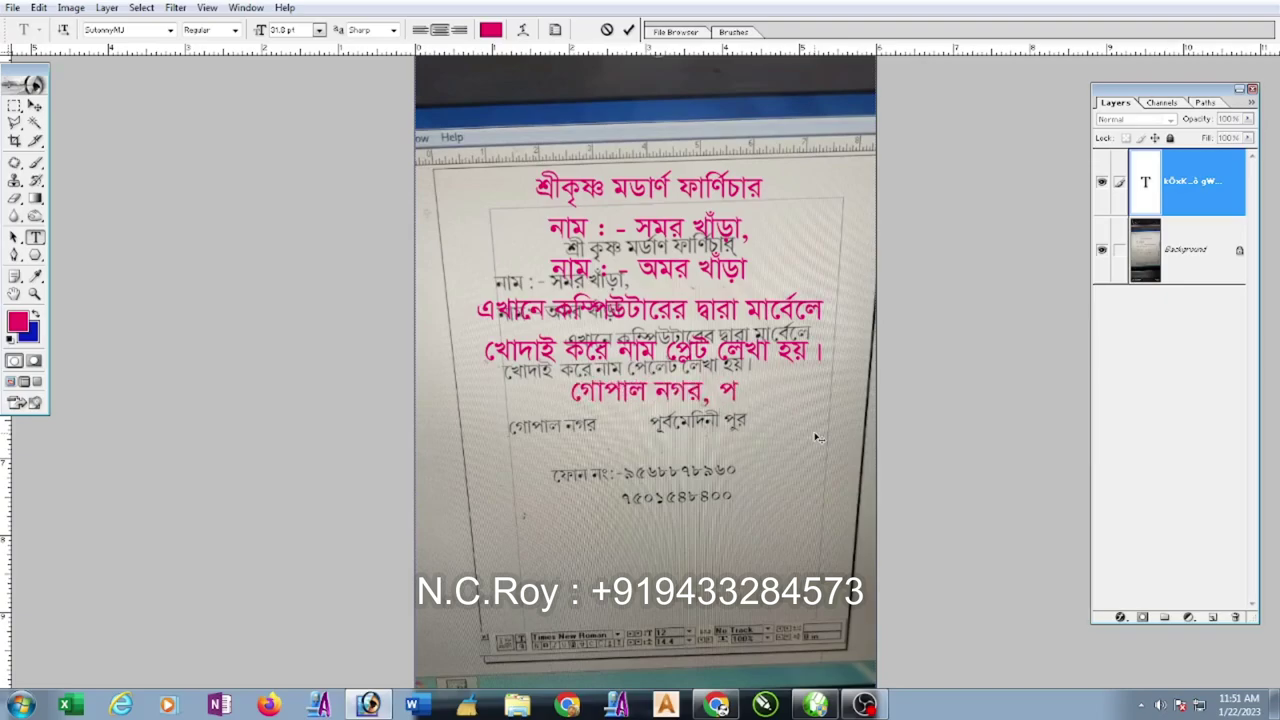
{"action": "key", "text": "BackSpace"}
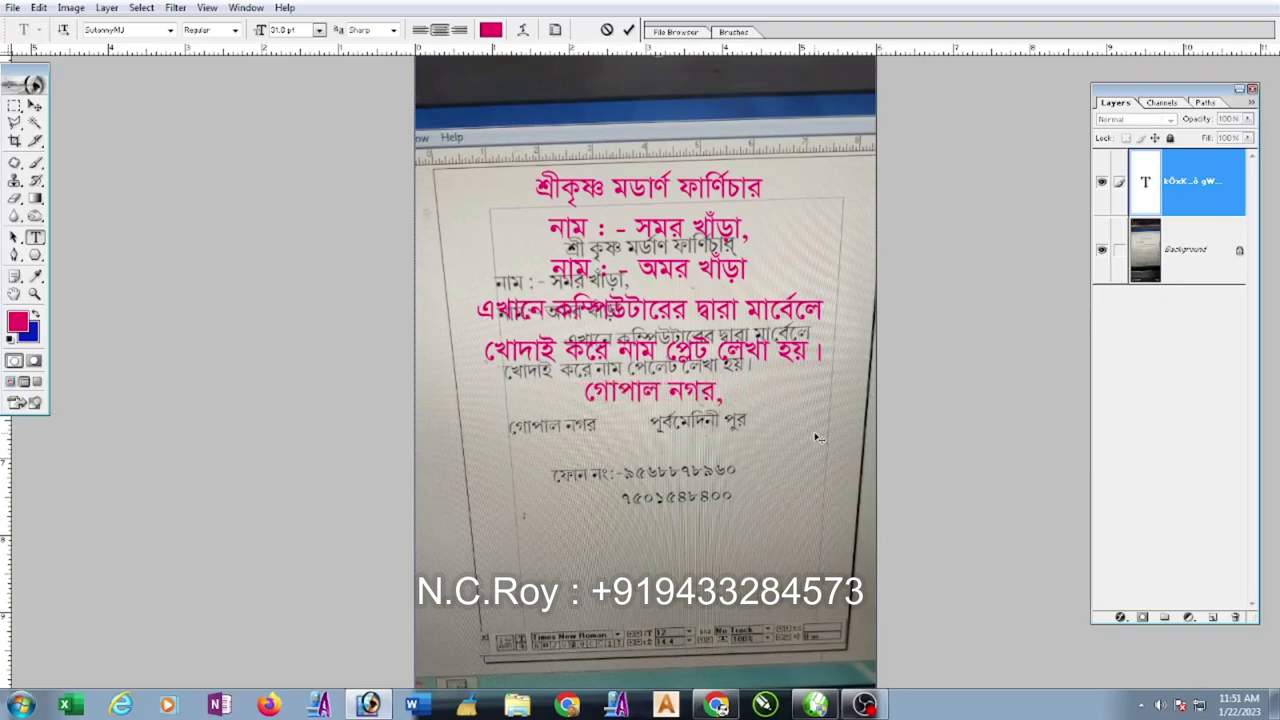
{"action": "type", "text": "প"}
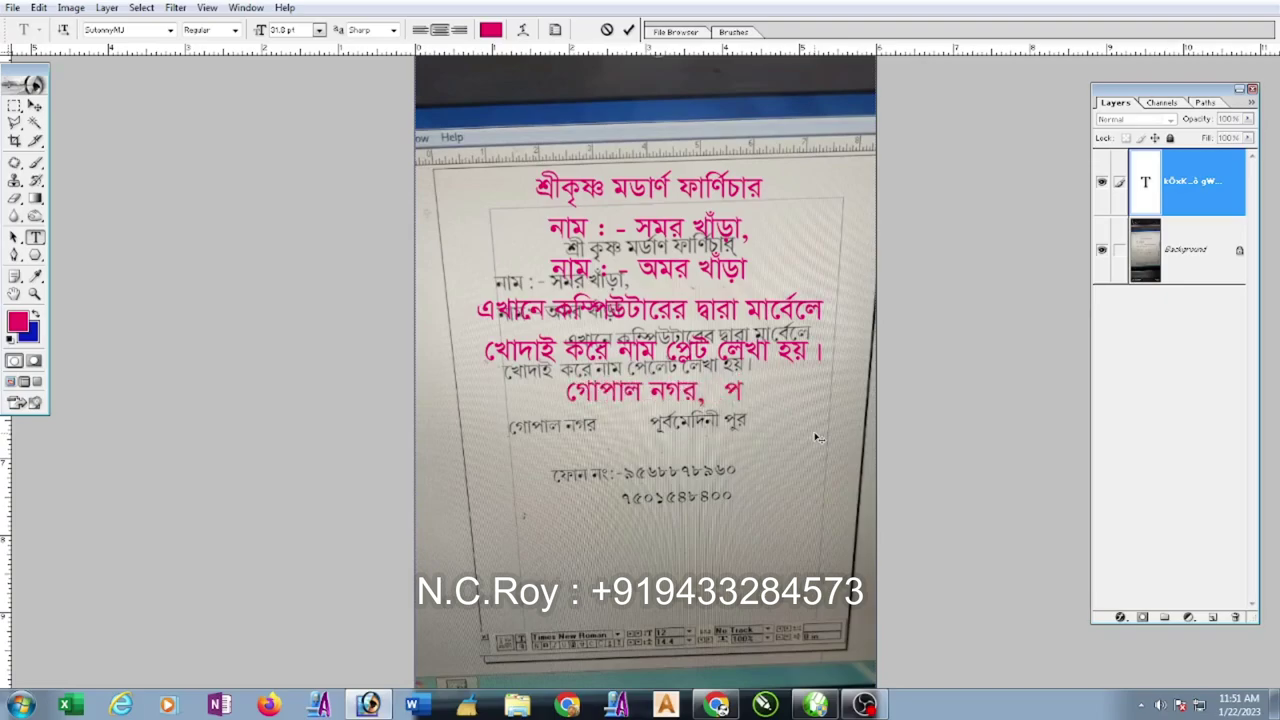
{"action": "type", "text": "ূর্"}
{"action": "type", "text": "ব"}
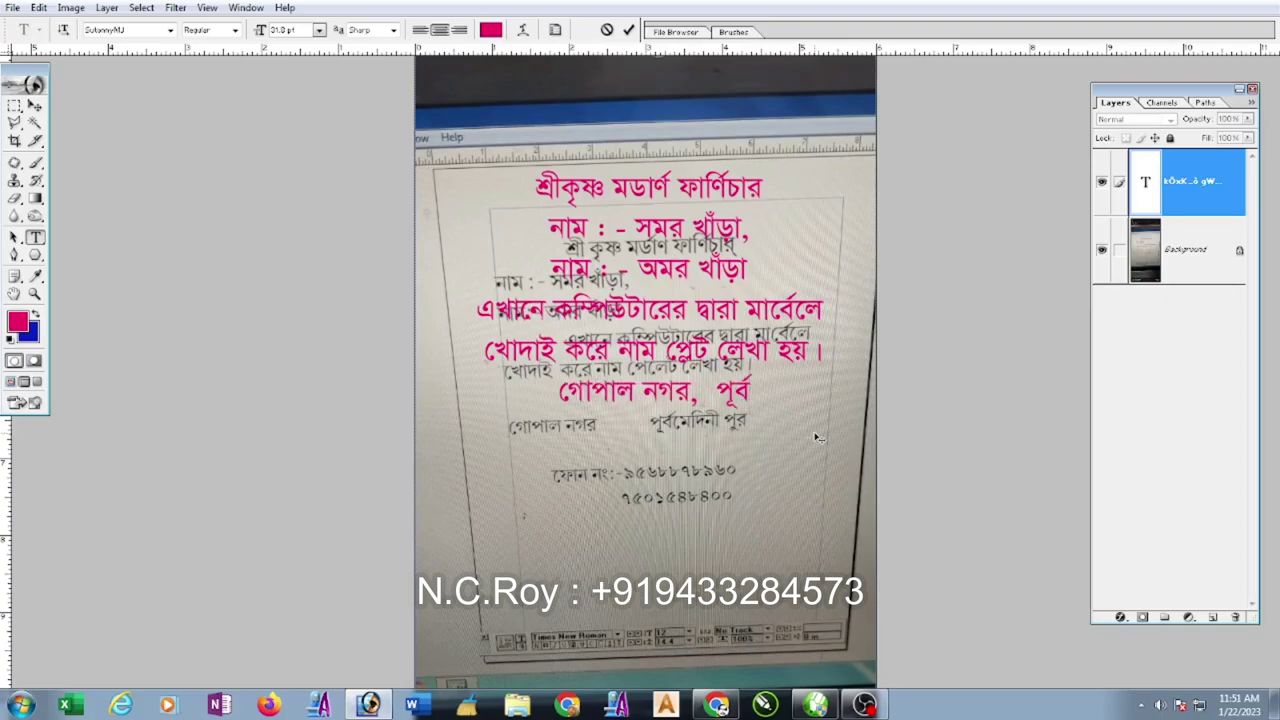
{"action": "type", "text": "ে"}
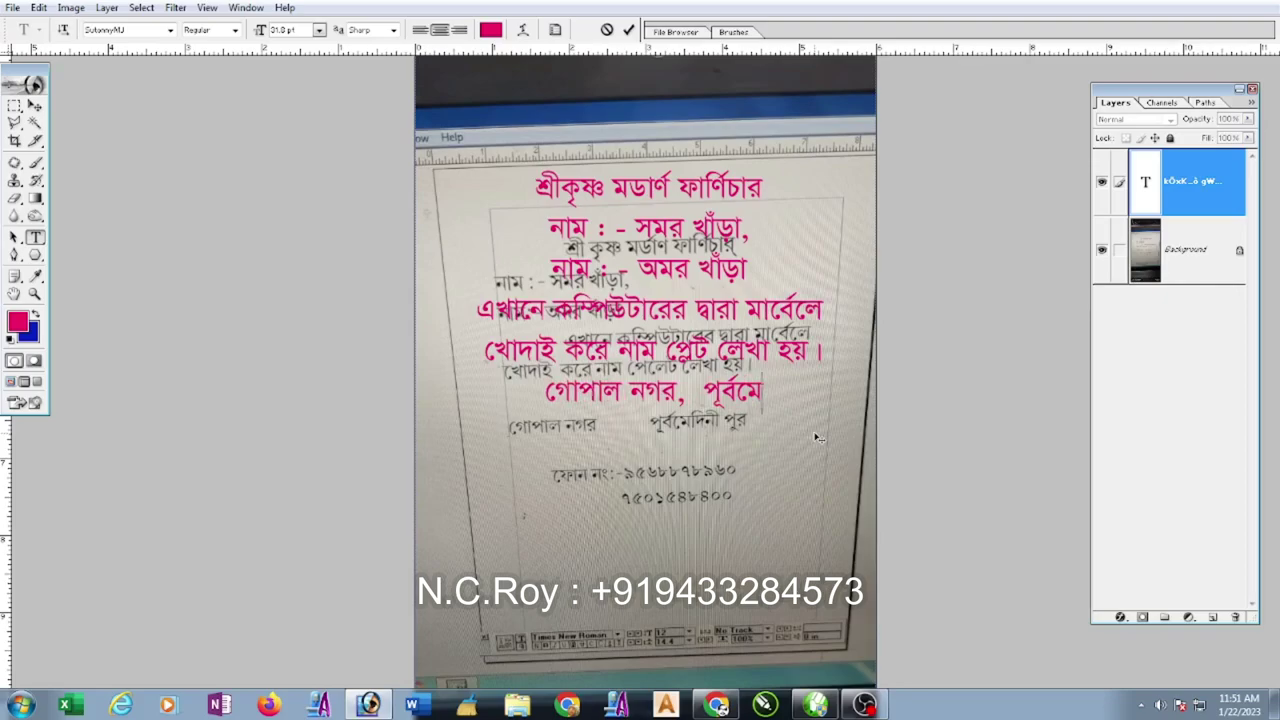
{"action": "type", "text": "মি"}
{"action": "type", "text": "দ"}
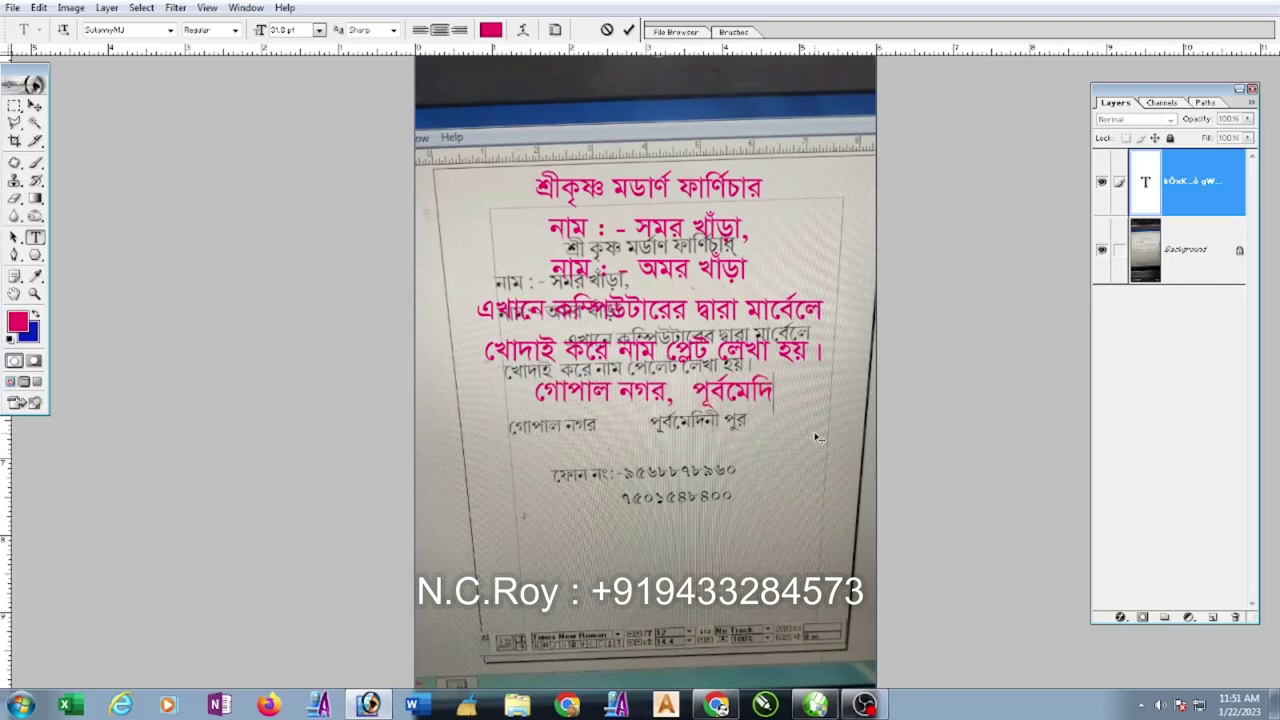
{"action": "type", "text": "নীপ"}
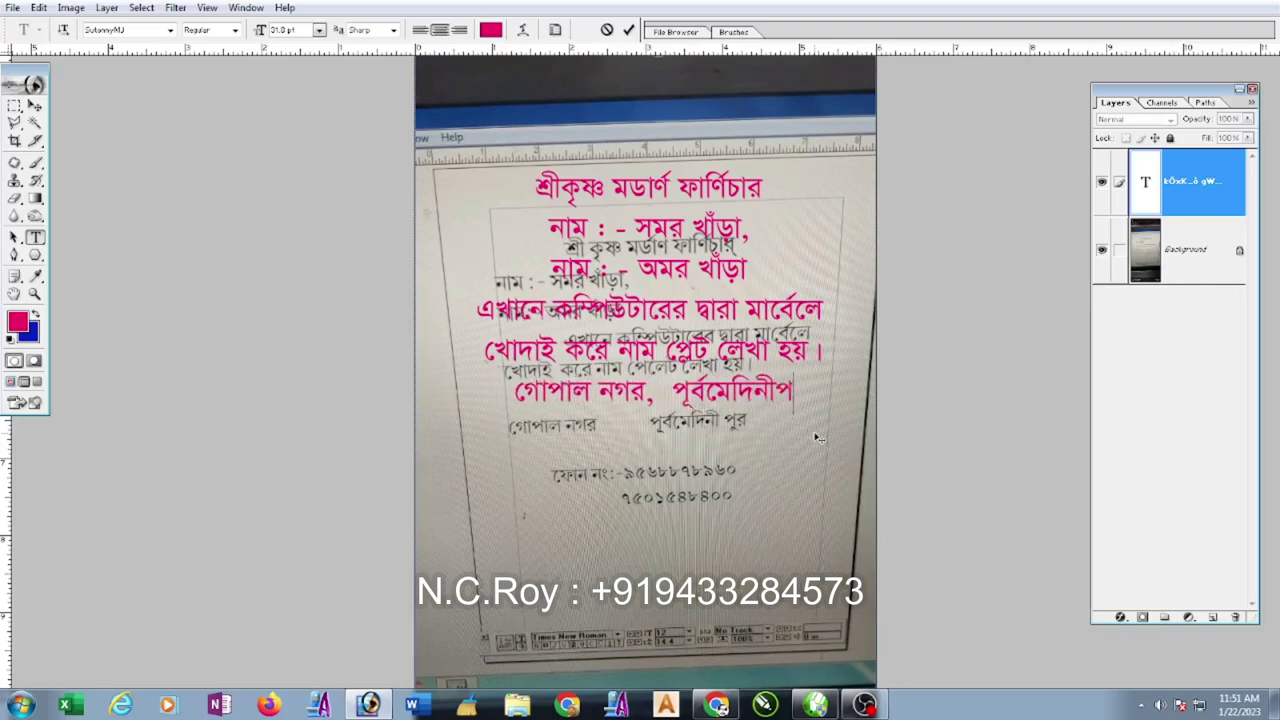
{"action": "type", "text": "র"}
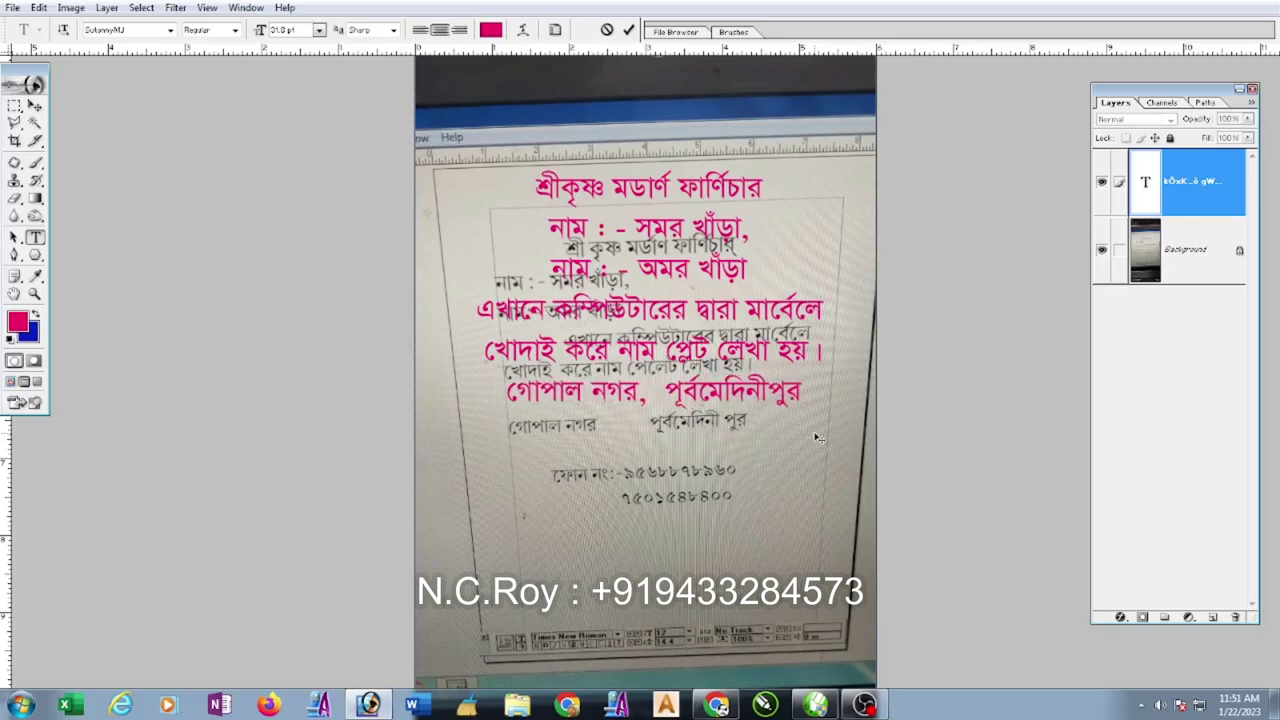
{"action": "key", "text": "Return"}
Add the 'ফোন নং :' label with the first phone number, then start a new line.
{"action": "type", "text": "ে"}
{"action": "type", "text": "ফা"}
{"action": "type", "text": "ন"}
{"action": "type", "text": " নং"}
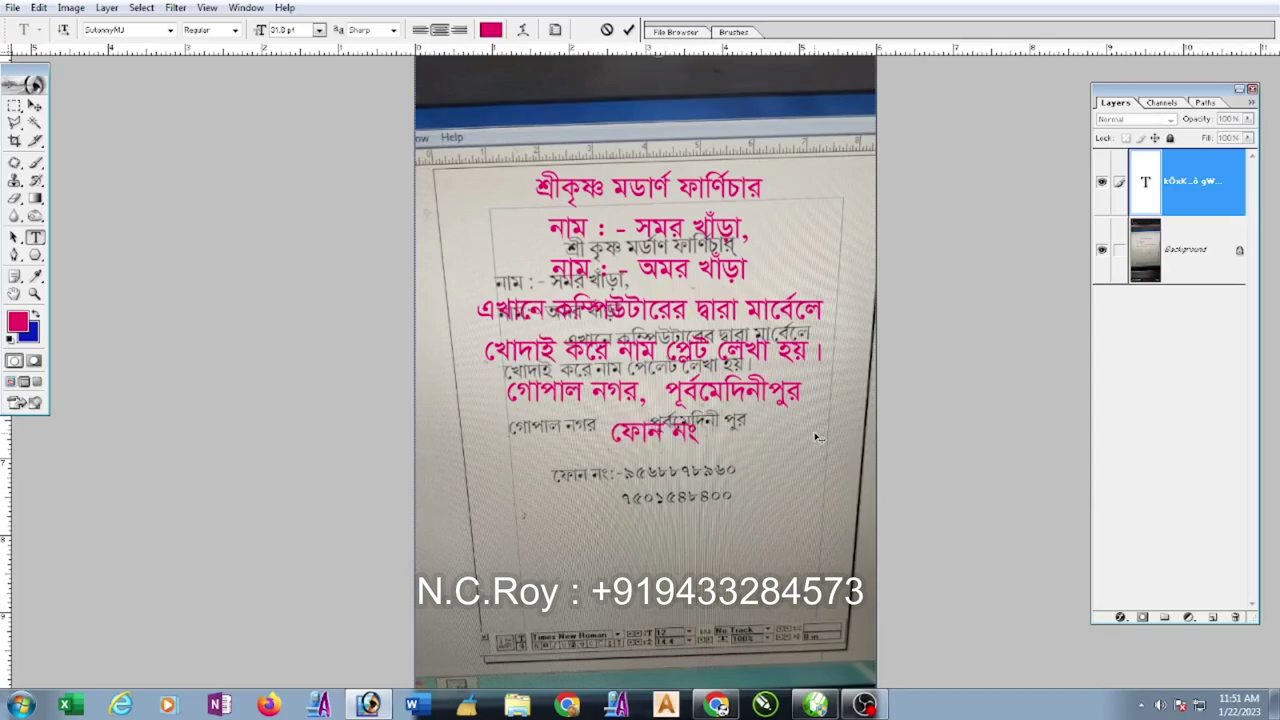
{"action": "type", "text": " : -"}
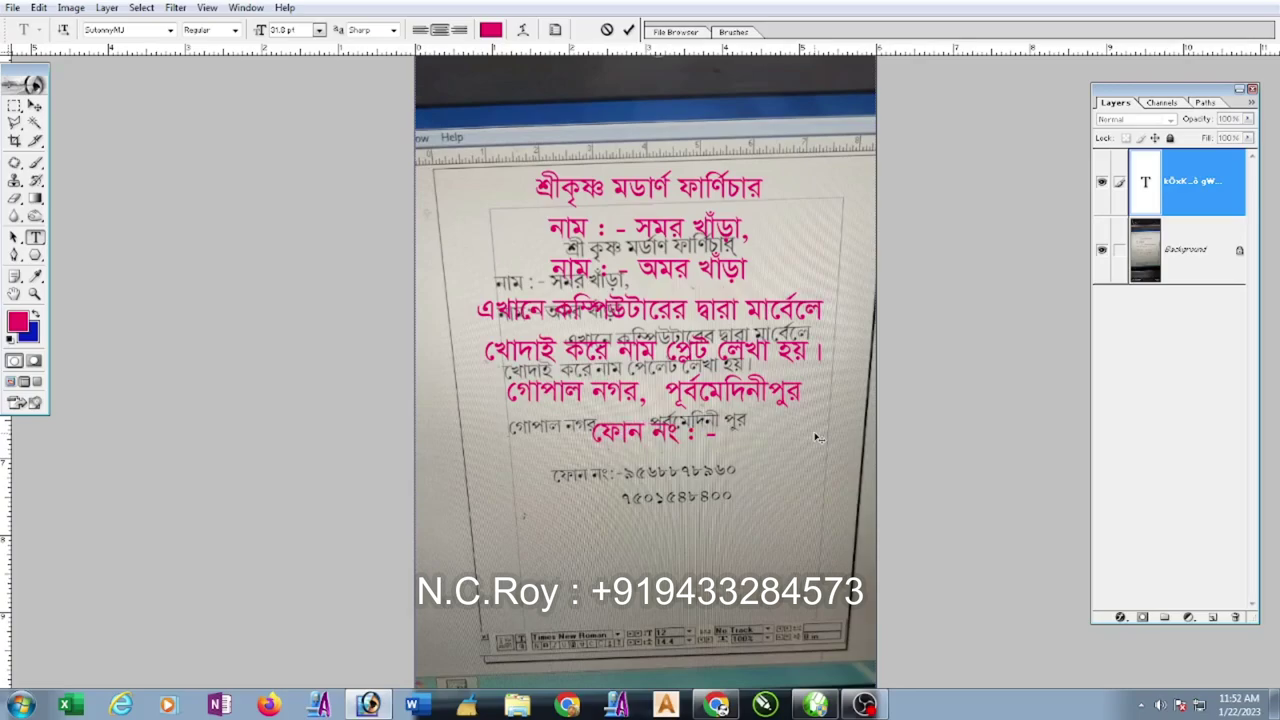
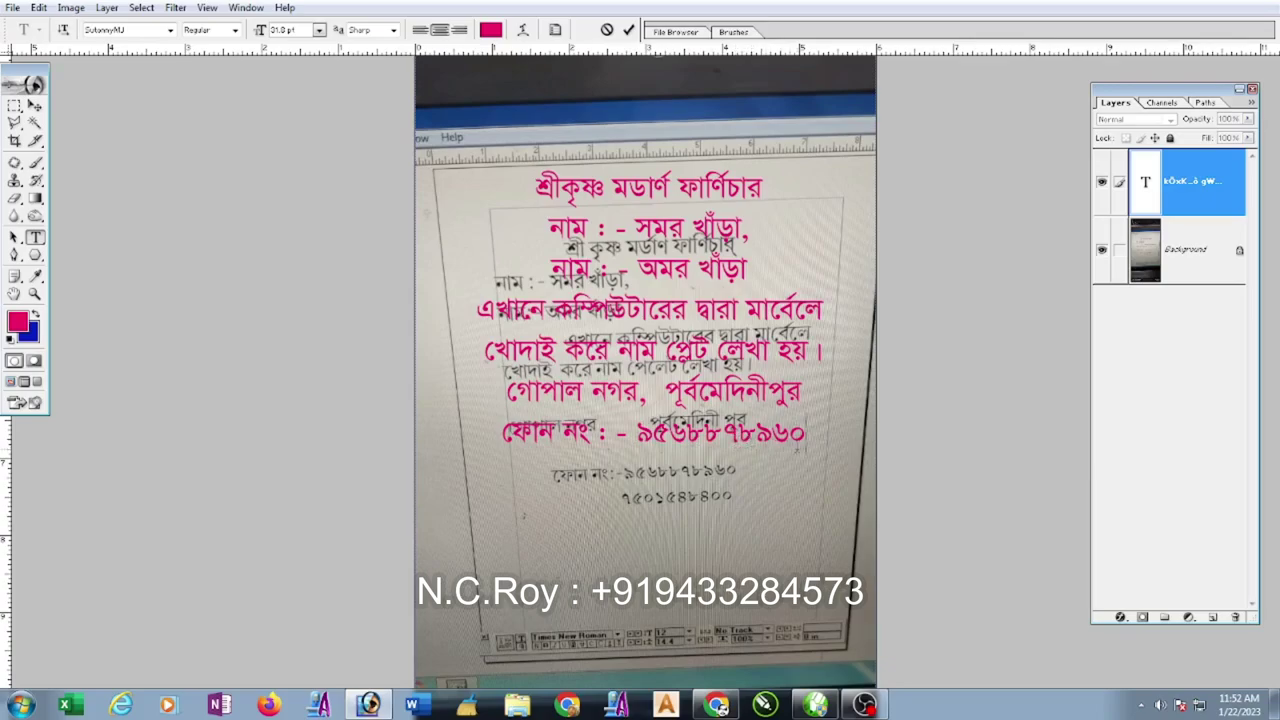
{"action": "type", "text": ","}
{"action": "type", "text": " /"}
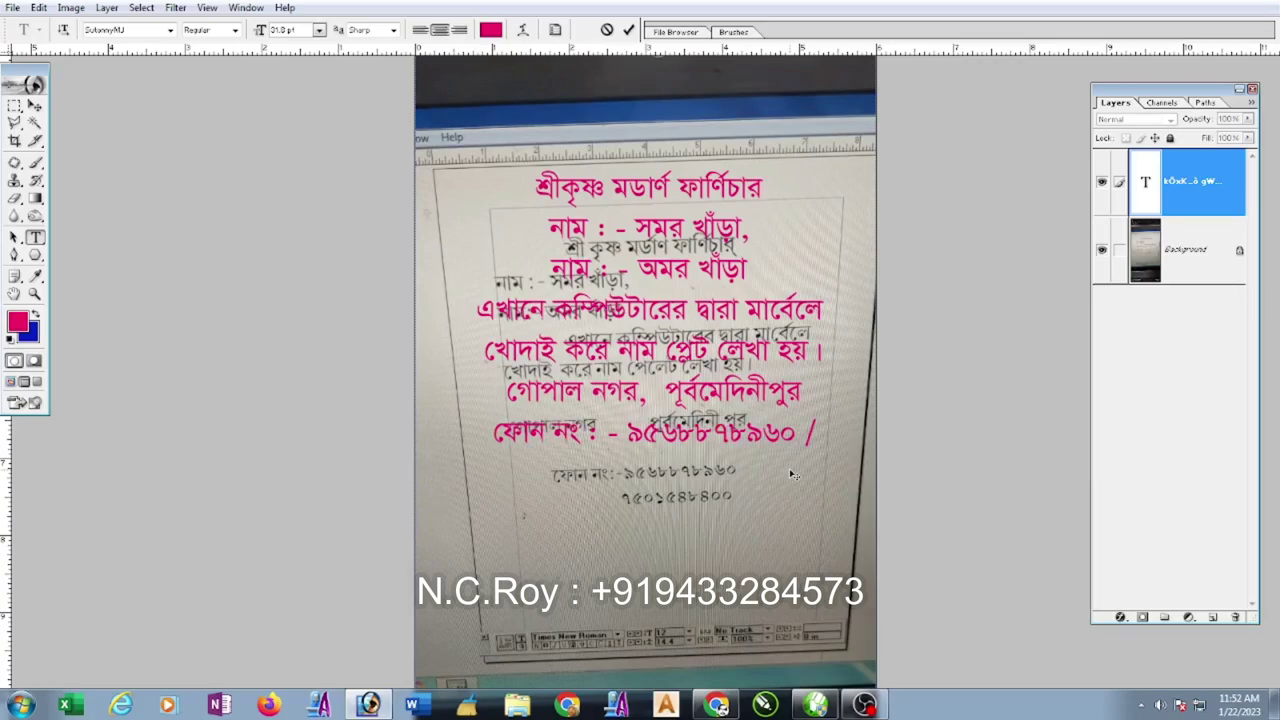
{"action": "key", "text": "BackSpace"}
{"action": "key", "text": "BackSpace"}
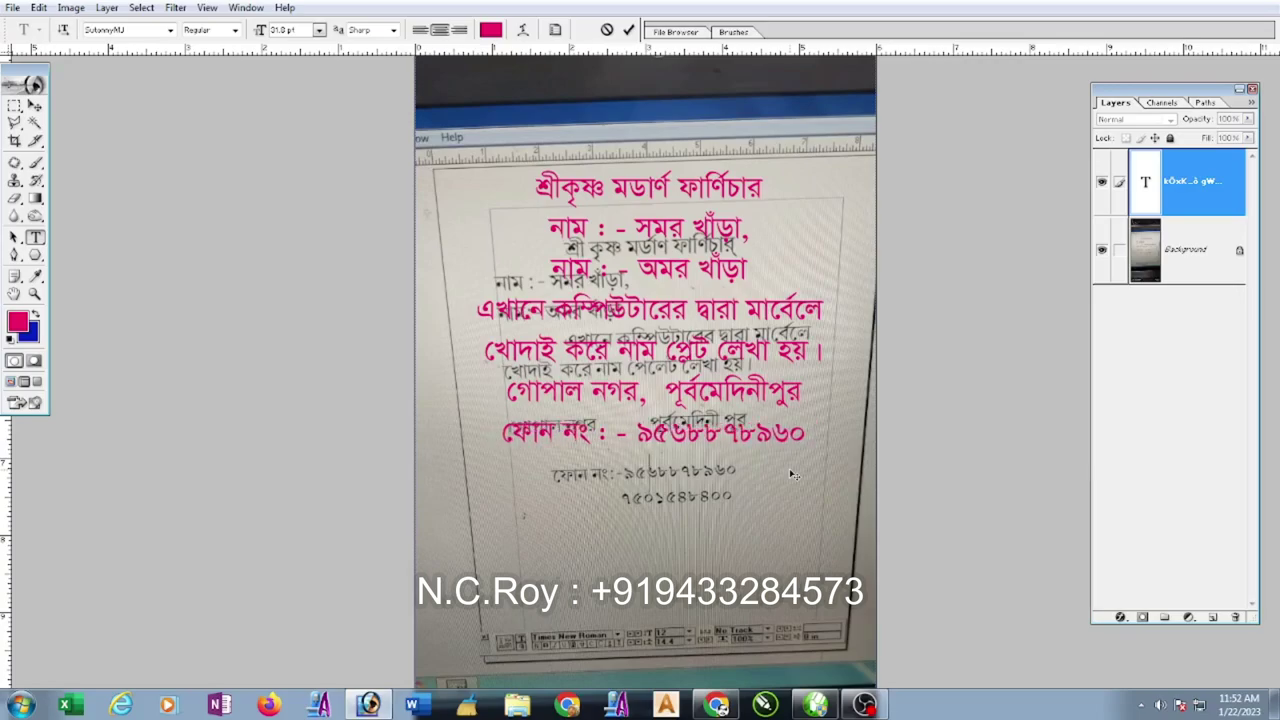
{"action": "key", "text": "Return"}
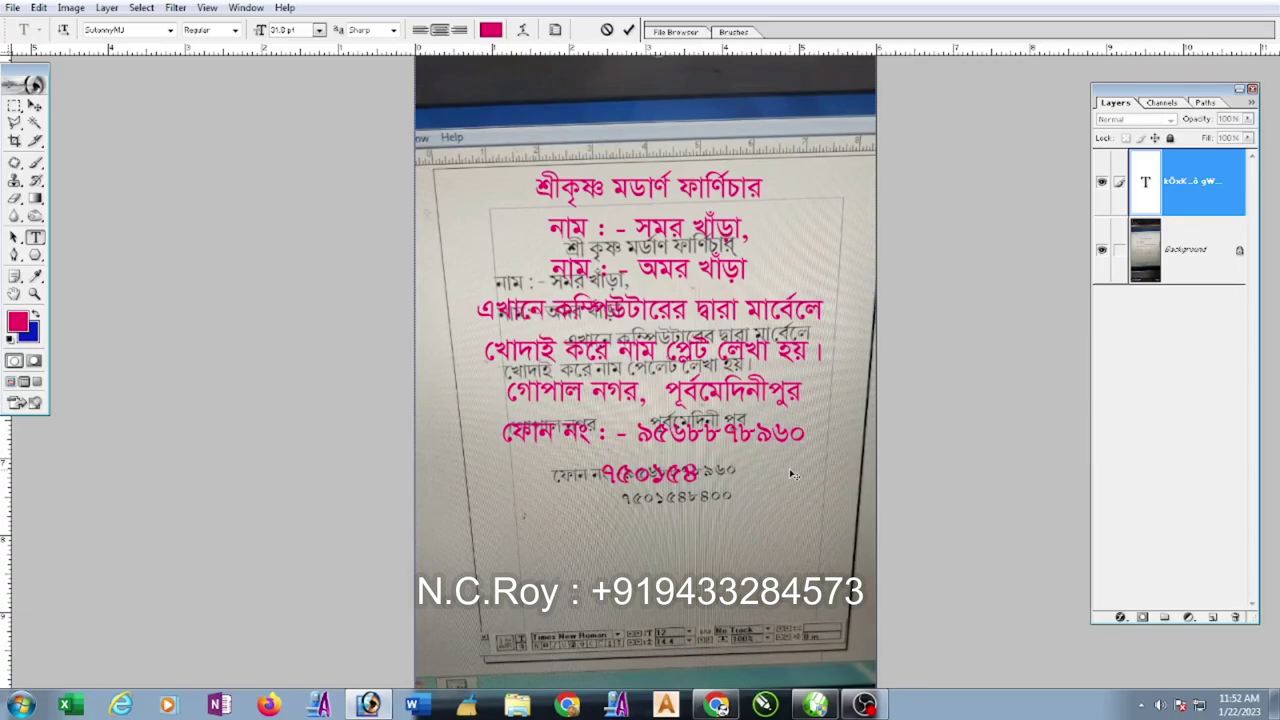
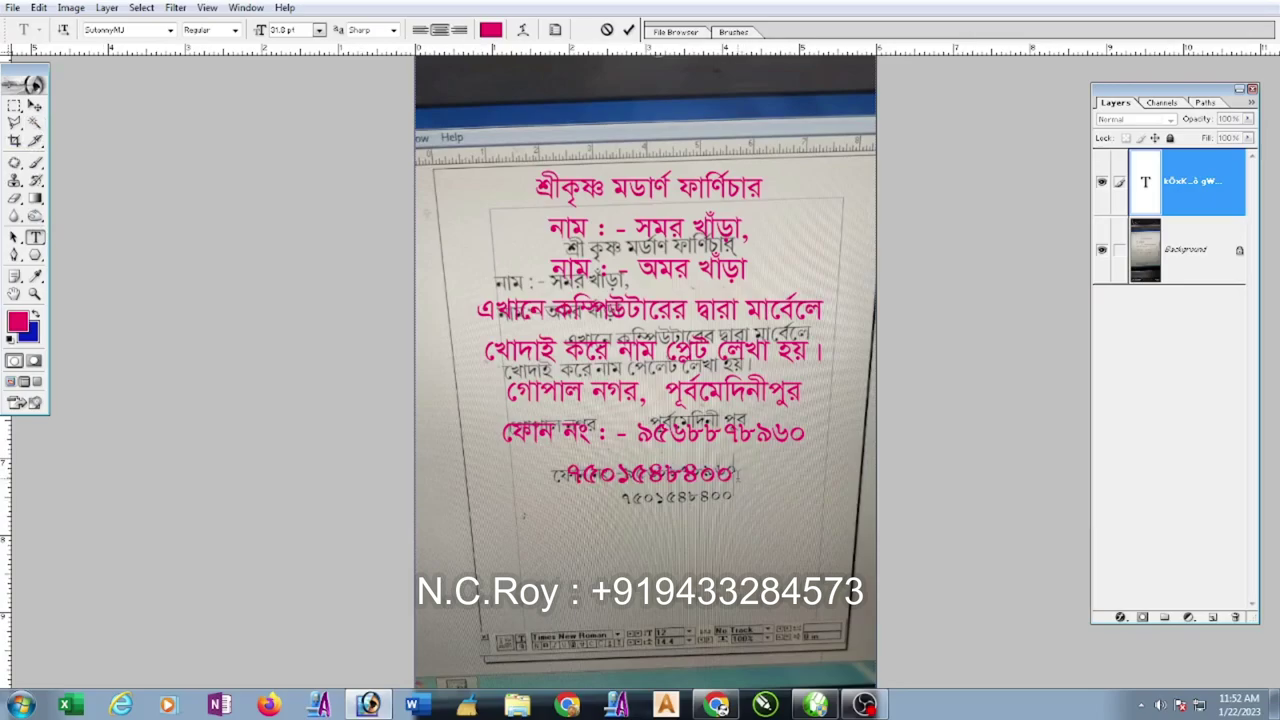
Type the second phone number, select all the pink text, and return to CorelDRAW X3.
{"action": "left_click_drag", "start_coordinate": [738, 478], "coordinate": [470, 196]}
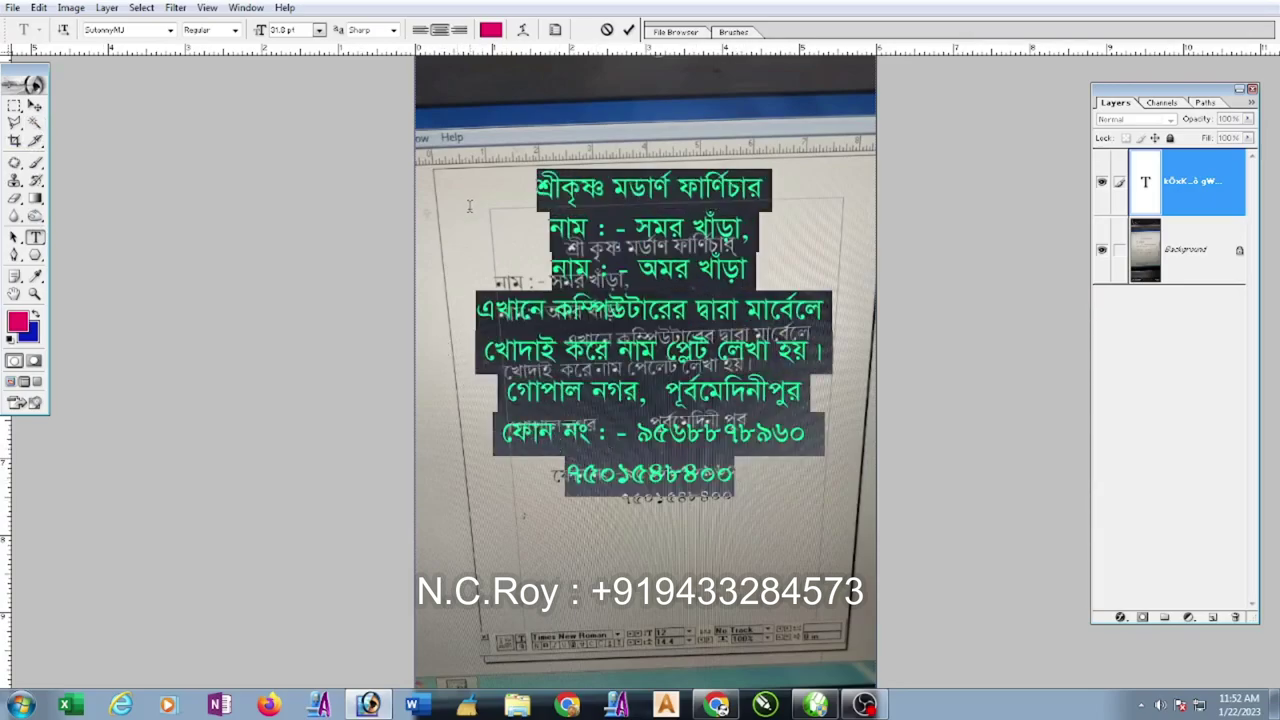
{"action": "left_click", "coordinate": [816, 705]}
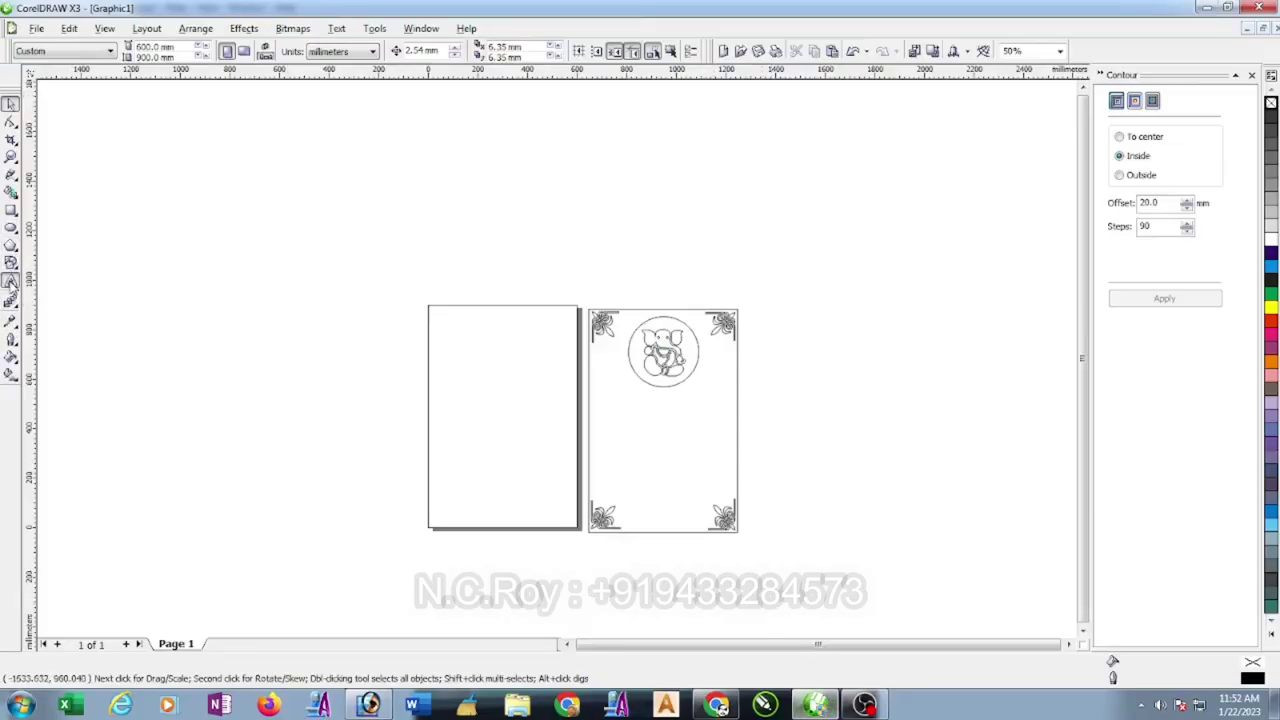
Place the nameplate text on the left page, enlarge it, and centre-align all its lines.
{"action": "left_click", "coordinate": [10, 280]}
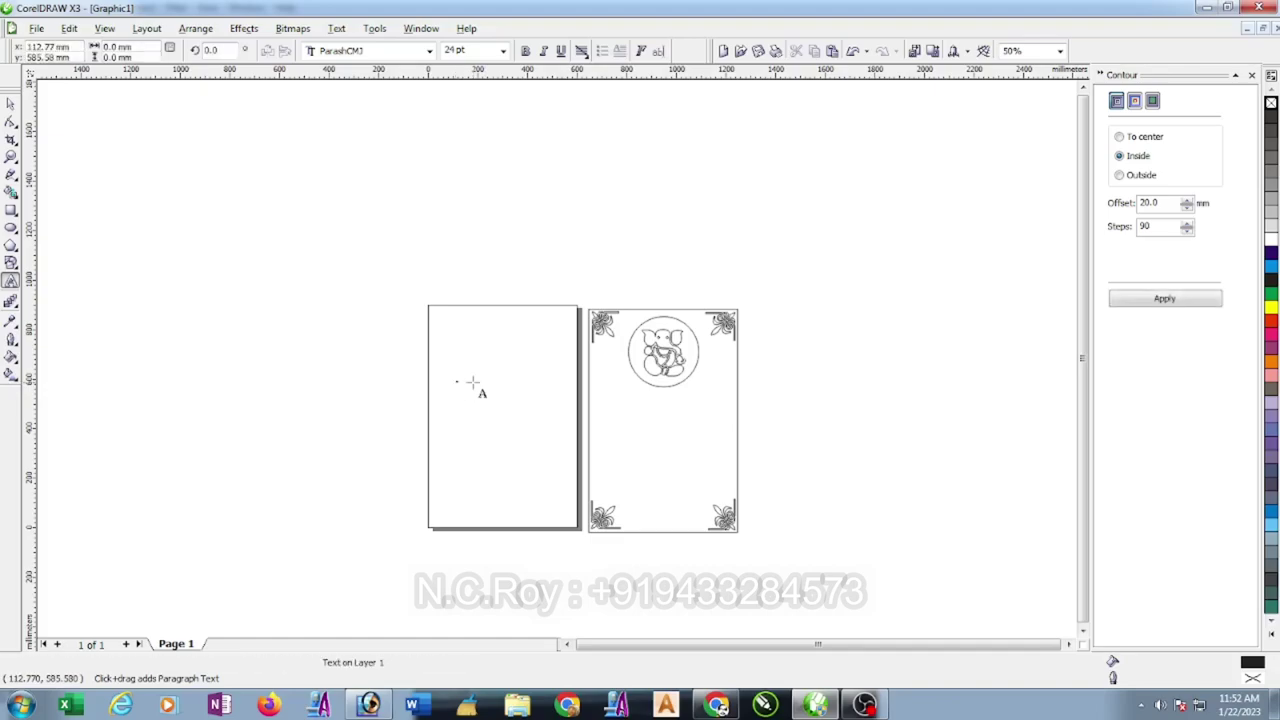
{"action": "left_click", "coordinate": [472, 382]}
{"action": "left_click", "coordinate": [11, 104]}
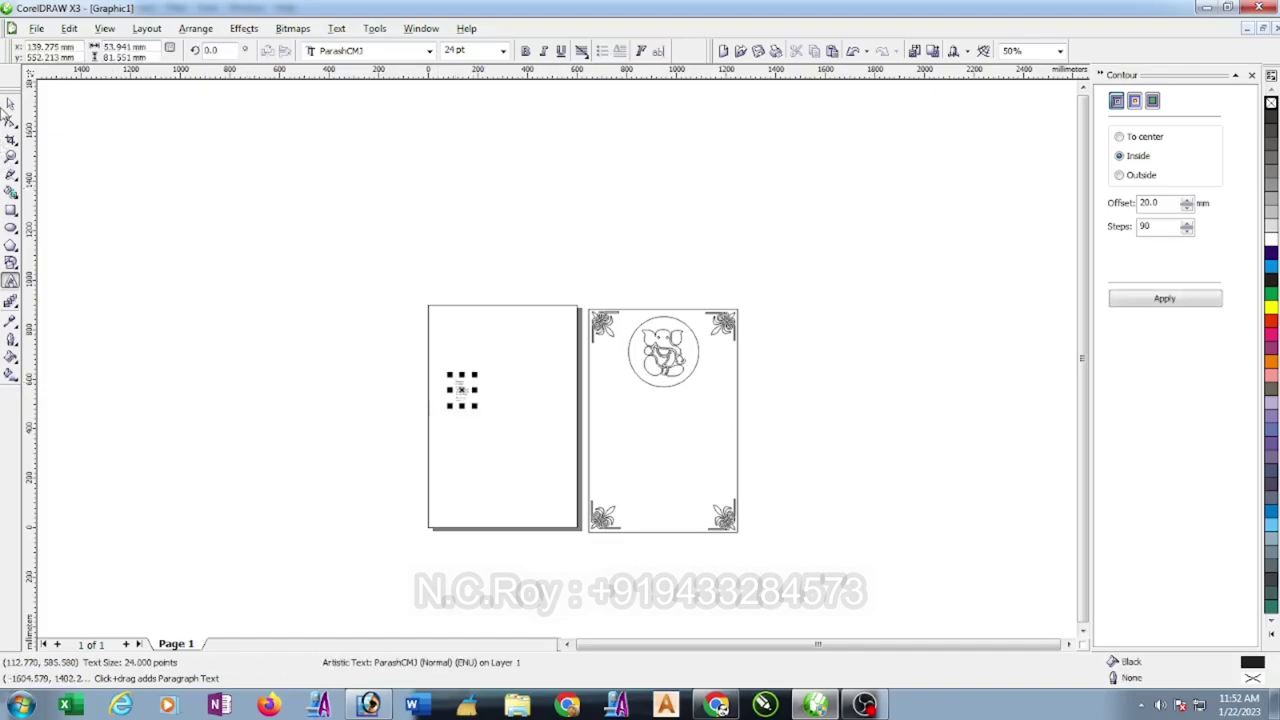
{"action": "scroll", "coordinate": [551, 334], "scroll_direction": "up", "scroll_amount": 4}
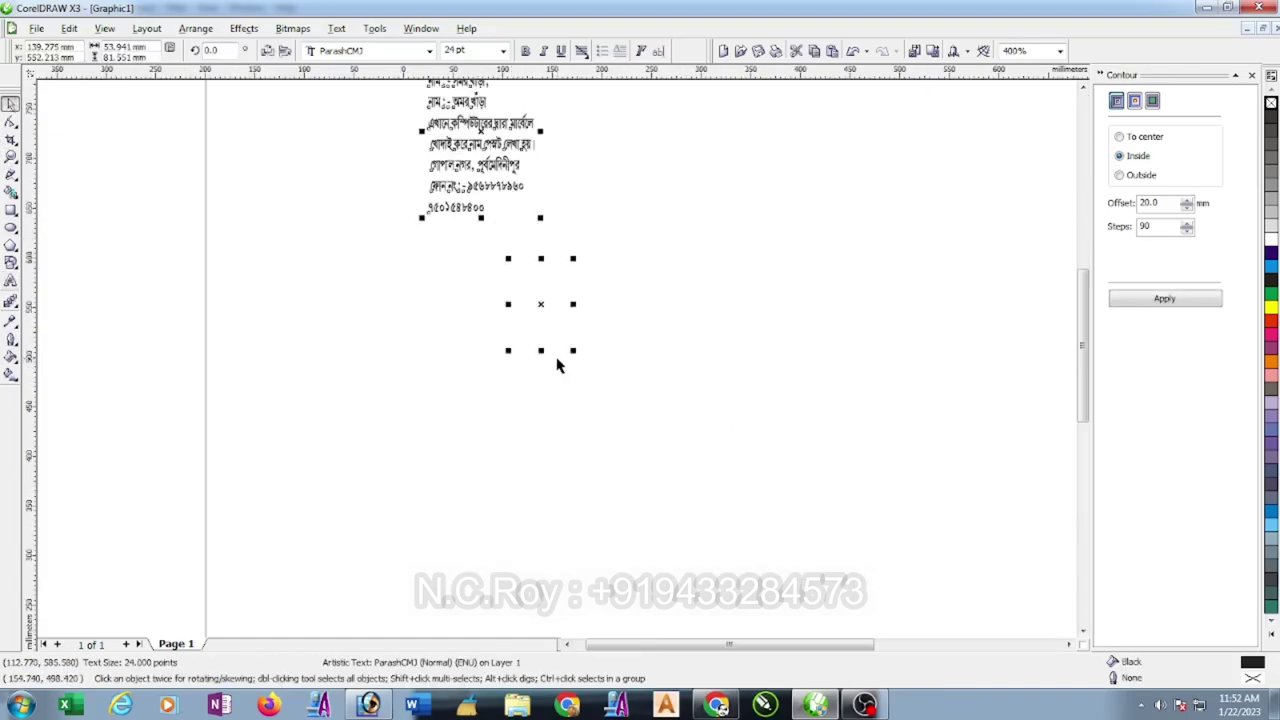
{"action": "scroll", "coordinate": [560, 368], "scroll_direction": "down", "scroll_amount": 2}
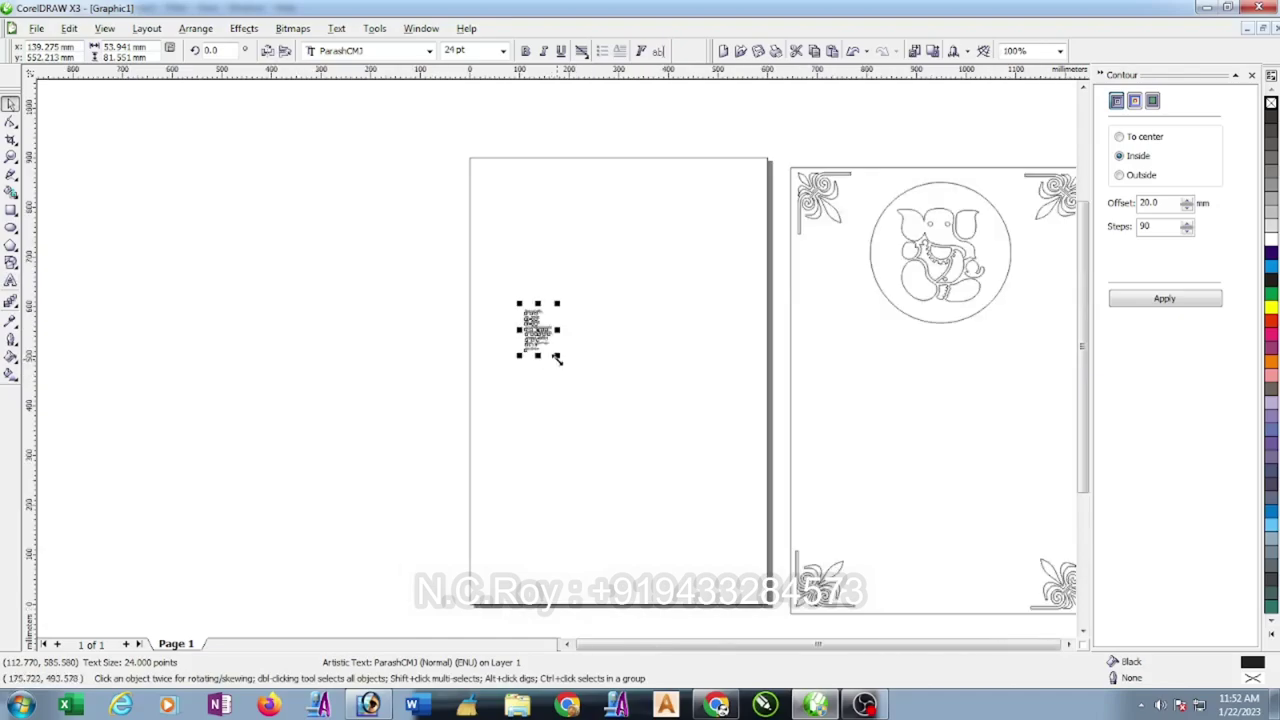
{"action": "left_click_drag", "start_coordinate": [557, 357], "coordinate": [676, 528]}
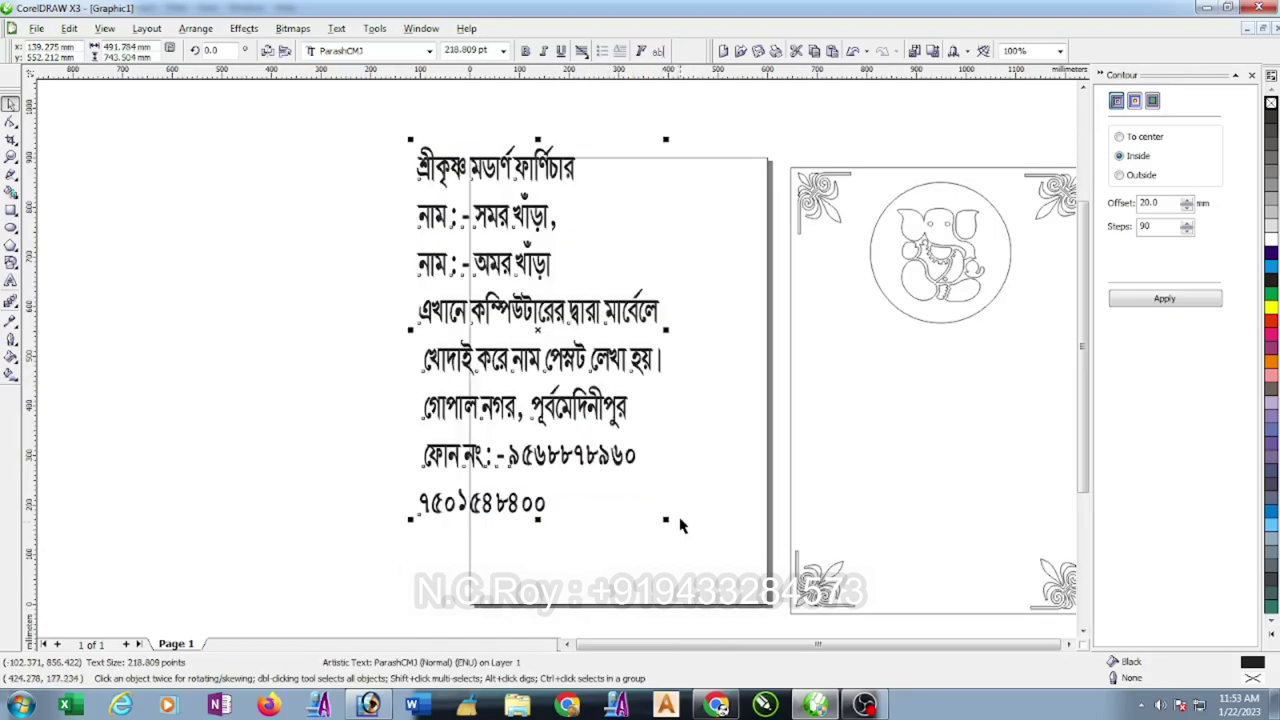
{"action": "left_click", "coordinate": [581, 51]}
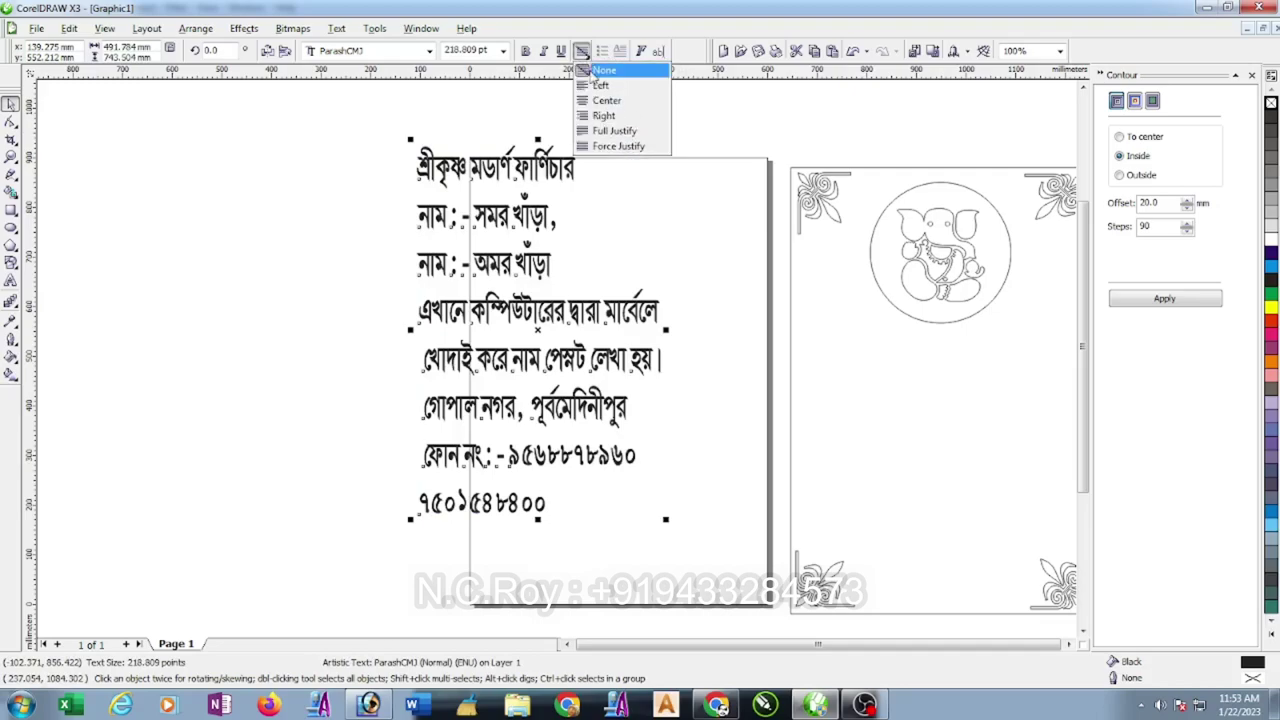
{"action": "left_click", "coordinate": [607, 101]}
{"action": "left_click", "coordinate": [293, 241]}
Move the text block onto the decorated right card and shrink it below the Ganesha medallion.
{"action": "scroll", "coordinate": [484, 395], "scroll_direction": "down", "scroll_amount": 2}
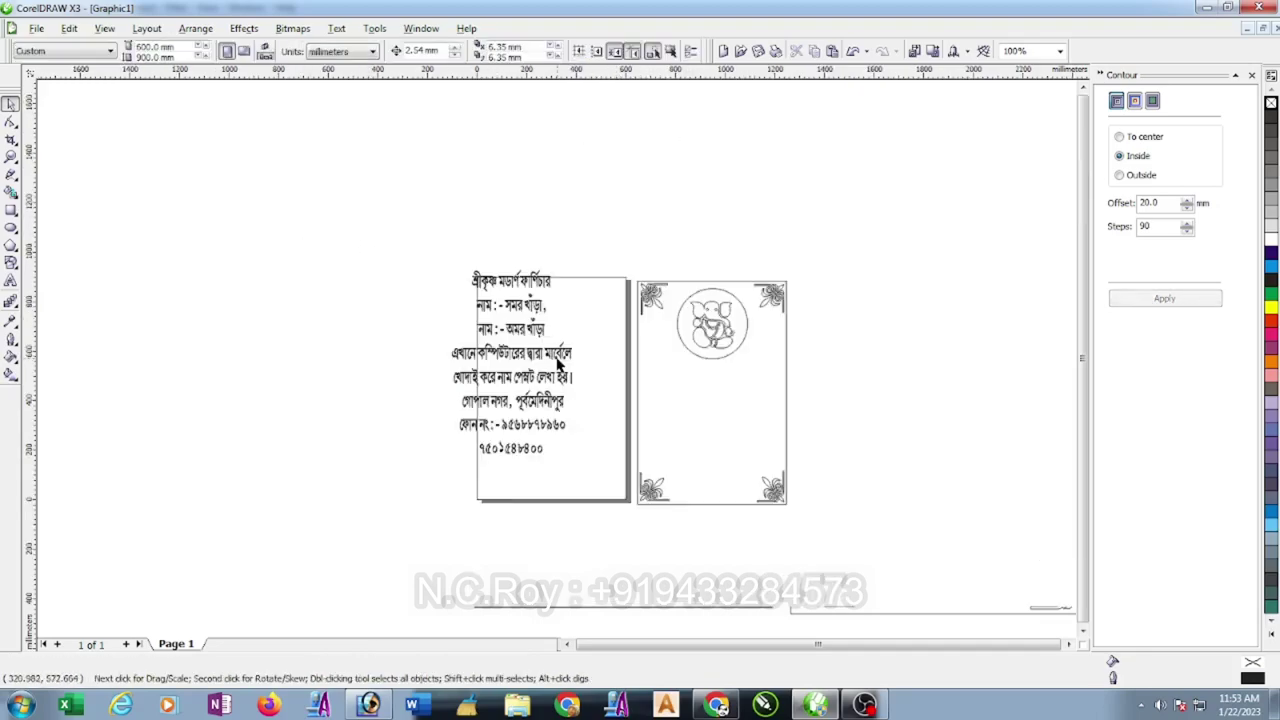
{"action": "left_click_drag", "start_coordinate": [541, 385], "coordinate": [739, 421]}
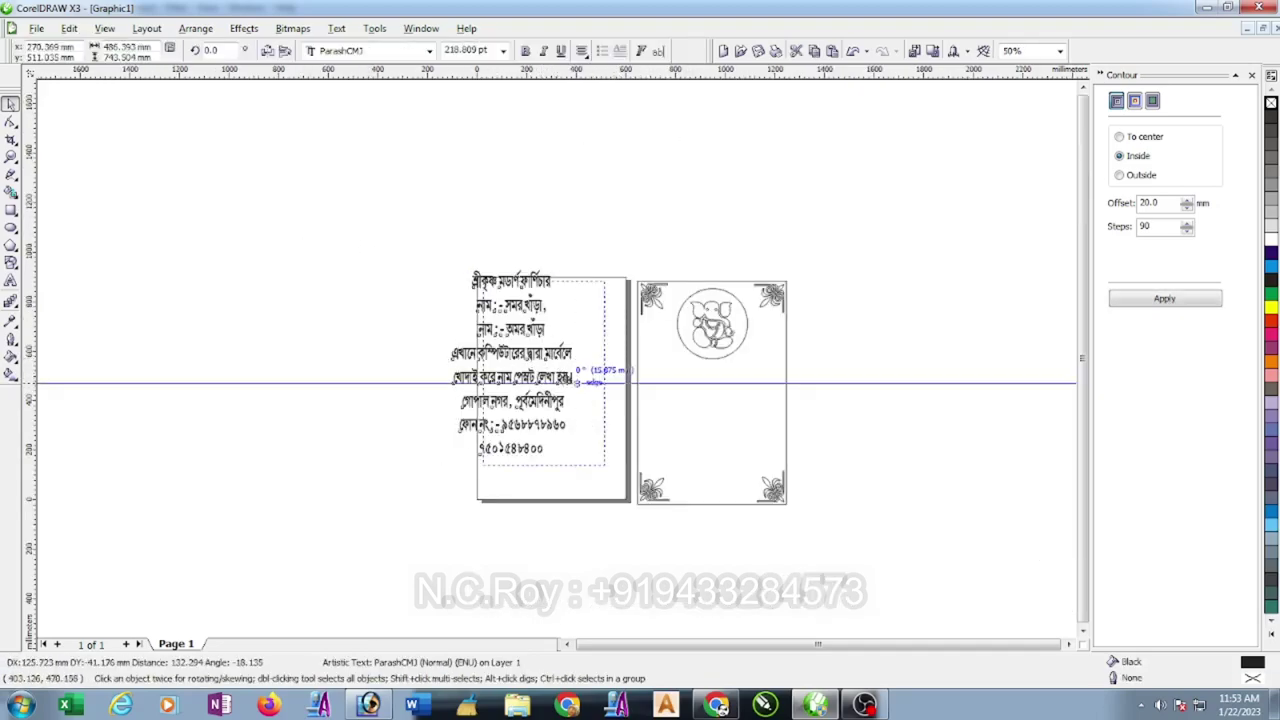
{"action": "scroll", "coordinate": [820, 370], "scroll_direction": "up", "scroll_amount": 2}
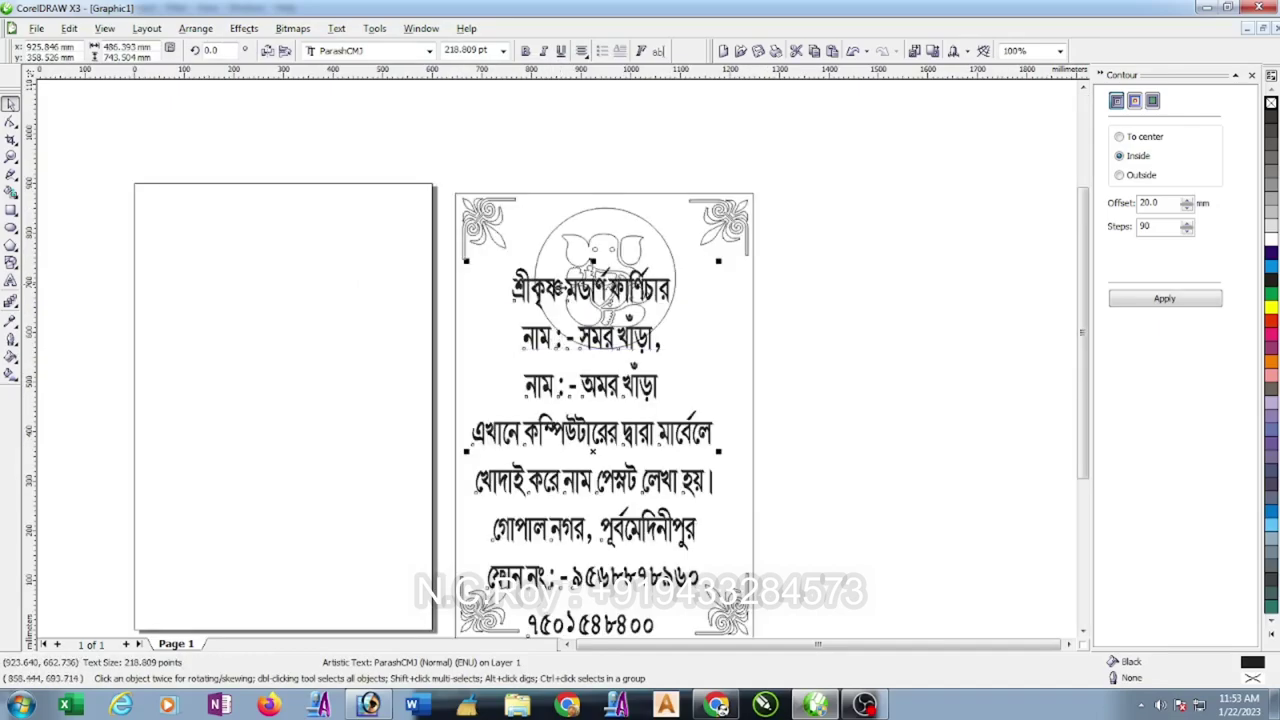
{"action": "left_click_drag", "start_coordinate": [591, 262], "coordinate": [600, 355]}
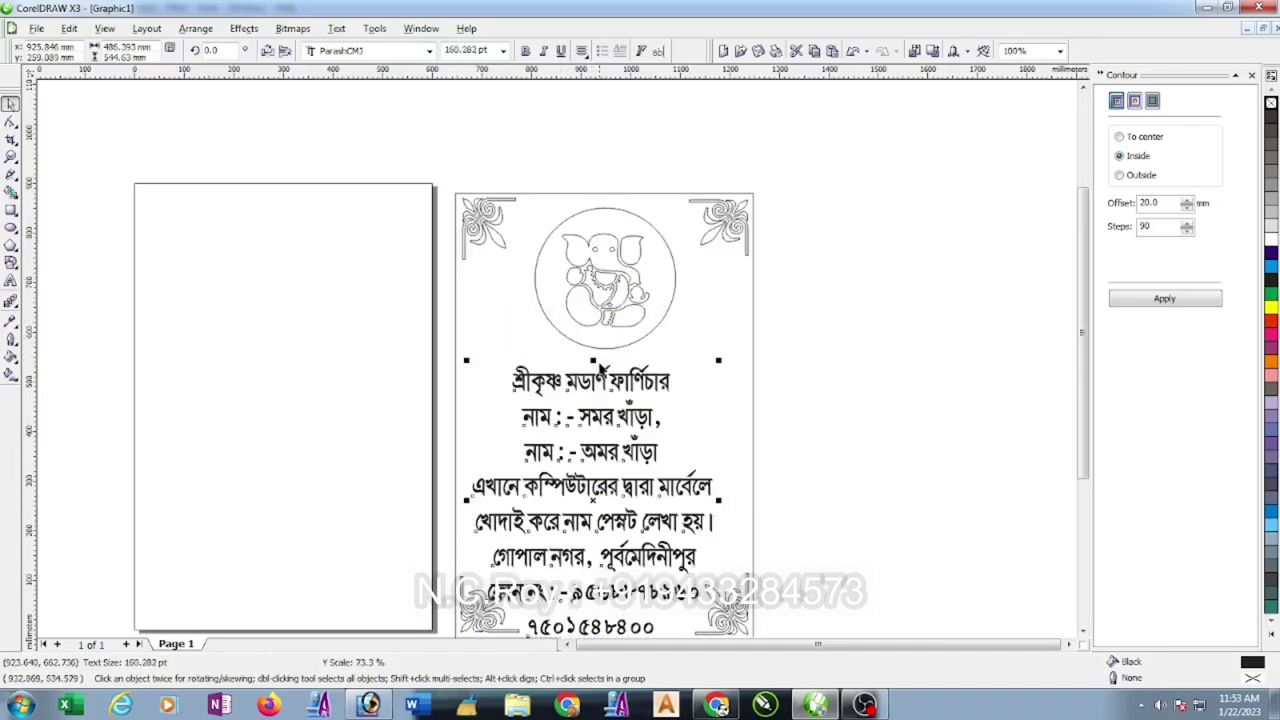
{"action": "scroll", "coordinate": [557, 370], "scroll_direction": "down", "scroll_amount": 1}
{"action": "scroll", "coordinate": [543, 361], "scroll_direction": "up", "scroll_amount": 1}
{"action": "scroll", "coordinate": [543, 361], "scroll_direction": "up", "scroll_amount": 4}
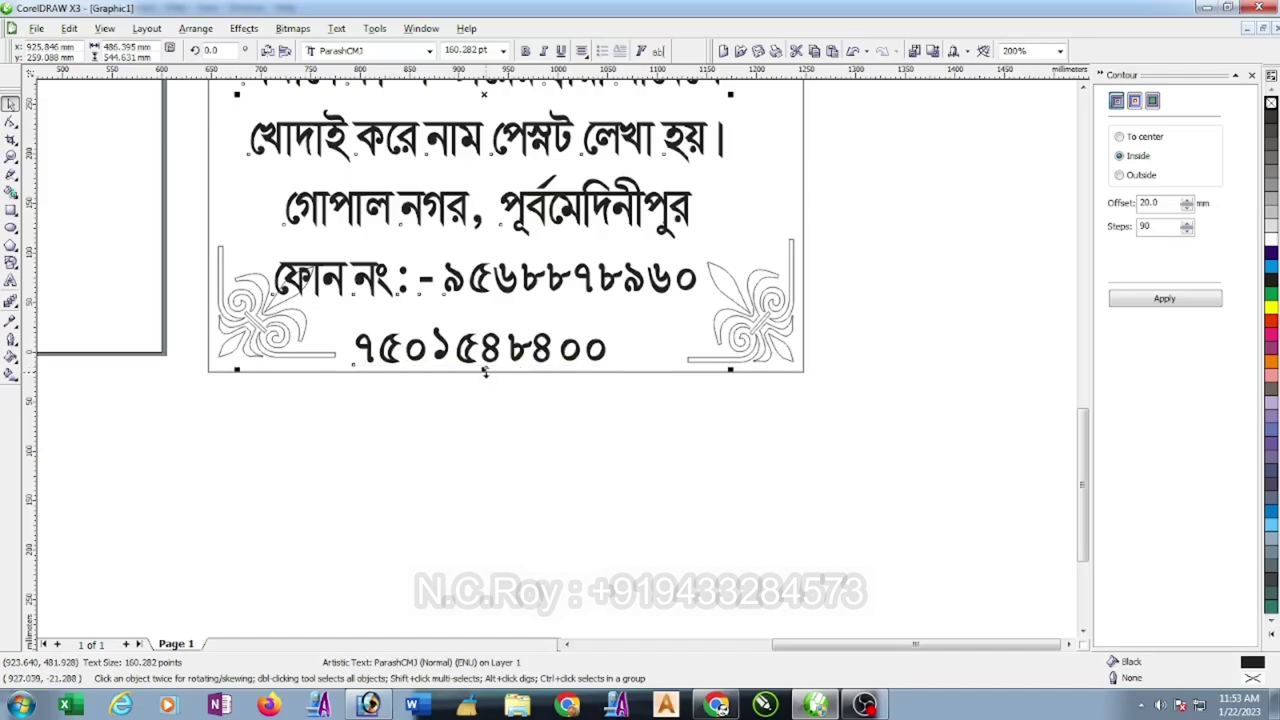
Scale the text down slightly and centre it horizontally on the border frame.
{"action": "left_click_drag", "start_coordinate": [484, 371], "coordinate": [484, 303]}
{"action": "scroll", "coordinate": [614, 281], "scroll_direction": "down", "scroll_amount": 2}
{"action": "scroll", "coordinate": [614, 281], "scroll_direction": "down", "scroll_amount": 2}
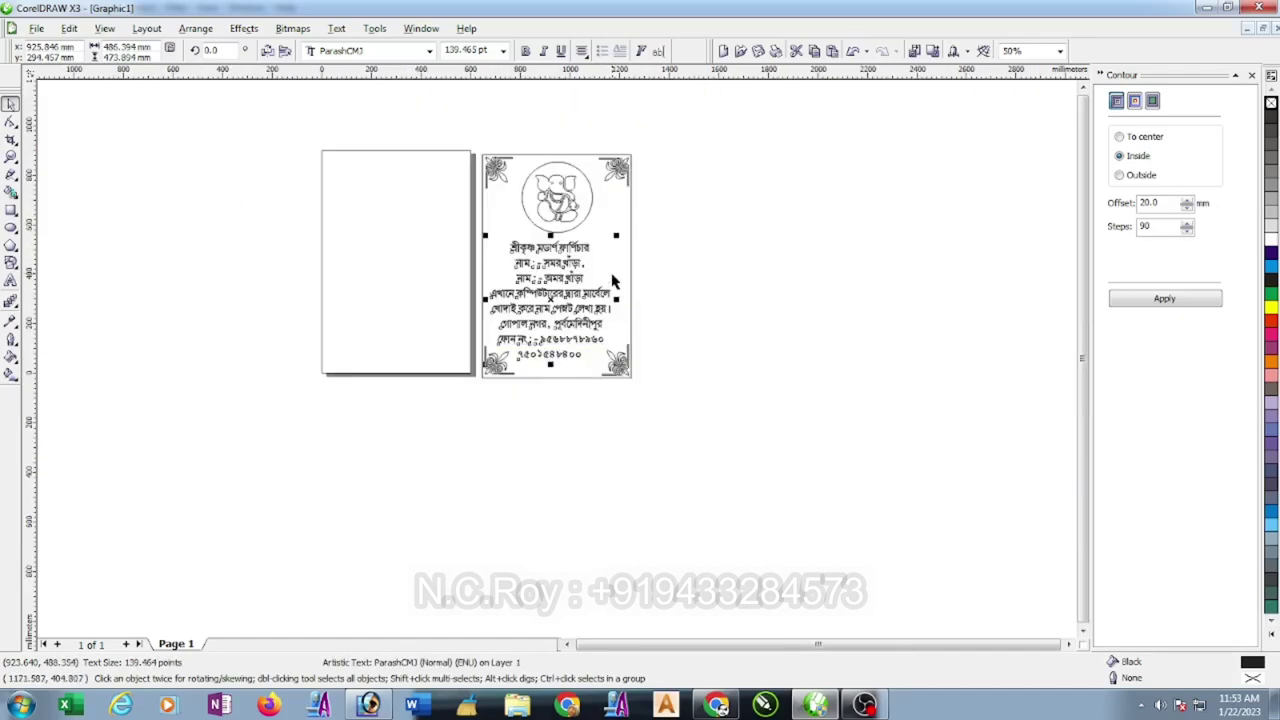
{"action": "scroll", "coordinate": [614, 281], "scroll_direction": "up", "scroll_amount": 2}
{"action": "left_click", "coordinate": [594, 374], "text": "shift"}
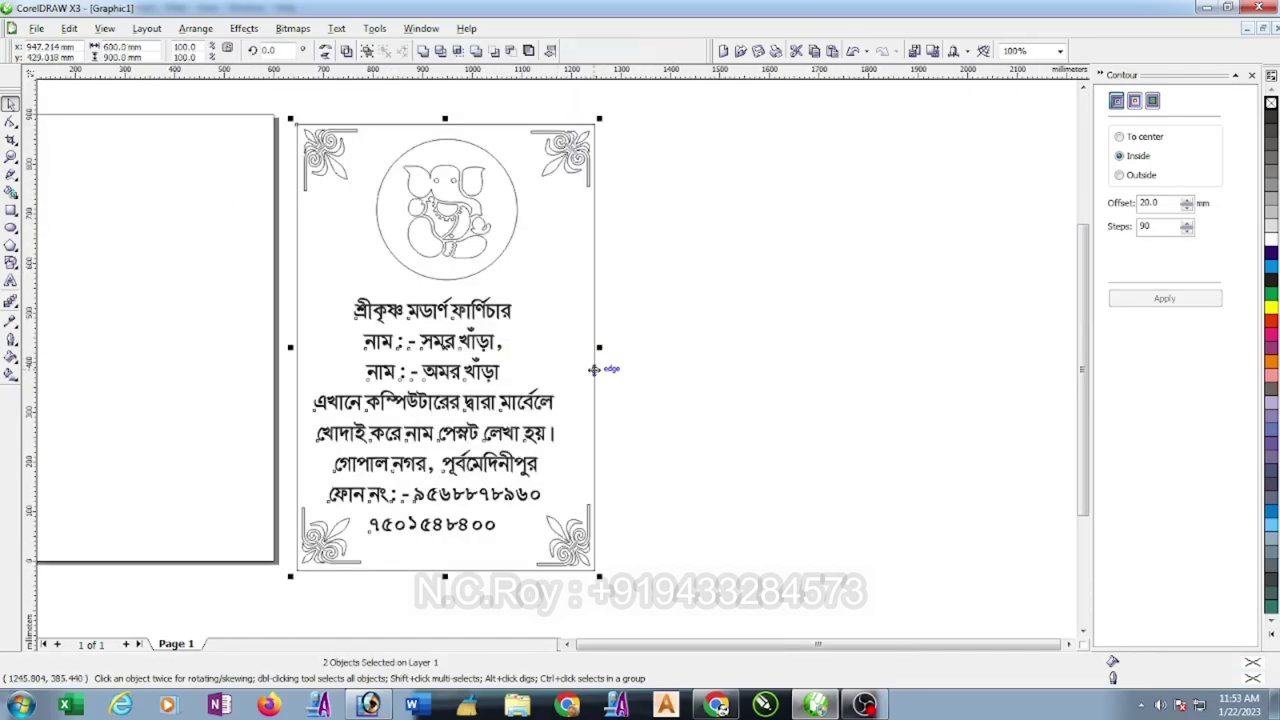
{"action": "key", "text": "c"}
{"action": "left_click", "coordinate": [690, 354]}
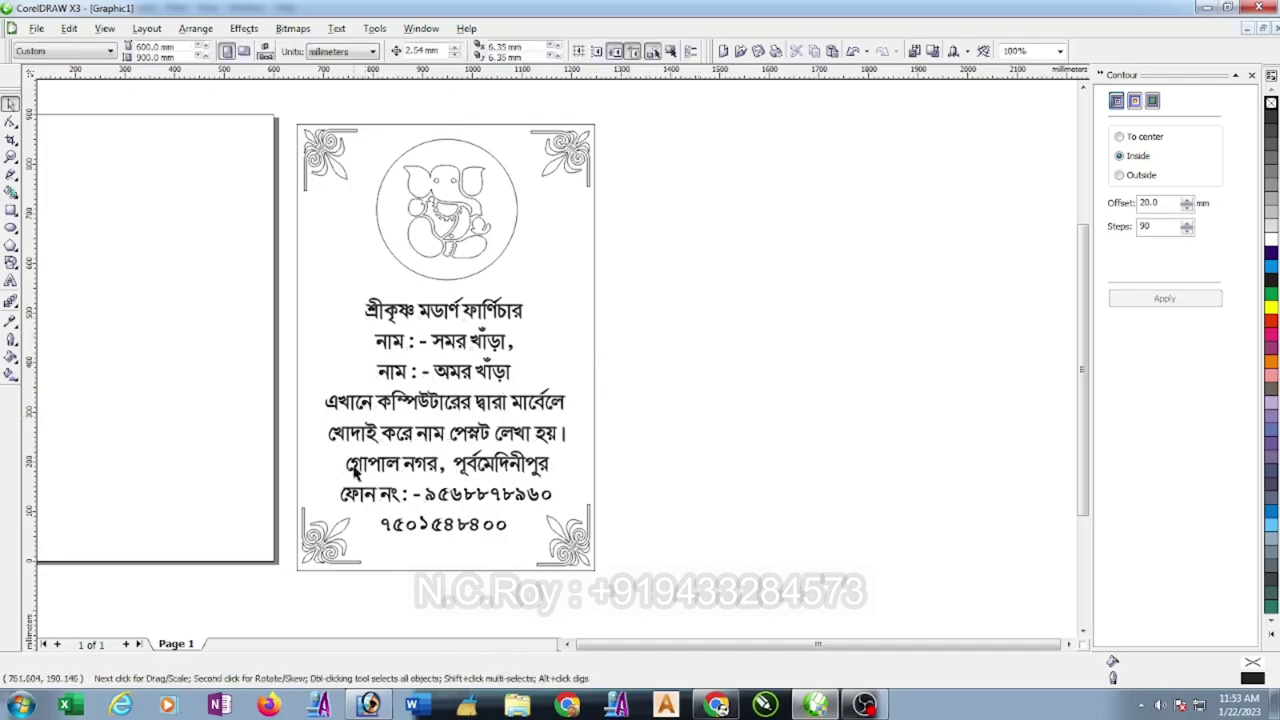
{"action": "scroll", "coordinate": [559, 360], "scroll_direction": "up", "scroll_amount": 2}
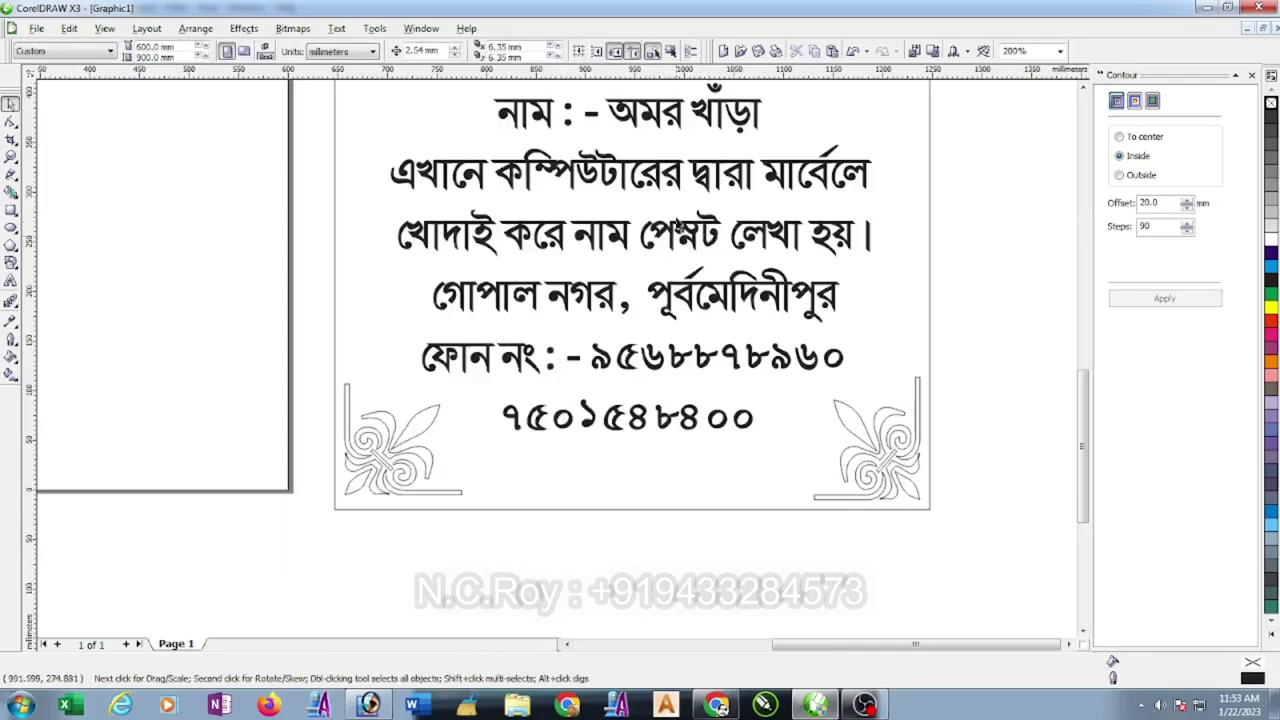
{"action": "scroll", "coordinate": [668, 234], "scroll_direction": "up", "scroll_amount": 1}
{"action": "scroll", "coordinate": [532, 372], "scroll_direction": "down", "scroll_amount": 1}
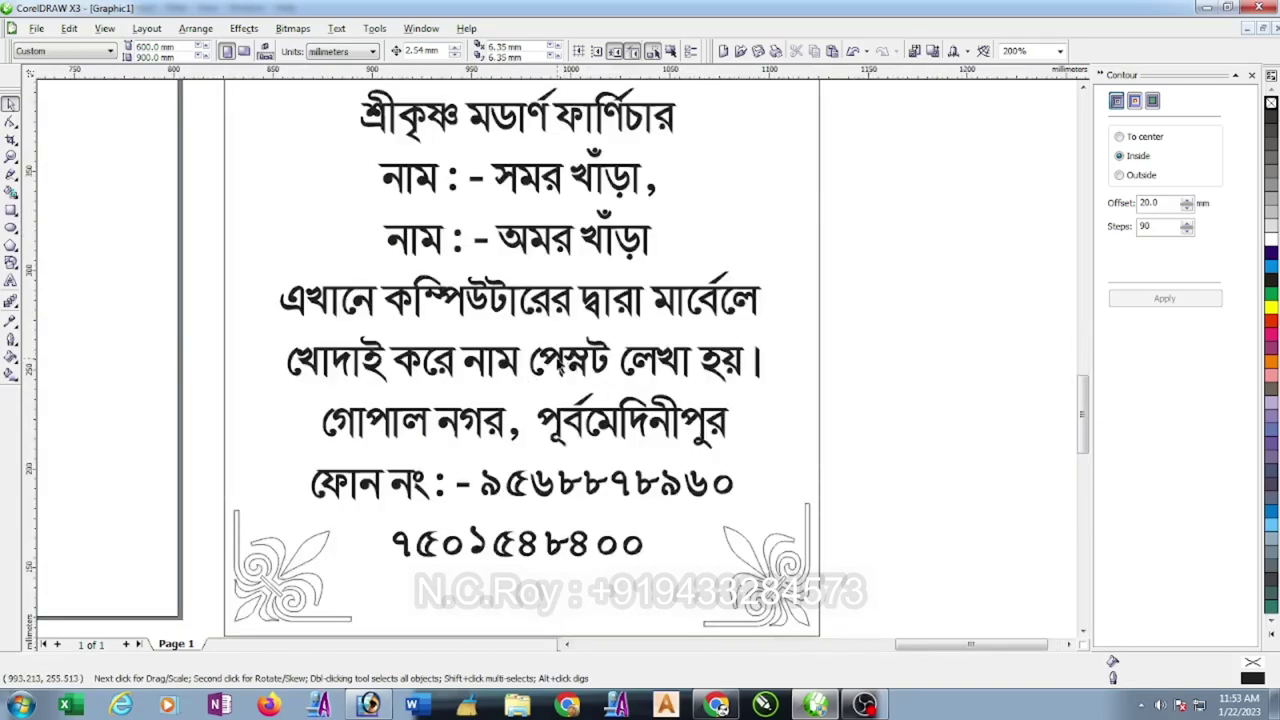
{"action": "scroll", "coordinate": [565, 365], "scroll_direction": "up", "scroll_amount": 1}
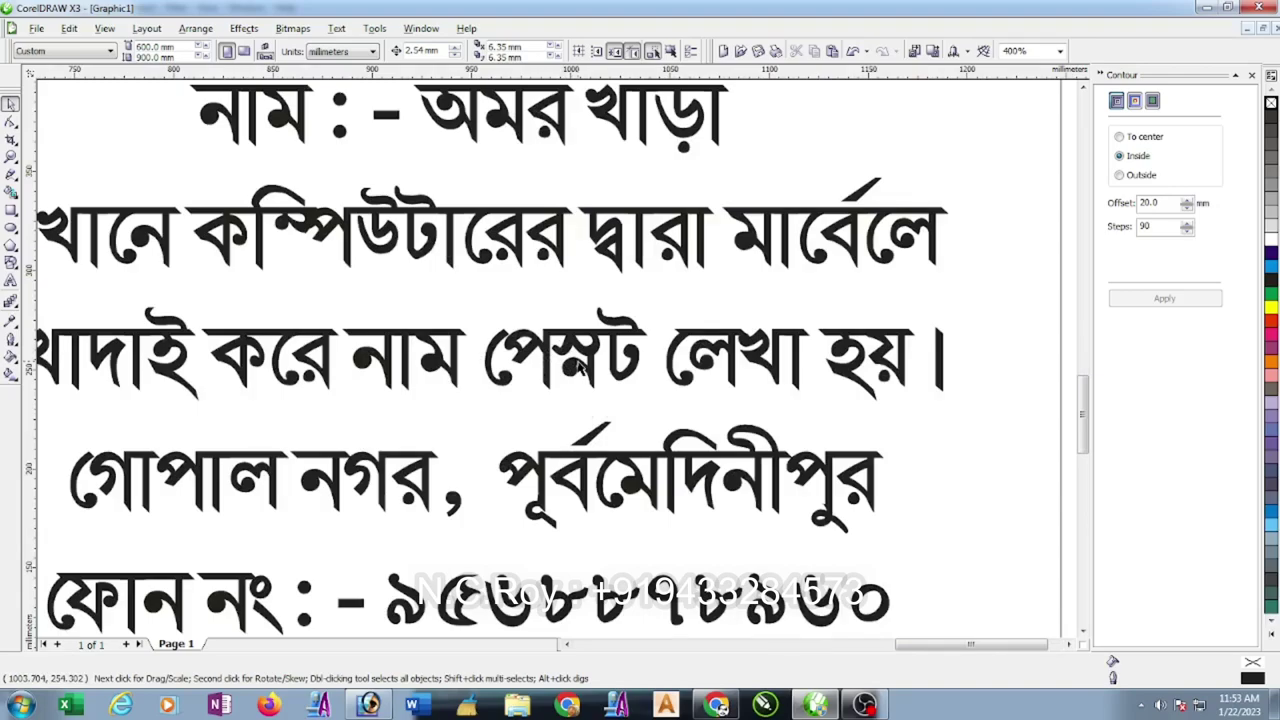
{"action": "left_click", "coordinate": [585, 354]}
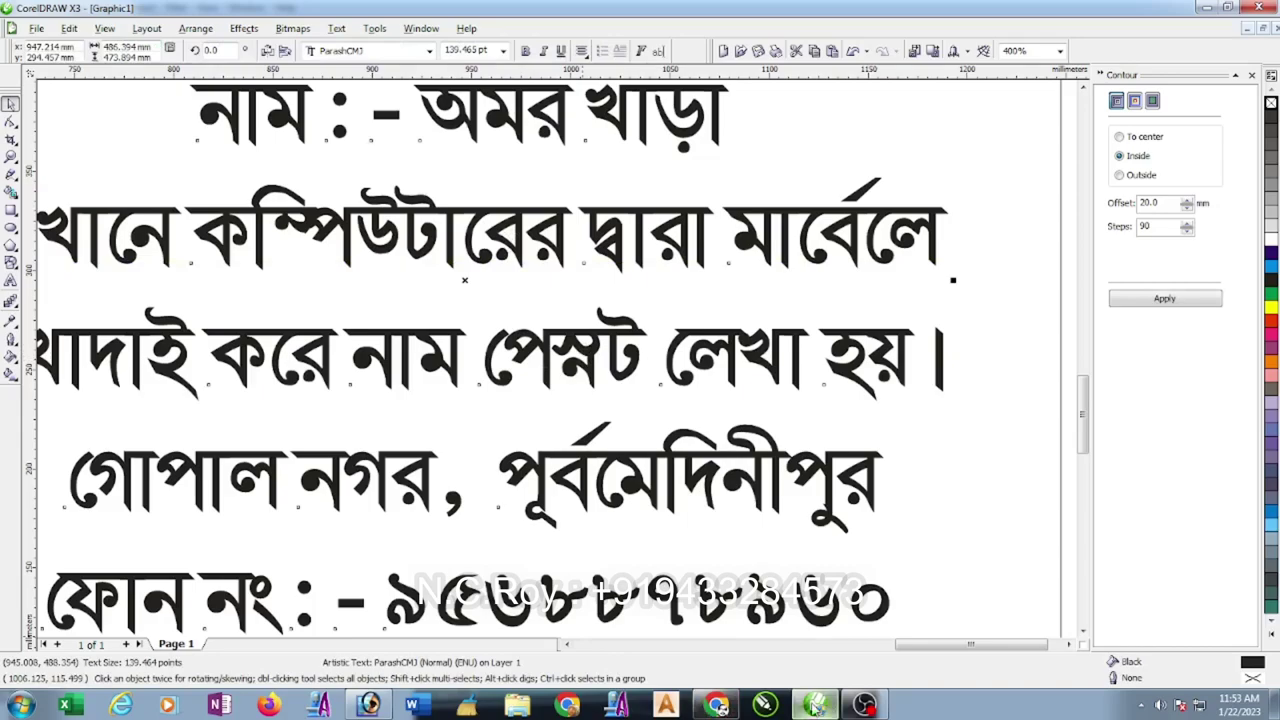
{"action": "left_click", "coordinate": [362, 706]}
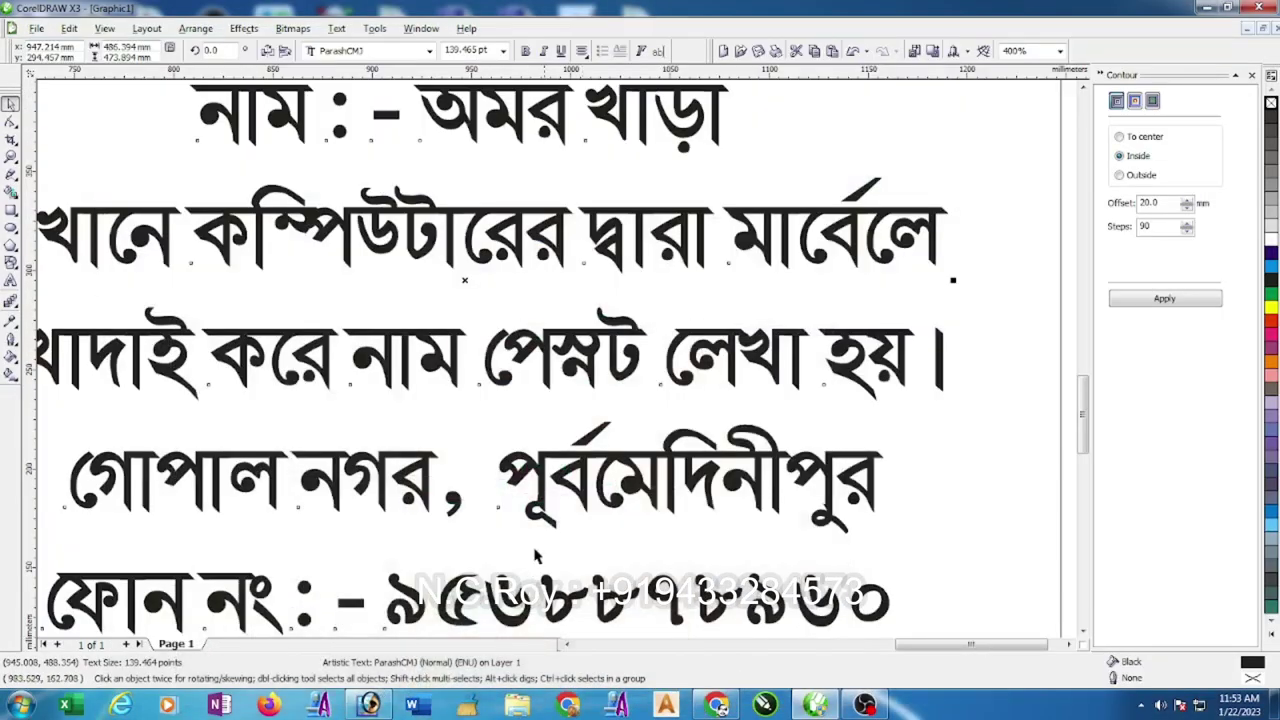
Scroll through the font list and switch the nameplate text to SutonnyCMJ.
{"action": "left_click", "coordinate": [429, 51]}
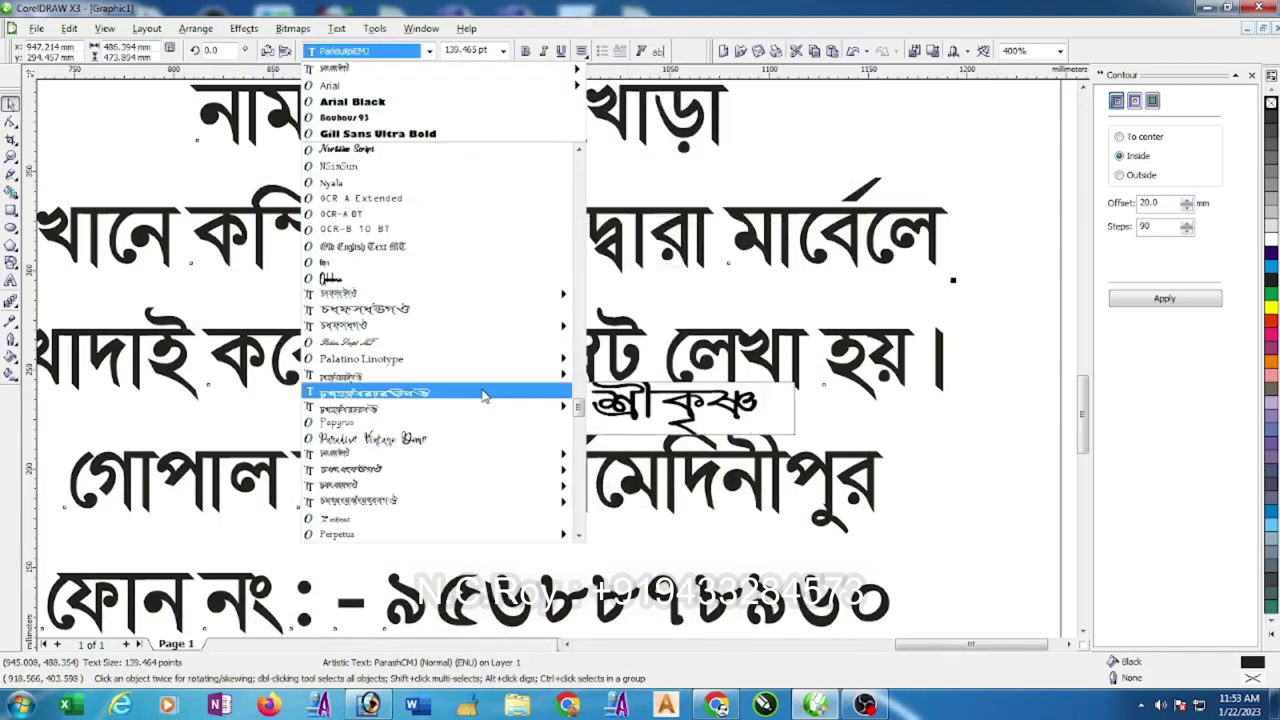
{"action": "scroll", "coordinate": [440, 385], "scroll_direction": "down", "scroll_amount": 4}
{"action": "scroll", "coordinate": [453, 421], "scroll_direction": "down", "scroll_amount": 5}
{"action": "scroll", "coordinate": [453, 421], "scroll_direction": "down", "scroll_amount": 5}
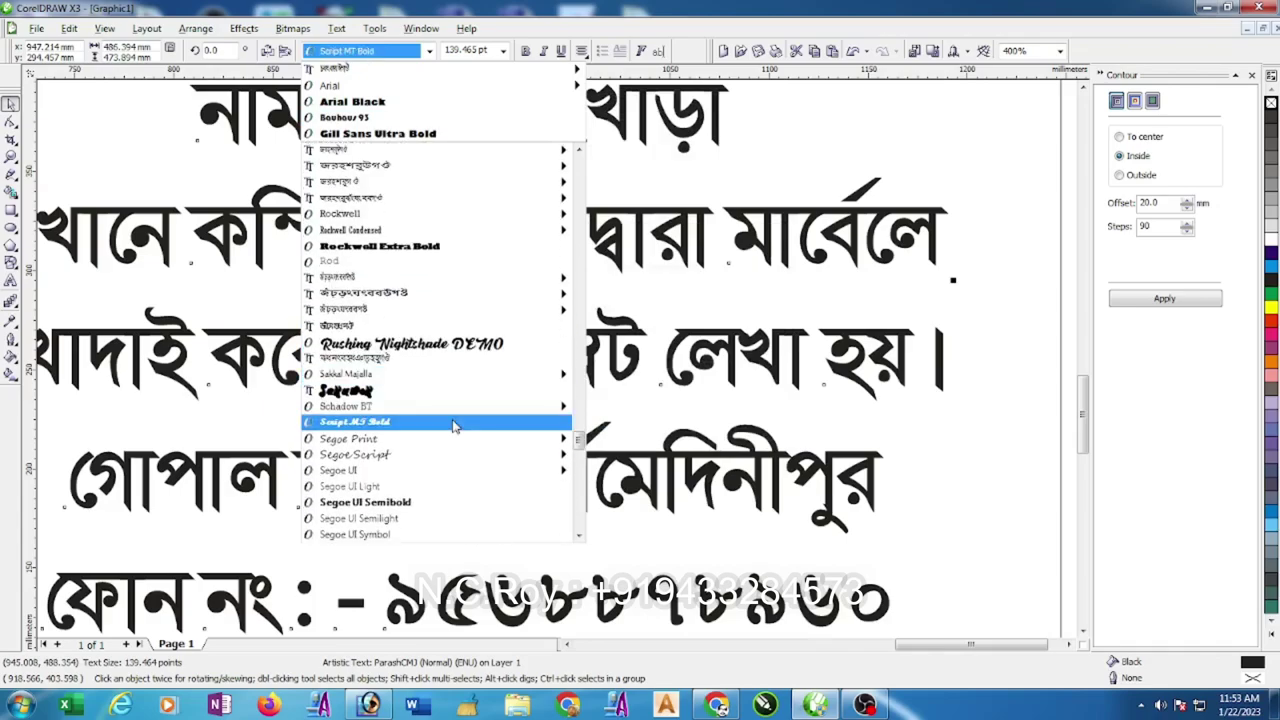
{"action": "scroll", "coordinate": [453, 423], "scroll_direction": "down", "scroll_amount": 4}
{"action": "scroll", "coordinate": [453, 426], "scroll_direction": "down", "scroll_amount": 3}
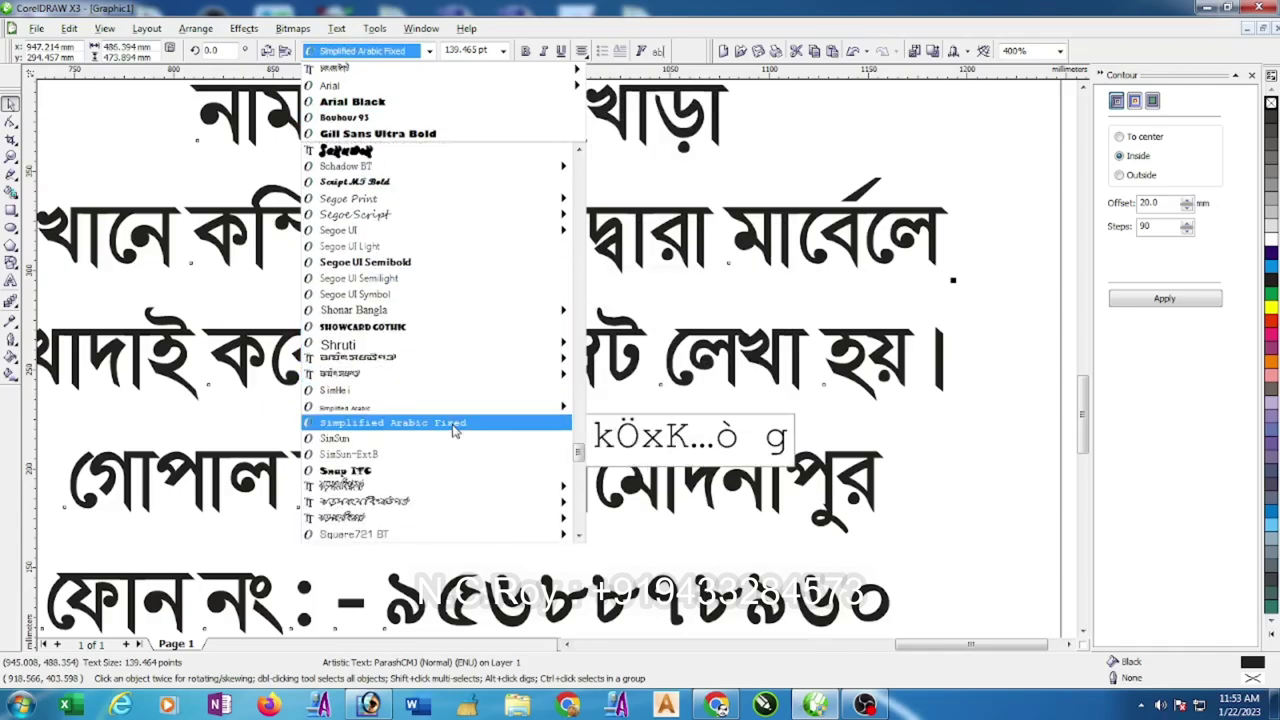
{"action": "scroll", "coordinate": [453, 430], "scroll_direction": "down", "scroll_amount": 4}
{"action": "scroll", "coordinate": [453, 430], "scroll_direction": "down", "scroll_amount": 5}
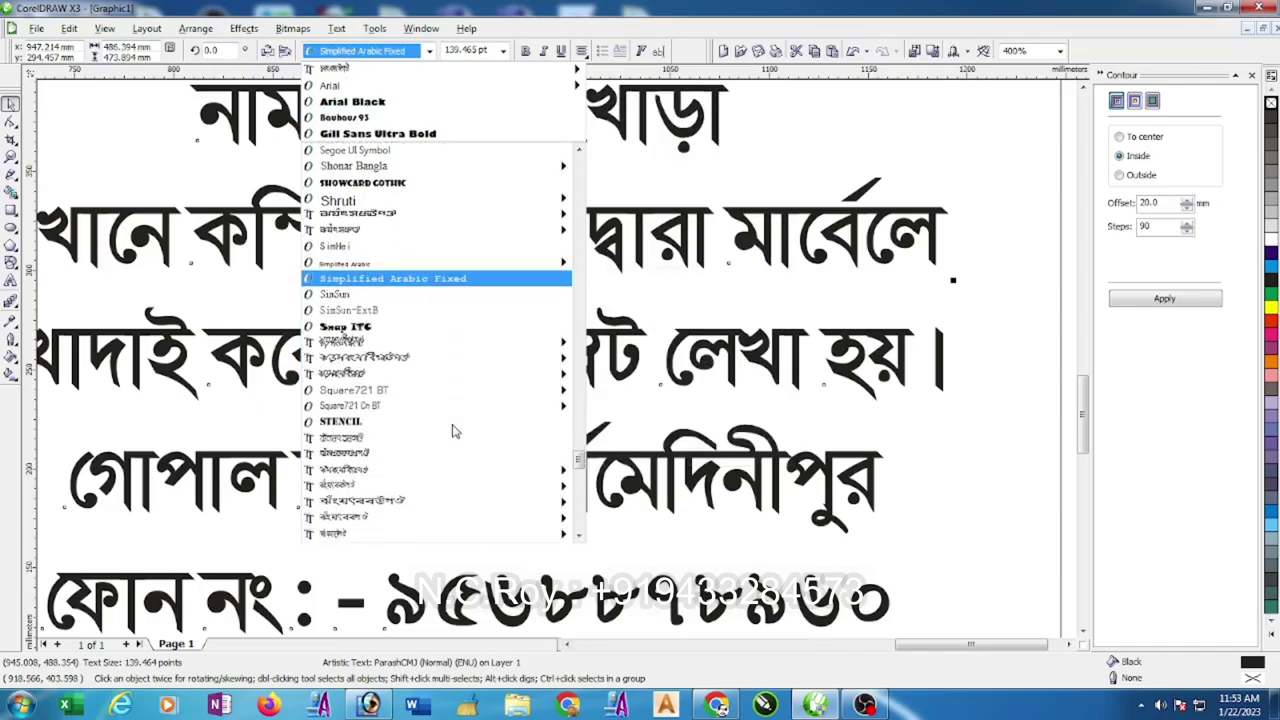
{"action": "scroll", "coordinate": [453, 431], "scroll_direction": "down", "scroll_amount": 3}
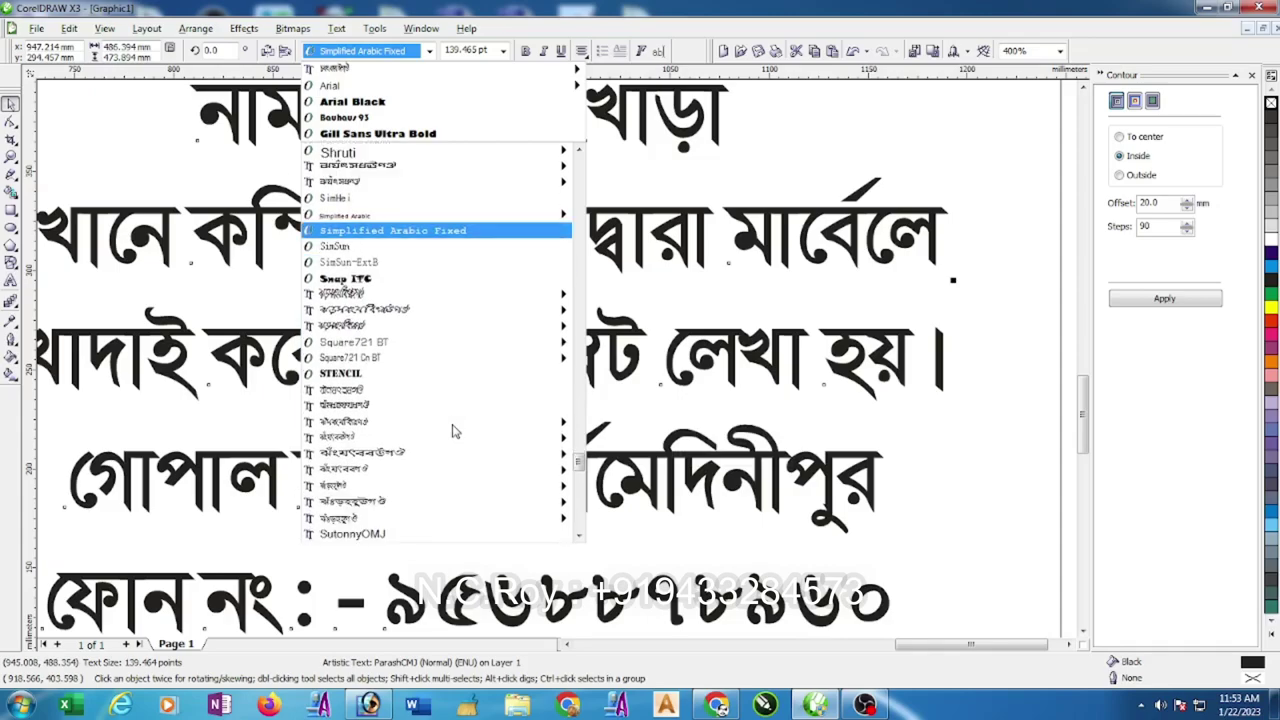
{"action": "left_click", "coordinate": [415, 490]}
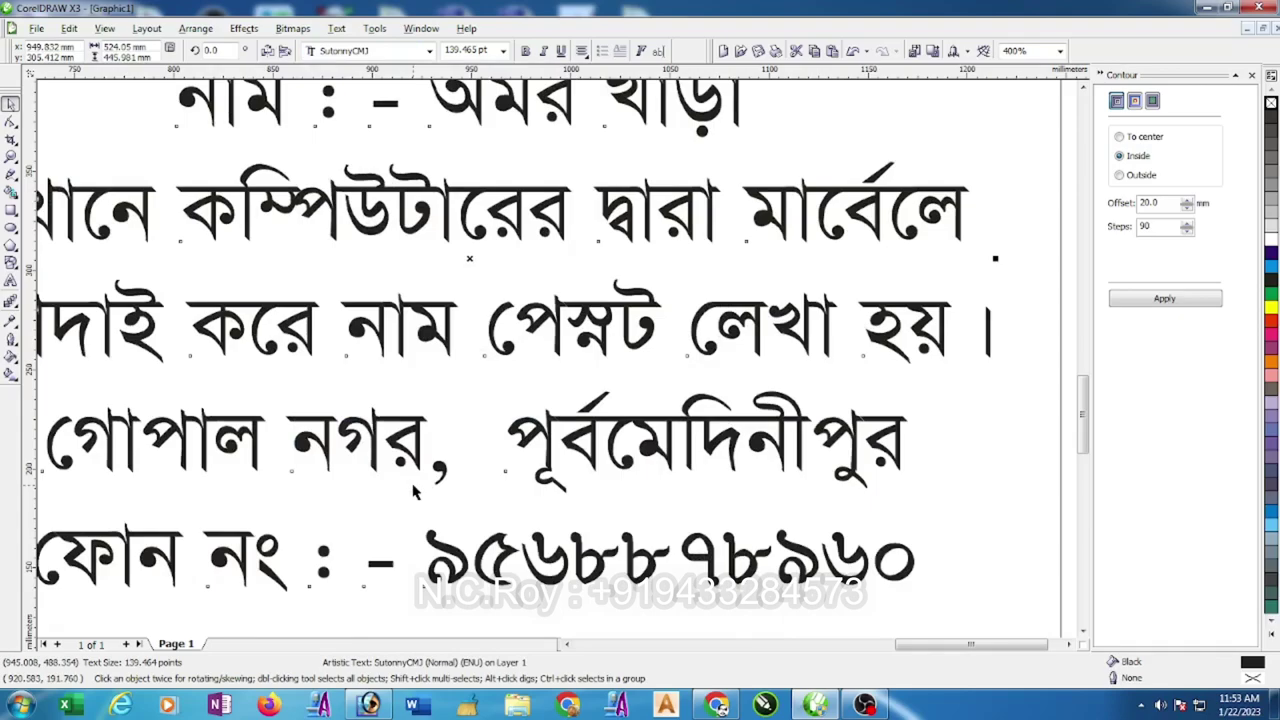
Try another Bengali font and SushreeMJ, then return the text to SutonnyCMJ.
{"action": "left_click", "coordinate": [429, 51]}
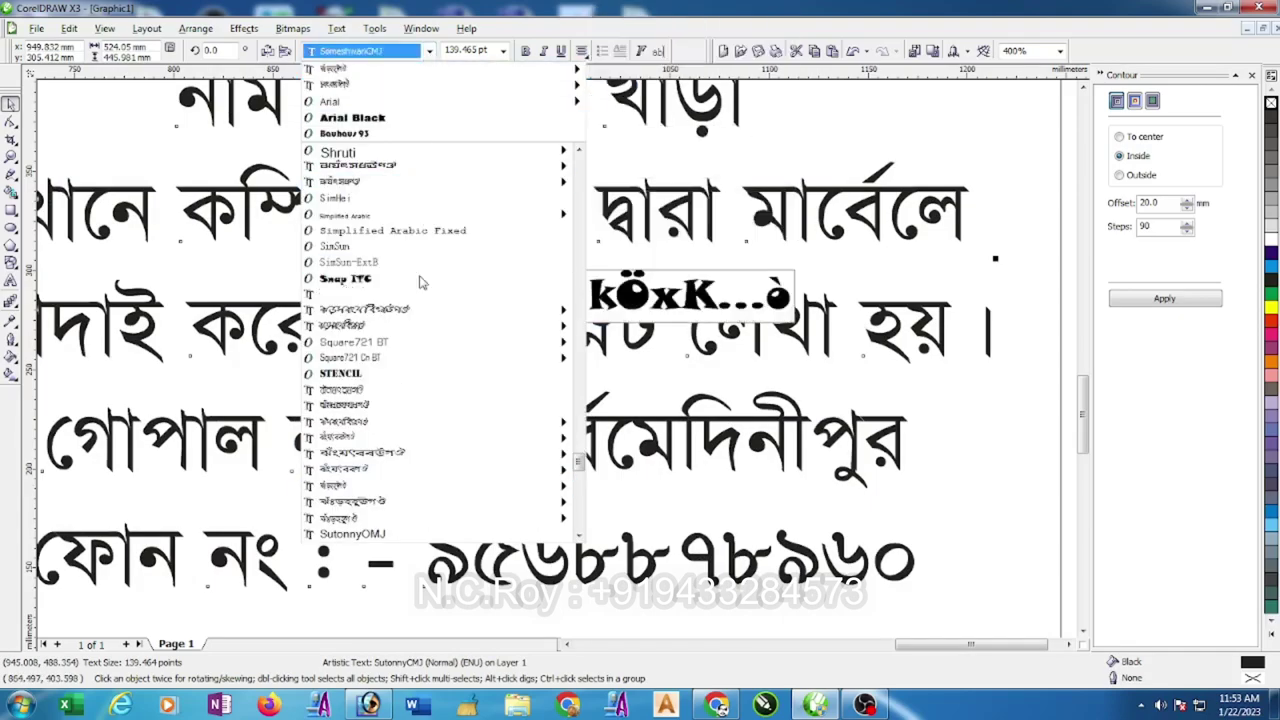
{"action": "left_click", "coordinate": [363, 503]}
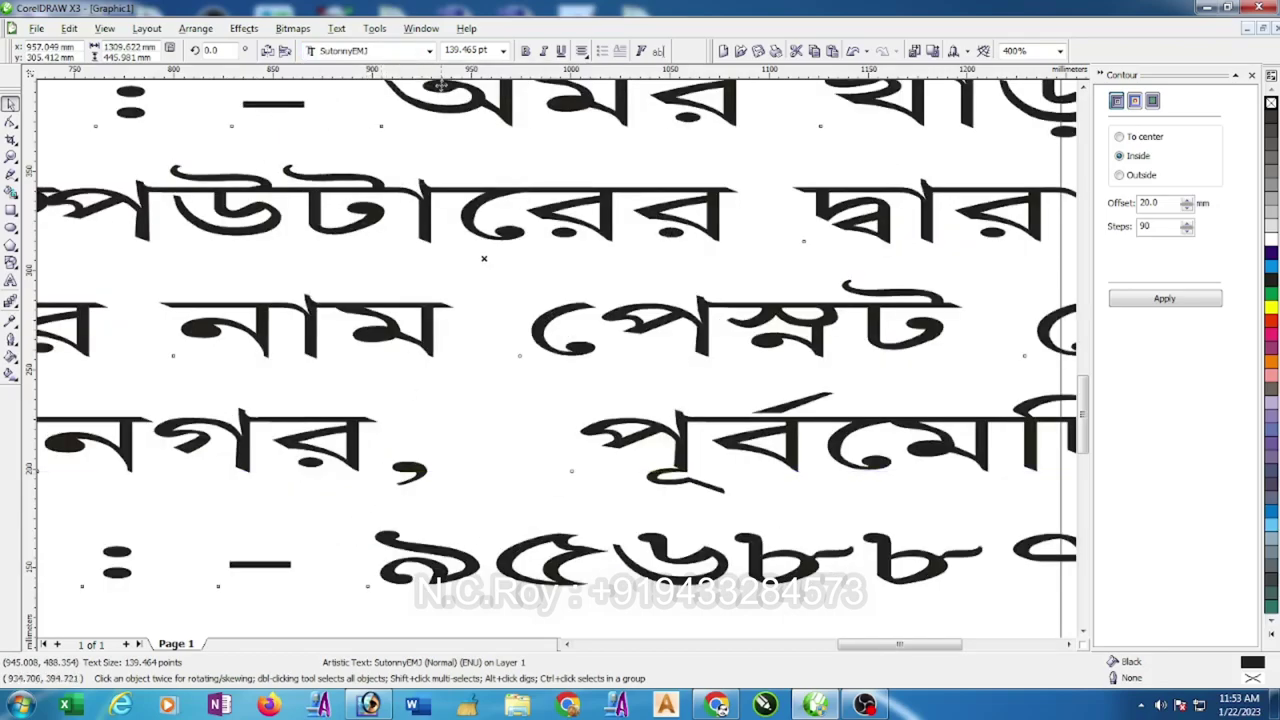
{"action": "left_click", "coordinate": [430, 51]}
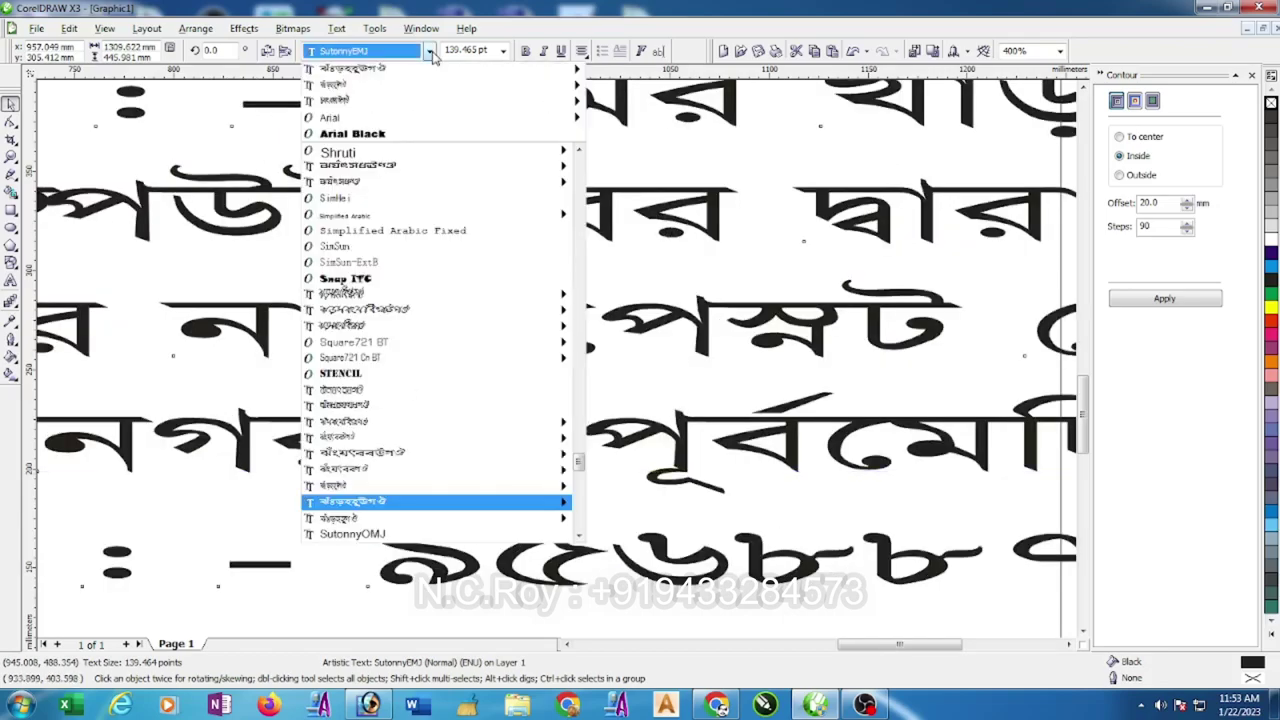
{"action": "left_click", "coordinate": [420, 450]}
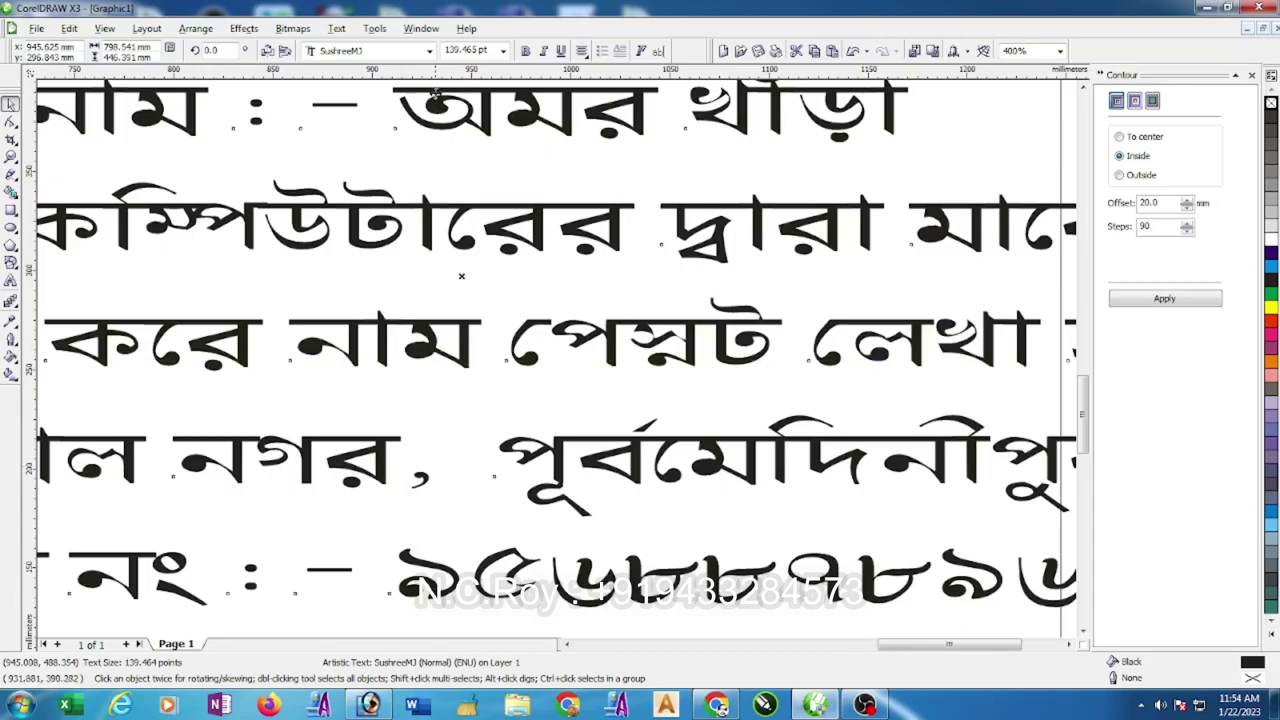
{"action": "left_click", "coordinate": [430, 51]}
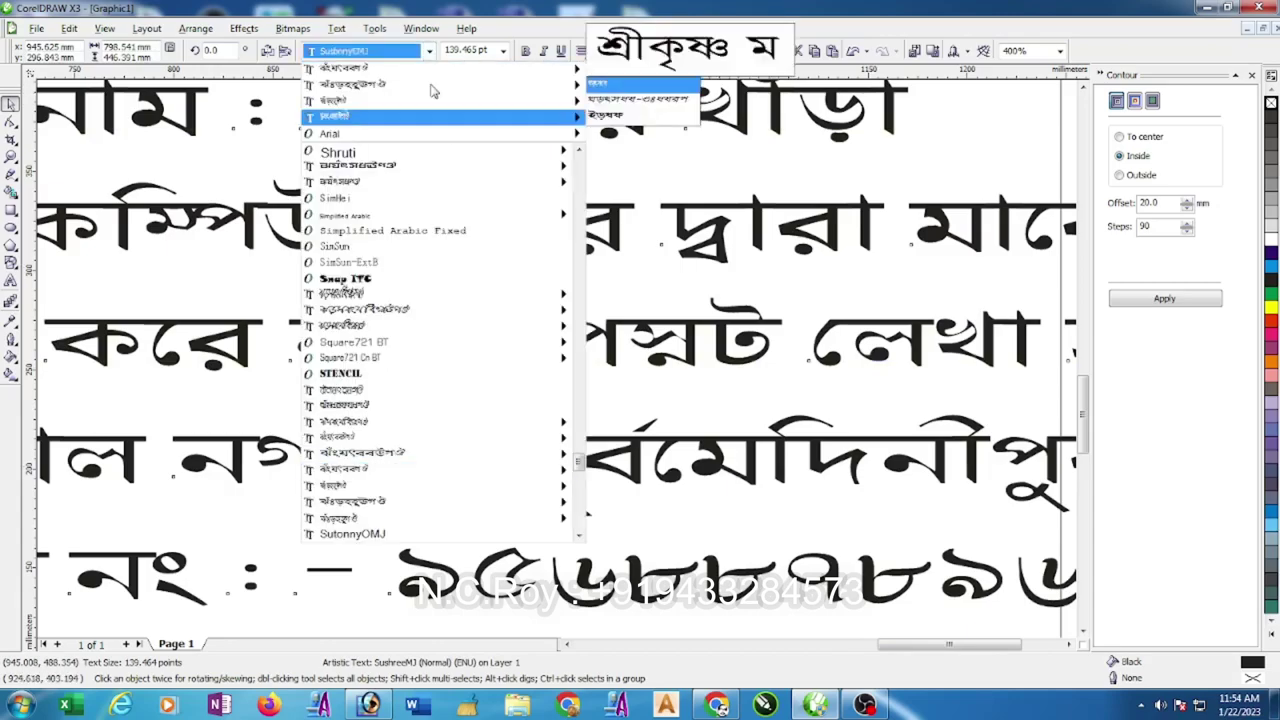
{"action": "left_click", "coordinate": [440, 486]}
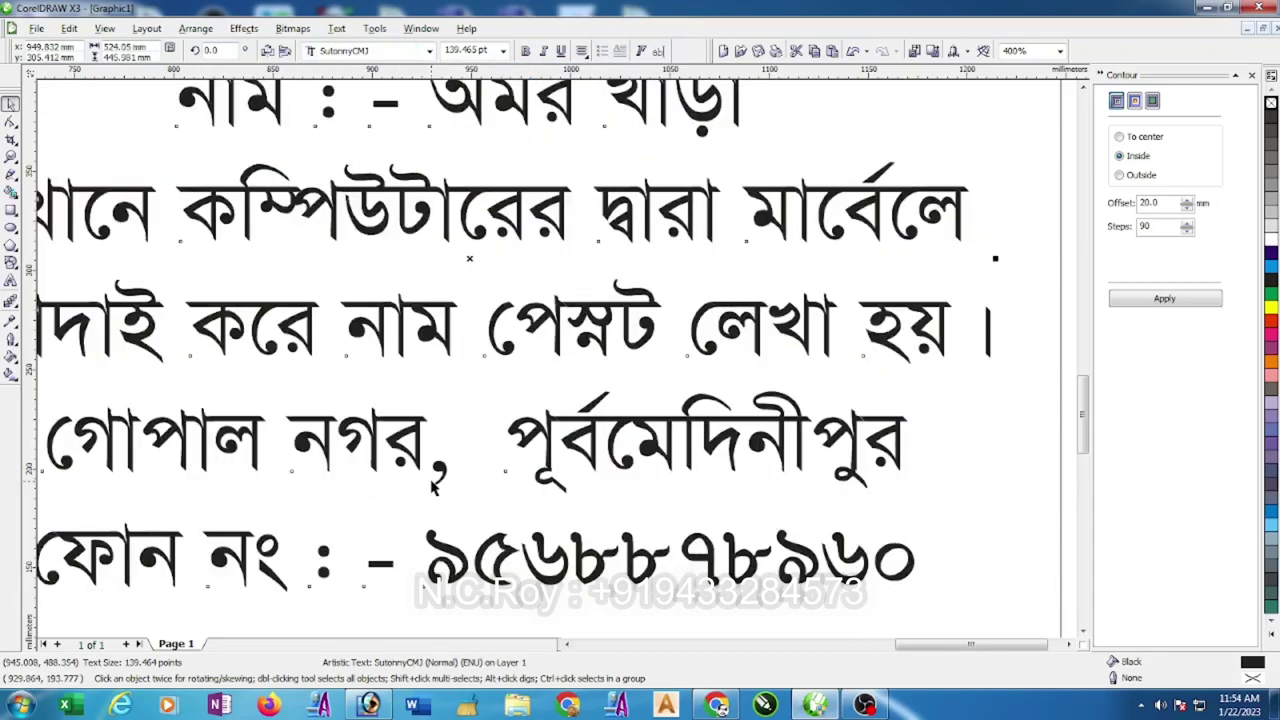
{"action": "left_click", "coordinate": [430, 51]}
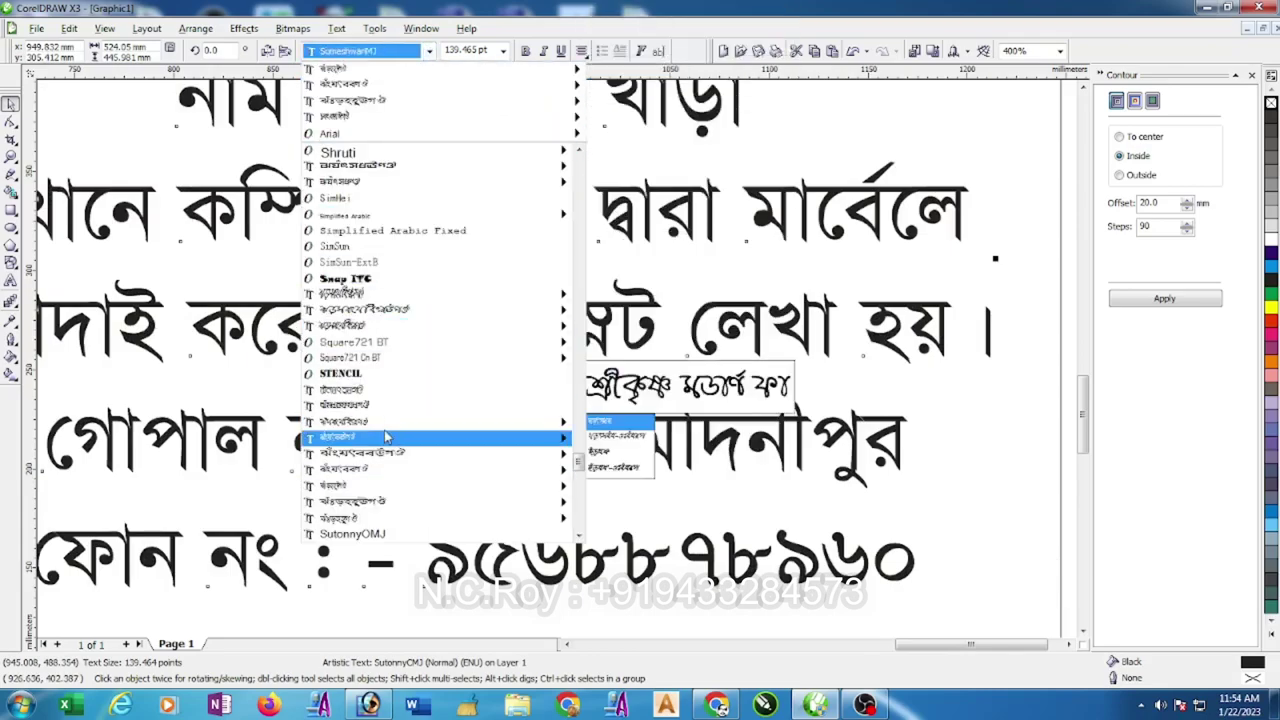
{"action": "left_click", "coordinate": [380, 490]}
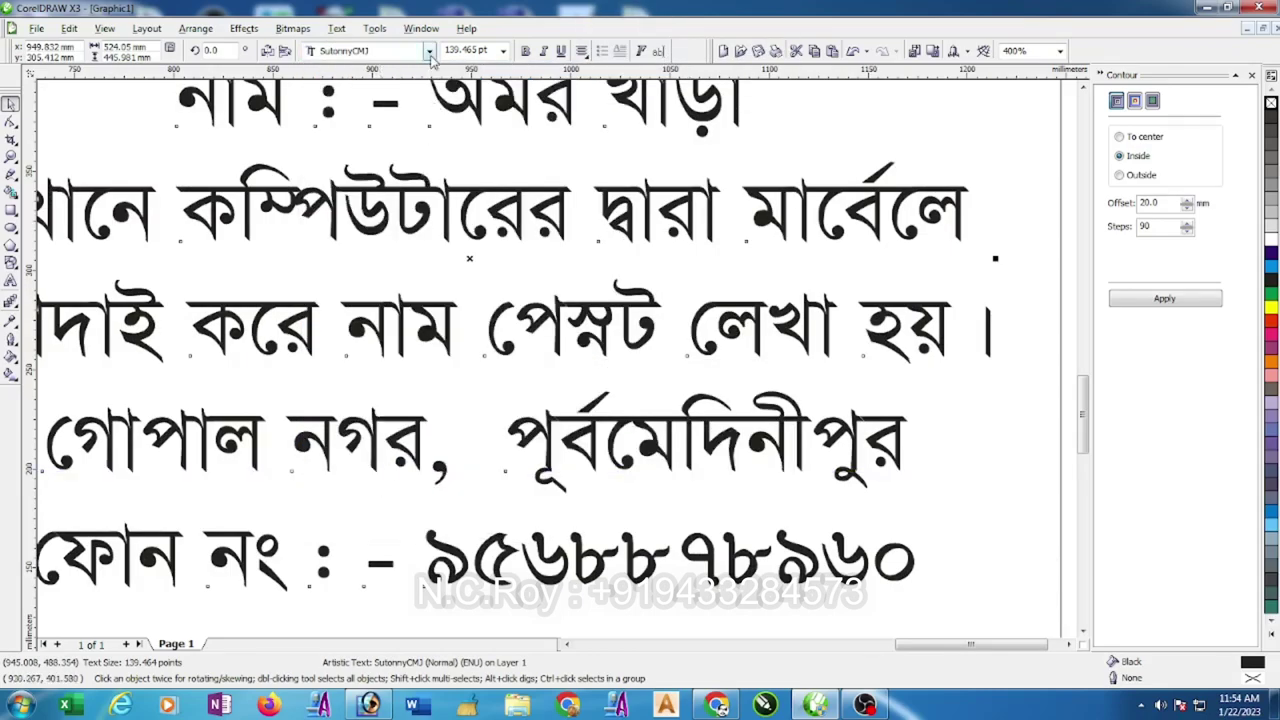
Try SushreeMJ once more, then settle on SutonnyMJ for the nameplate text.
{"action": "left_click", "coordinate": [379, 52]}
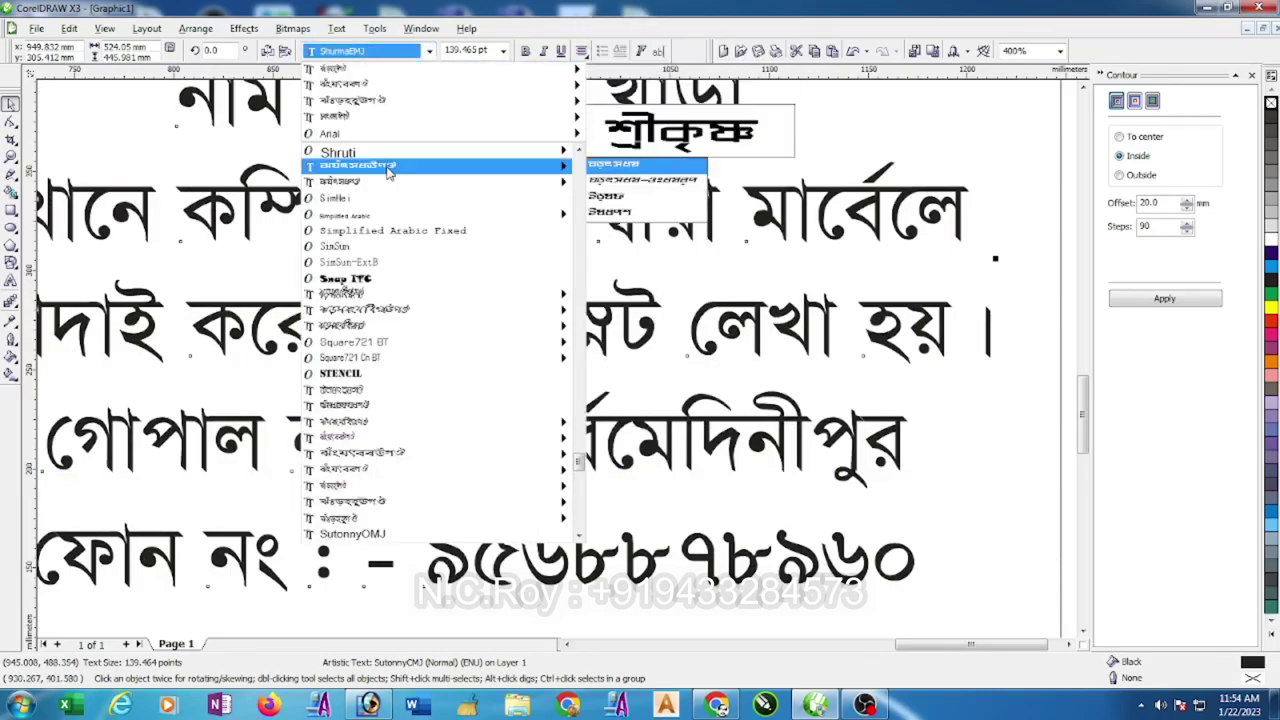
{"action": "left_click", "coordinate": [383, 477]}
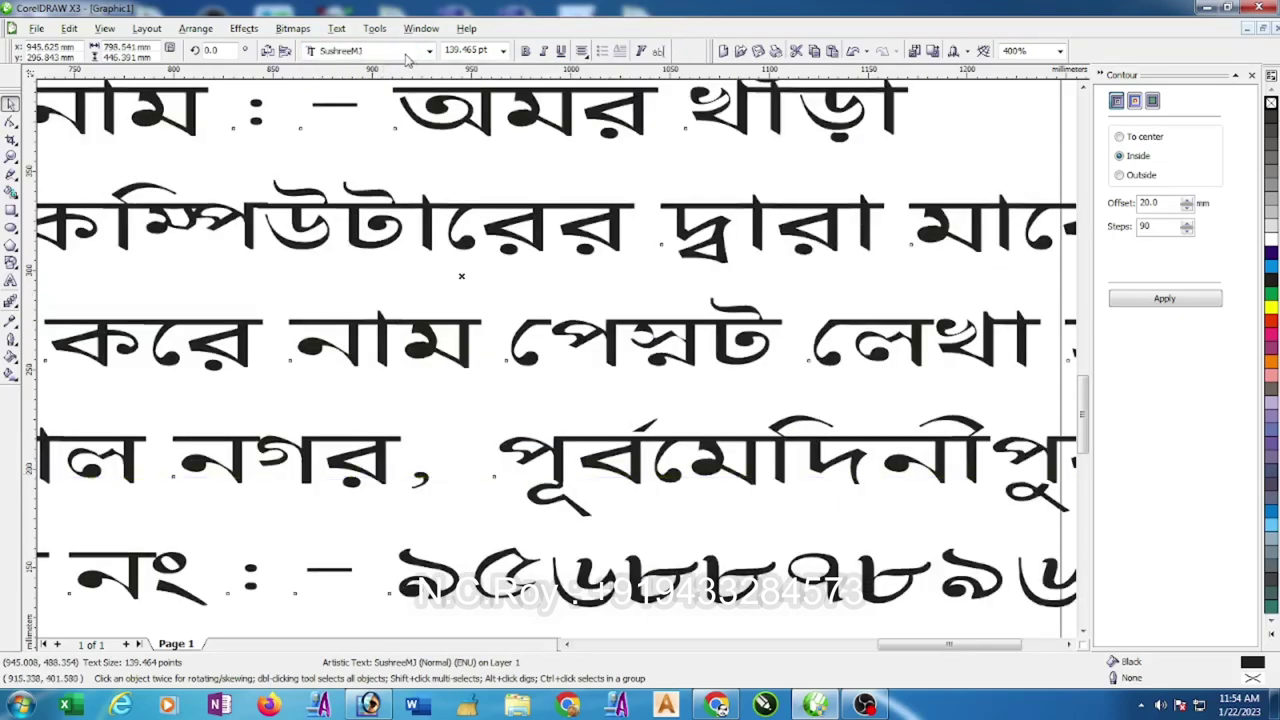
{"action": "left_click", "coordinate": [430, 52]}
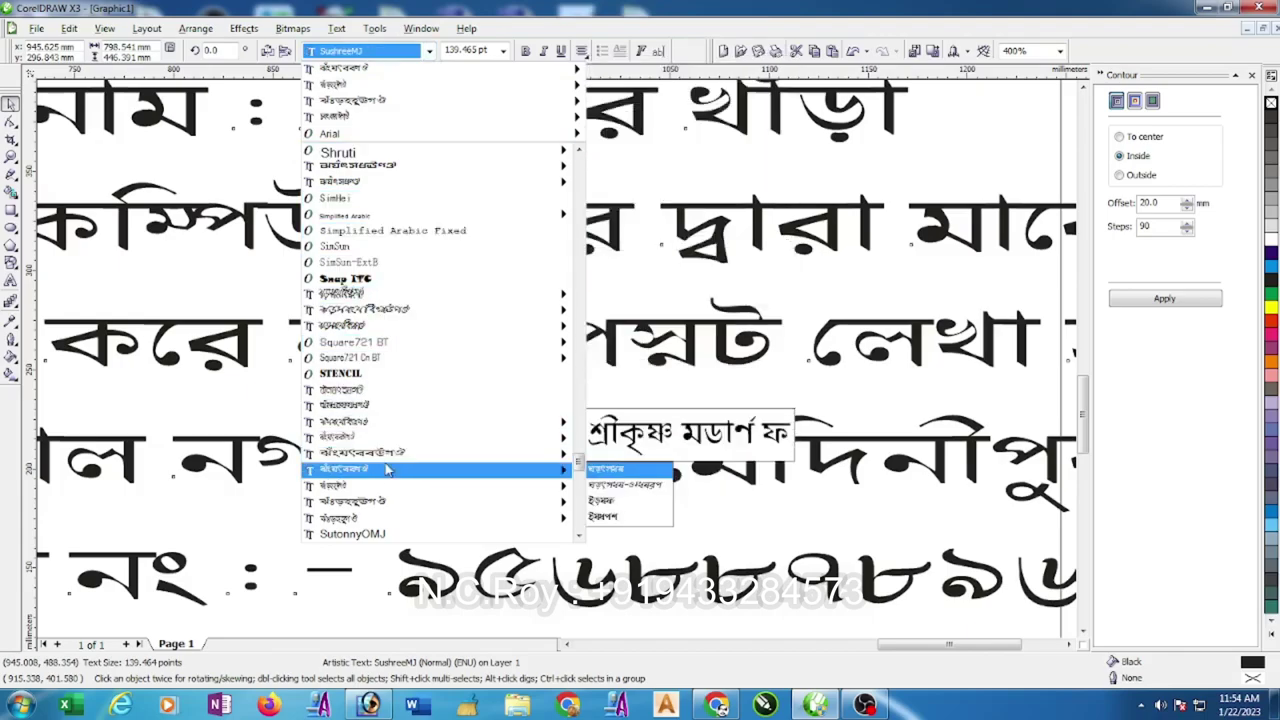
{"action": "left_click", "coordinate": [385, 517]}
Squeeze the text block to about 66.7% width (about 527 mm), then deselect it.
{"action": "scroll", "coordinate": [461, 471], "scroll_direction": "down", "scroll_amount": 6}
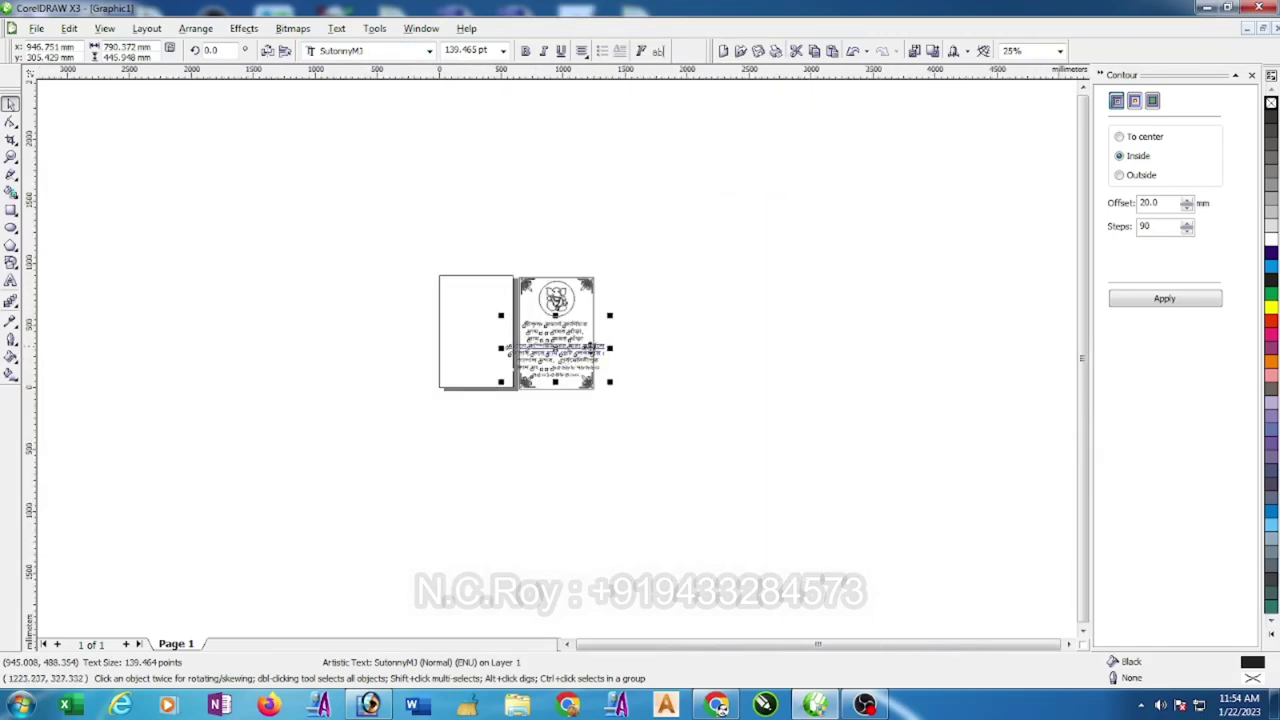
{"action": "scroll", "coordinate": [624, 354], "scroll_direction": "up", "scroll_amount": 3}
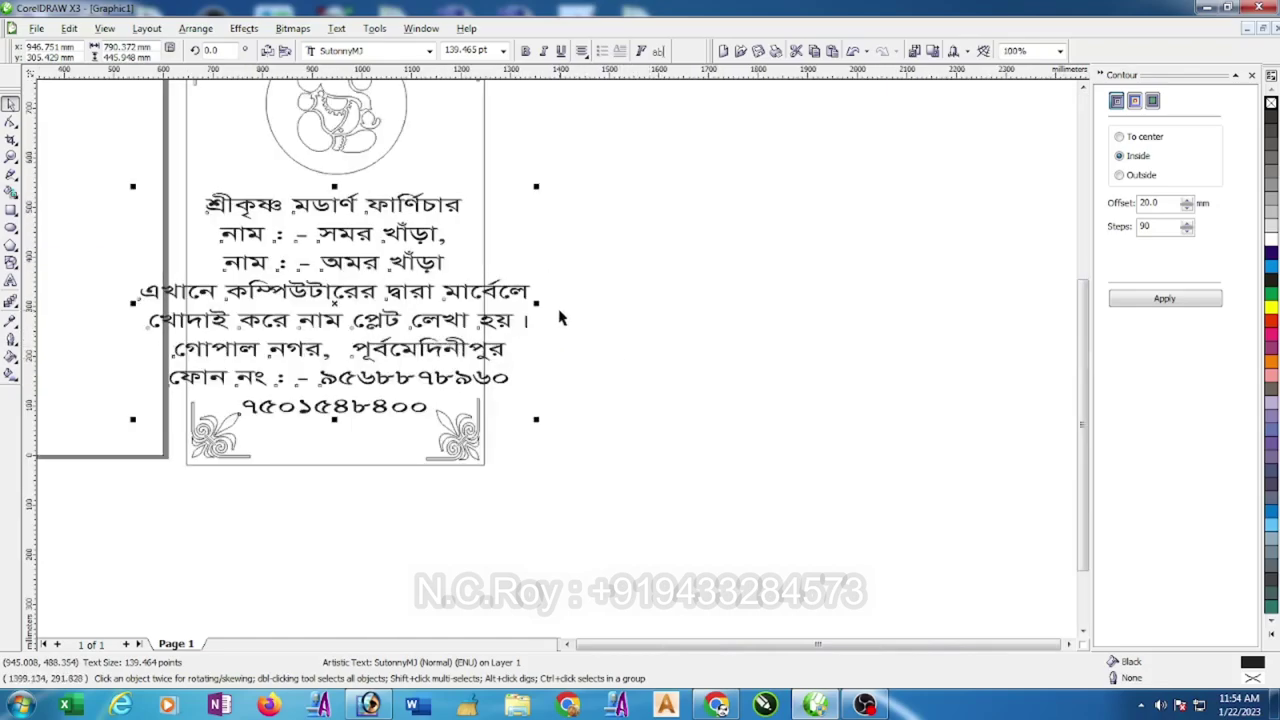
{"action": "left_click_drag", "start_coordinate": [536, 302], "coordinate": [472, 318]}
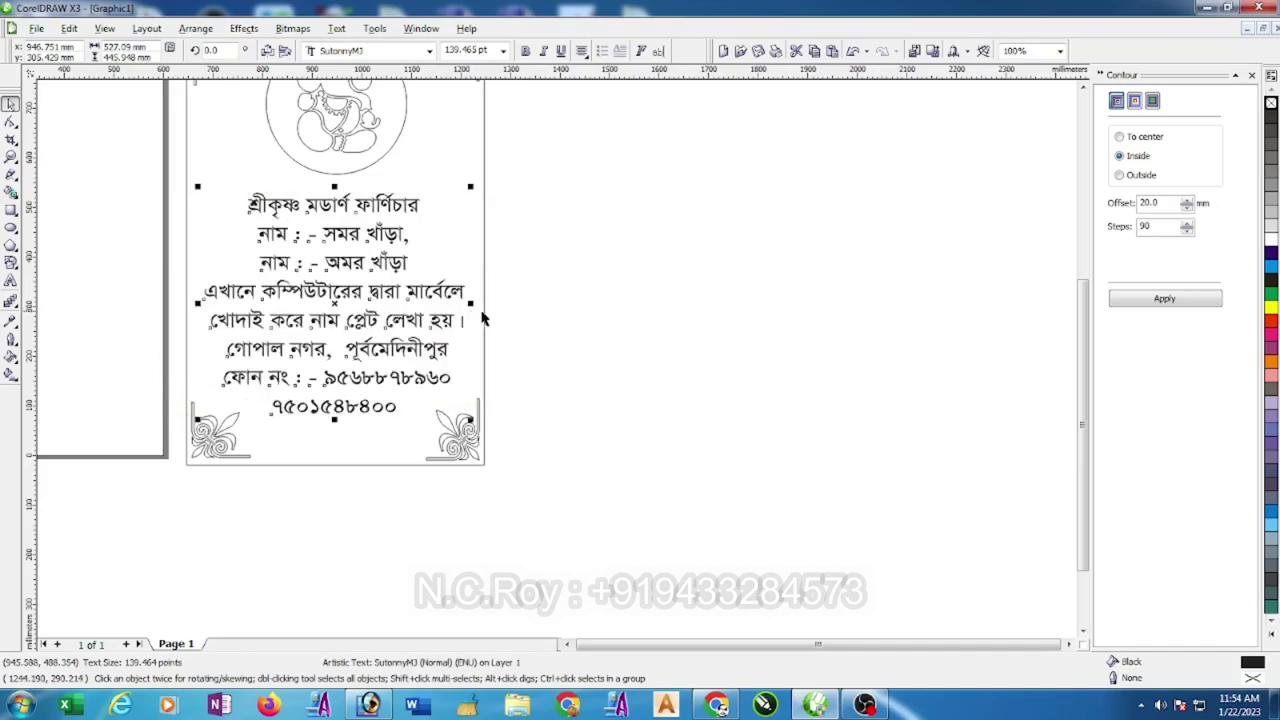
{"action": "left_click", "coordinate": [620, 280]}
{"action": "scroll", "coordinate": [549, 363], "scroll_direction": "down", "scroll_amount": 2}
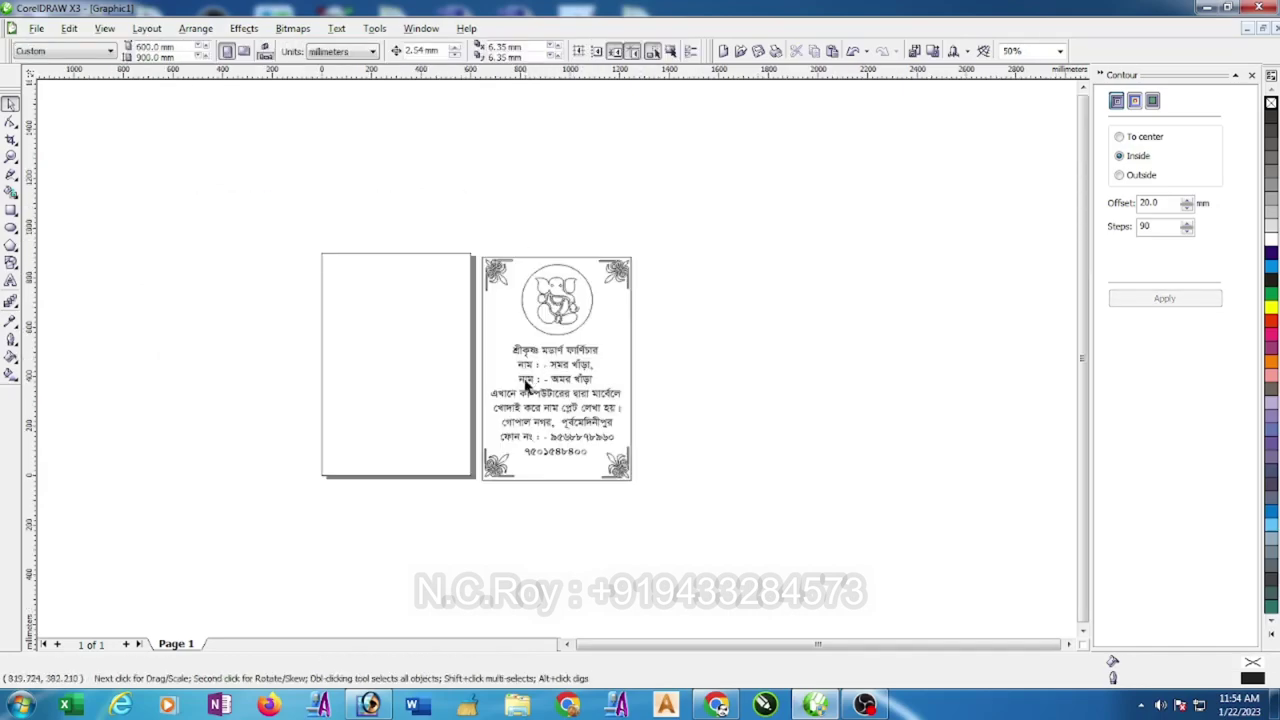
{"action": "scroll", "coordinate": [560, 385], "scroll_direction": "up", "scroll_amount": 2}
Remove the Bengali text's fill and give it a black hairline outline.
{"action": "left_click", "coordinate": [660, 415]}
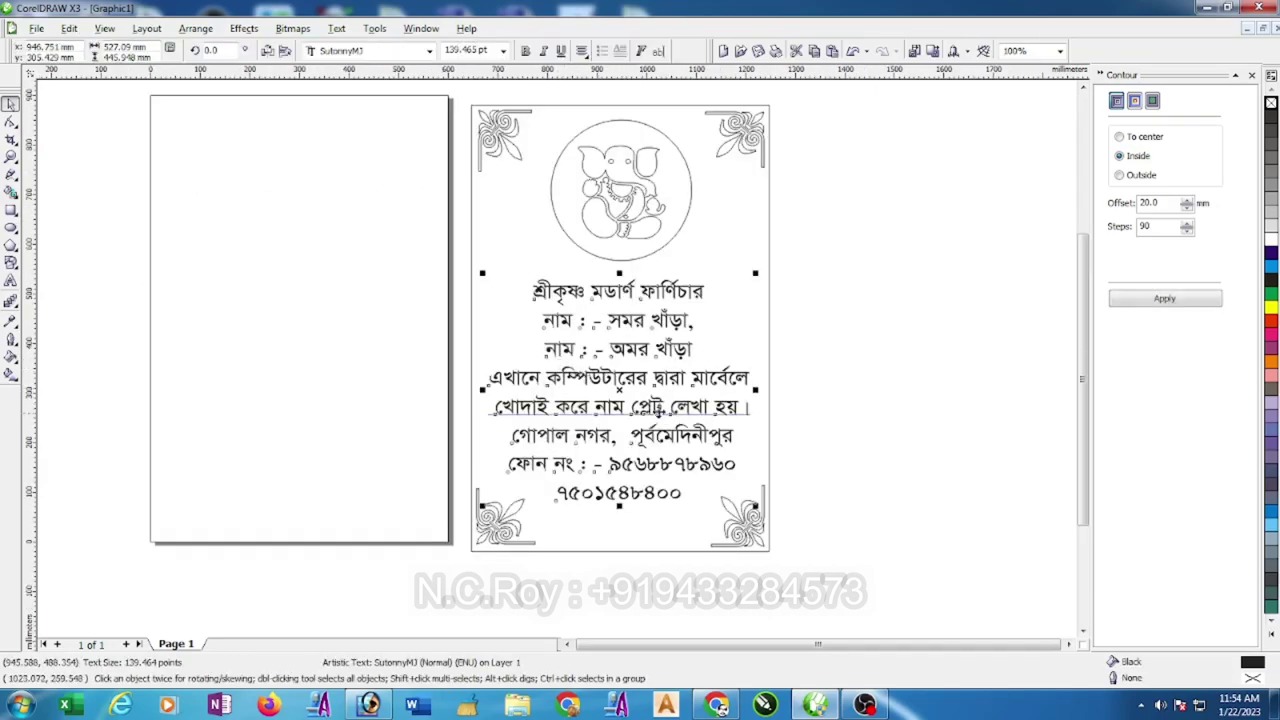
{"action": "scroll", "coordinate": [620, 385], "scroll_direction": "up", "scroll_amount": 2}
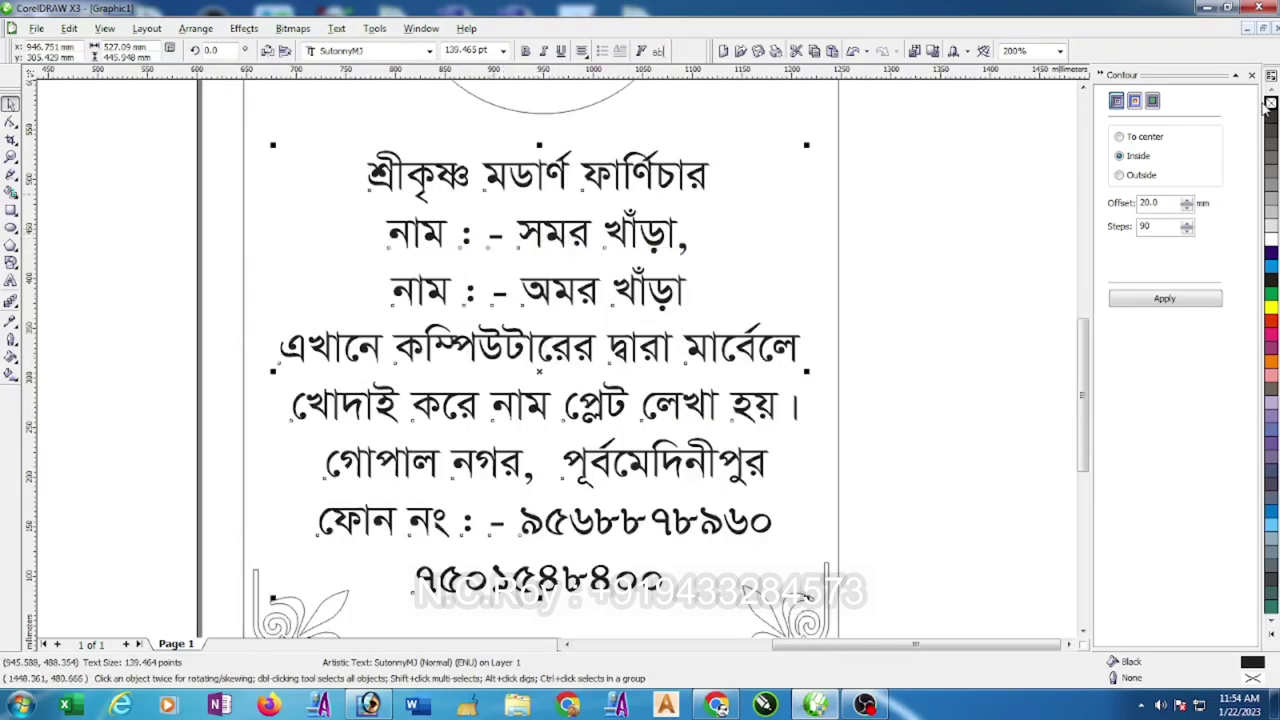
{"action": "left_click", "coordinate": [1271, 104]}
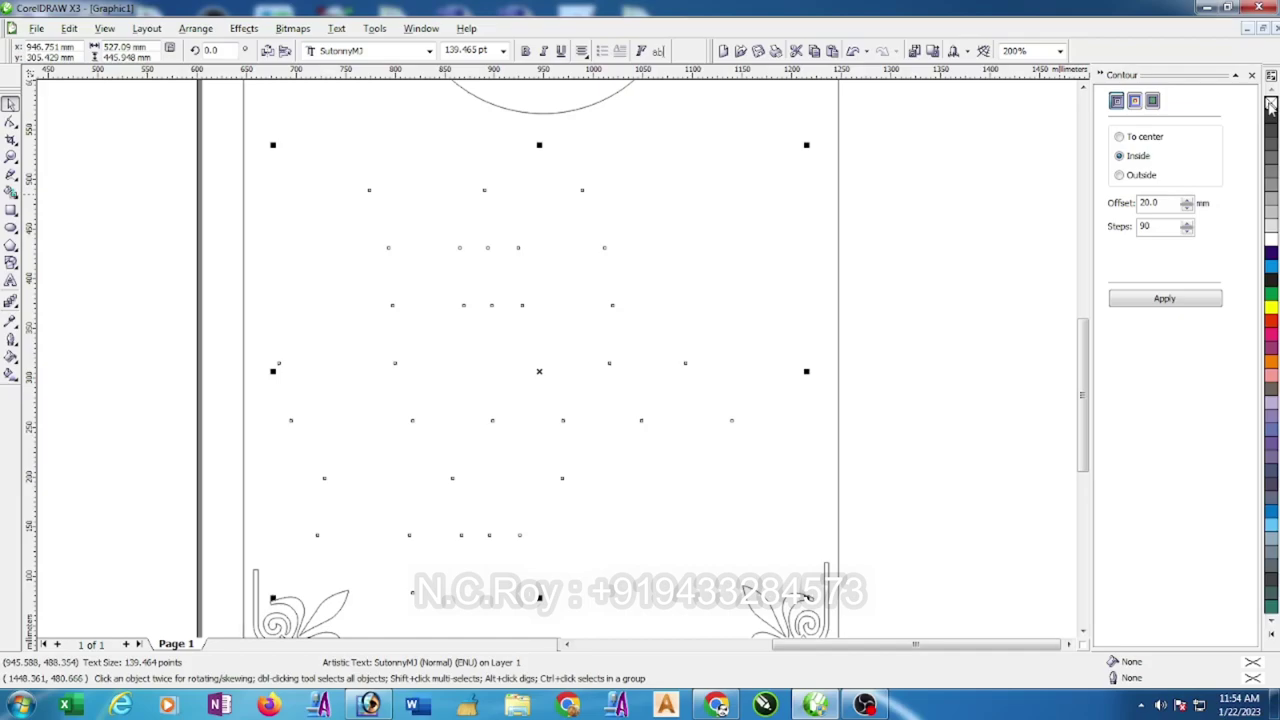
{"action": "right_click", "coordinate": [1271, 118]}
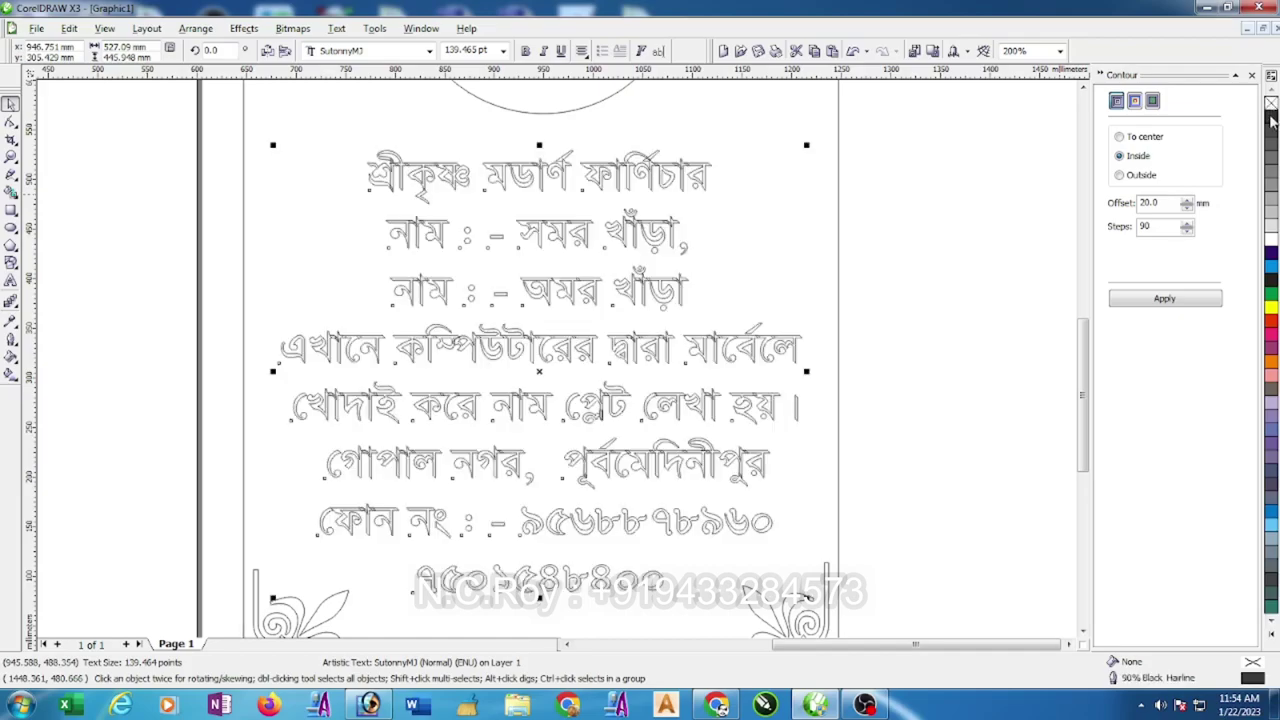
Deselect to inspect the letter outlines, then marquee-select the whole Bengali text block.
{"action": "left_click", "coordinate": [997, 228]}
{"action": "scroll", "coordinate": [517, 377], "scroll_direction": "up", "scroll_amount": 2}
{"action": "scroll", "coordinate": [560, 363], "scroll_direction": "up", "scroll_amount": 1}
{"action": "scroll", "coordinate": [560, 363], "scroll_direction": "up", "scroll_amount": 1}
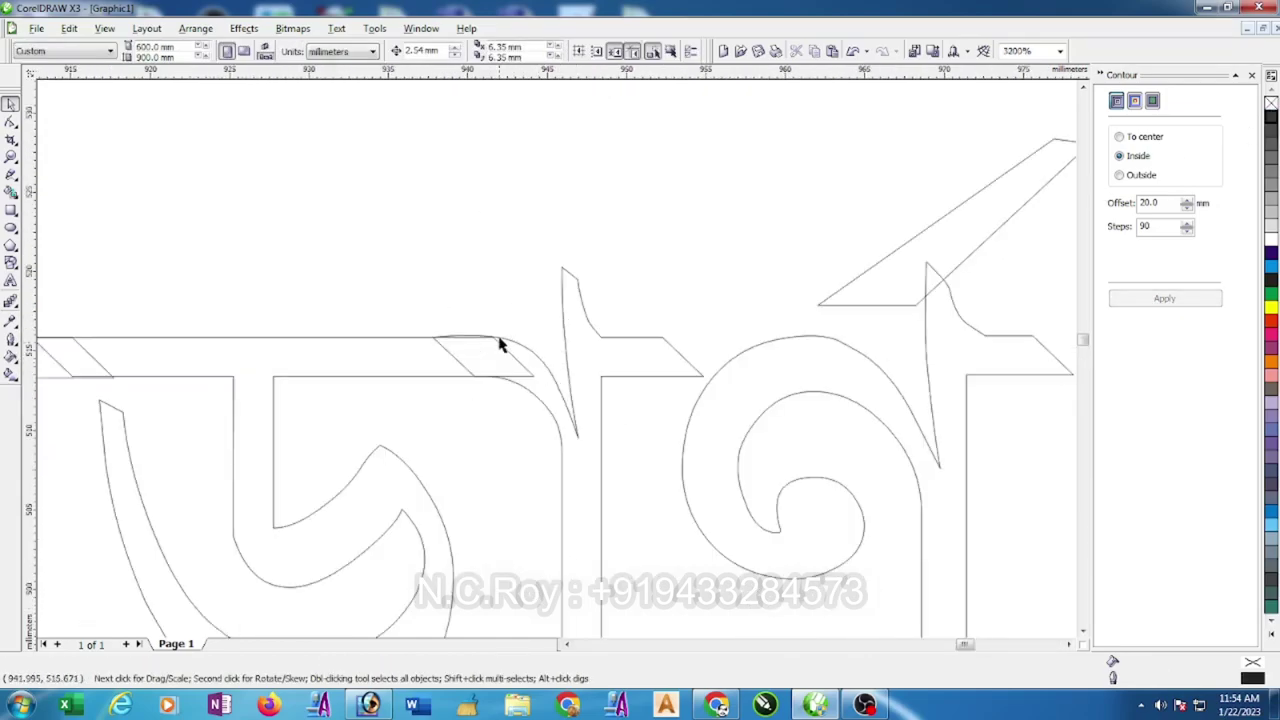
{"action": "scroll", "coordinate": [576, 382], "scroll_direction": "down", "scroll_amount": 2}
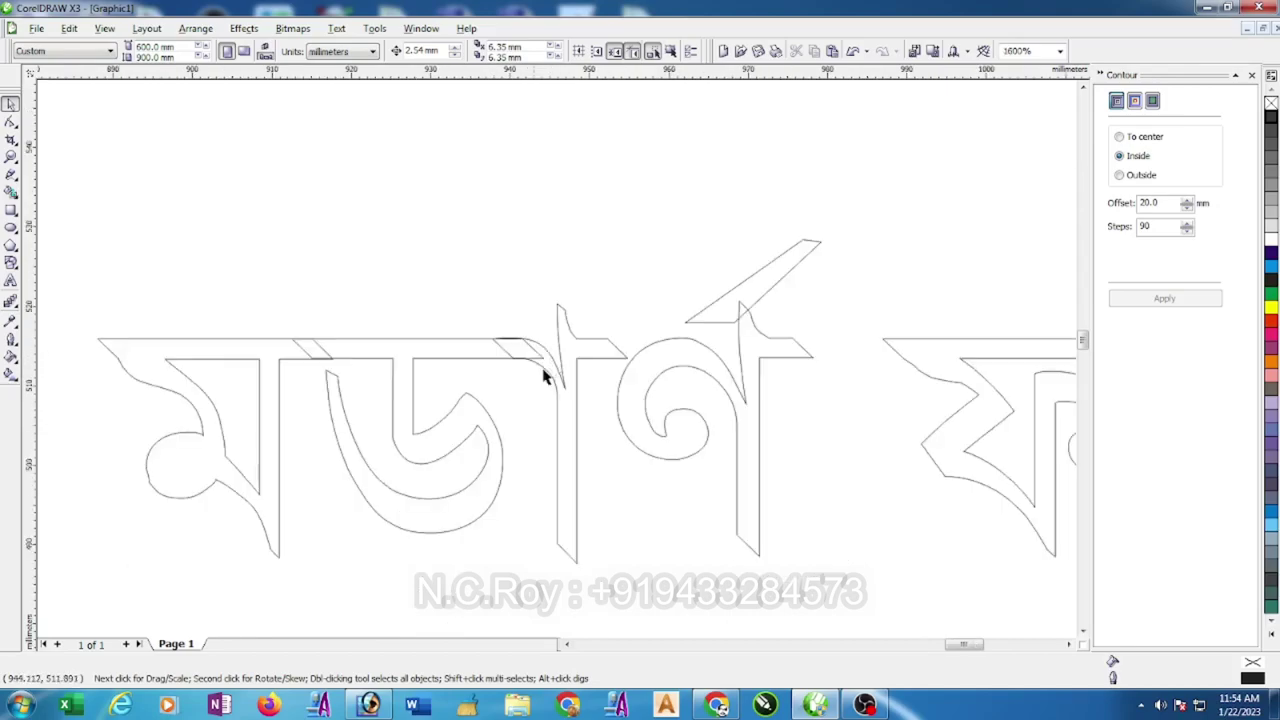
{"action": "scroll", "coordinate": [563, 357], "scroll_direction": "down", "scroll_amount": 2}
{"action": "scroll", "coordinate": [590, 455], "scroll_direction": "down", "scroll_amount": 1}
{"action": "scroll", "coordinate": [590, 455], "scroll_direction": "down", "scroll_amount": 1}
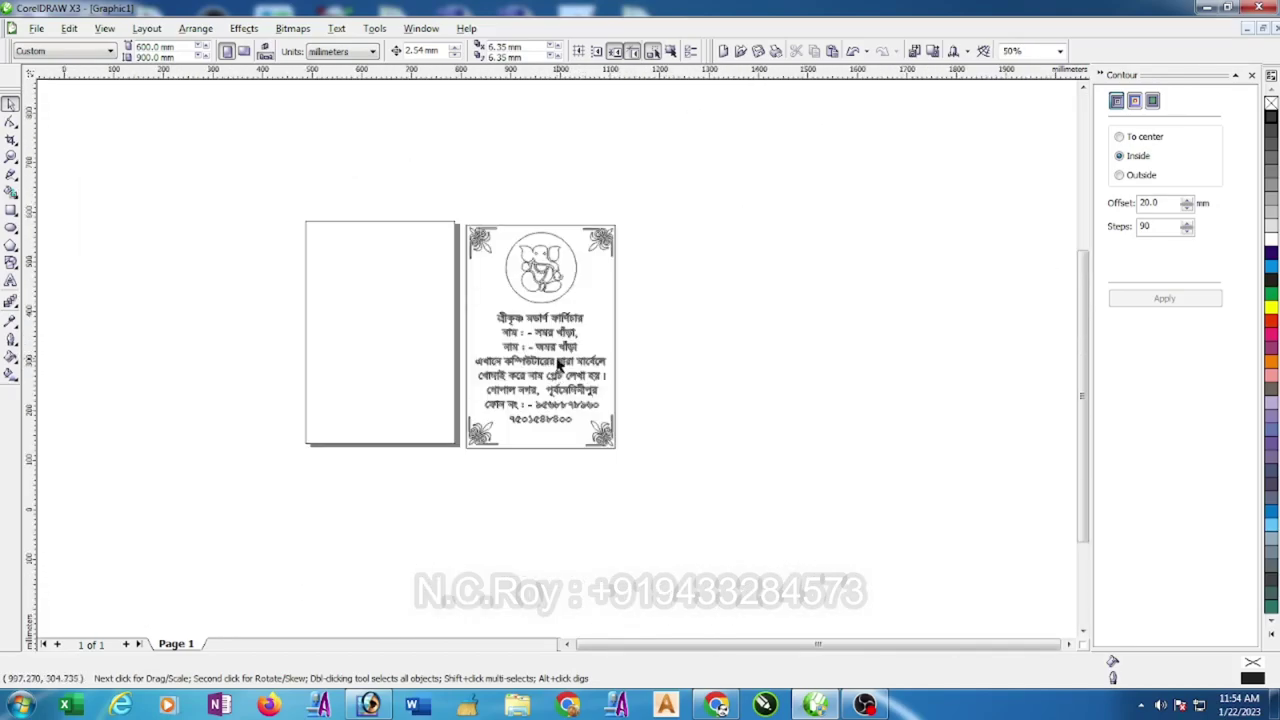
{"action": "scroll", "coordinate": [560, 370], "scroll_direction": "up", "scroll_amount": 3}
{"action": "scroll", "coordinate": [538, 366], "scroll_direction": "down", "scroll_amount": 2}
{"action": "left_click_drag", "start_coordinate": [357, 282], "coordinate": [675, 510]}
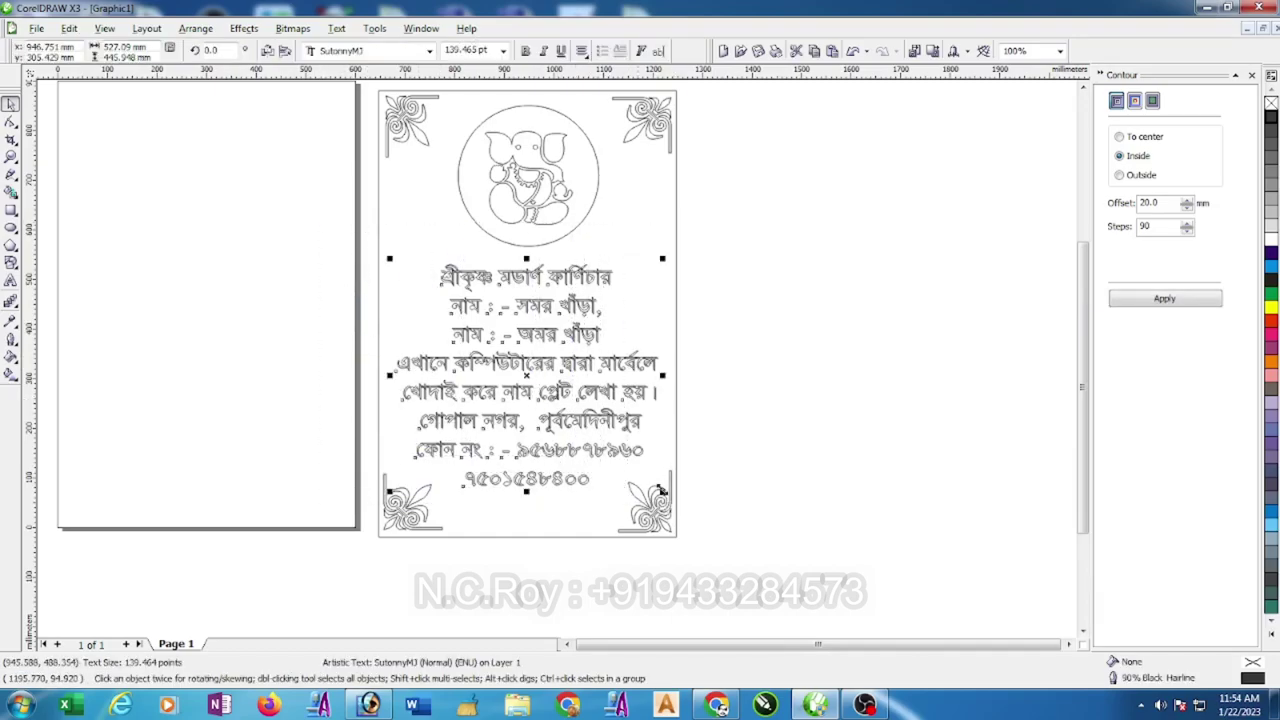
{"action": "left_click", "coordinate": [195, 28]}
{"action": "mouse_move", "coordinate": [320, 249]}
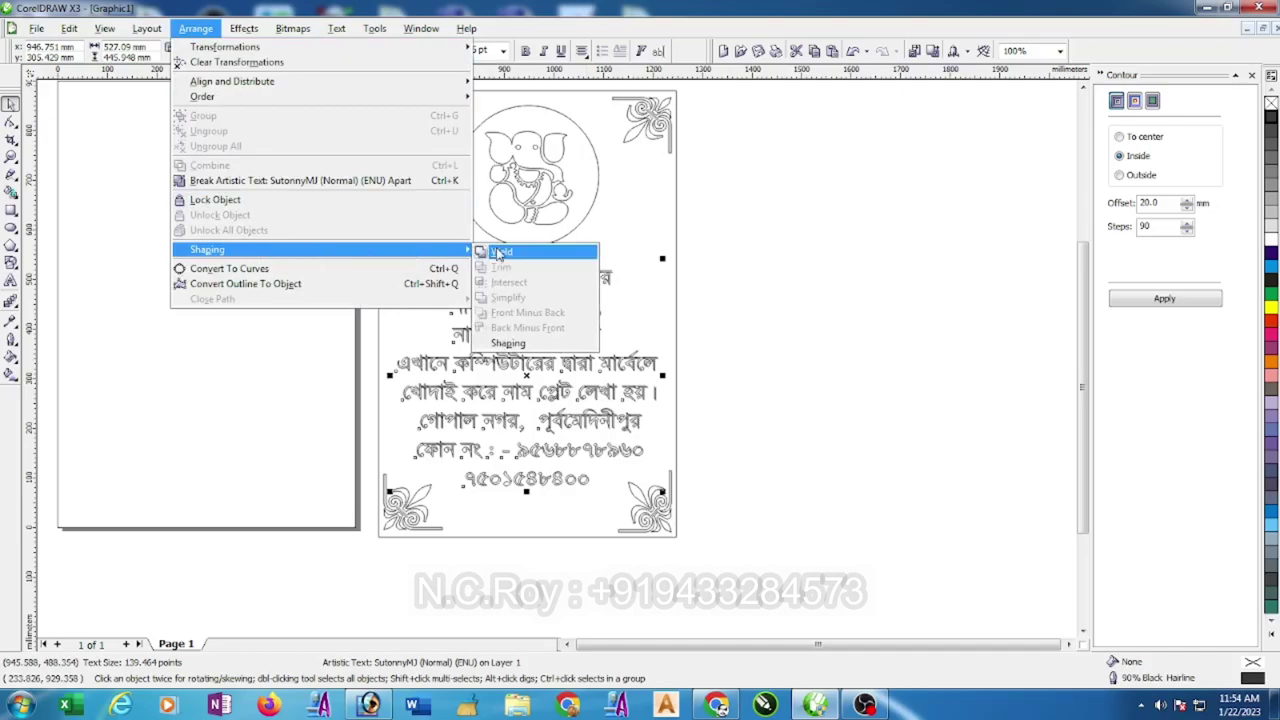
Weld the Bengali text into a single curve using Arrange > Shaping.
{"action": "left_click", "coordinate": [499, 252]}
{"action": "left_click", "coordinate": [495, 247]}
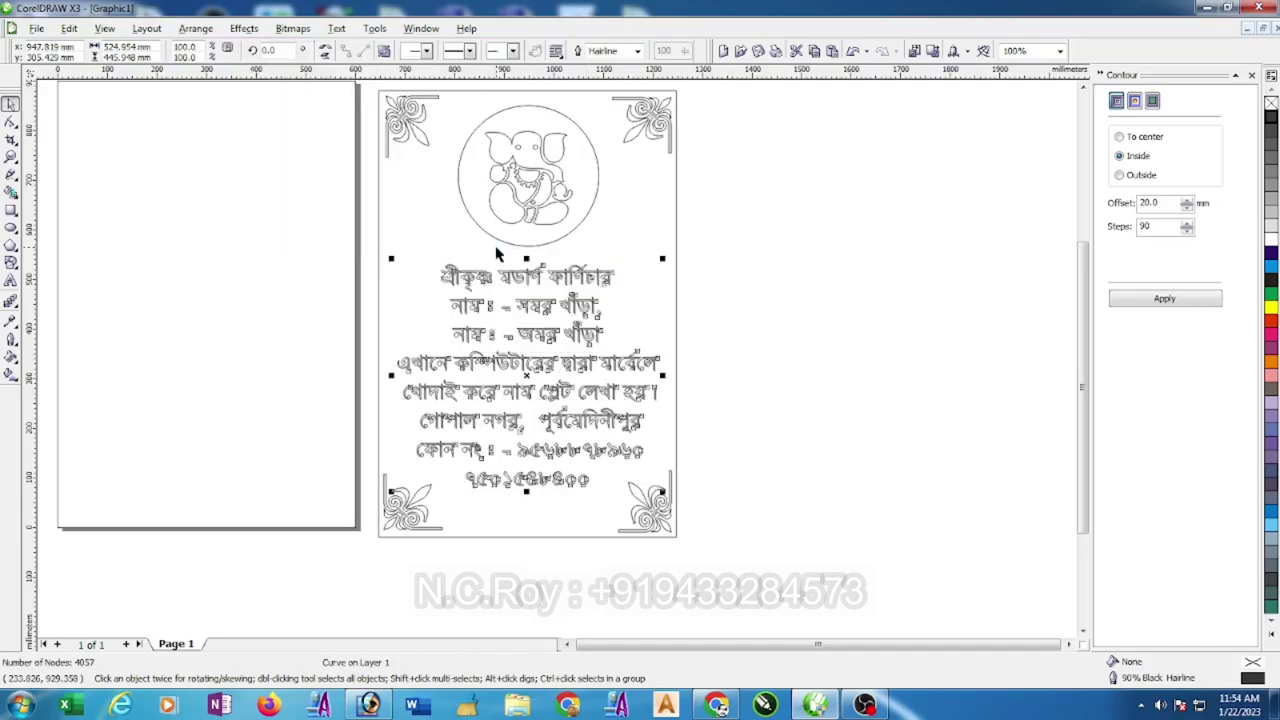
{"action": "left_click", "coordinate": [748, 316]}
{"action": "scroll", "coordinate": [557, 365], "scroll_direction": "up", "scroll_amount": 2}
{"action": "scroll", "coordinate": [288, 376], "scroll_direction": "up", "scroll_amount": 1}
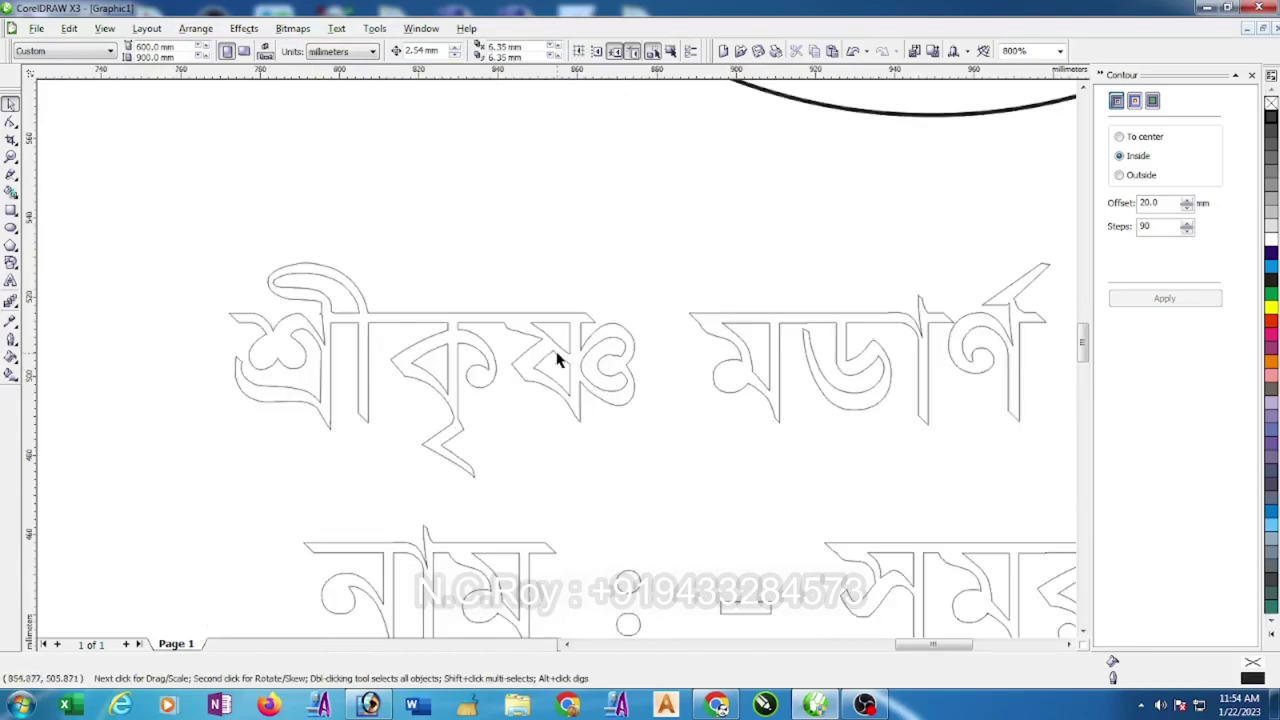
{"action": "scroll", "coordinate": [563, 449], "scroll_direction": "down", "scroll_amount": 2}
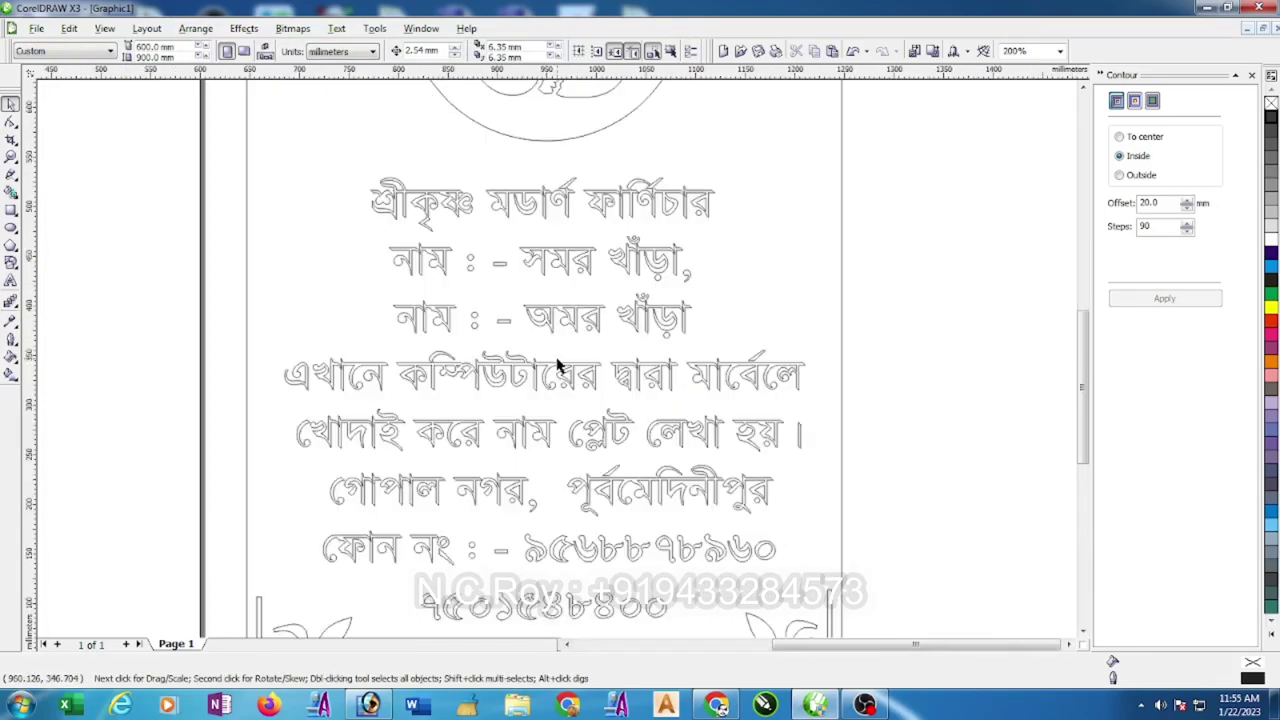
{"action": "scroll", "coordinate": [557, 352], "scroll_direction": "down", "scroll_amount": 2}
Ungroup all parts of the nameplate and combine them into one 4821-node curve.
{"action": "left_click_drag", "start_coordinate": [466, 190], "coordinate": [665, 478]}
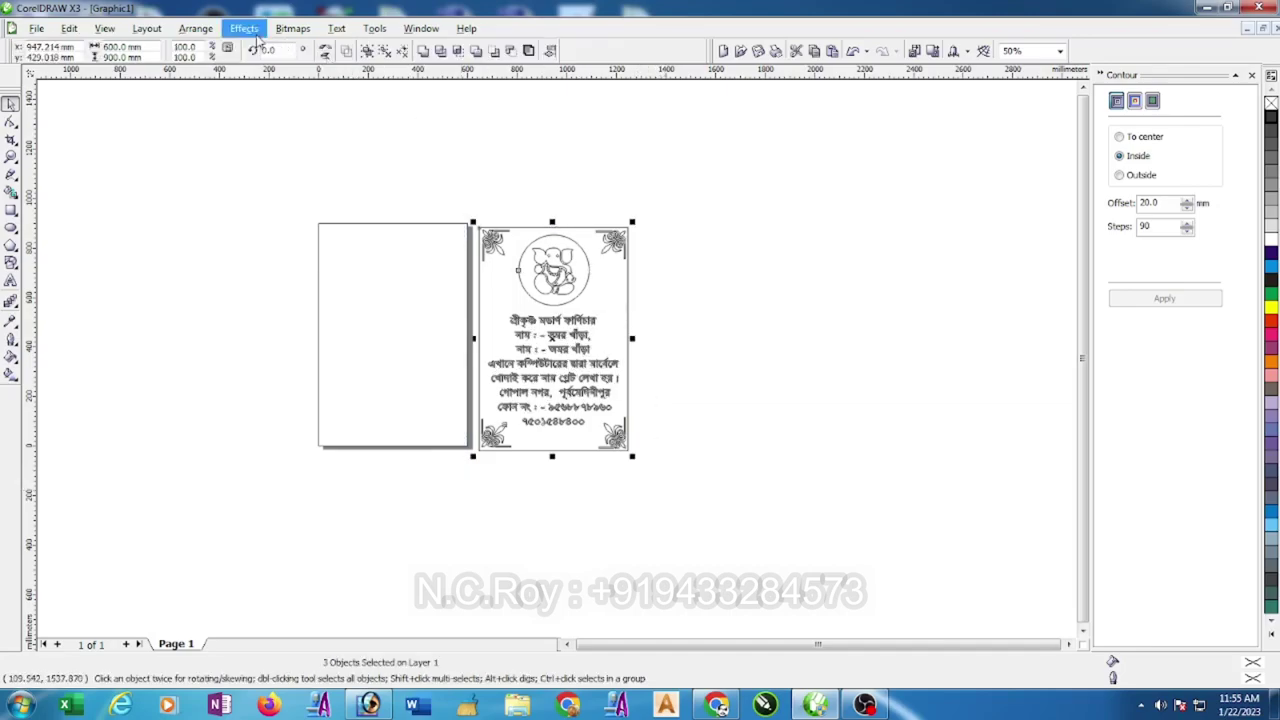
{"action": "left_click", "coordinate": [200, 34]}
{"action": "left_click", "coordinate": [235, 146]}
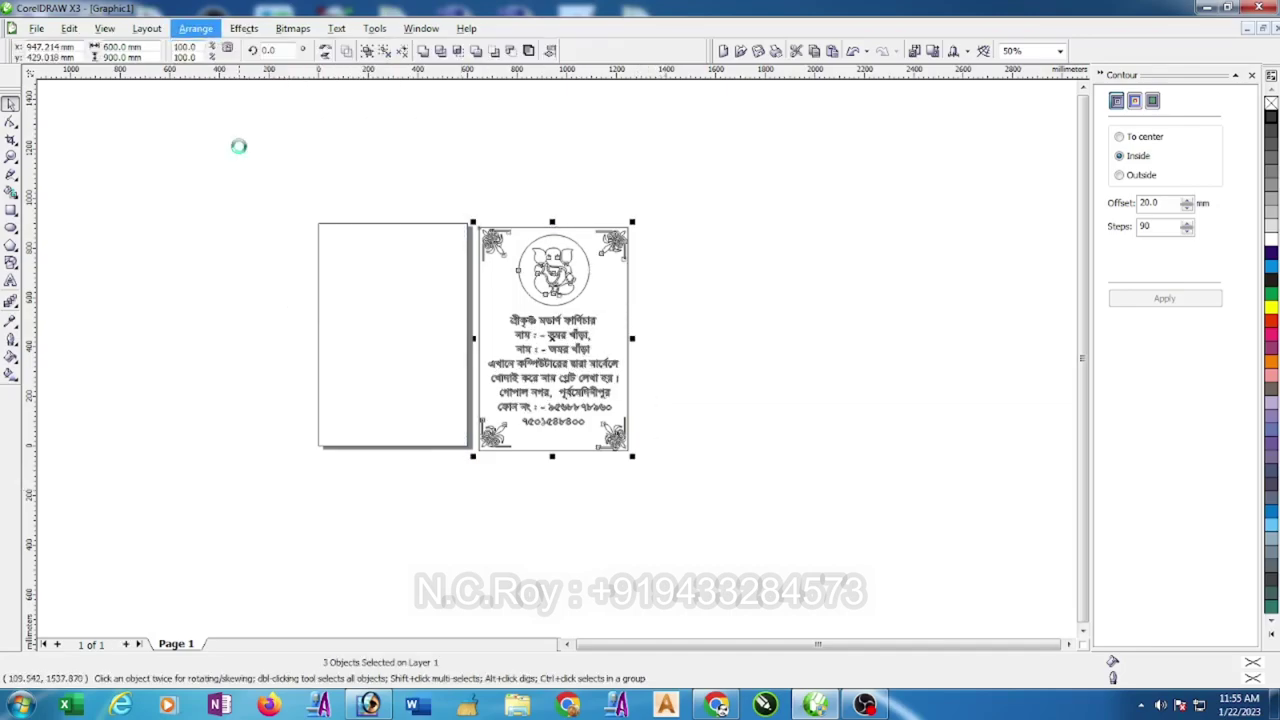
{"action": "left_click", "coordinate": [348, 52]}
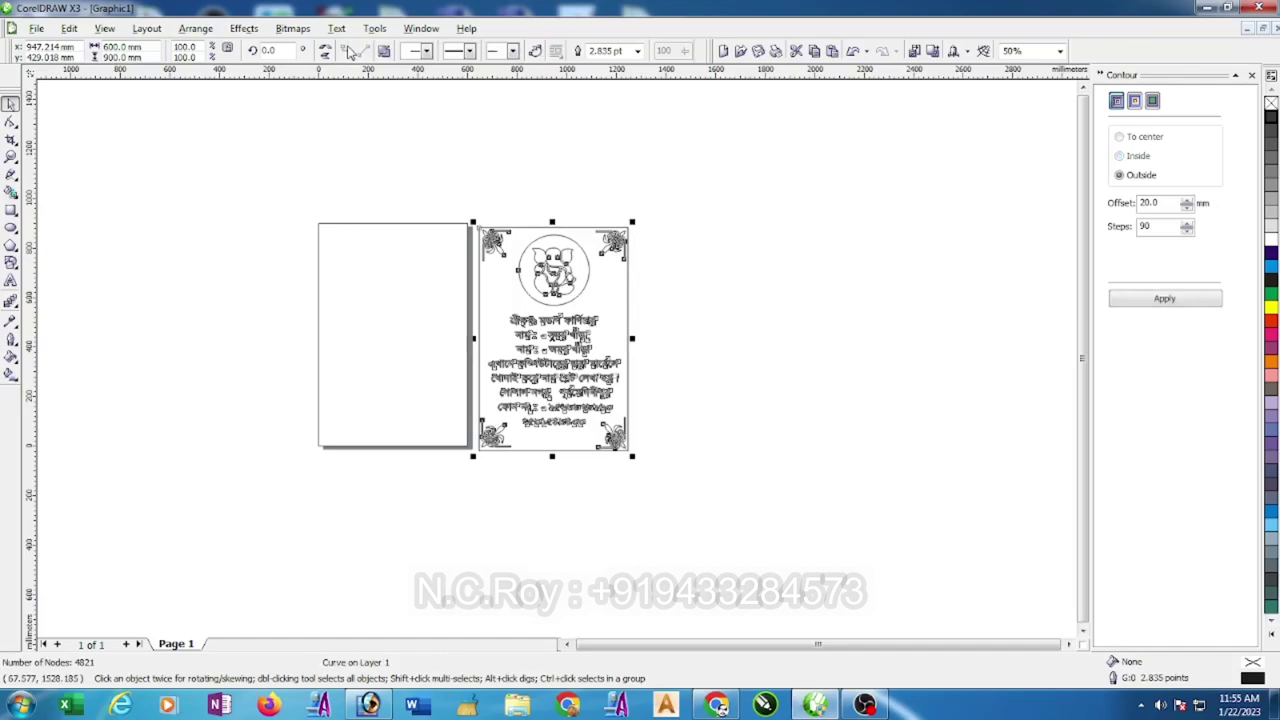
{"action": "left_click", "coordinate": [714, 351]}
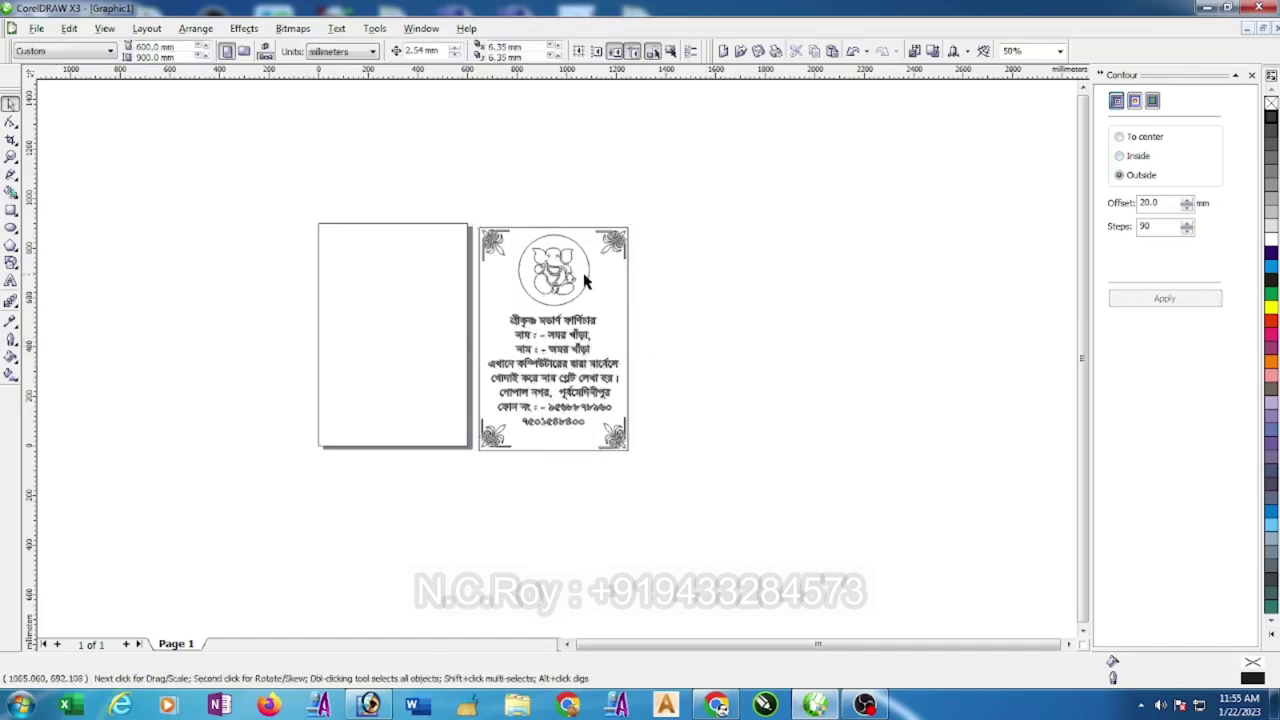
{"action": "scroll", "coordinate": [580, 272], "scroll_direction": "up", "scroll_amount": 1}
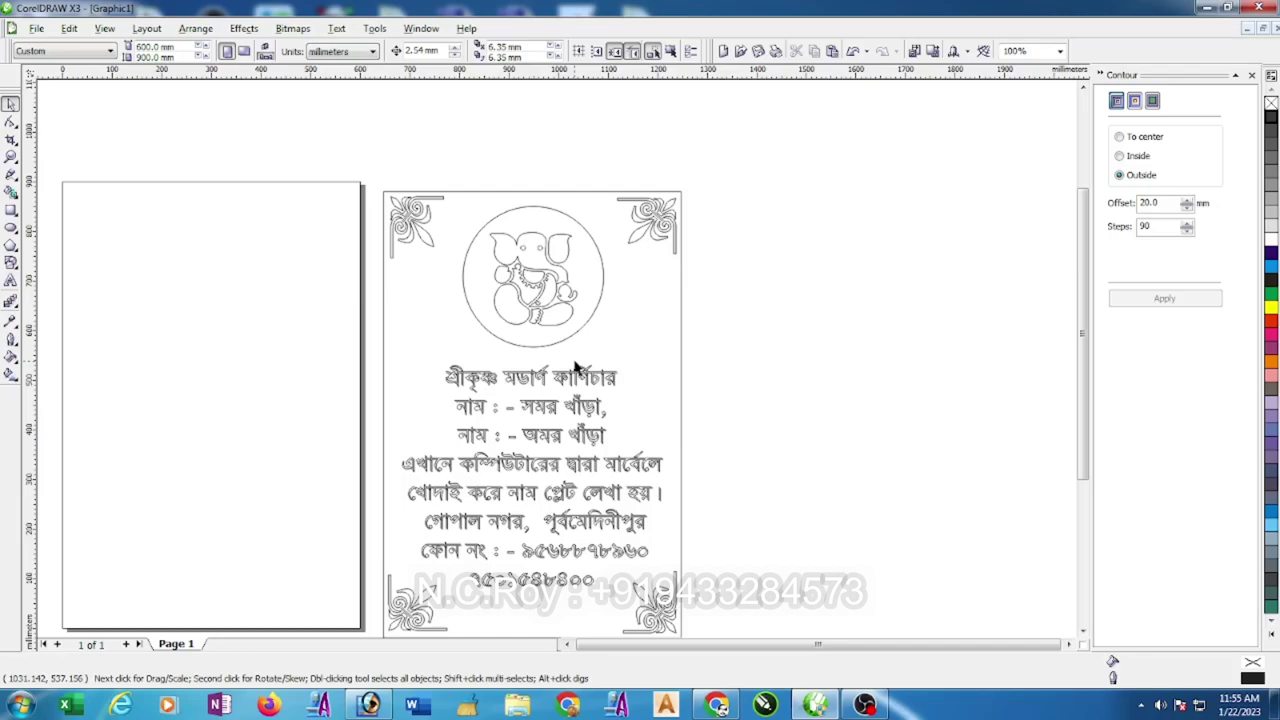
{"action": "left_click", "coordinate": [572, 388]}
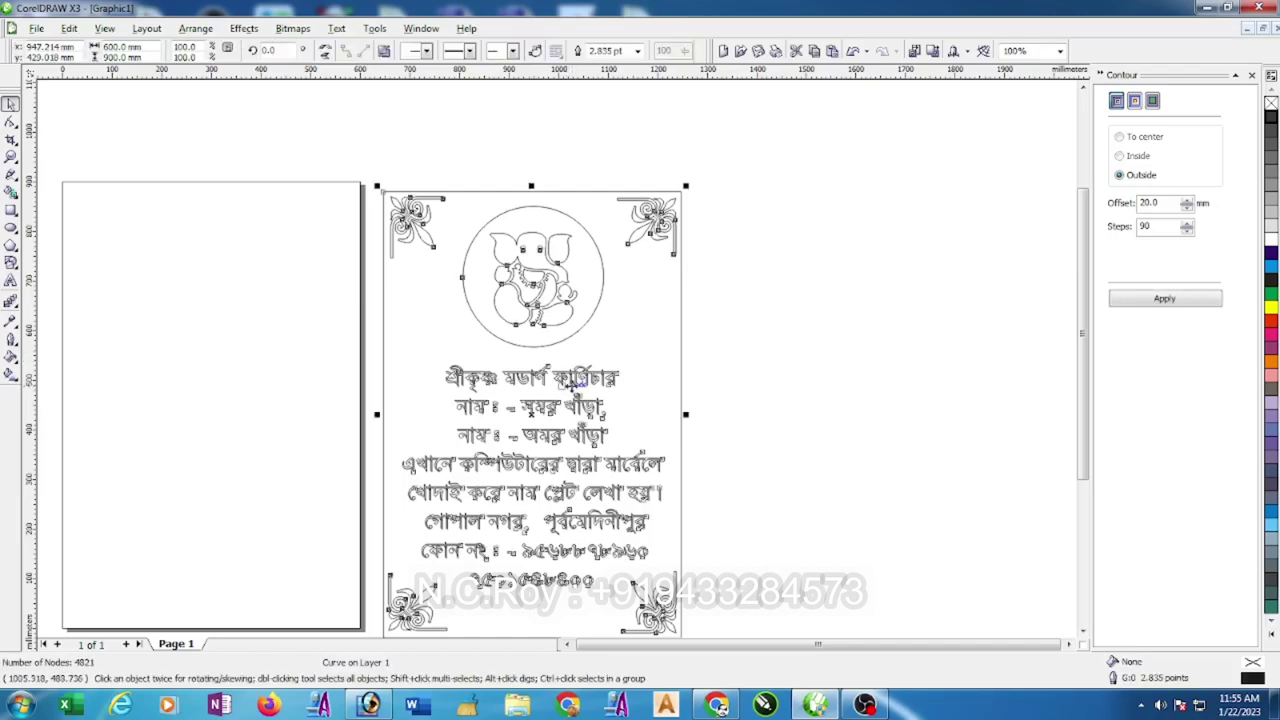
{"action": "scroll", "coordinate": [570, 335], "scroll_direction": "down", "scroll_amount": 1}
{"action": "left_click", "coordinate": [36, 28]}
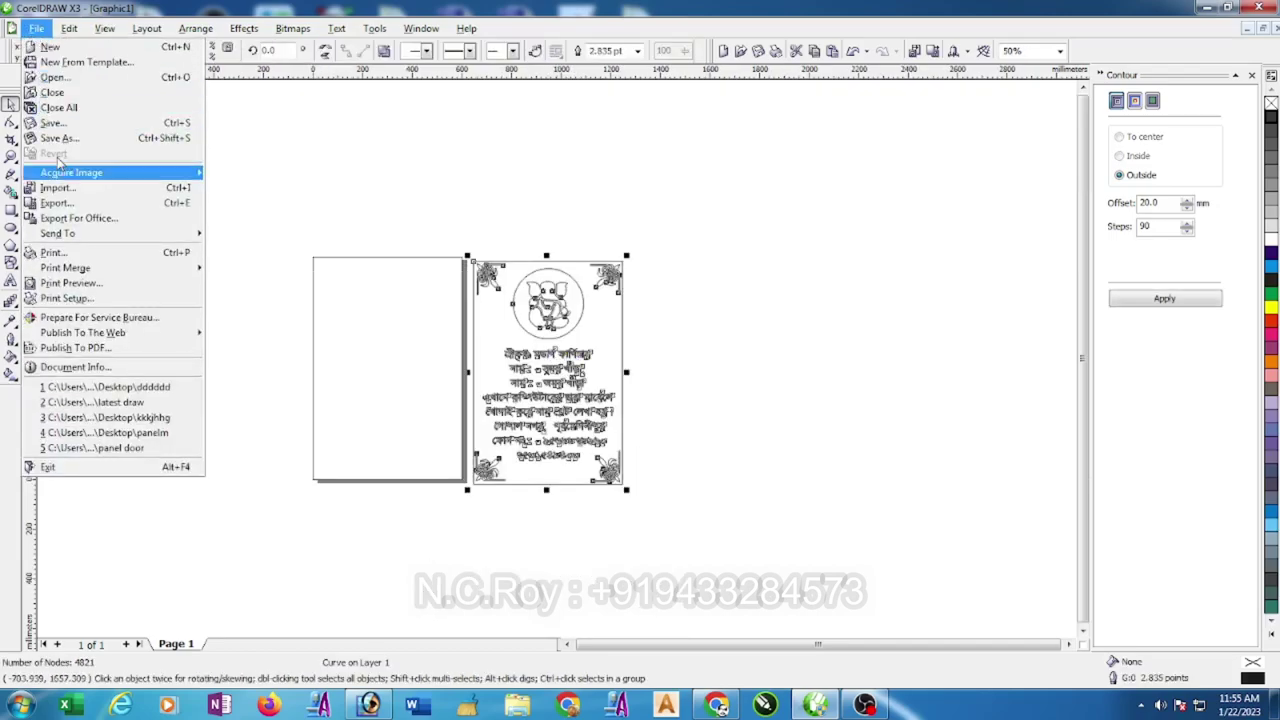
Export the selected nameplate curve as EPS file 'namplate' on the Desktop, then minimize CorelDRAW.
{"action": "left_click", "coordinate": [45, 202]}
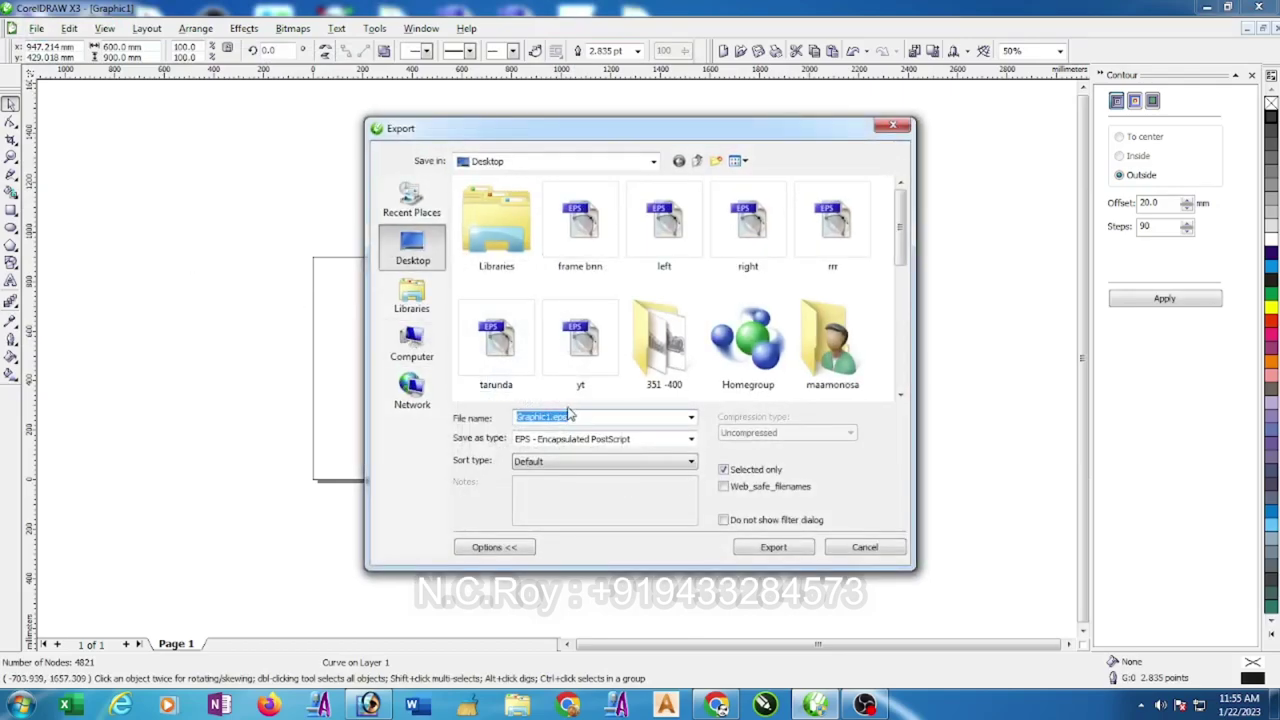
{"action": "type", "text": "namplate"}
{"action": "left_click", "coordinate": [776, 550]}
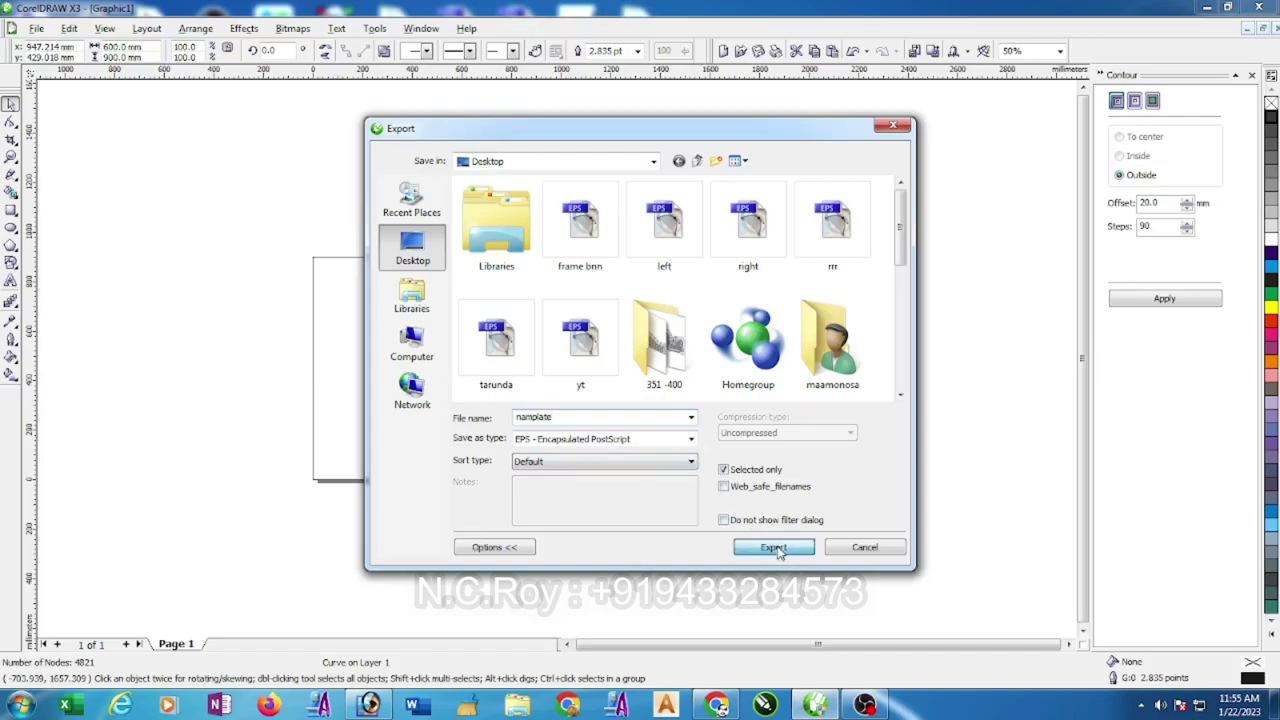
{"action": "left_click", "coordinate": [662, 508]}
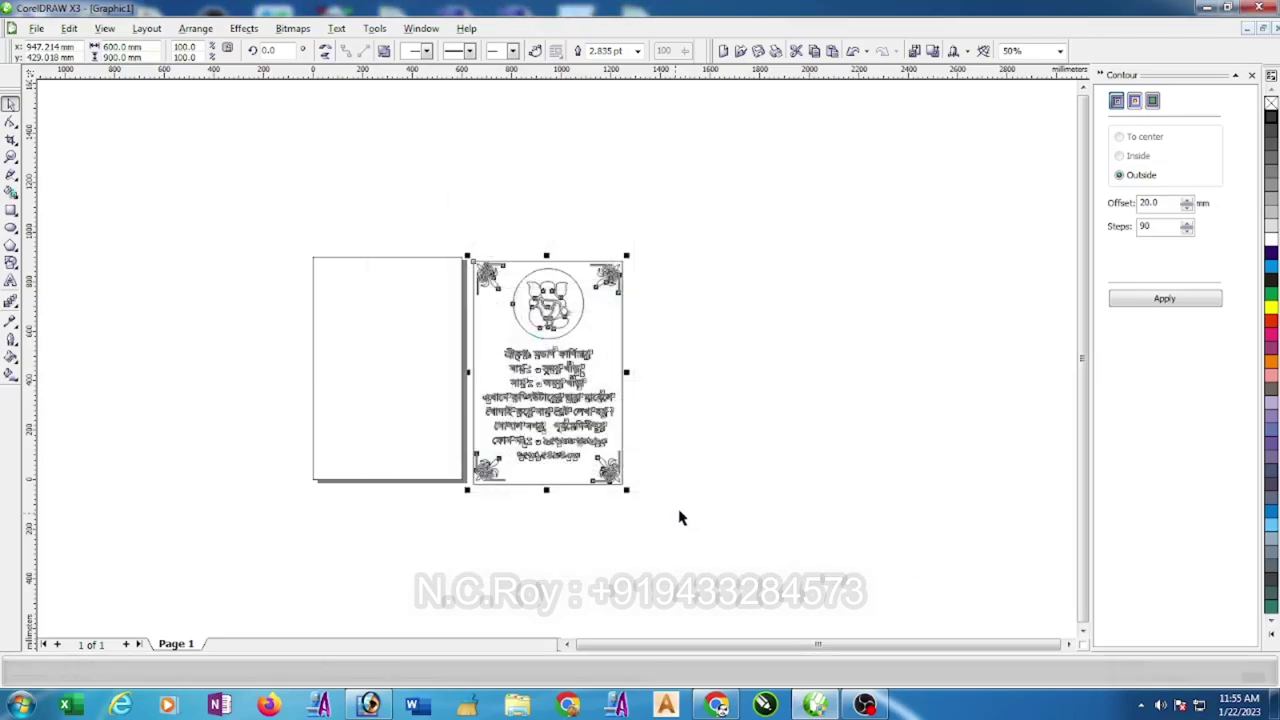
{"action": "left_click", "coordinate": [1206, 8]}
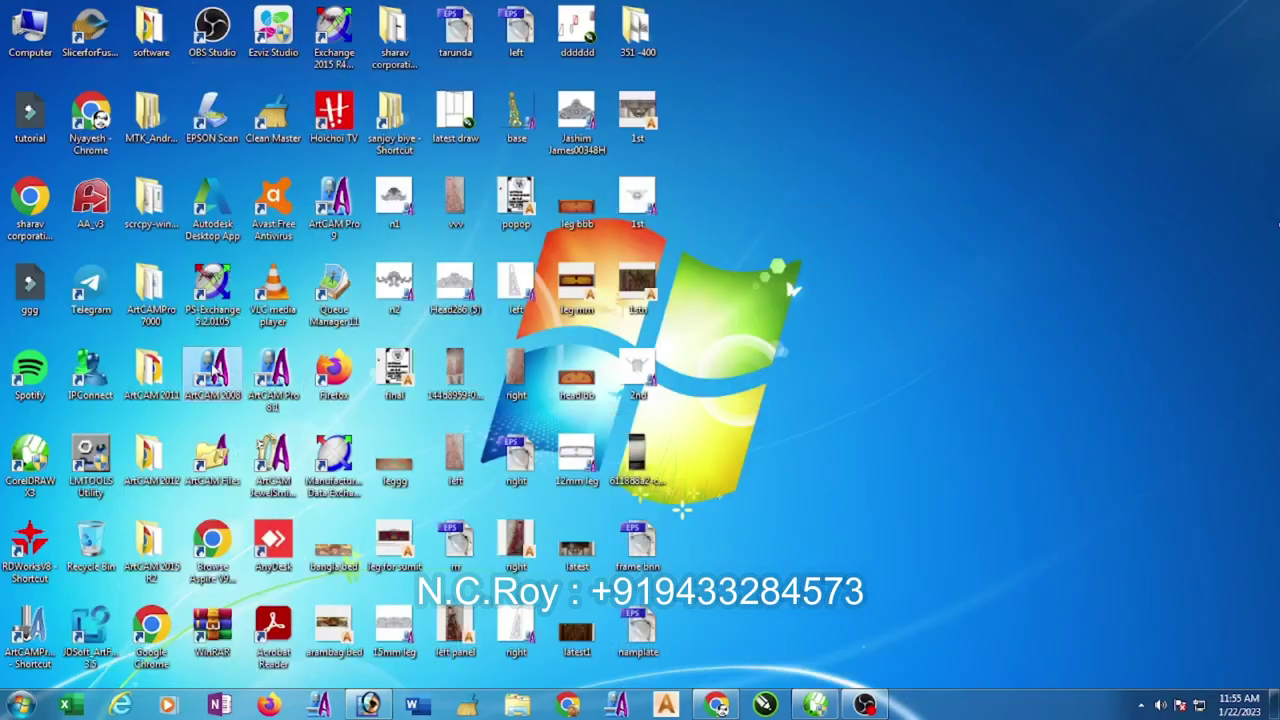
Launch ArtCAM Pro 2008 maximized and create a new model with width 600 and height 900 mm.
{"action": "double_click", "coordinate": [215, 372]}
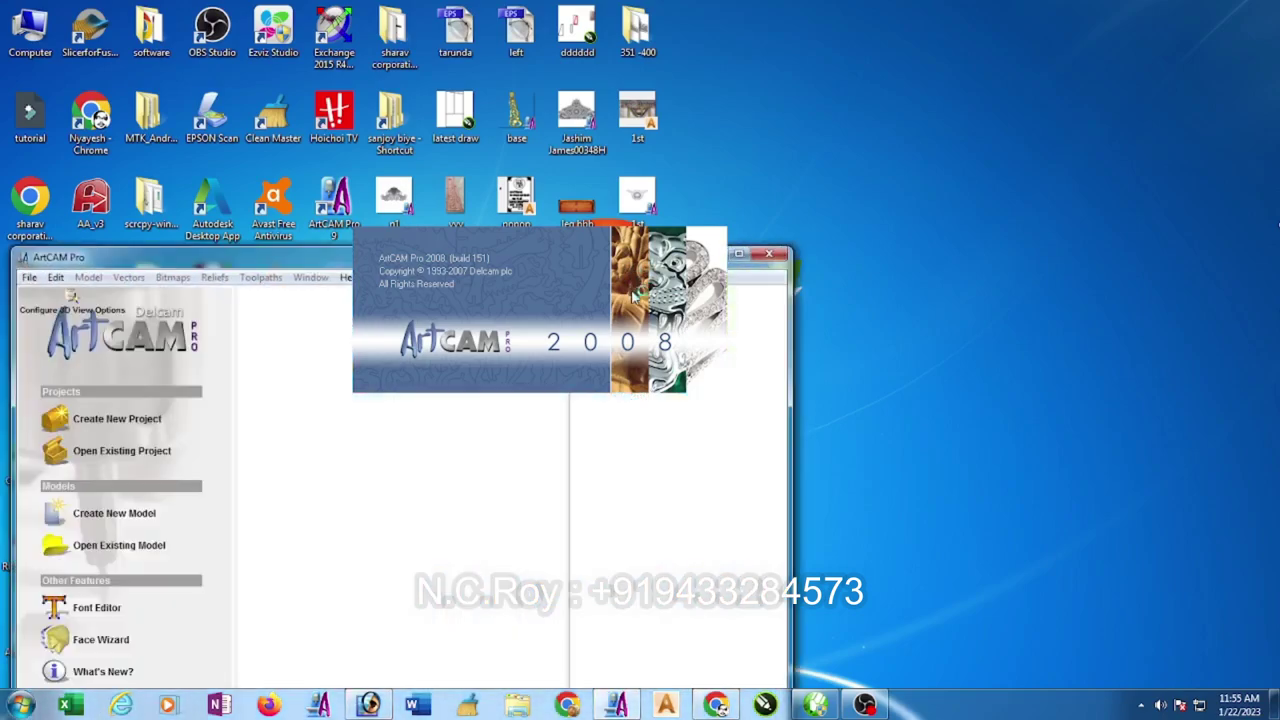
{"action": "left_click", "coordinate": [737, 255]}
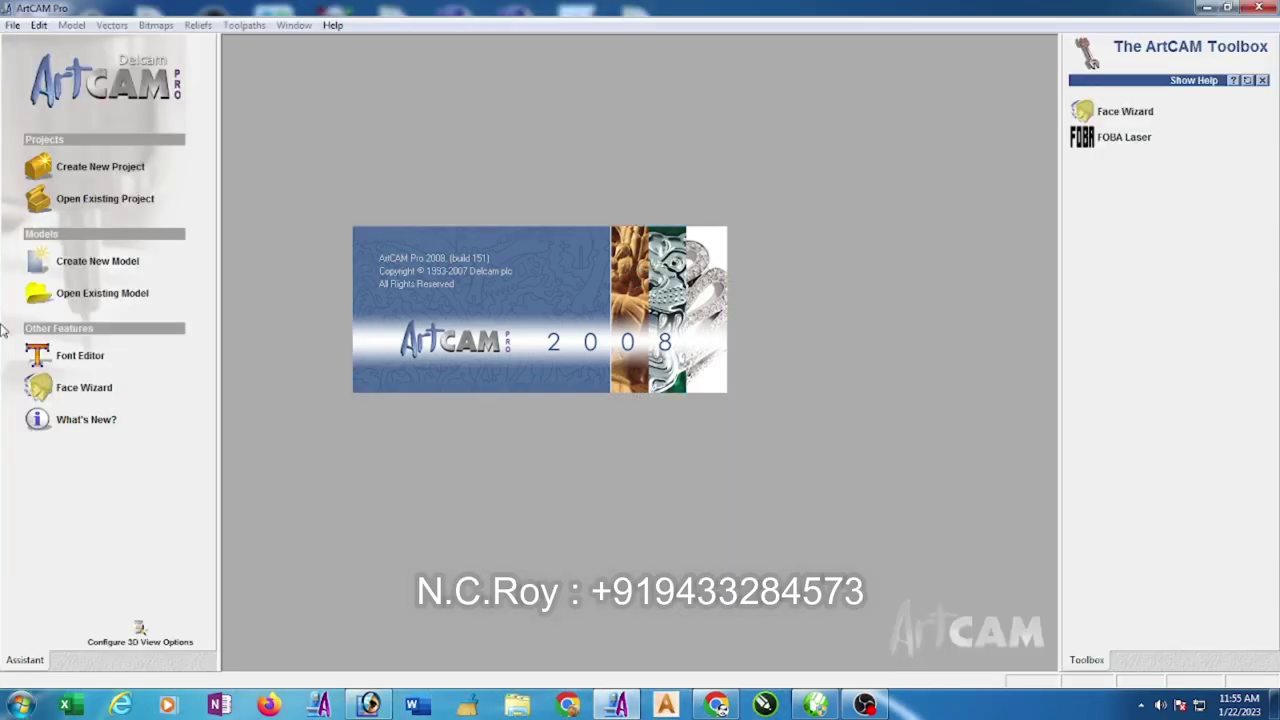
{"action": "left_click", "coordinate": [100, 263]}
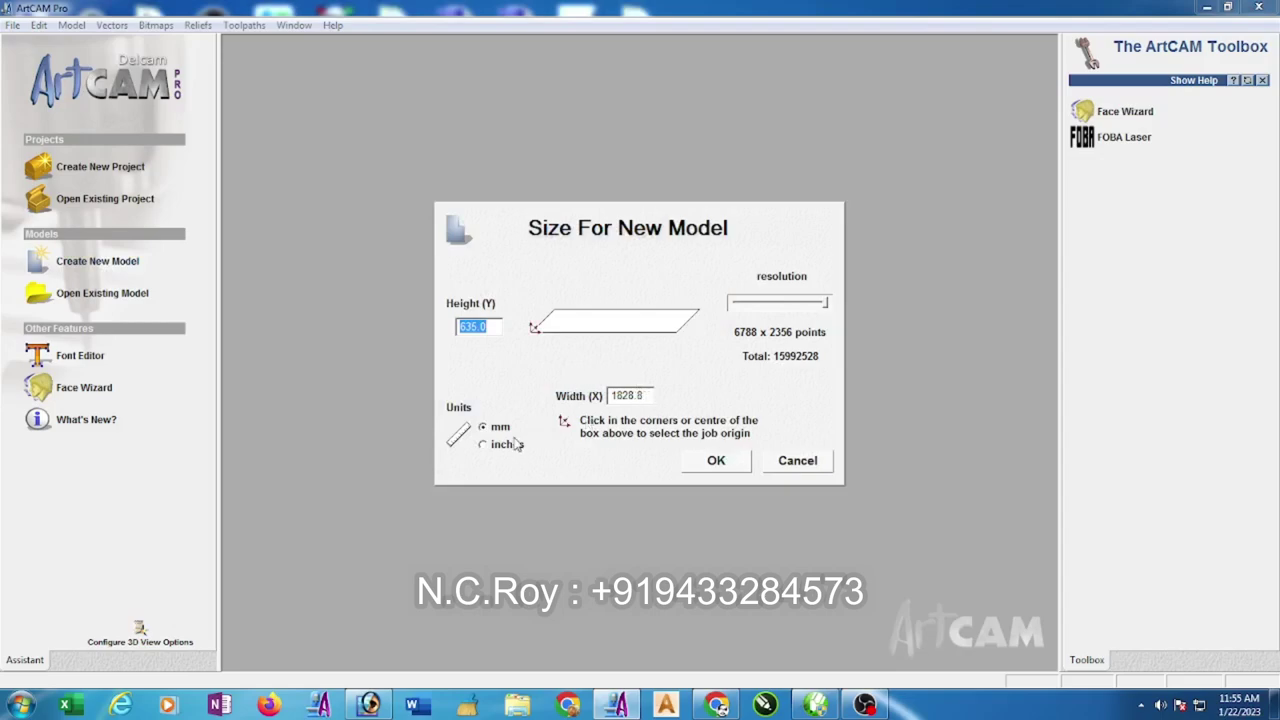
{"action": "left_click_drag", "start_coordinate": [650, 397], "coordinate": [590, 405]}
{"action": "type", "text": "6"}
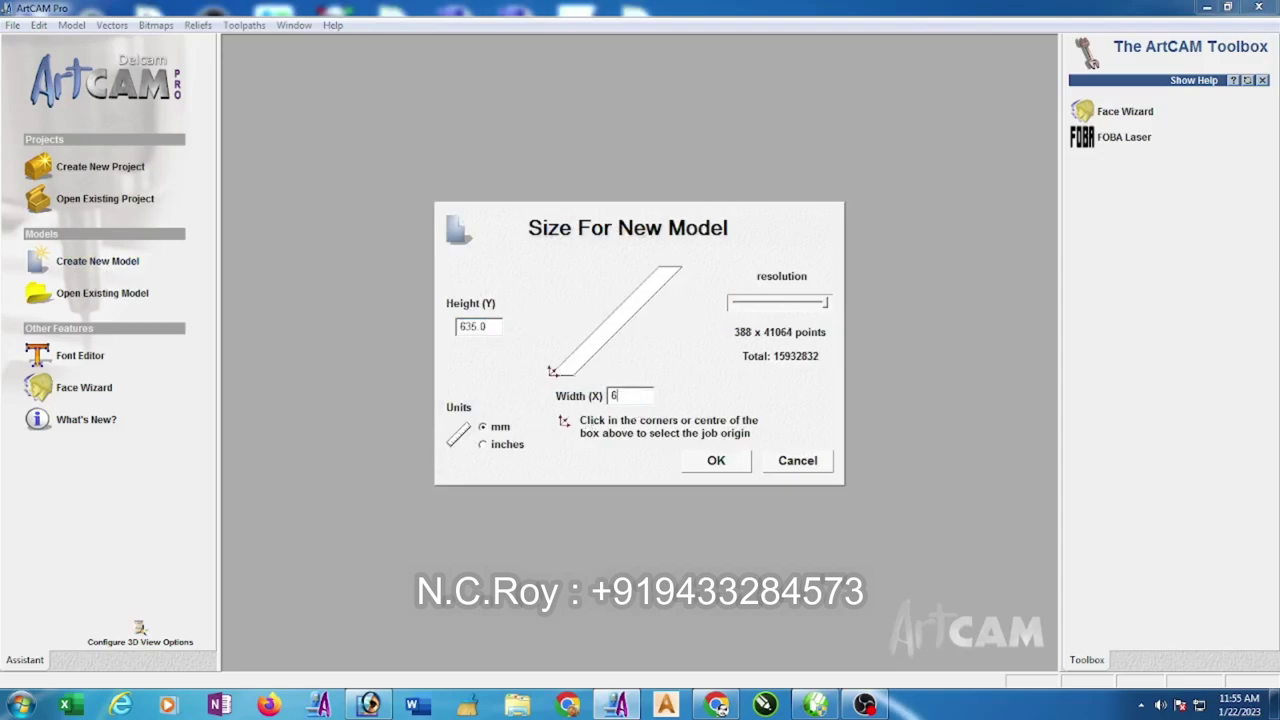
{"action": "type", "text": "00"}
{"action": "key", "text": "shift+Tab"}
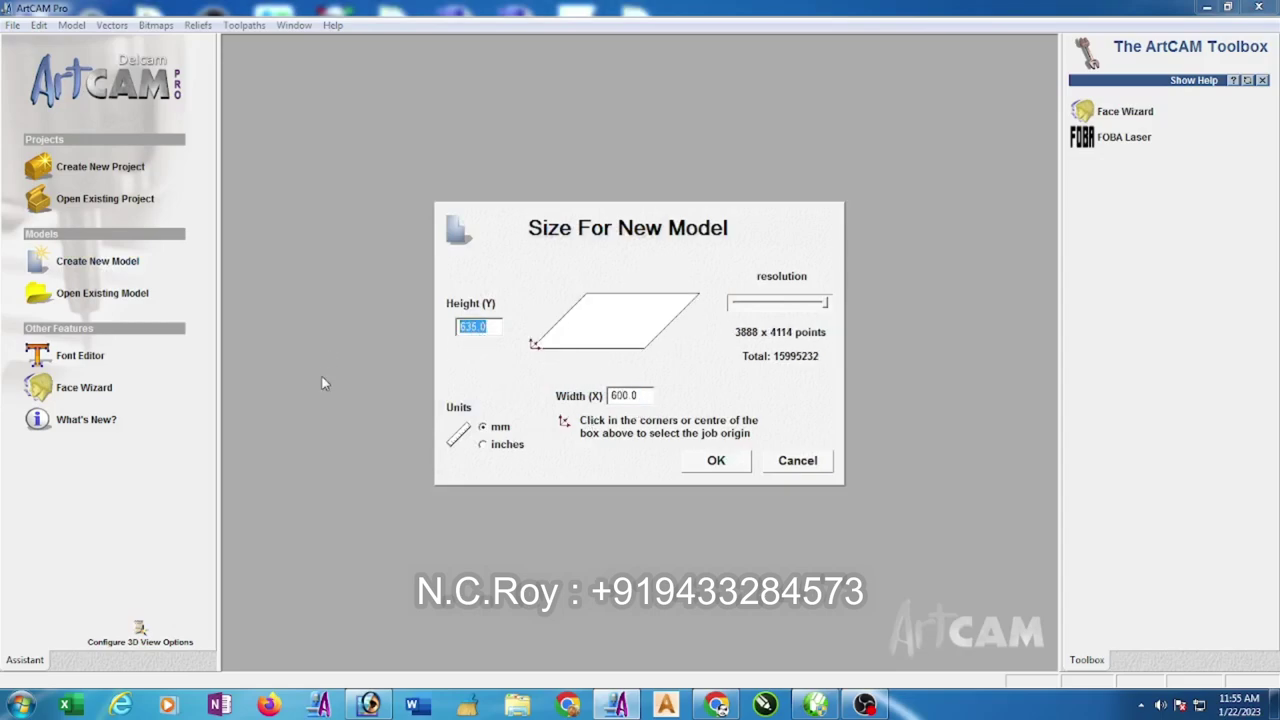
{"action": "type", "text": "900"}
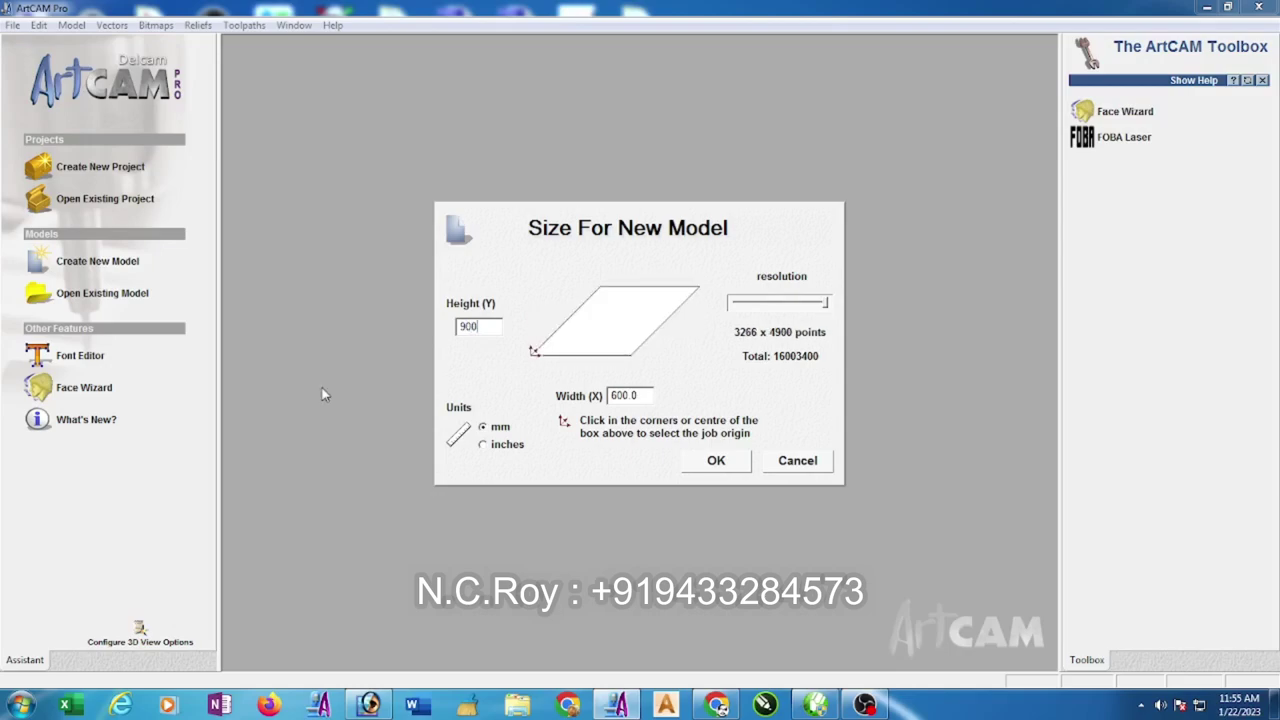
{"action": "left_click", "coordinate": [715, 462]}
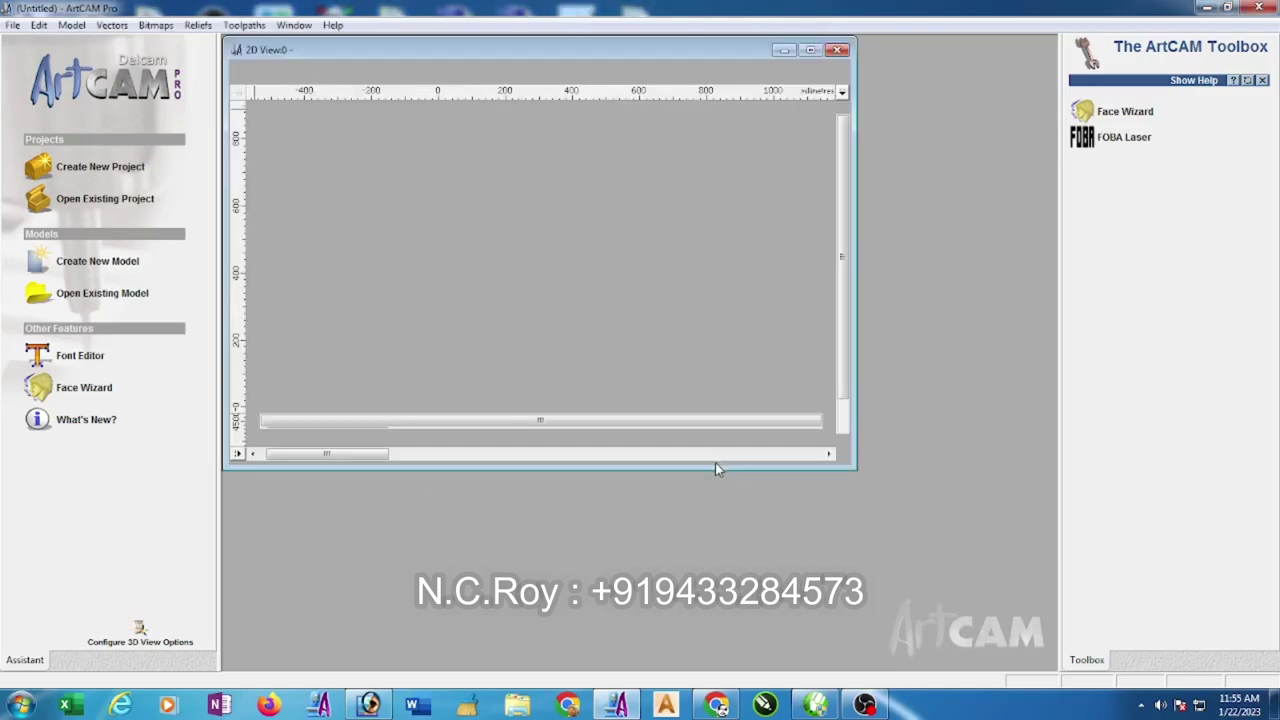
Tile the 2D and 3D views side by side and set the 3D view to a preset viewpoint.
{"action": "left_click", "coordinate": [294, 25]}
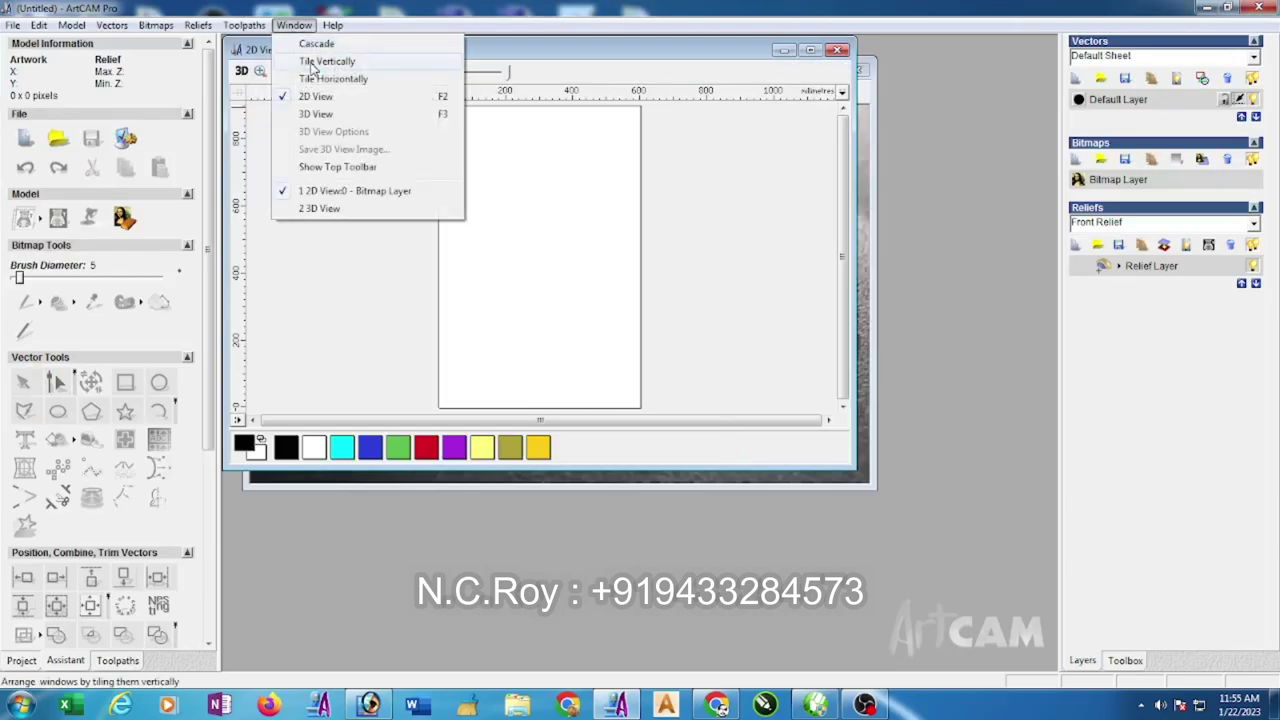
{"action": "left_click", "coordinate": [343, 60]}
{"action": "left_click", "coordinate": [929, 335]}
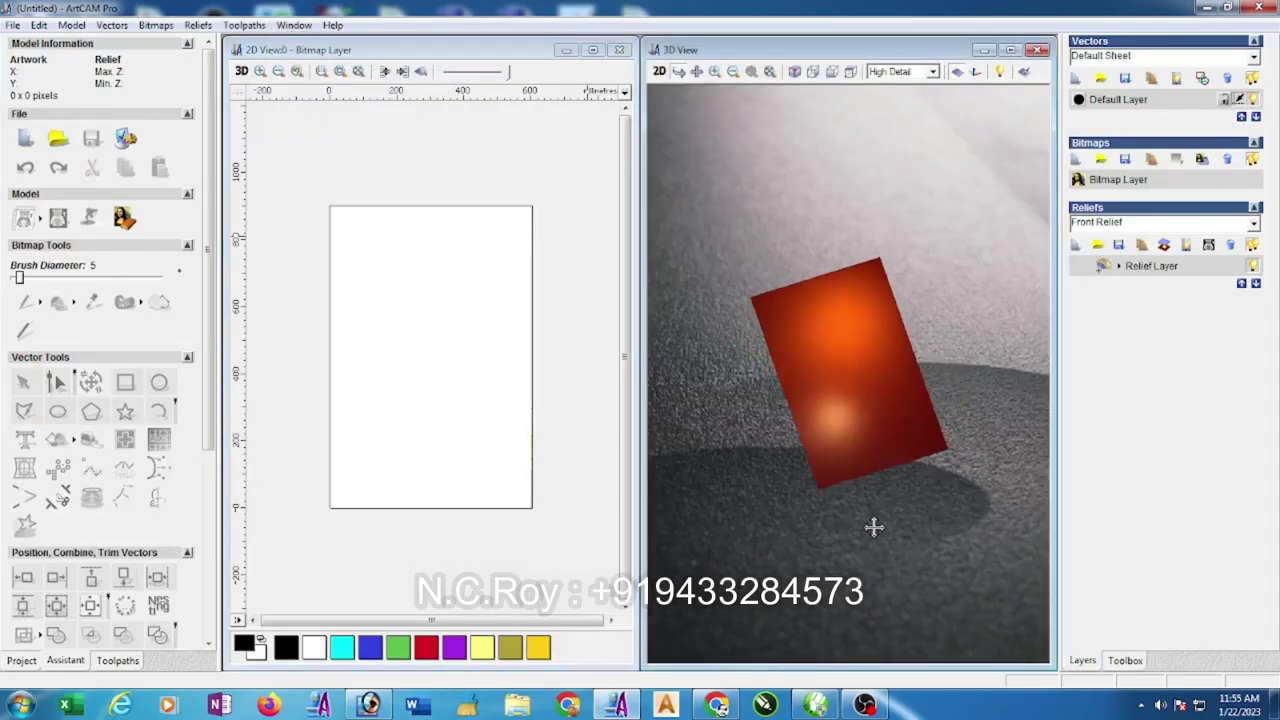
{"action": "mouse_move", "coordinate": [865, 527]}
{"action": "left_mouse_down"}
{"action": "mouse_move", "coordinate": [883, 509]}
{"action": "mouse_move", "coordinate": [846, 506]}
{"action": "left_mouse_up"}
{"action": "left_click", "coordinate": [979, 72]}
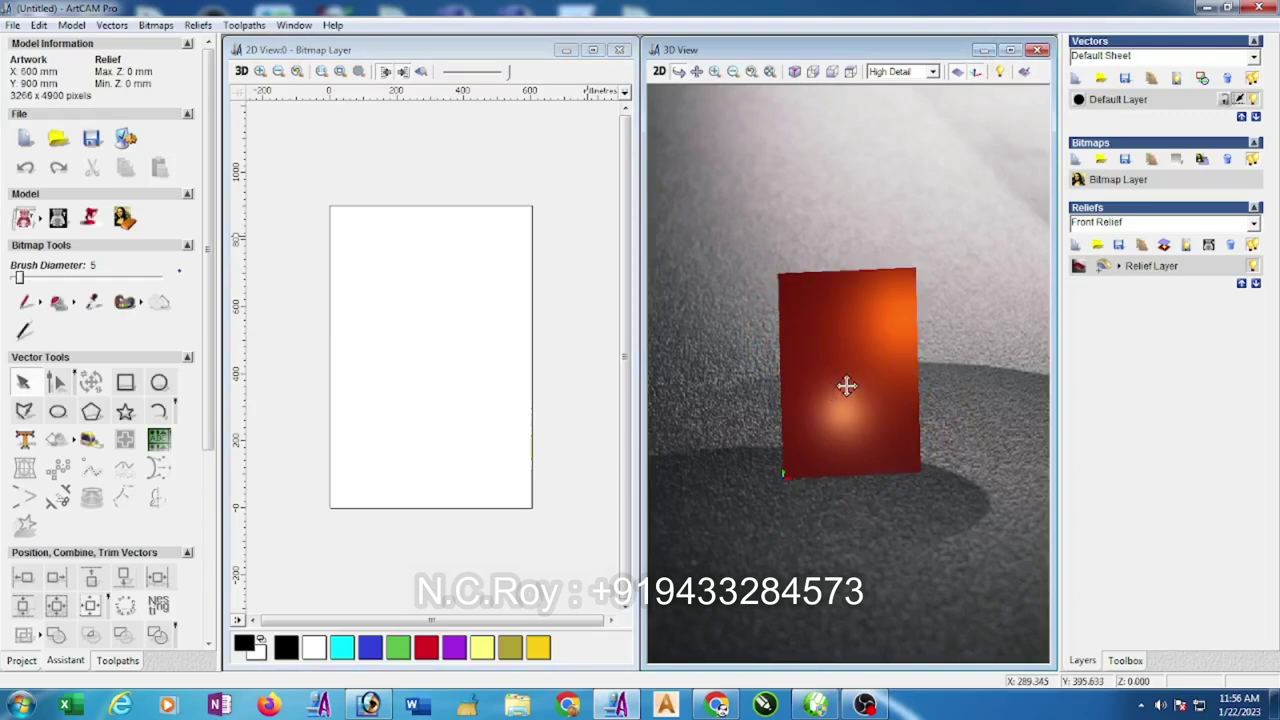
Place the model origin at the bottom-left corner via Model > Set Size, keeping 600 × 900 mm.
{"action": "left_click", "coordinate": [71, 26]}
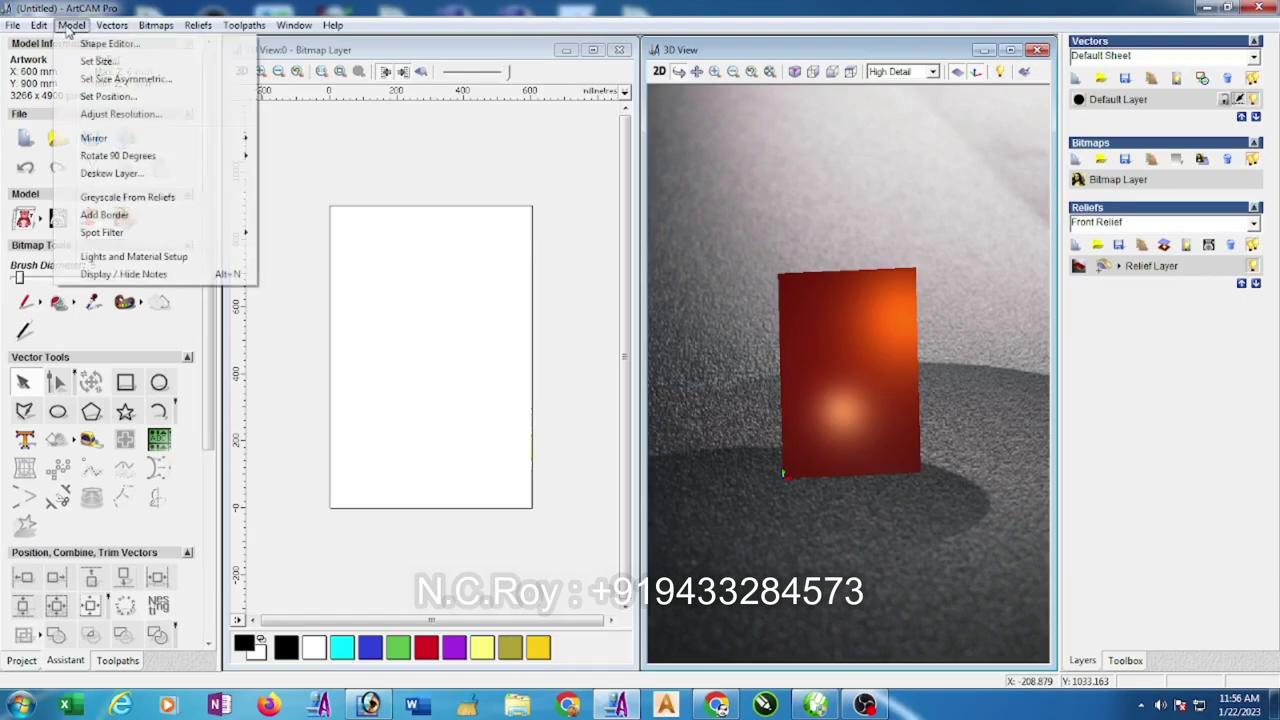
{"action": "left_click", "coordinate": [95, 62]}
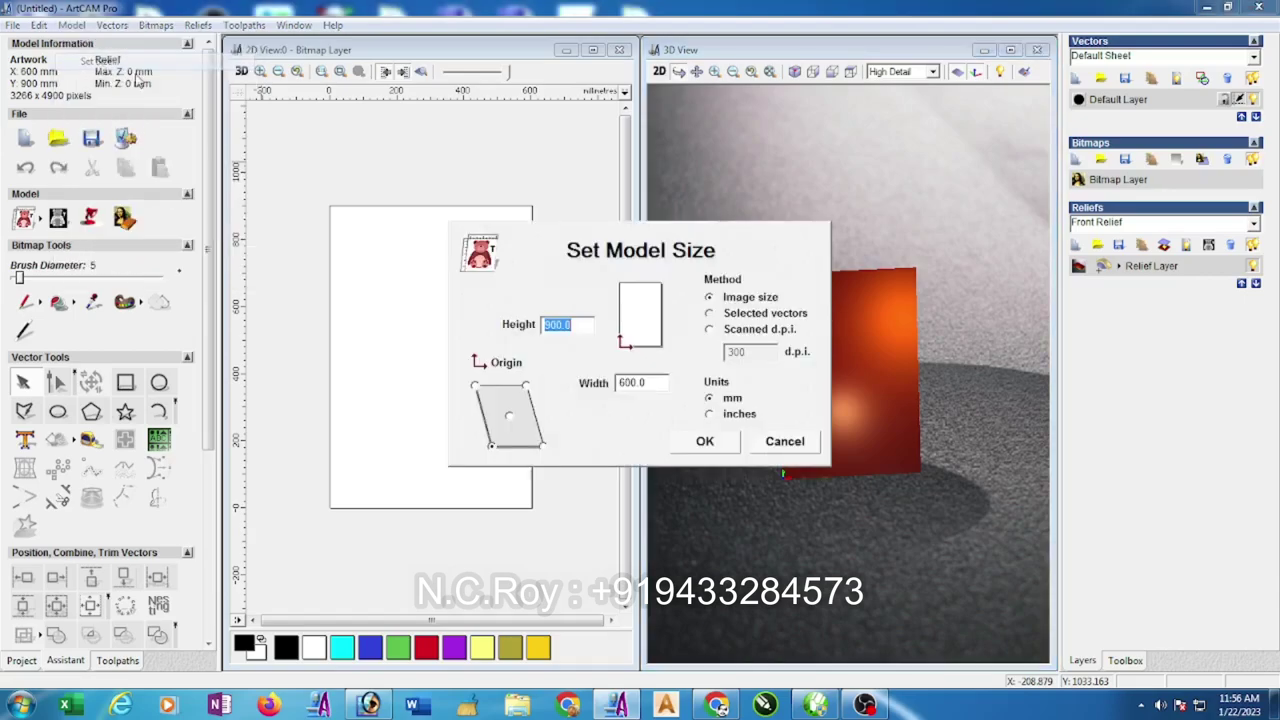
{"action": "left_click", "coordinate": [509, 418]}
{"action": "left_click", "coordinate": [491, 446]}
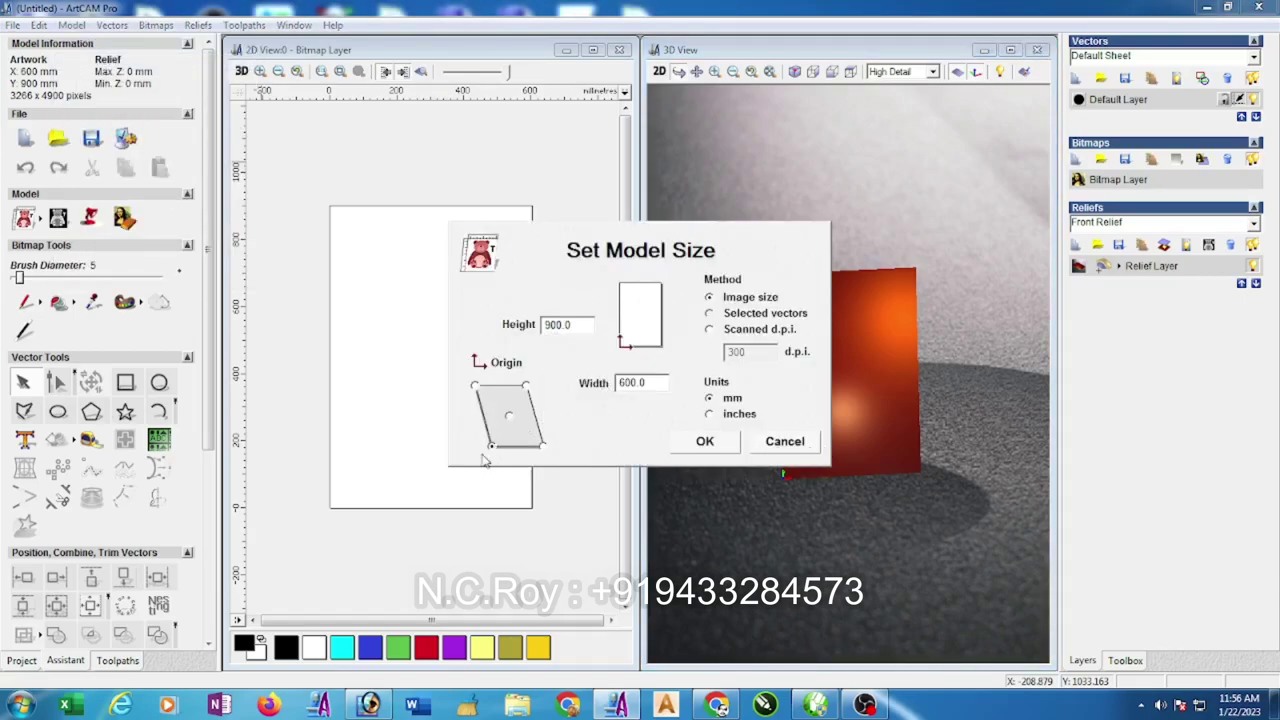
{"action": "left_click", "coordinate": [799, 450]}
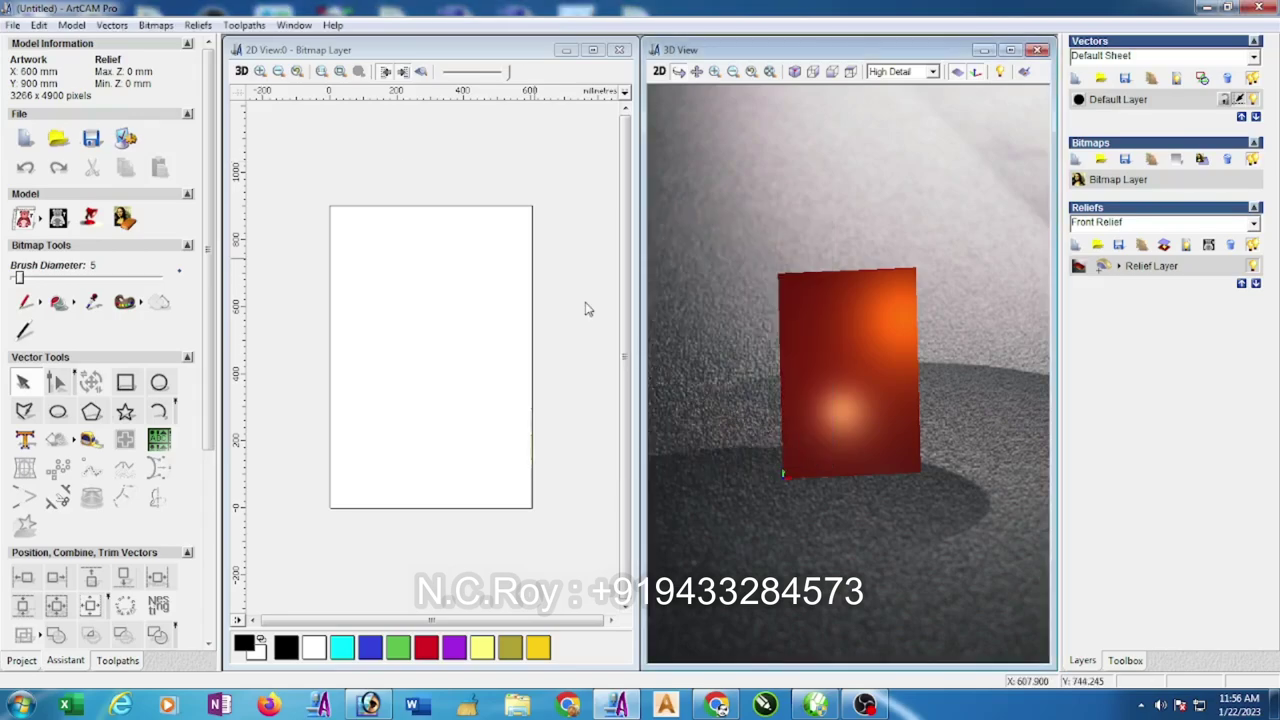
{"action": "left_click", "coordinate": [112, 25]}
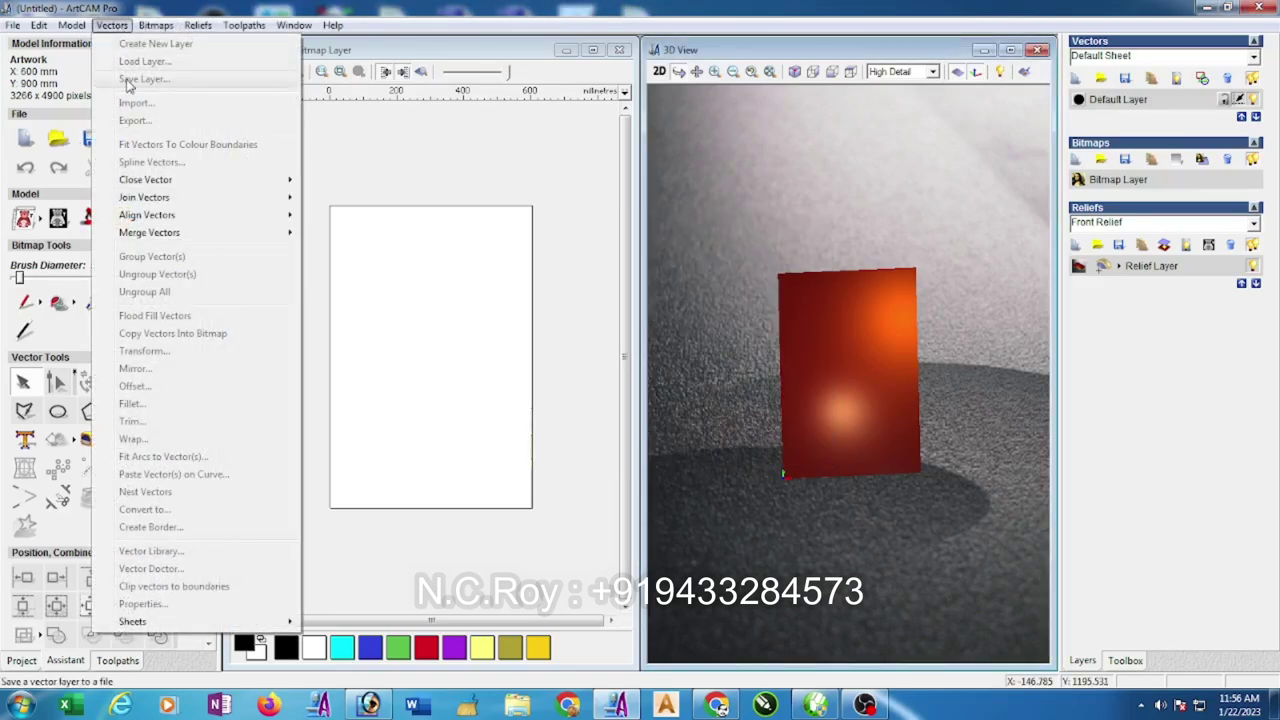
Import the Bengali nameplate EPS vector design and place it on the model page.
{"action": "left_click", "coordinate": [323, 143]}
{"action": "left_click", "coordinate": [110, 25]}
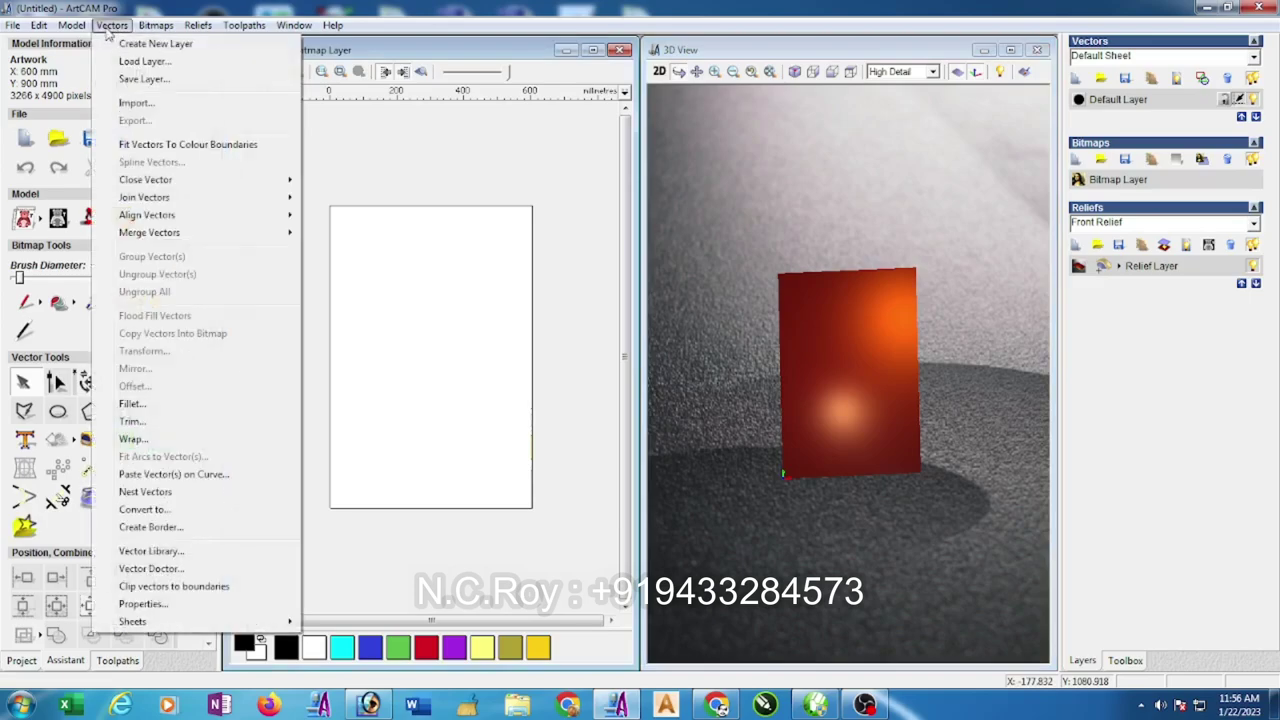
{"action": "left_click", "coordinate": [136, 103]}
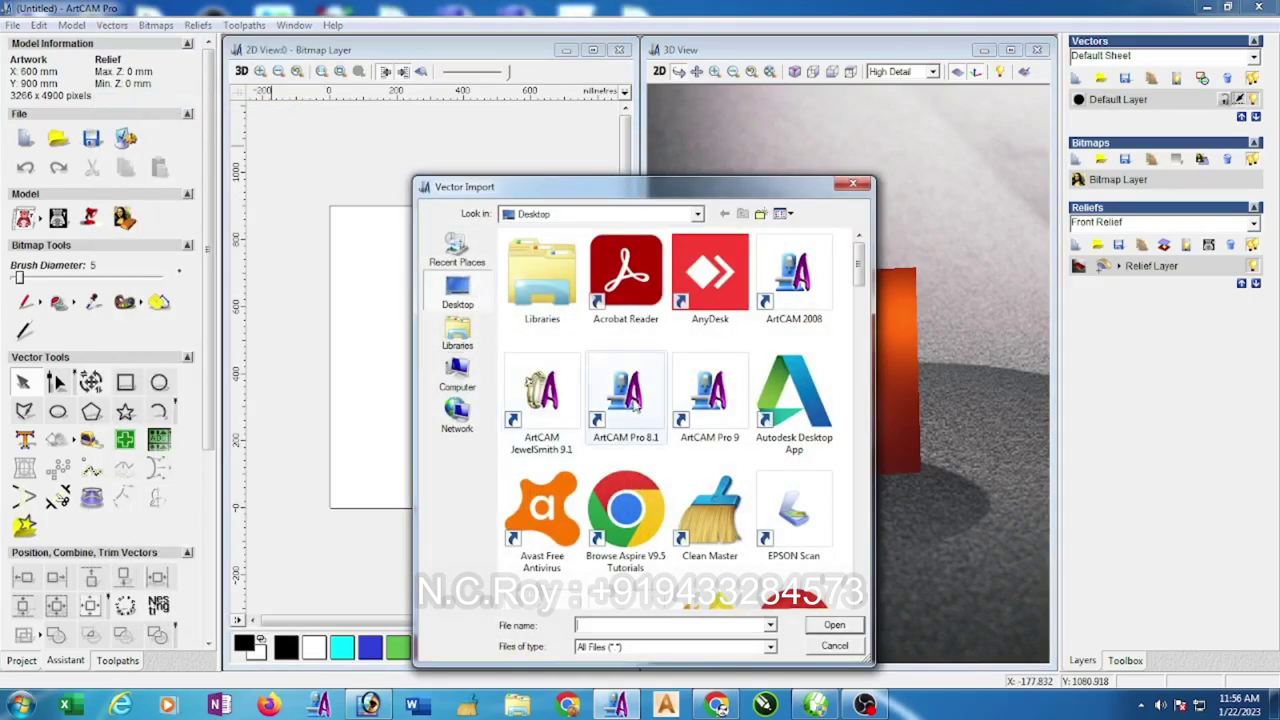
{"action": "double_click", "coordinate": [627, 395]}
{"action": "double_click", "coordinate": [630, 295]}
{"action": "left_click", "coordinate": [643, 396]}
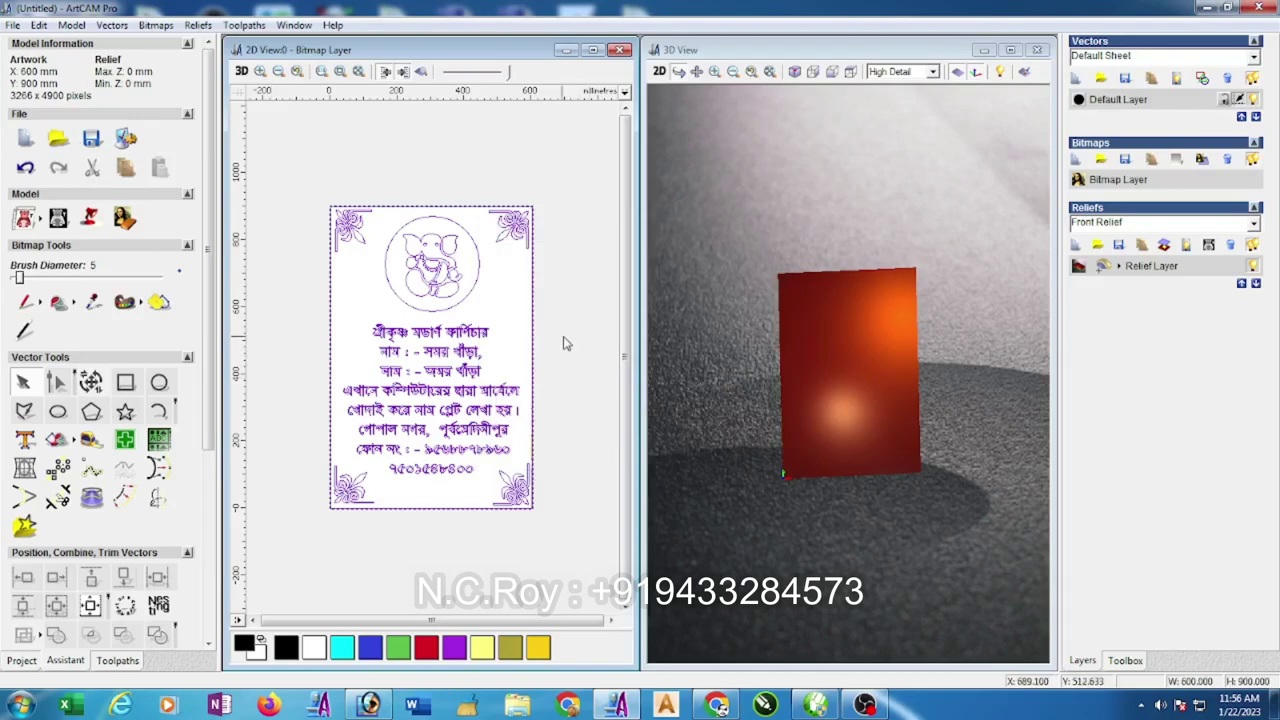
Ungroup all the imported vectors, select the whole design, and bring up the toolpath operations.
{"action": "right_click", "coordinate": [533, 365]}
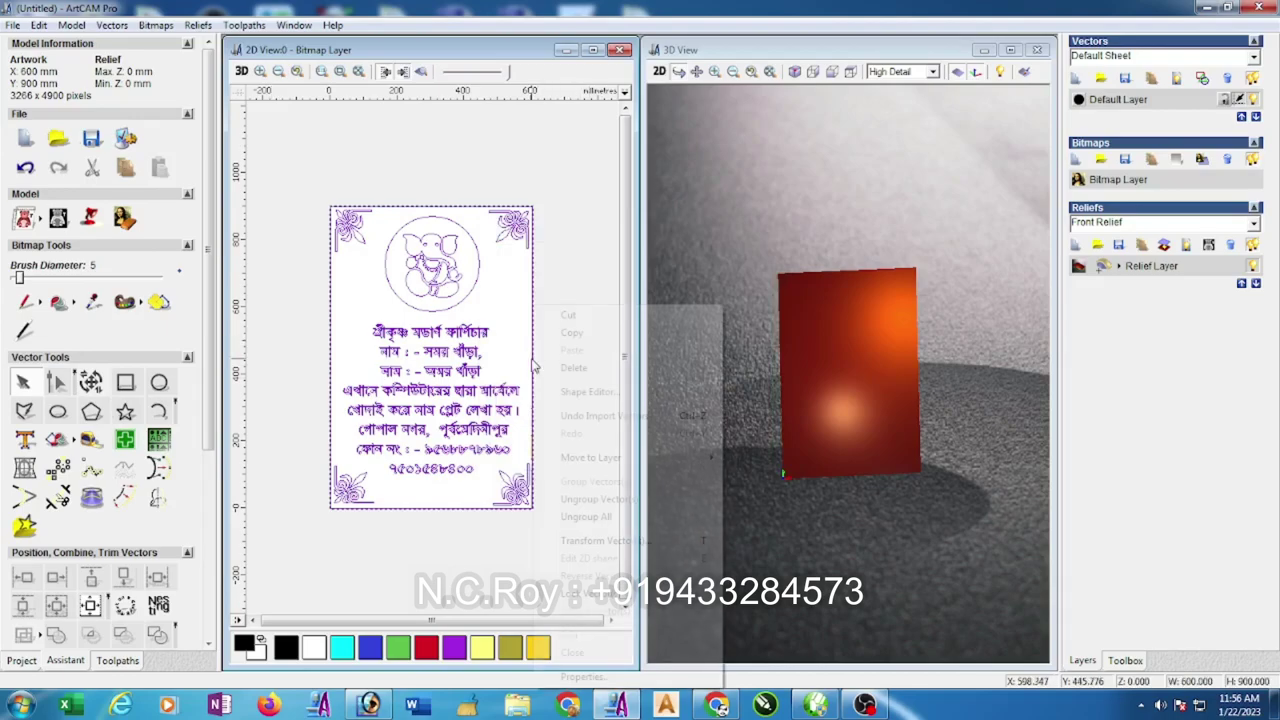
{"action": "left_click", "coordinate": [583, 516]}
{"action": "left_click", "coordinate": [575, 378]}
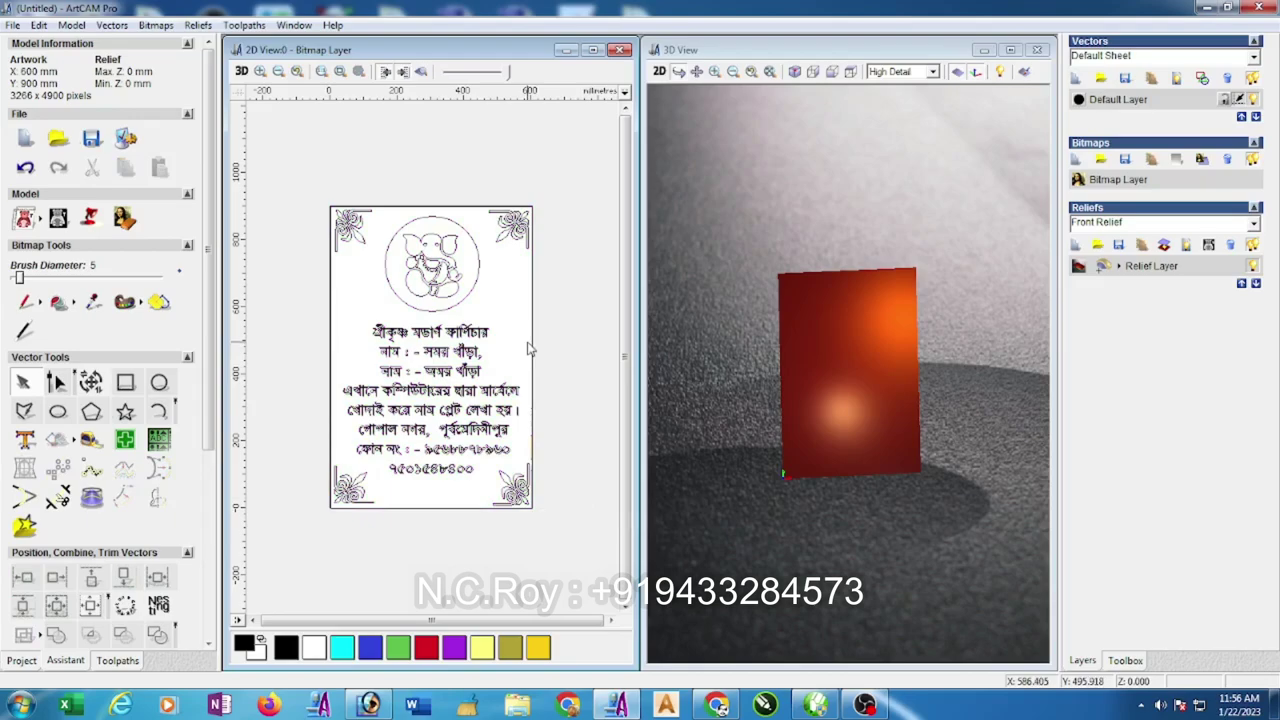
{"action": "left_click", "coordinate": [532, 348]}
{"action": "left_click", "coordinate": [535, 393]}
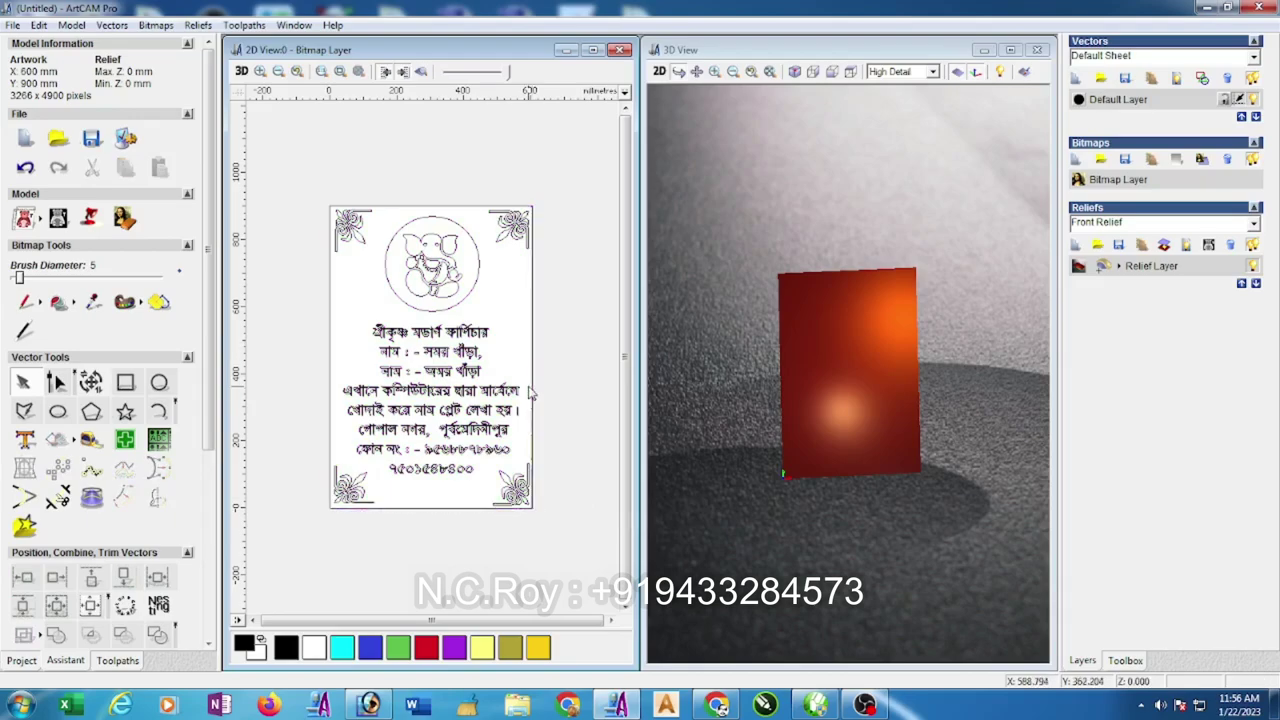
{"action": "left_click_drag", "start_coordinate": [296, 185], "coordinate": [565, 560]}
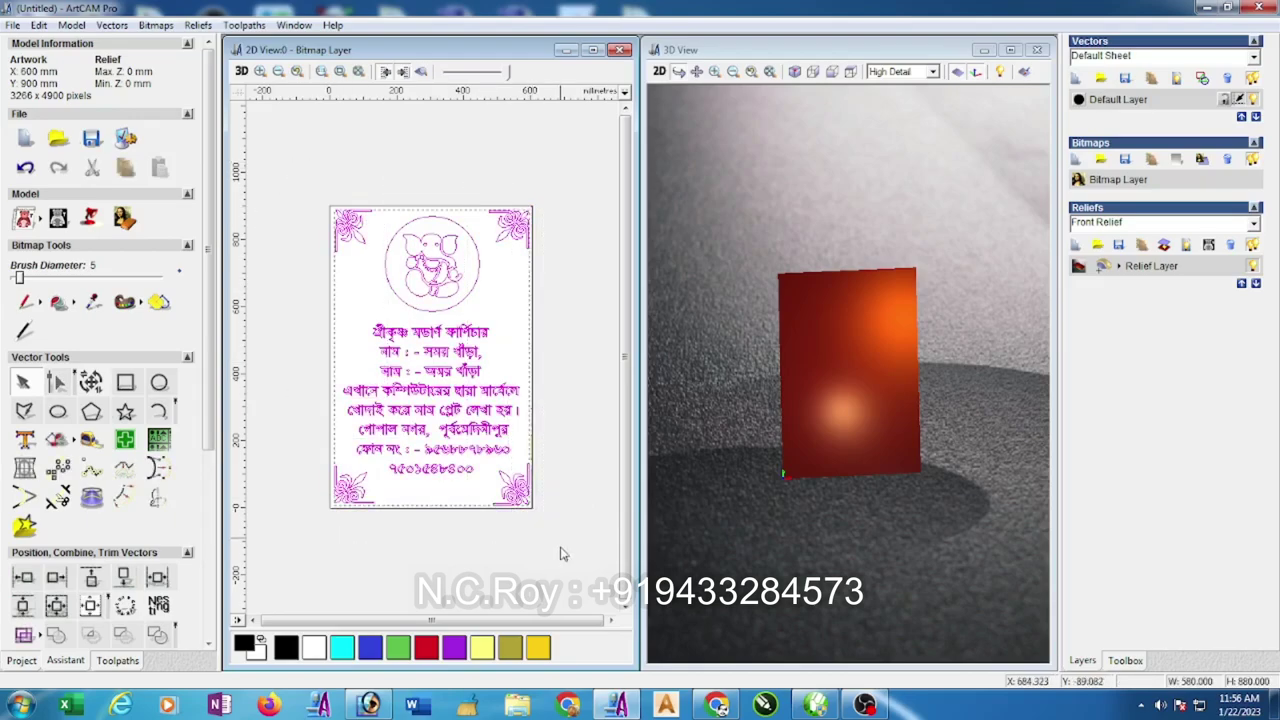
{"action": "scroll", "coordinate": [412, 370], "scroll_direction": "up", "scroll_amount": 2}
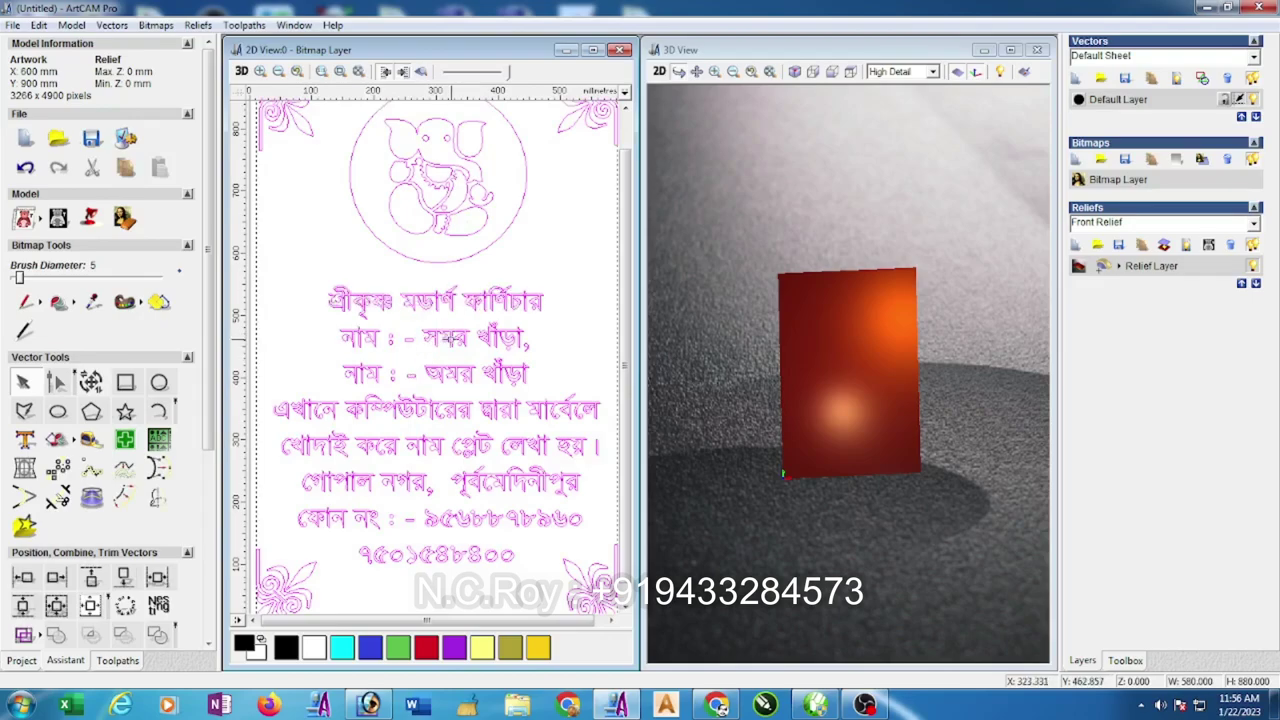
{"action": "scroll", "coordinate": [472, 325], "scroll_direction": "down", "scroll_amount": 2}
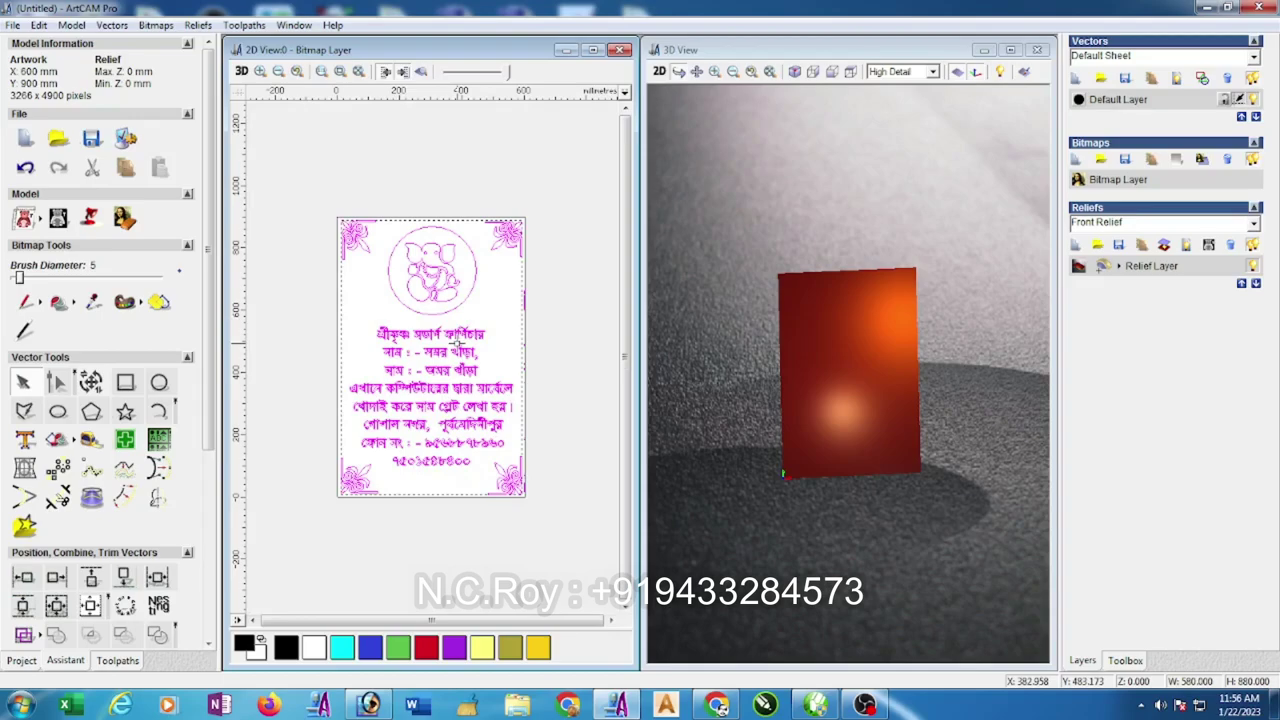
{"action": "left_click", "coordinate": [117, 661]}
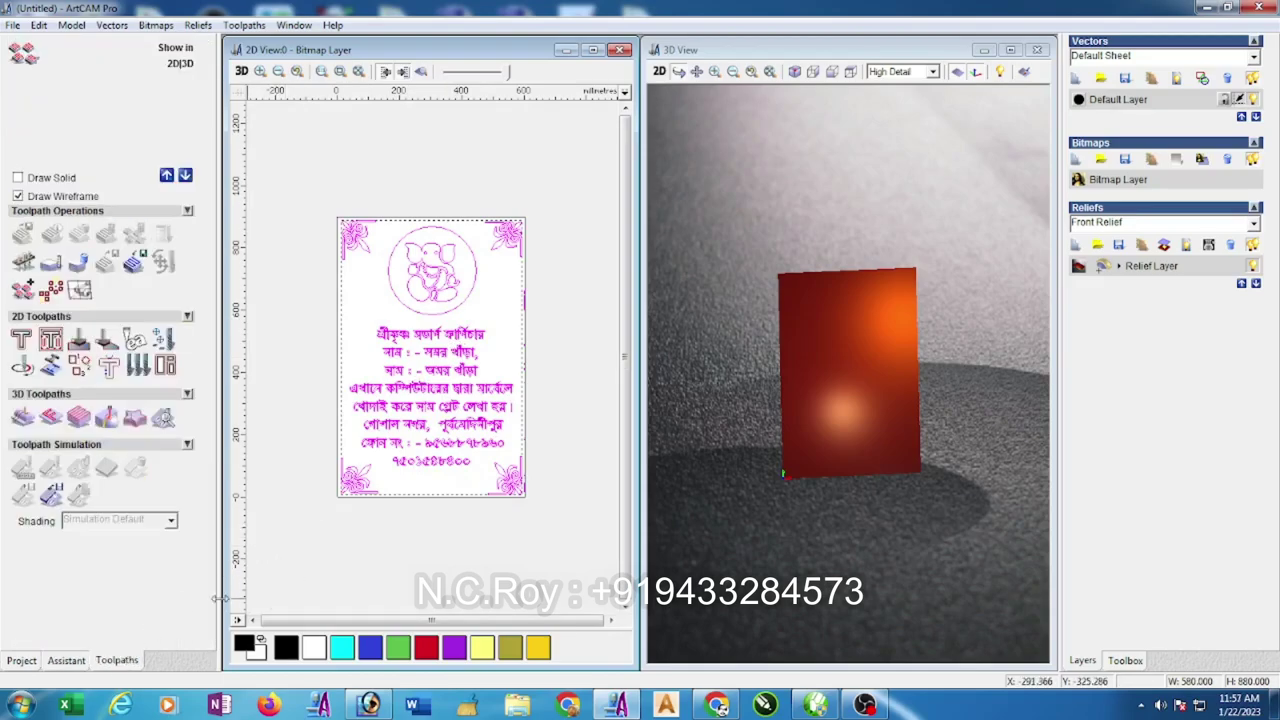
Measure the first word's outline notch with a circle (diameter 1.294) without keeping it.
{"action": "left_click", "coordinate": [66, 661]}
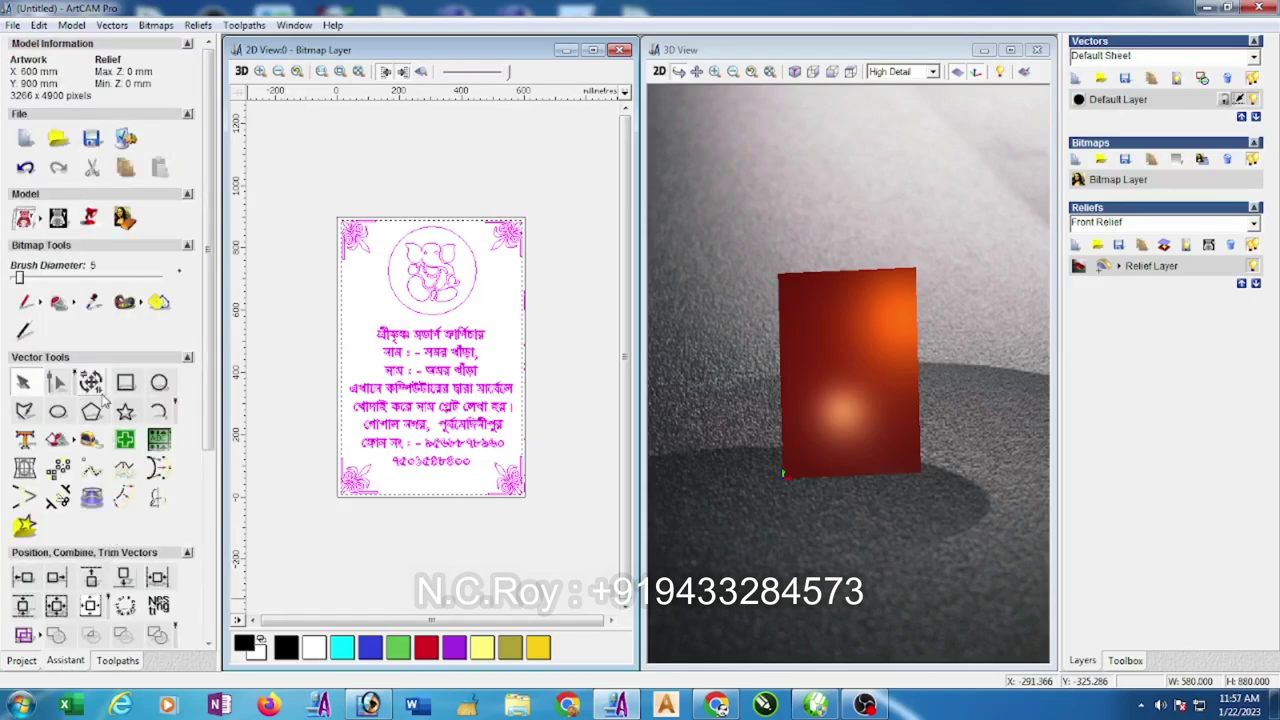
{"action": "left_click", "coordinate": [158, 383]}
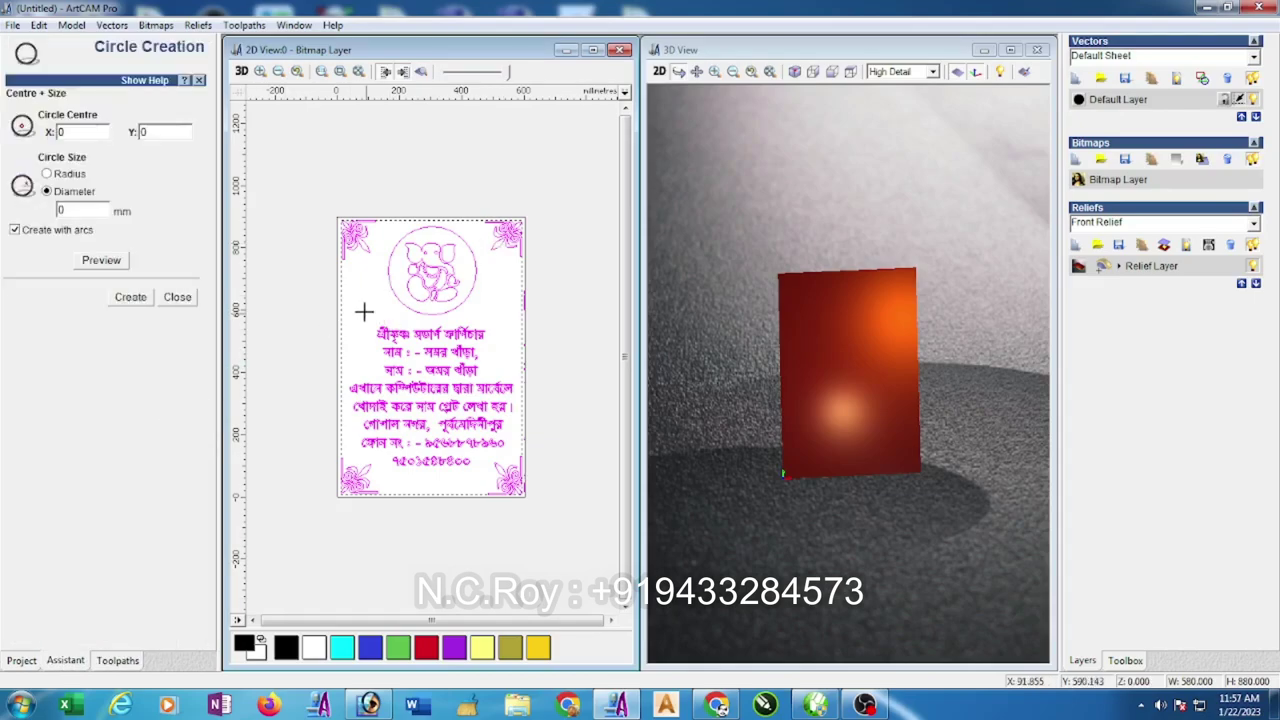
{"action": "left_click", "coordinate": [177, 294]}
{"action": "scroll", "coordinate": [400, 315], "scroll_direction": "up", "scroll_amount": 2}
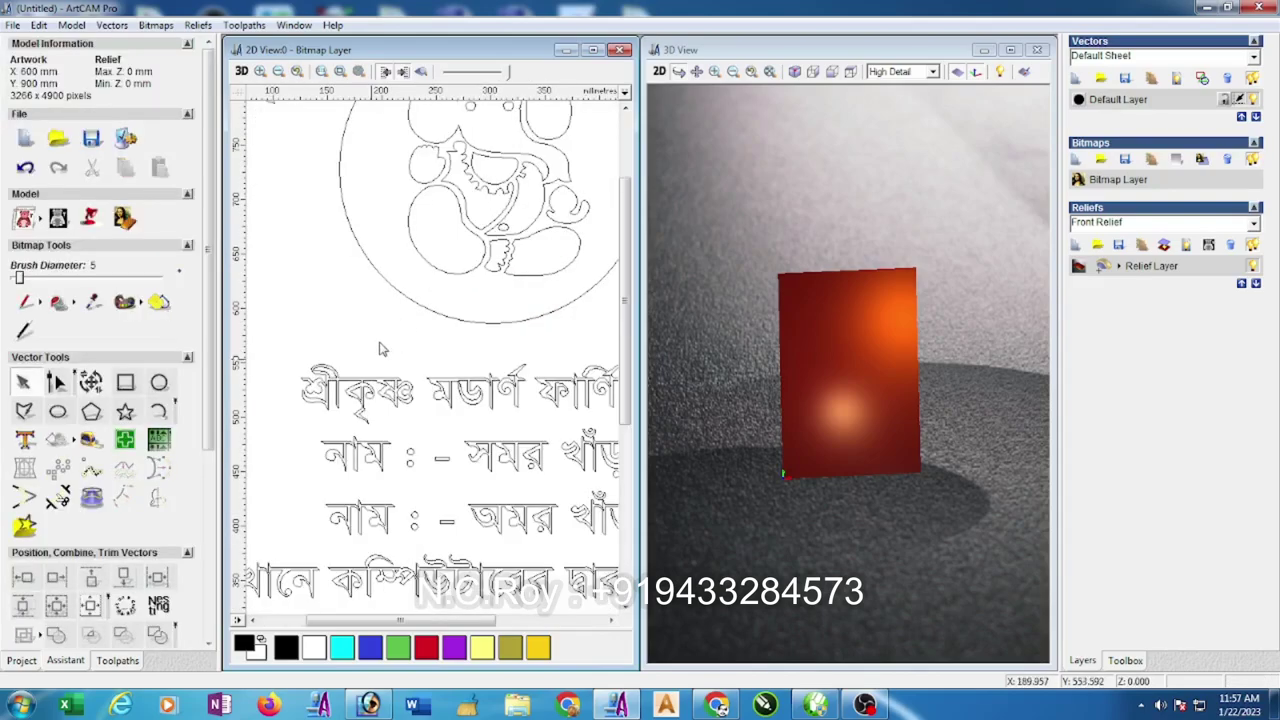
{"action": "scroll", "coordinate": [354, 380], "scroll_direction": "up", "scroll_amount": 2}
{"action": "scroll", "coordinate": [388, 260], "scroll_direction": "up", "scroll_amount": 2}
{"action": "scroll", "coordinate": [449, 351], "scroll_direction": "up", "scroll_amount": 1}
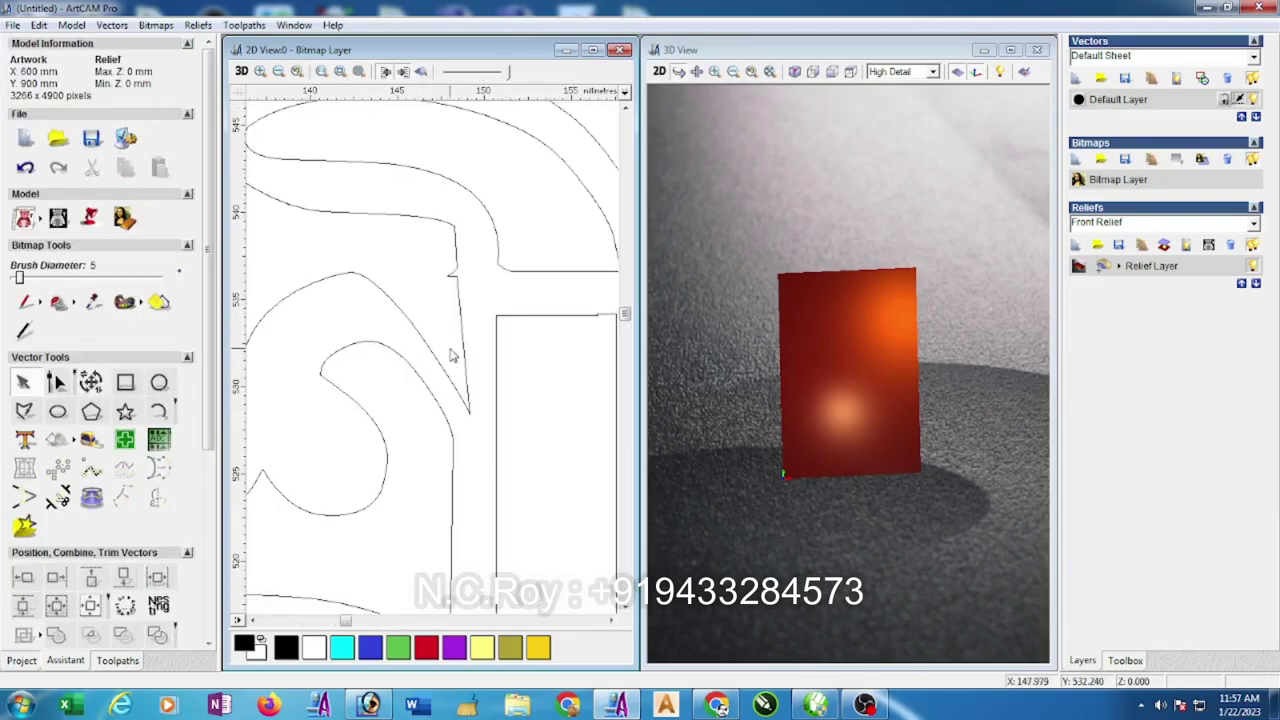
{"action": "scroll", "coordinate": [449, 360], "scroll_direction": "up", "scroll_amount": 1}
{"action": "left_click", "coordinate": [158, 383]}
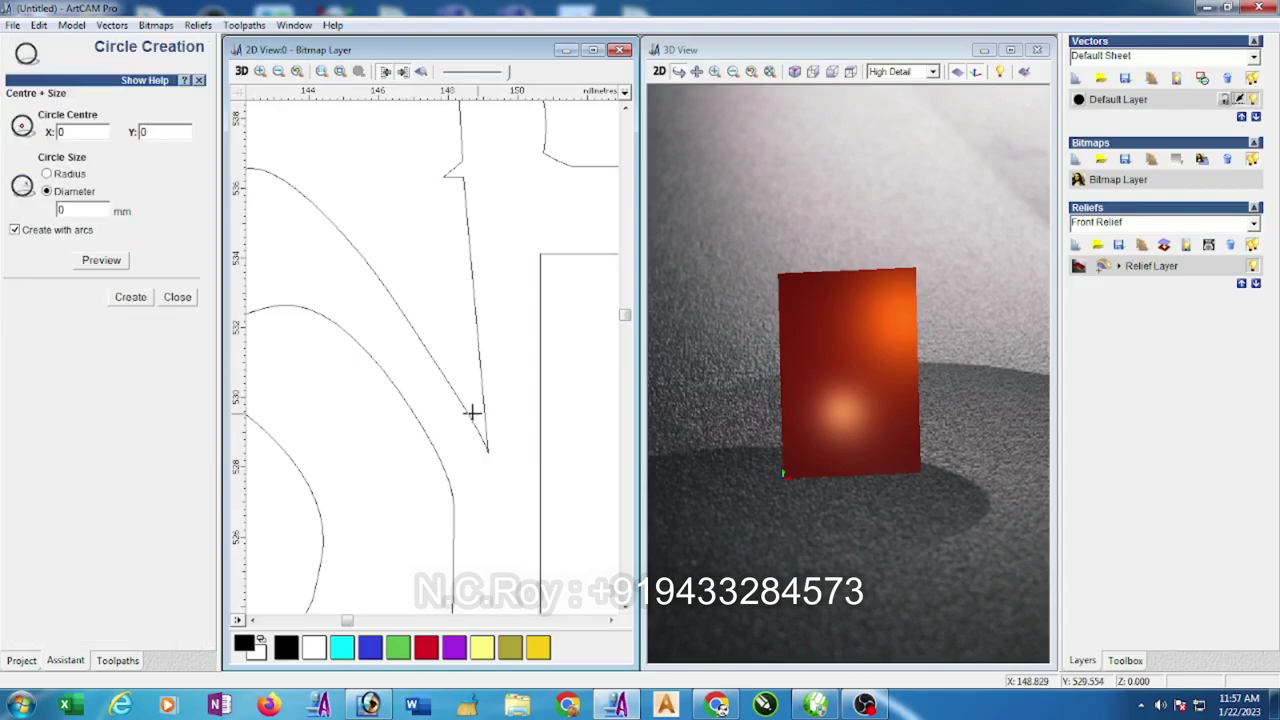
{"action": "left_click_drag", "start_coordinate": [429, 401], "coordinate": [435, 418]}
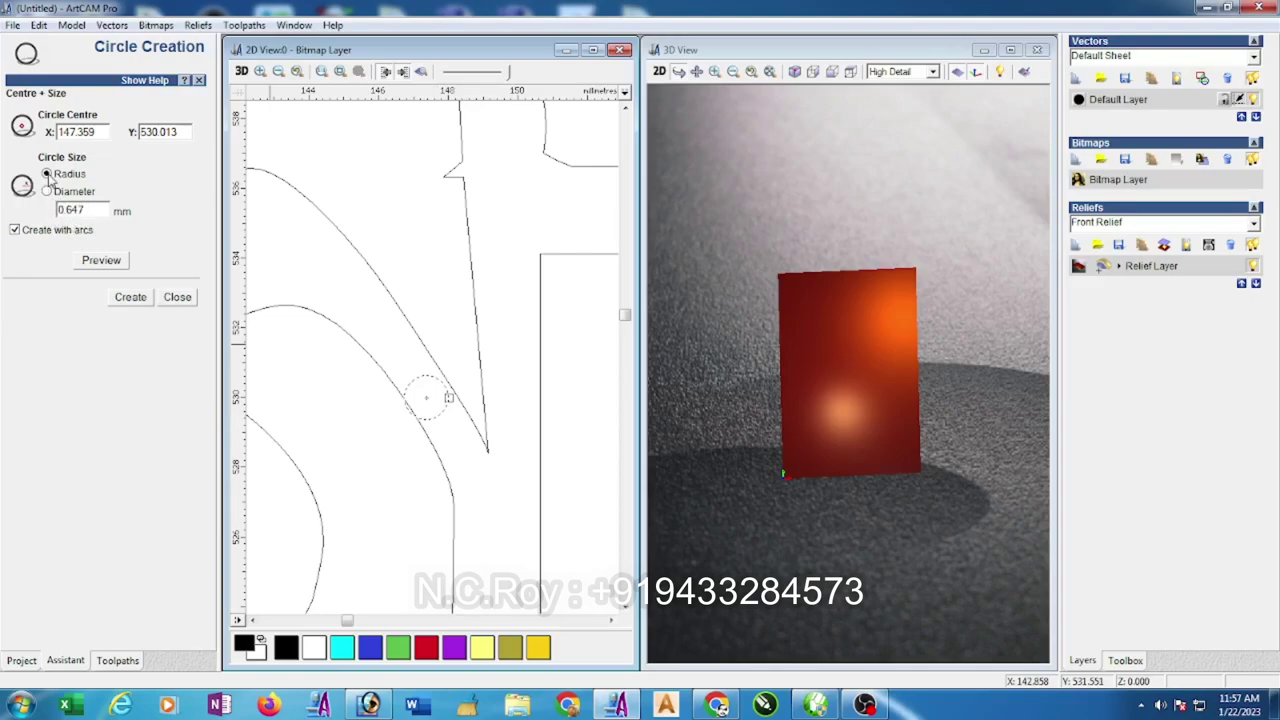
{"action": "left_click", "coordinate": [47, 192]}
{"action": "left_click", "coordinate": [178, 300]}
{"action": "scroll", "coordinate": [440, 285], "scroll_direction": "down", "scroll_amount": 2}
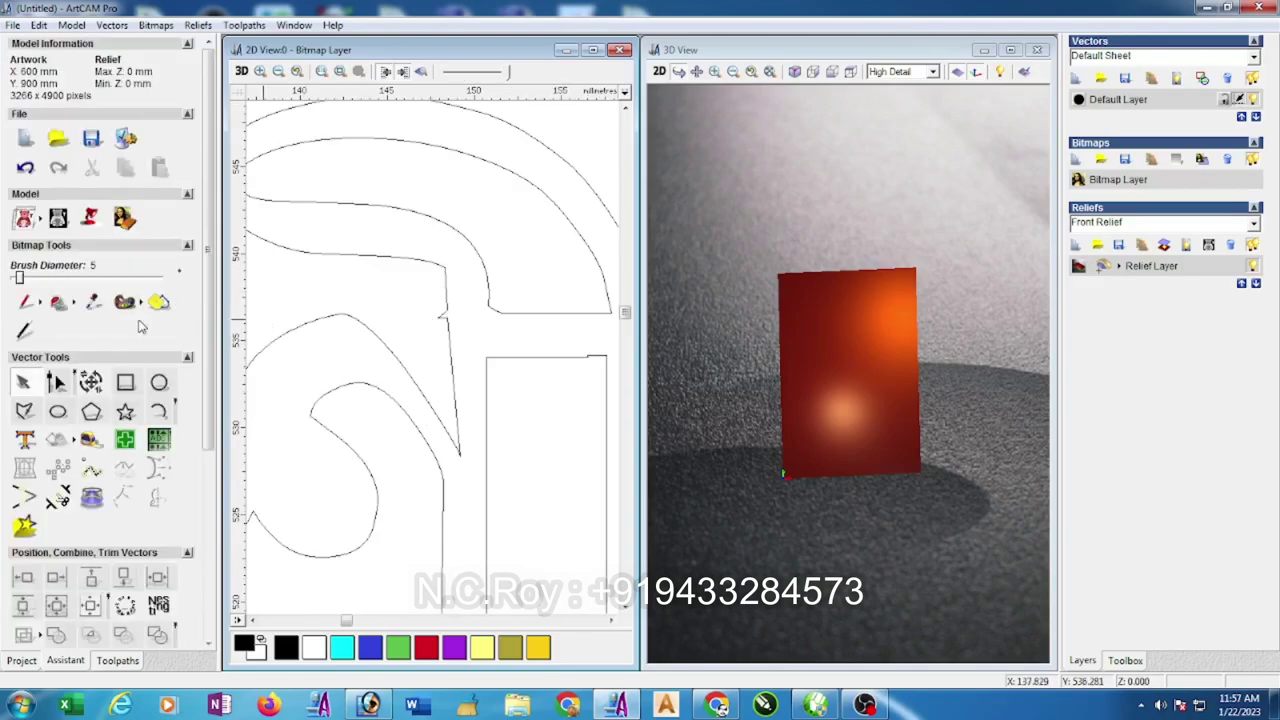
Node-edit the first word's outline, dragging the notch node into place to tidy it.
{"action": "key", "text": "n"}
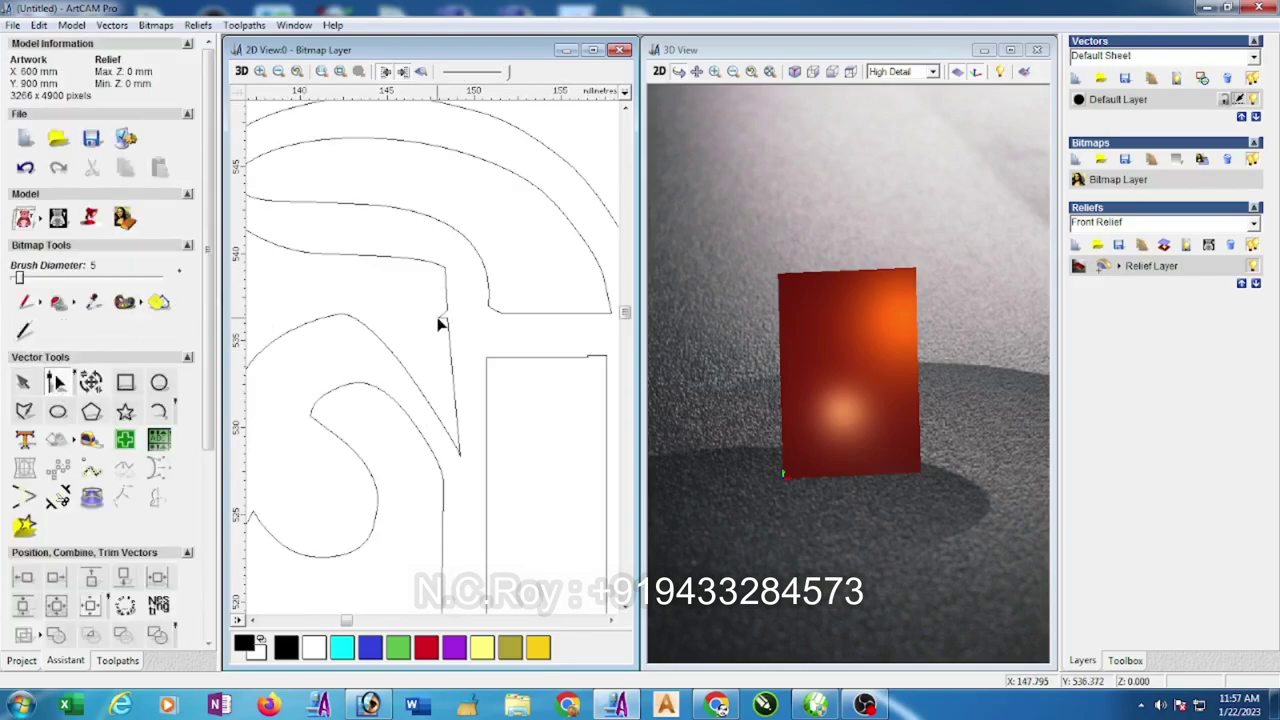
{"action": "left_click", "coordinate": [440, 323]}
{"action": "scroll", "coordinate": [437, 316], "scroll_direction": "up", "scroll_amount": 3}
{"action": "left_click_drag", "start_coordinate": [445, 440], "coordinate": [433, 431]}
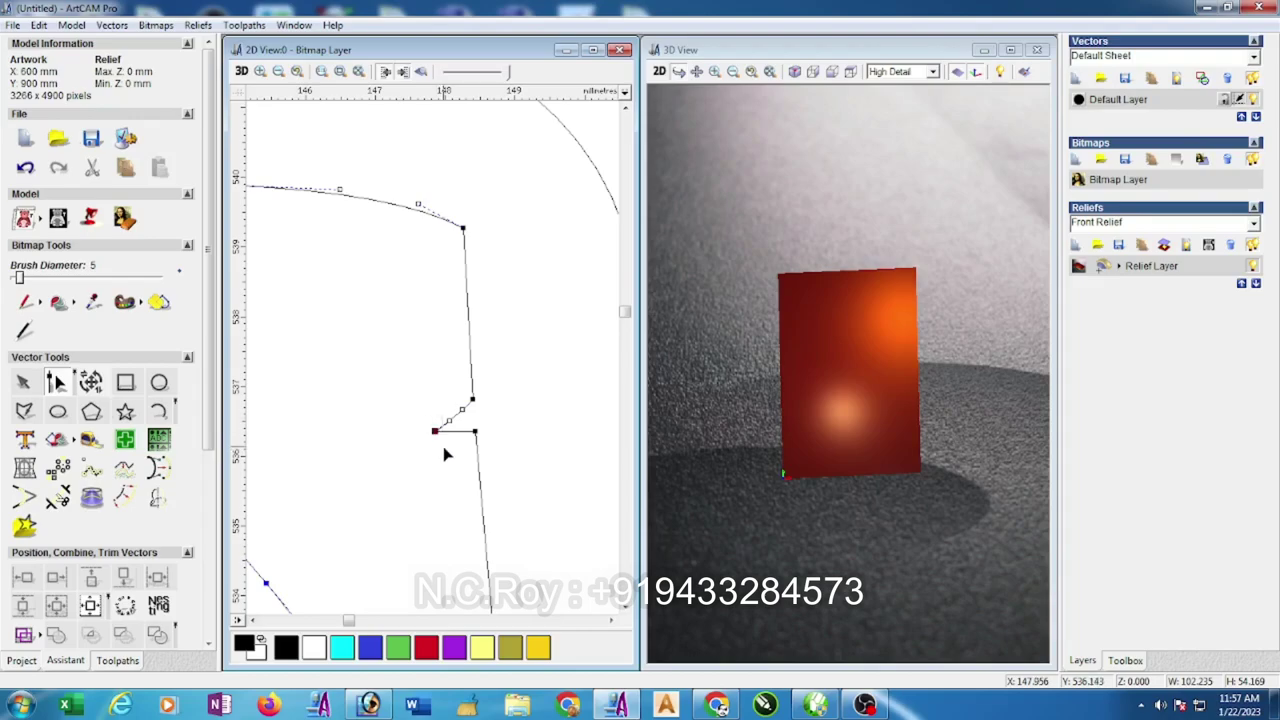
{"action": "middle_click_drag", "start_coordinate": [437, 434], "coordinate": [333, 338]}
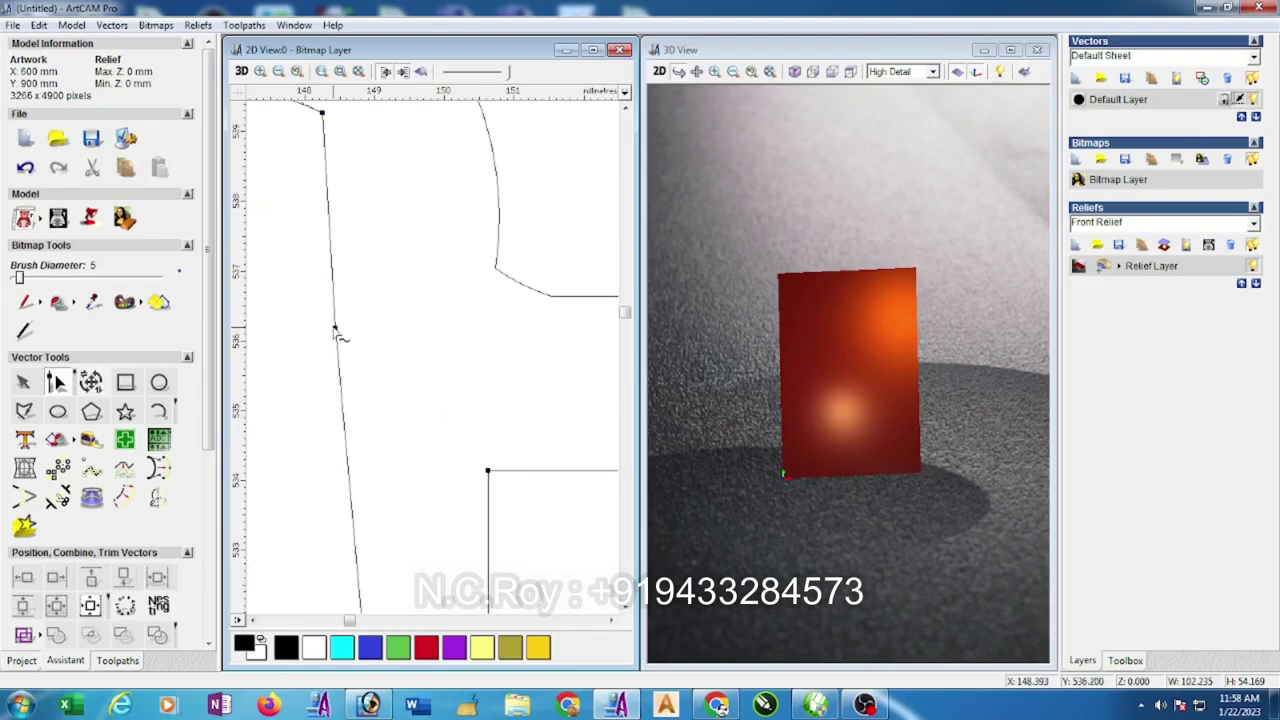
{"action": "scroll", "coordinate": [337, 331], "scroll_direction": "down", "scroll_amount": 5}
{"action": "scroll", "coordinate": [437, 354], "scroll_direction": "down", "scroll_amount": 1}
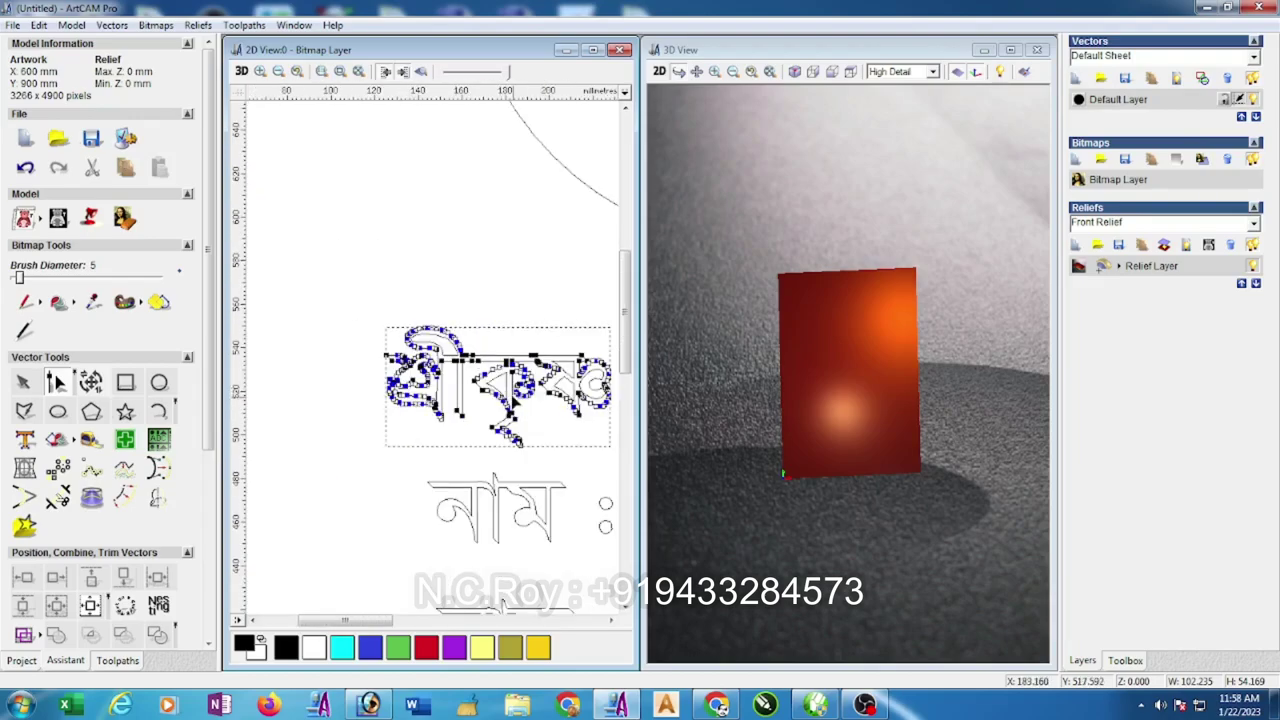
Return to Select mode and maximize the 2D View to fill the workspace.
{"action": "left_click", "coordinate": [23, 383]}
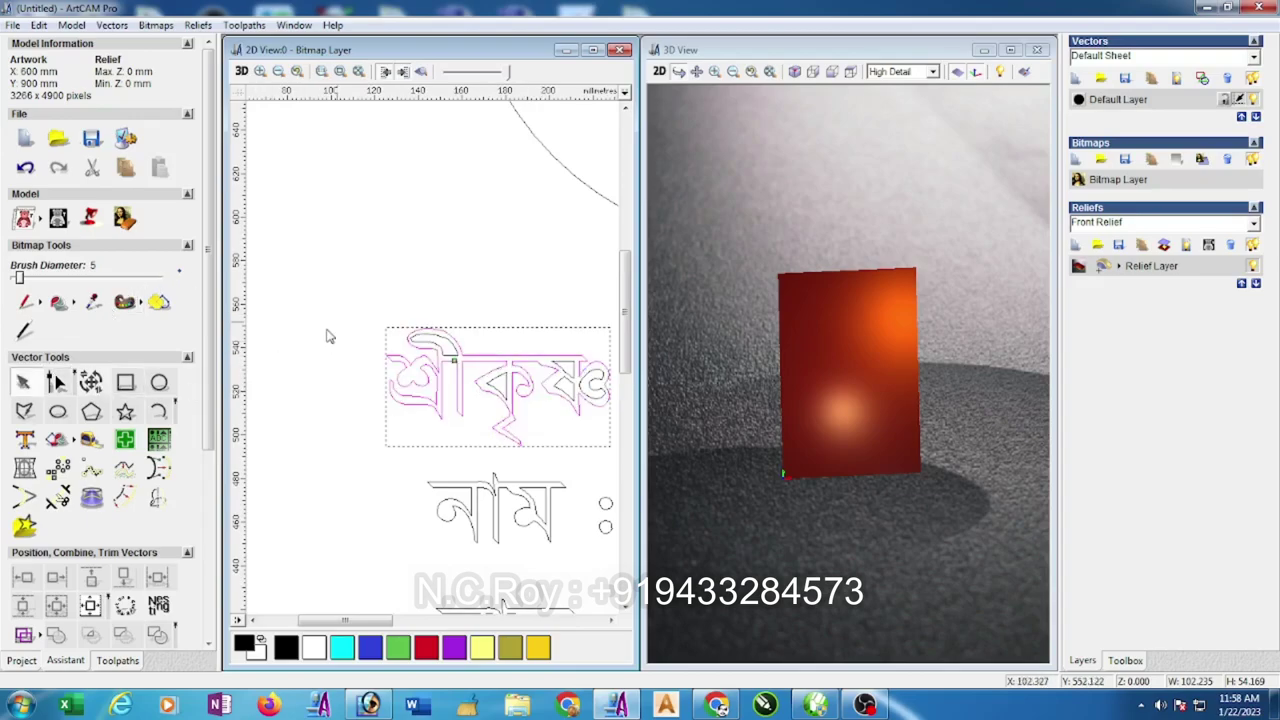
{"action": "left_click", "coordinate": [593, 49]}
{"action": "scroll", "coordinate": [795, 245], "scroll_direction": "down", "scroll_amount": 3}
{"action": "scroll", "coordinate": [686, 398], "scroll_direction": "up", "scroll_amount": 2}
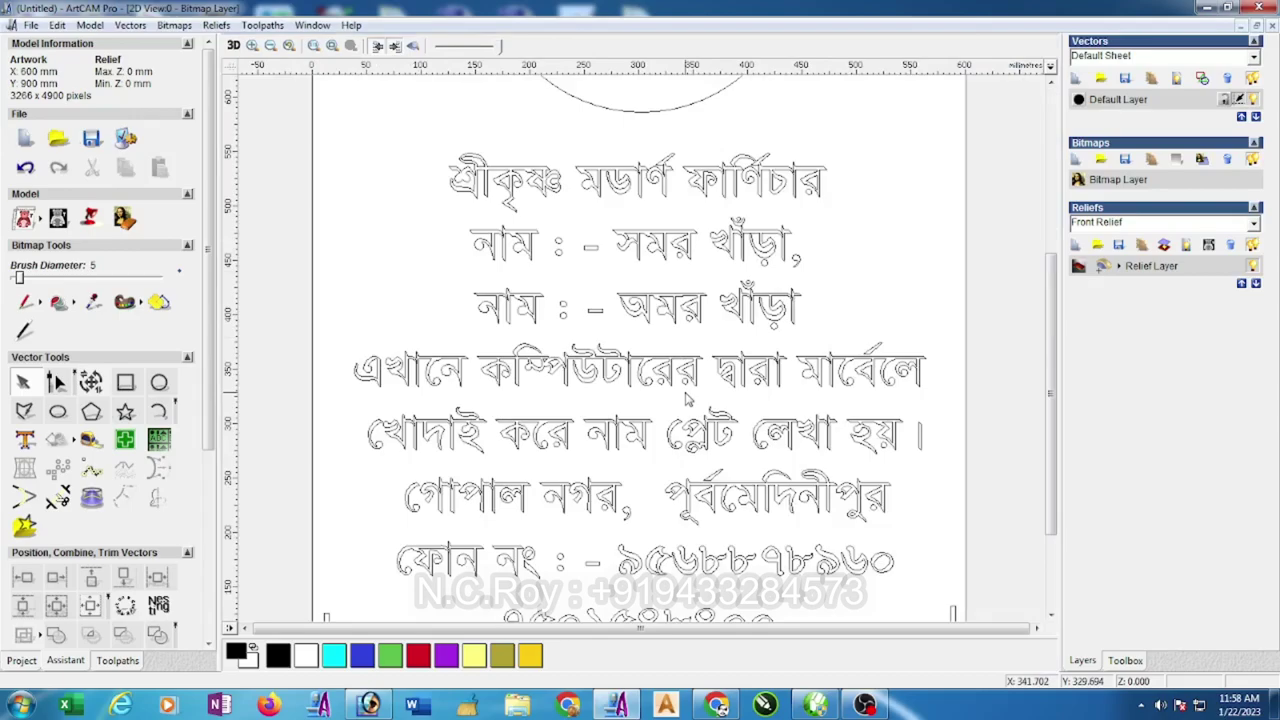
{"action": "scroll", "coordinate": [712, 459], "scroll_direction": "up", "scroll_amount": 1}
{"action": "scroll", "coordinate": [707, 459], "scroll_direction": "down", "scroll_amount": 1}
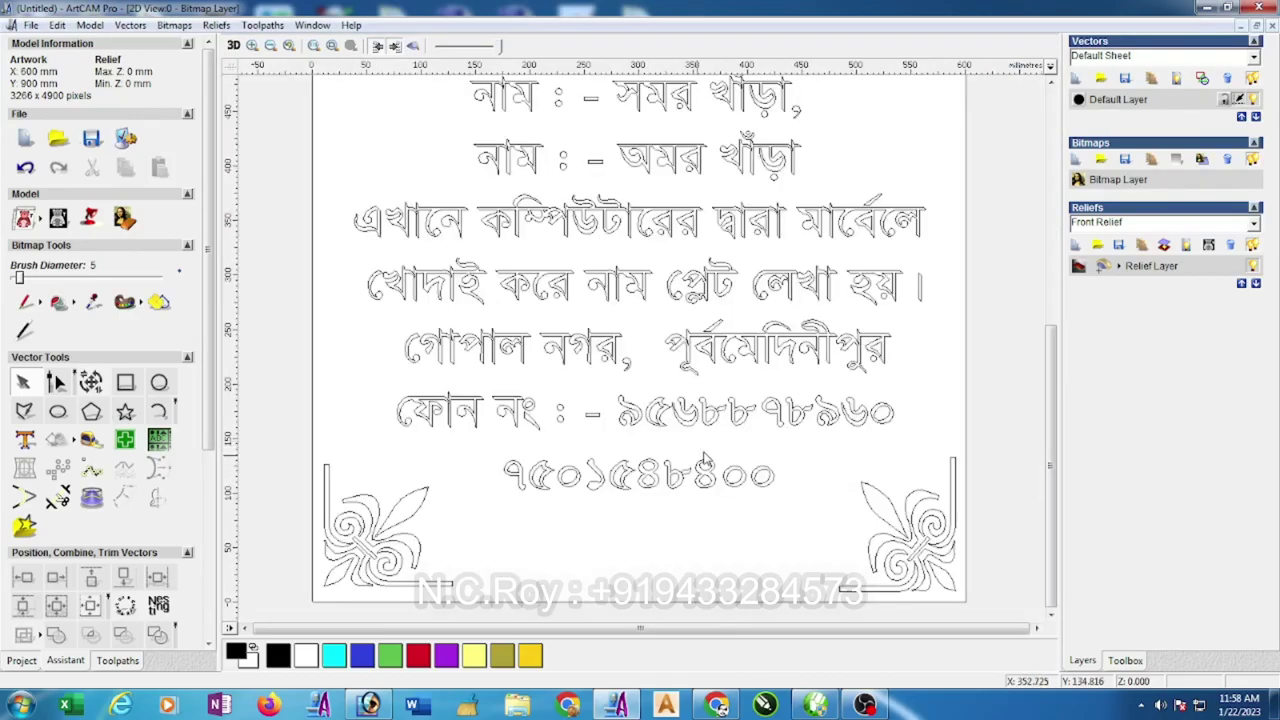
{"action": "scroll", "coordinate": [688, 437], "scroll_direction": "down", "scroll_amount": 2}
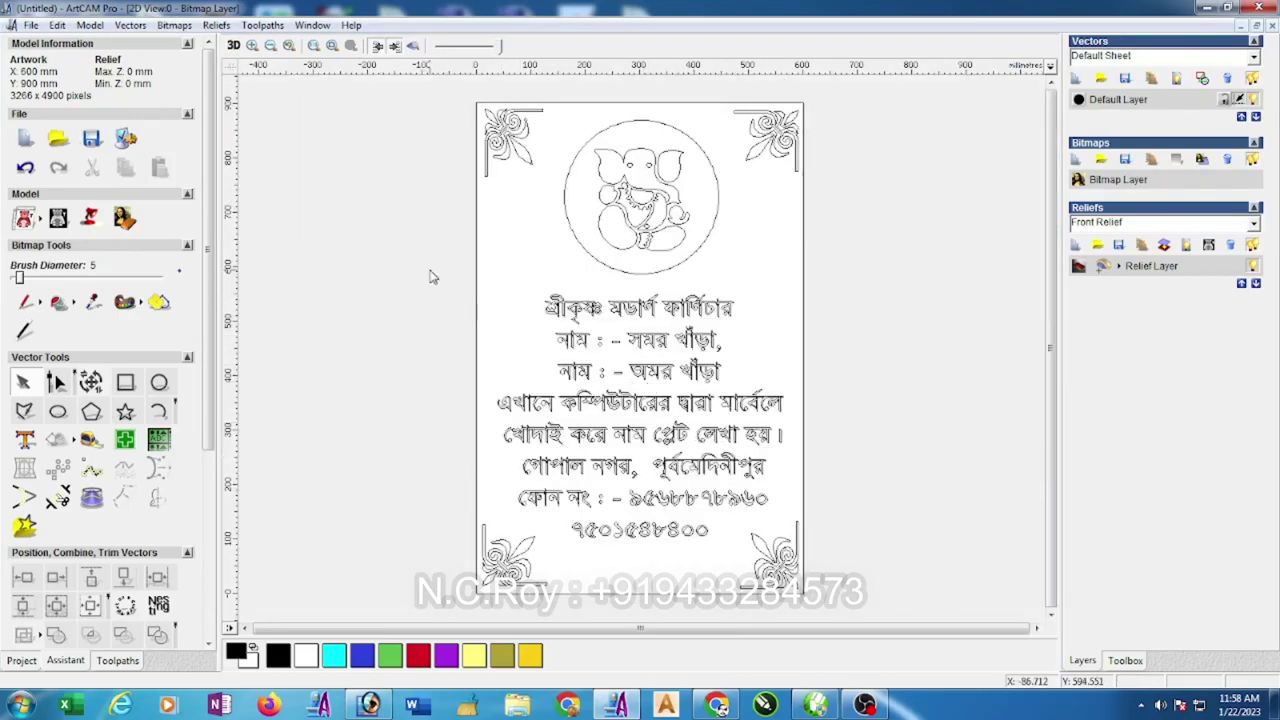
Offset the selected Bengali text block outward by 125.
{"action": "left_click_drag", "start_coordinate": [430, 277], "coordinate": [790, 545]}
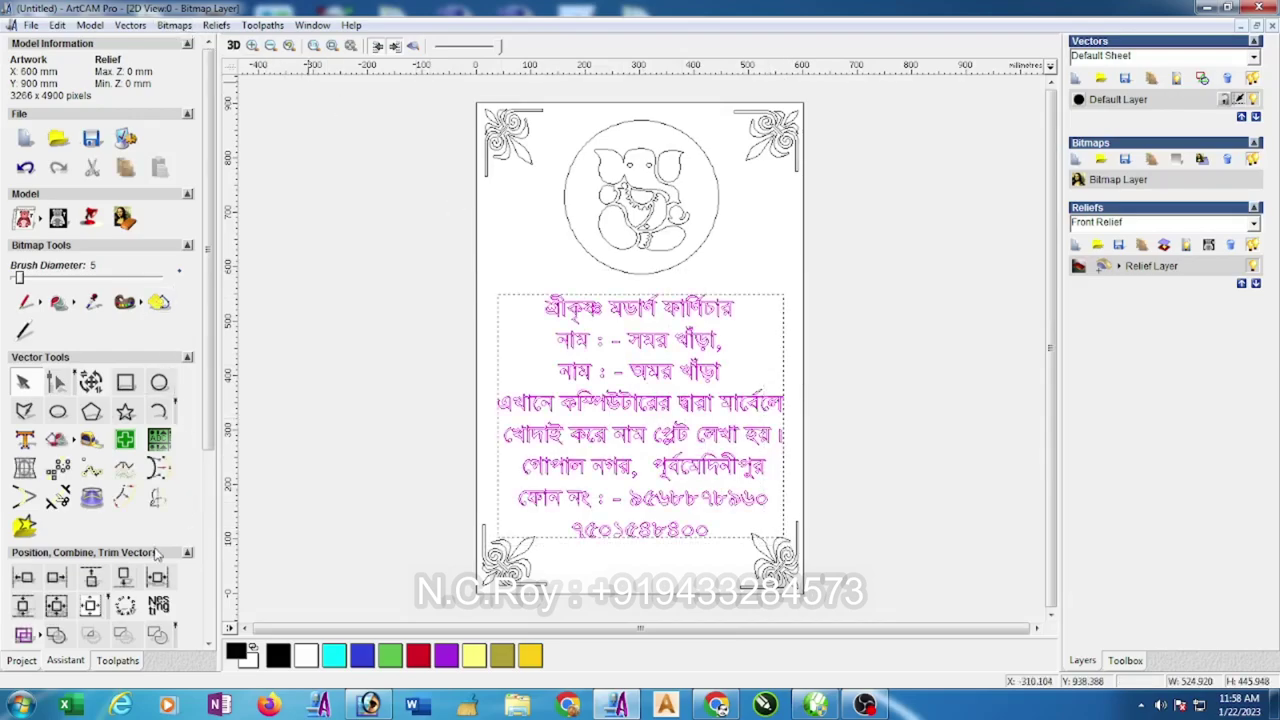
{"action": "left_click", "coordinate": [124, 497]}
{"action": "type", "text": "125"}
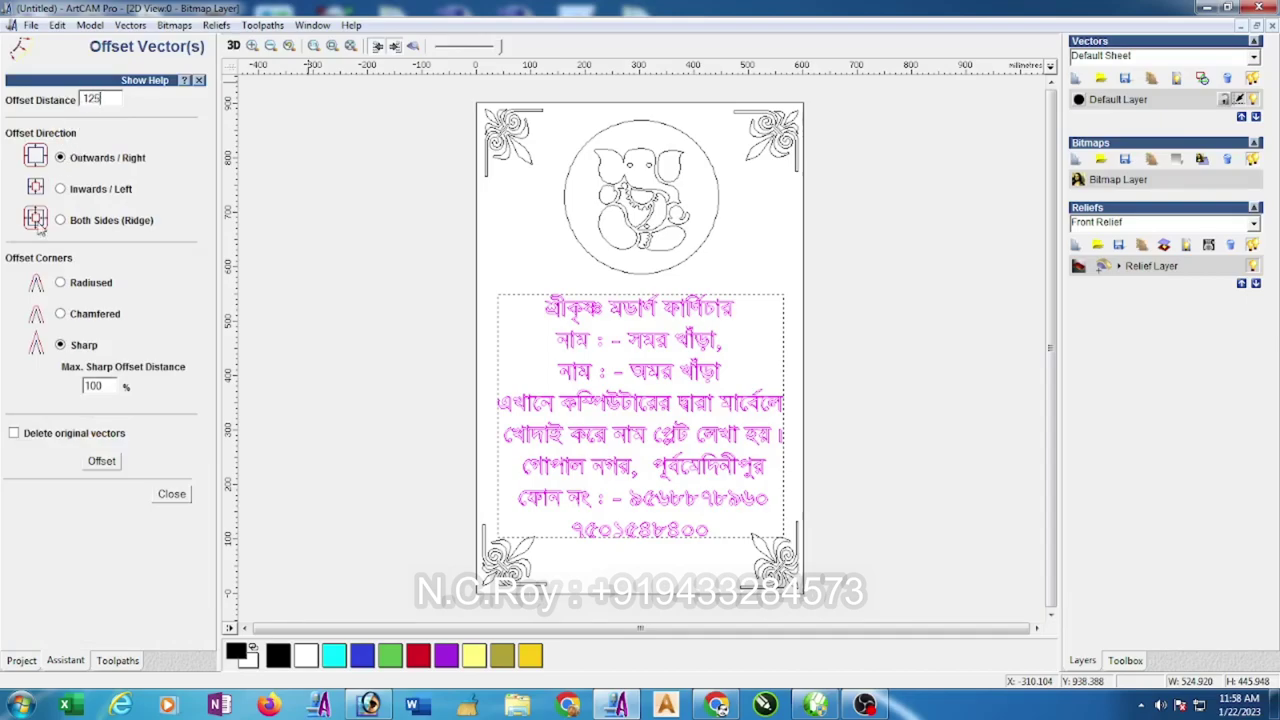
{"action": "left_click", "coordinate": [103, 462]}
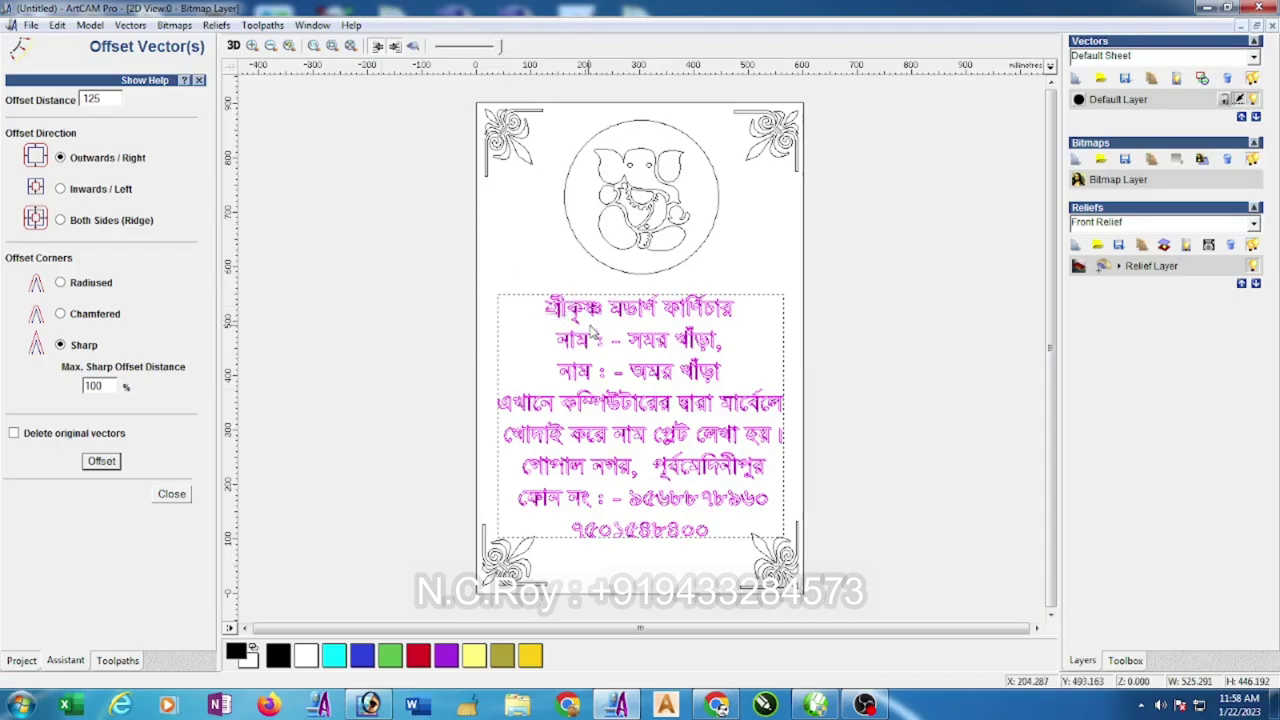
{"action": "left_click", "coordinate": [166, 496]}
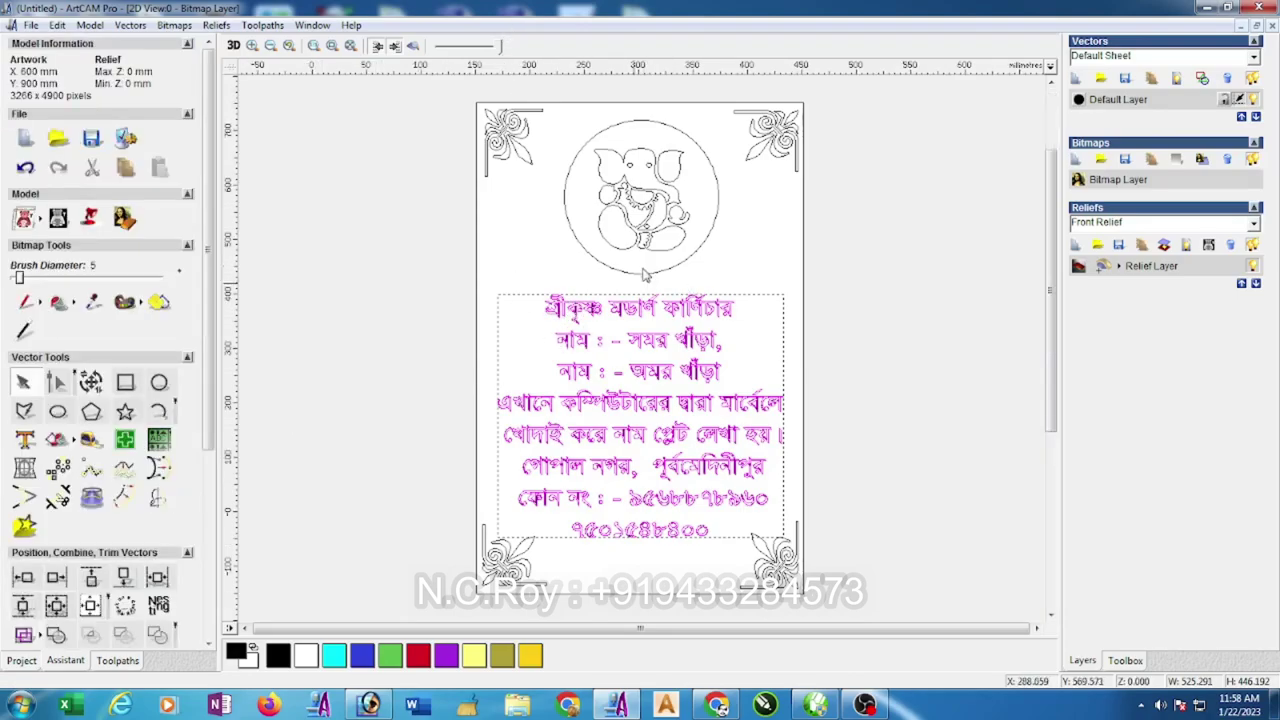
{"action": "scroll", "coordinate": [560, 351], "scroll_direction": "up", "scroll_amount": 5}
{"action": "scroll", "coordinate": [540, 400], "scroll_direction": "up", "scroll_amount": 2}
{"action": "scroll", "coordinate": [525, 436], "scroll_direction": "up", "scroll_amount": 1}
{"action": "scroll", "coordinate": [670, 389], "scroll_direction": "up", "scroll_amount": 2}
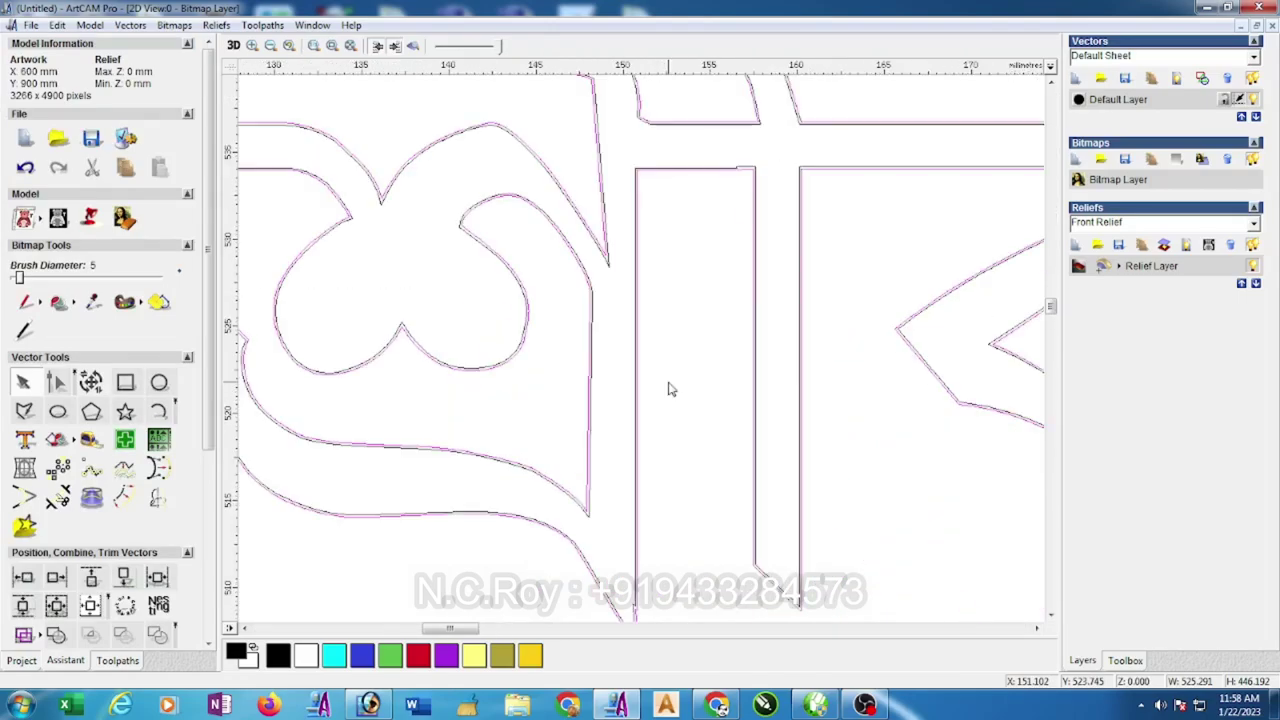
{"action": "scroll", "coordinate": [670, 389], "scroll_direction": "down", "scroll_amount": 2}
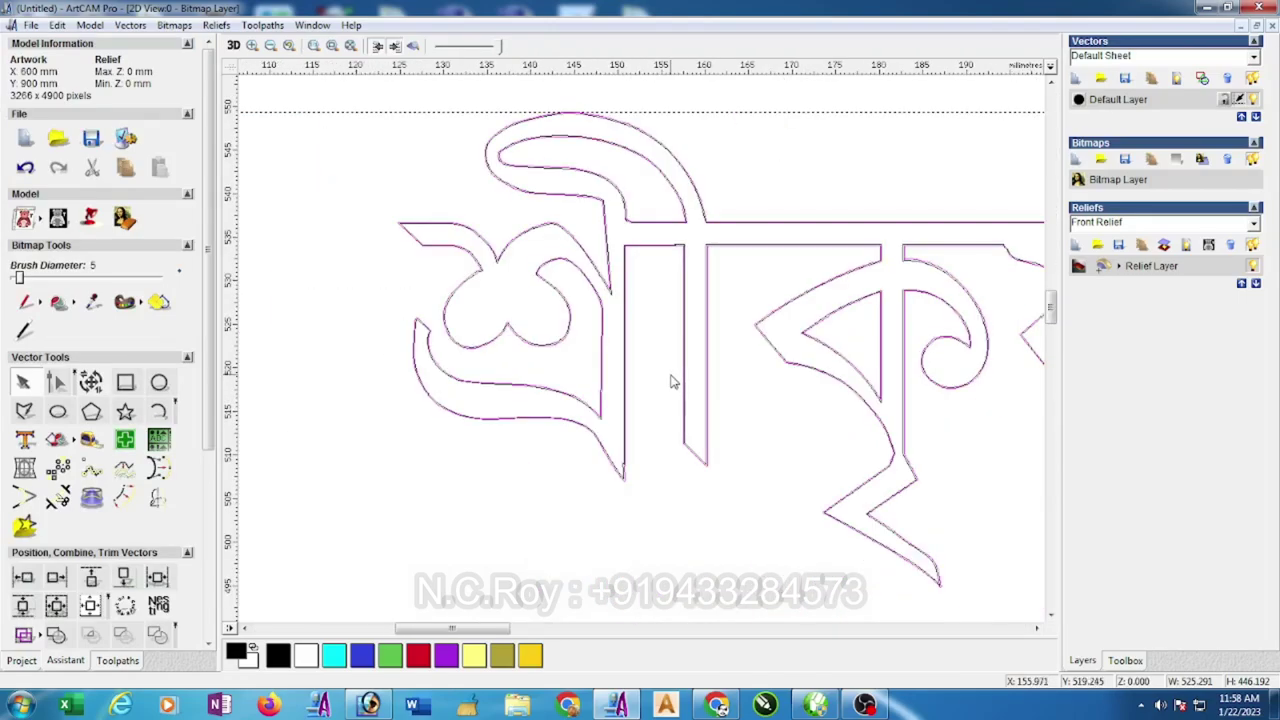
Undo the 125 offset and re-offset the Bengali text outward by 25 instead.
{"action": "left_click", "coordinate": [675, 382]}
{"action": "scroll", "coordinate": [491, 423], "scroll_direction": "down", "scroll_amount": 2}
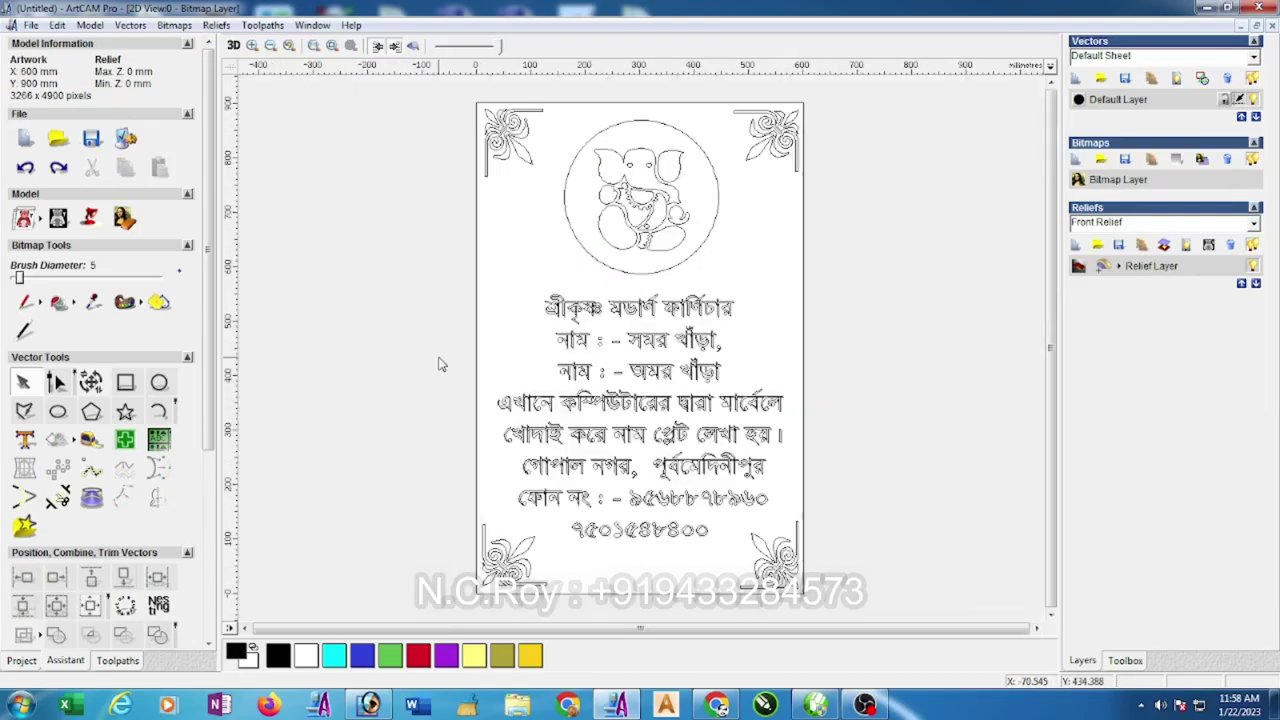
{"action": "key", "text": "F3"}
{"action": "left_click_drag", "start_coordinate": [416, 266], "coordinate": [826, 574]}
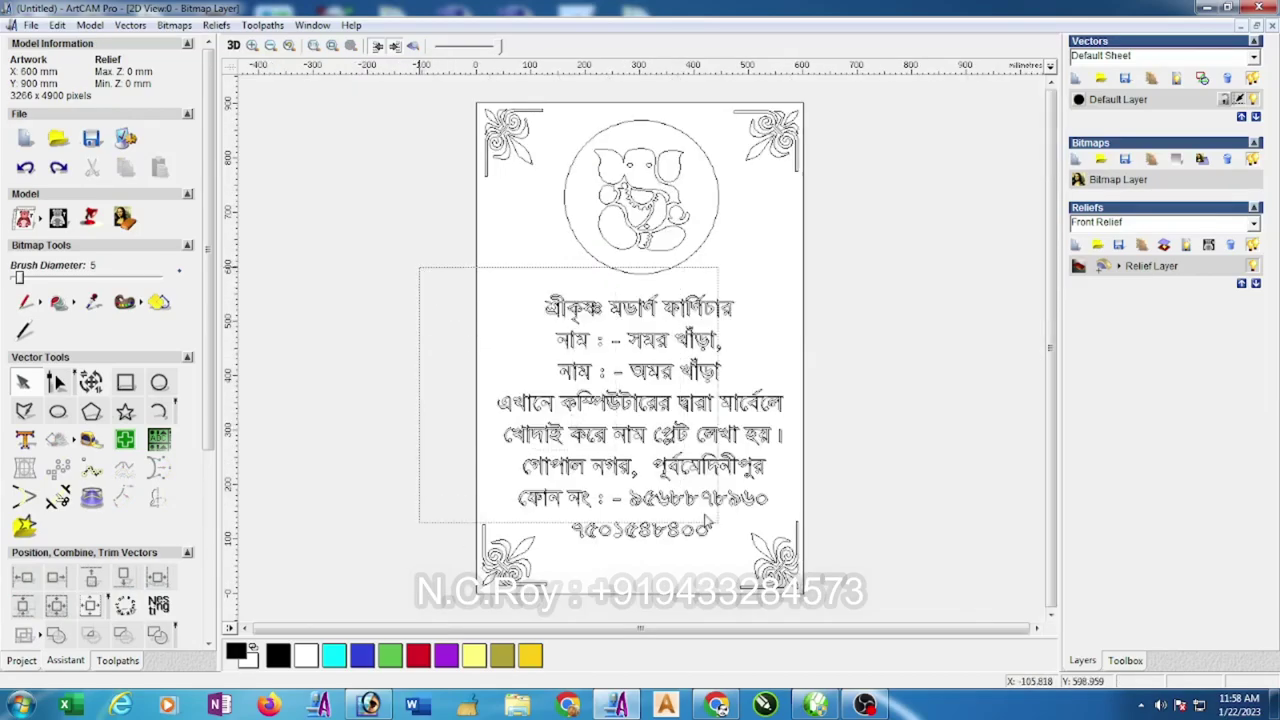
{"action": "left_click", "coordinate": [128, 498]}
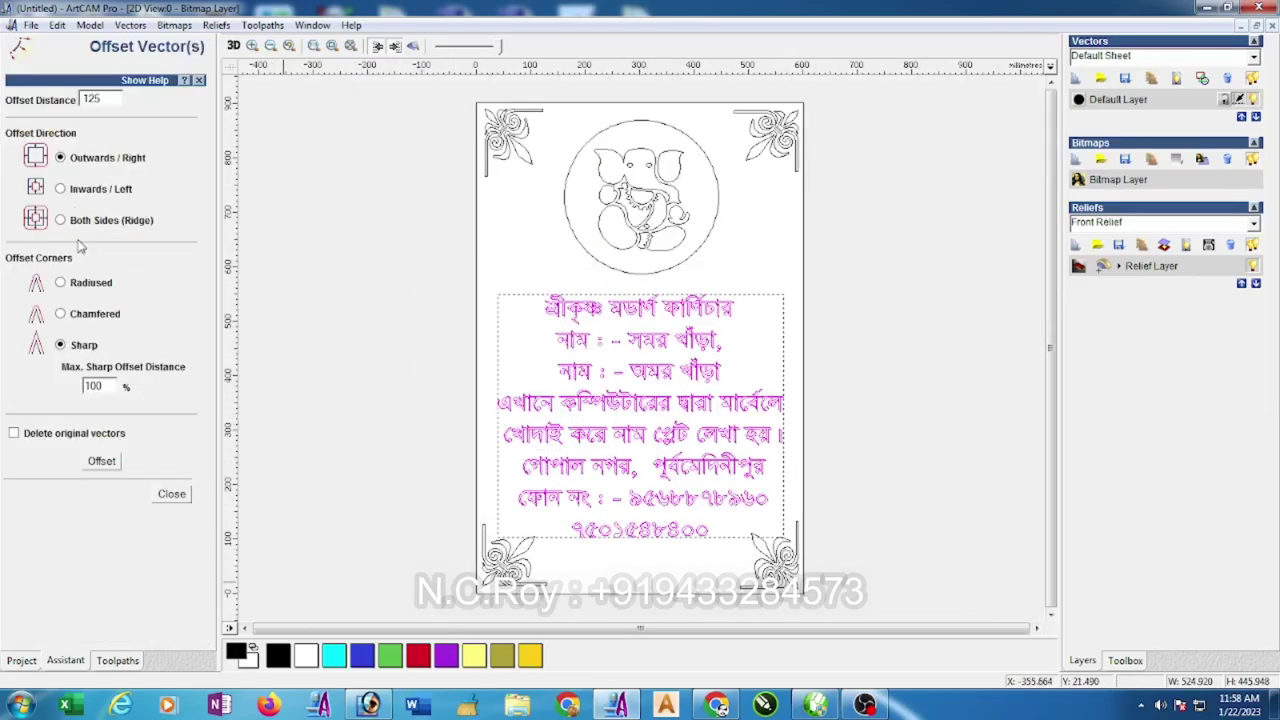
{"action": "left_click_drag", "start_coordinate": [100, 98], "coordinate": [28, 95]}
{"action": "type", "text": "25"}
{"action": "left_click", "coordinate": [104, 463]}
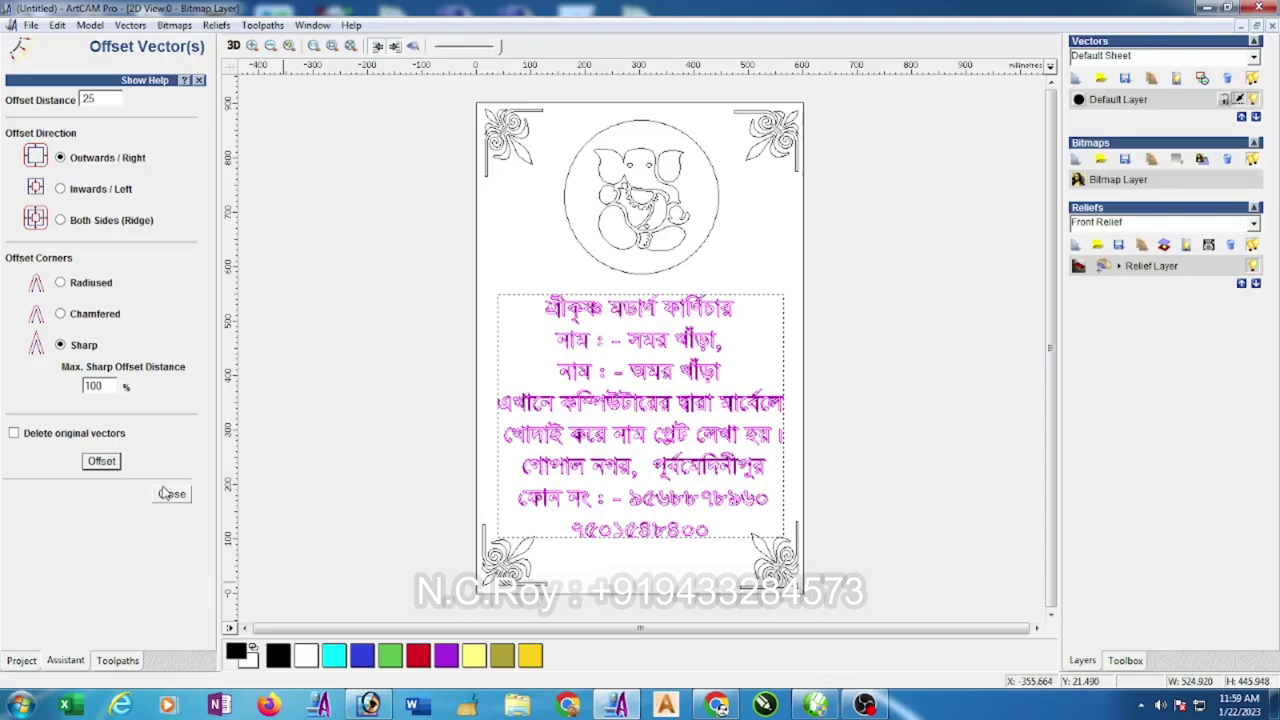
{"action": "left_click", "coordinate": [171, 494]}
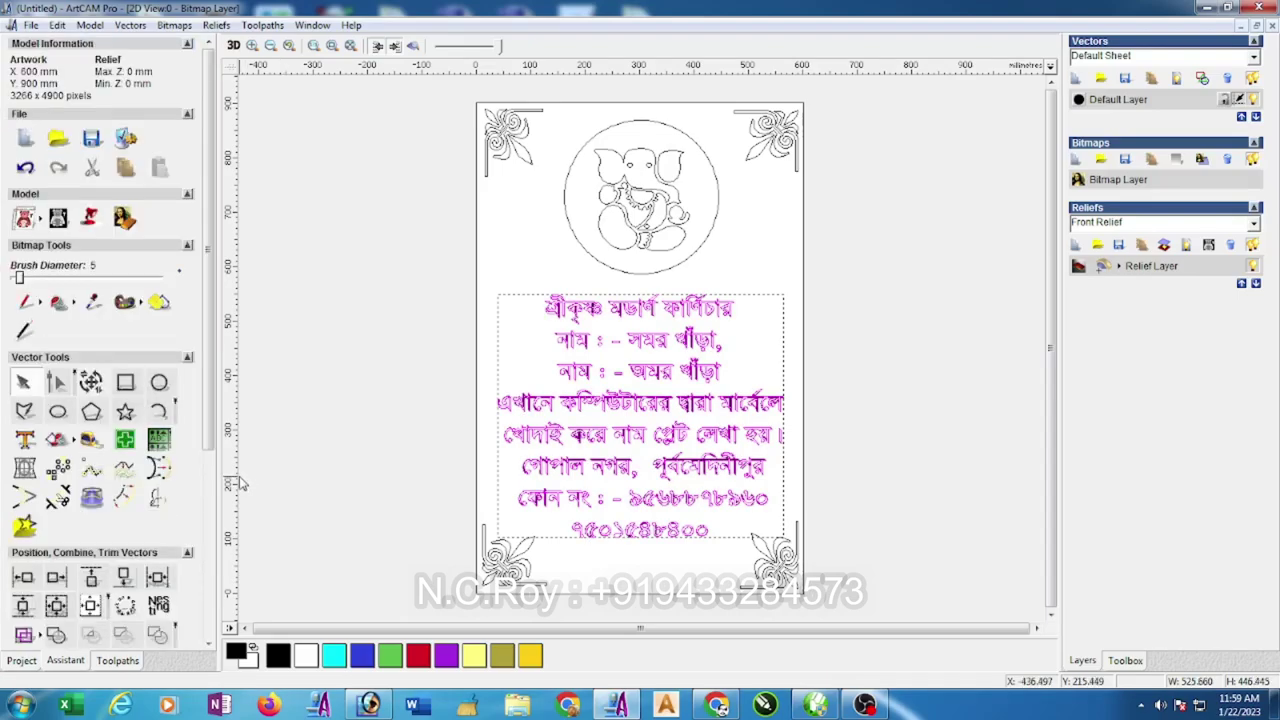
Cut the offset text and paste it onto new Vector Layer 1 with Default Layer hidden.
{"action": "key", "text": "ctrl+x"}
{"action": "left_click", "coordinate": [1254, 100]}
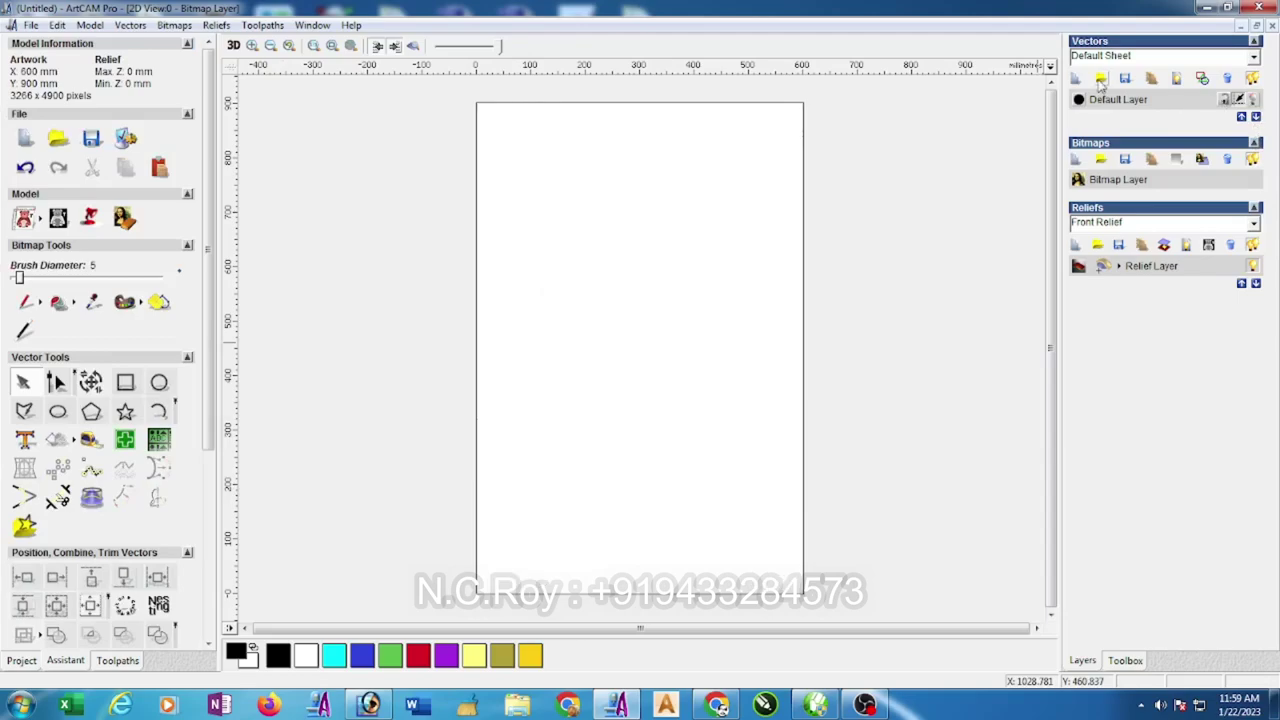
{"action": "left_click", "coordinate": [1078, 80]}
{"action": "key", "text": "ctrl+v"}
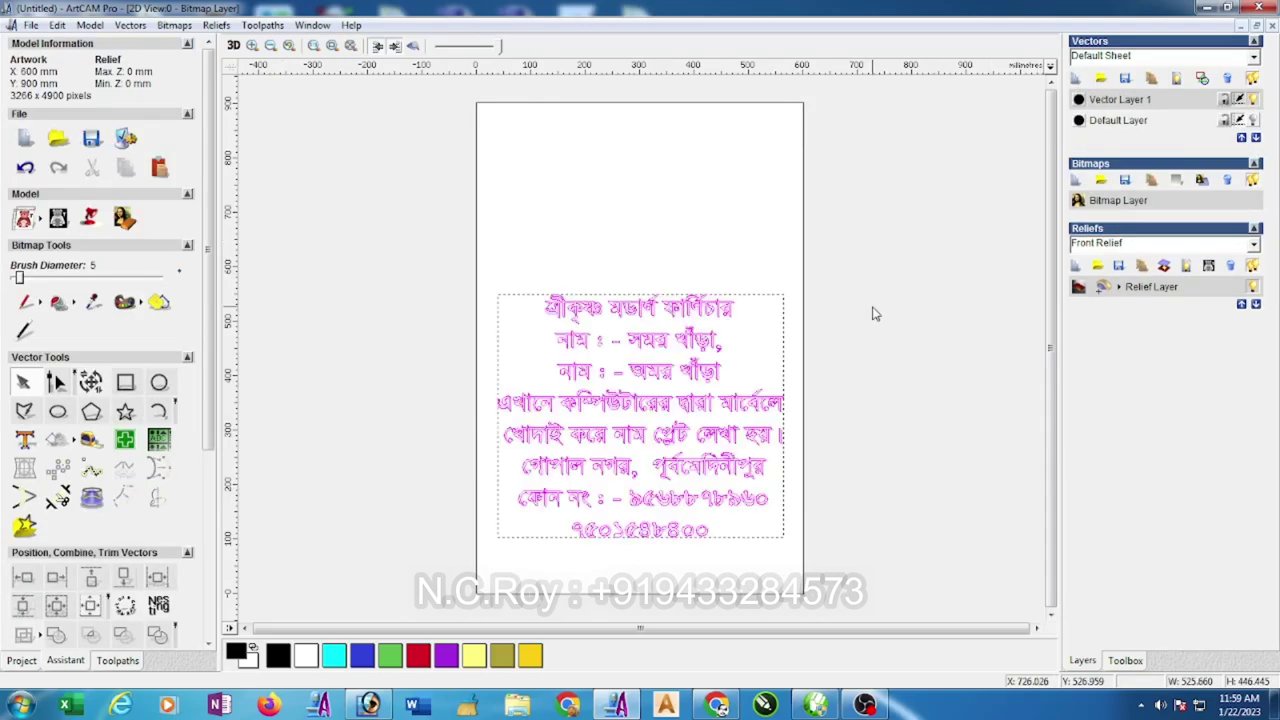
{"action": "left_click", "coordinate": [873, 318]}
{"action": "scroll", "coordinate": [873, 318], "scroll_direction": "up", "scroll_amount": 5}
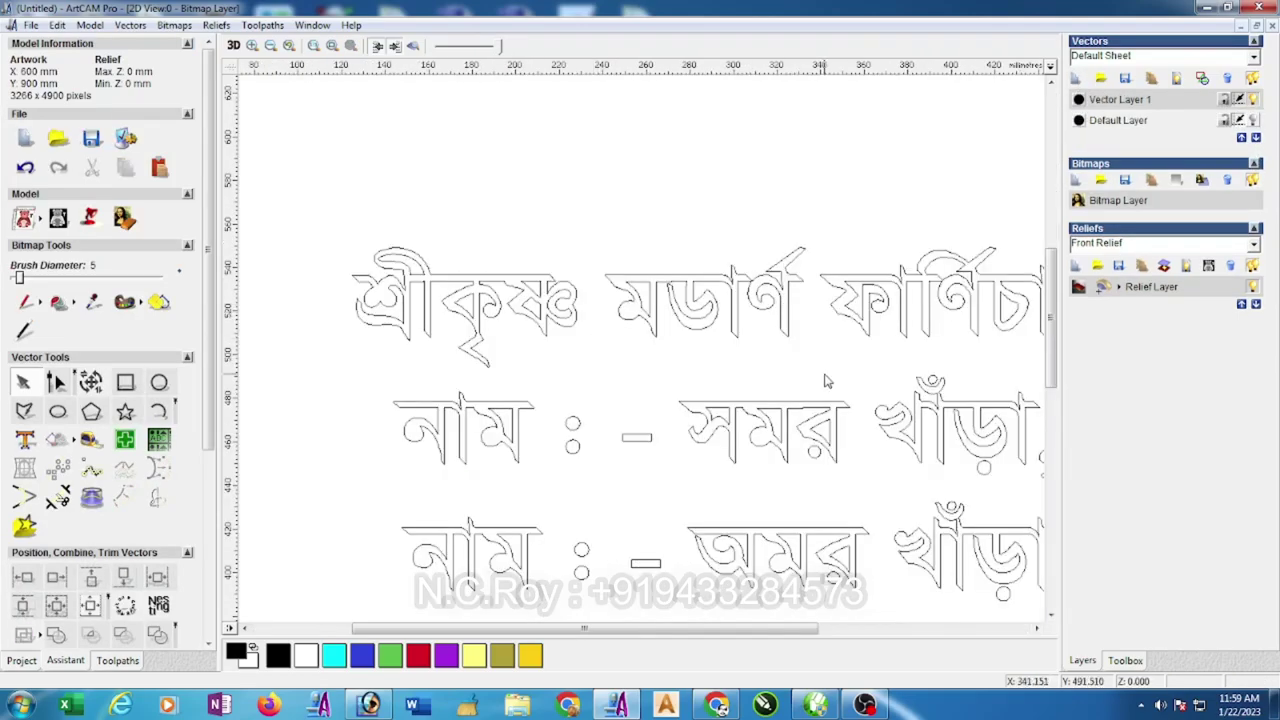
{"action": "scroll", "coordinate": [829, 380], "scroll_direction": "down", "scroll_amount": 2}
Re-show Default Layer, delete its duplicate Bengali text, and select all the plate artwork.
{"action": "left_click", "coordinate": [1254, 120]}
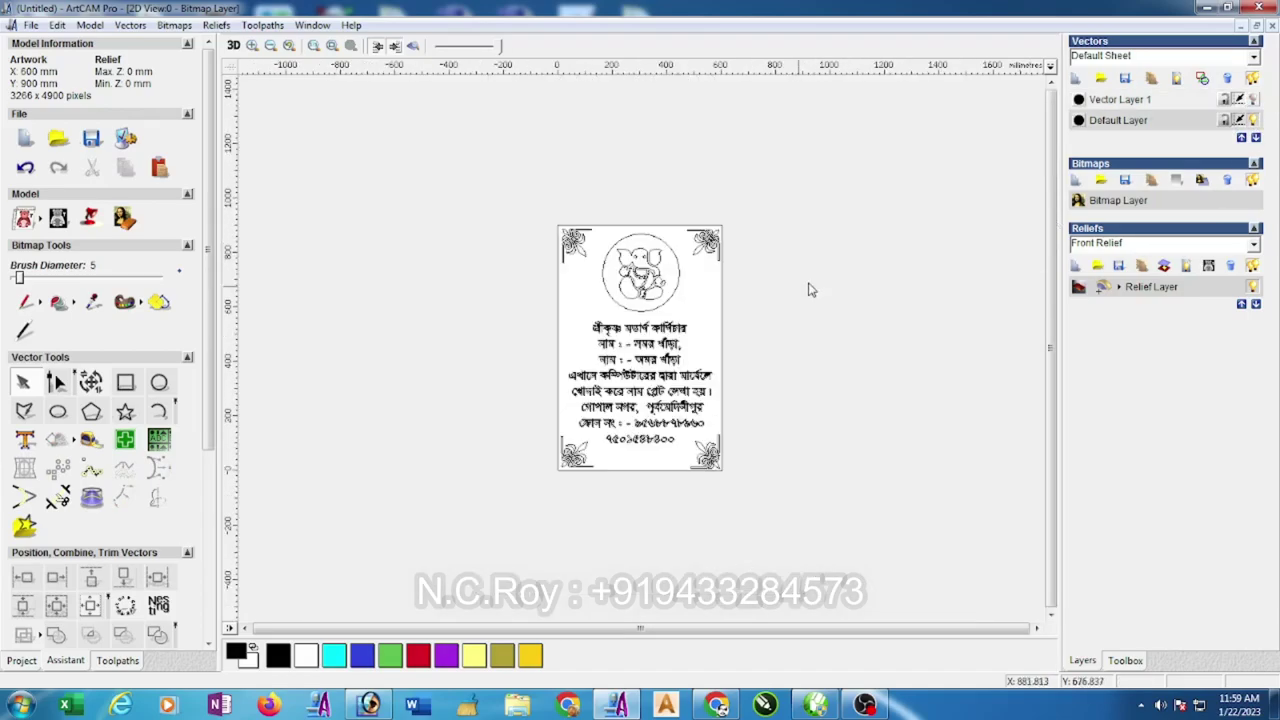
{"action": "scroll", "coordinate": [834, 252], "scroll_direction": "down", "scroll_amount": 3}
{"action": "left_click_drag", "start_coordinate": [521, 320], "coordinate": [718, 455]}
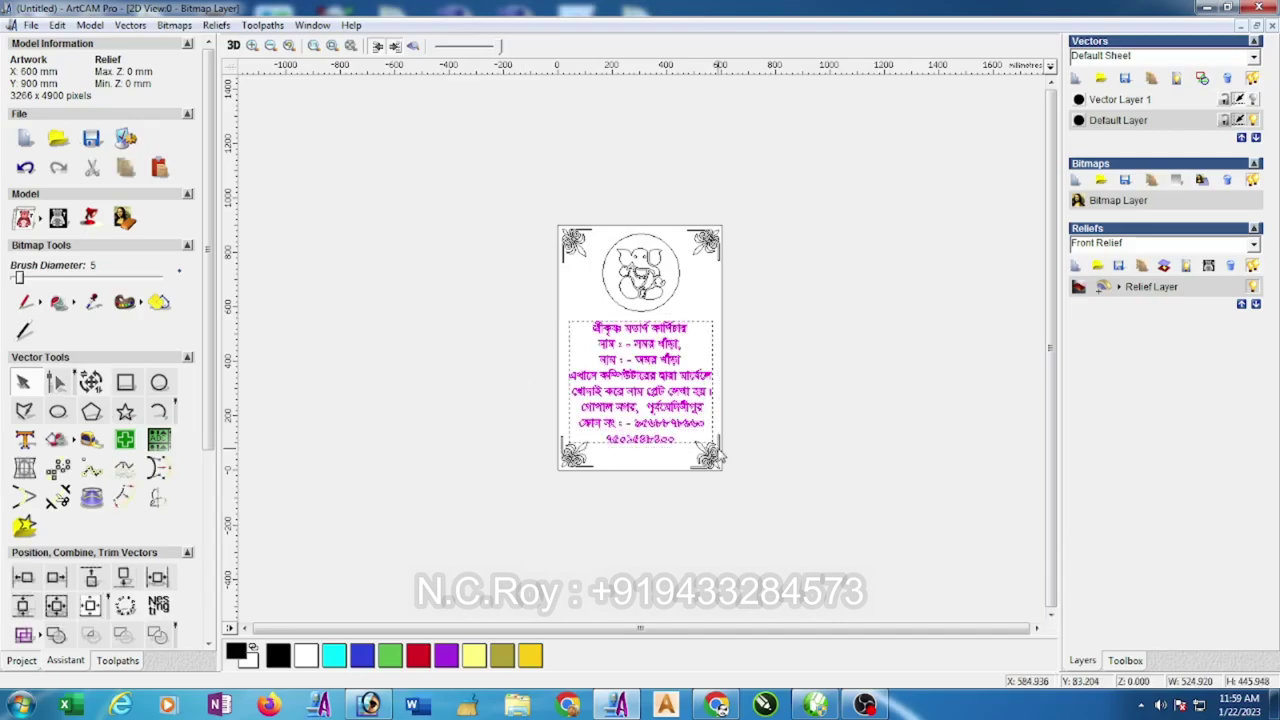
{"action": "key", "text": "Delete"}
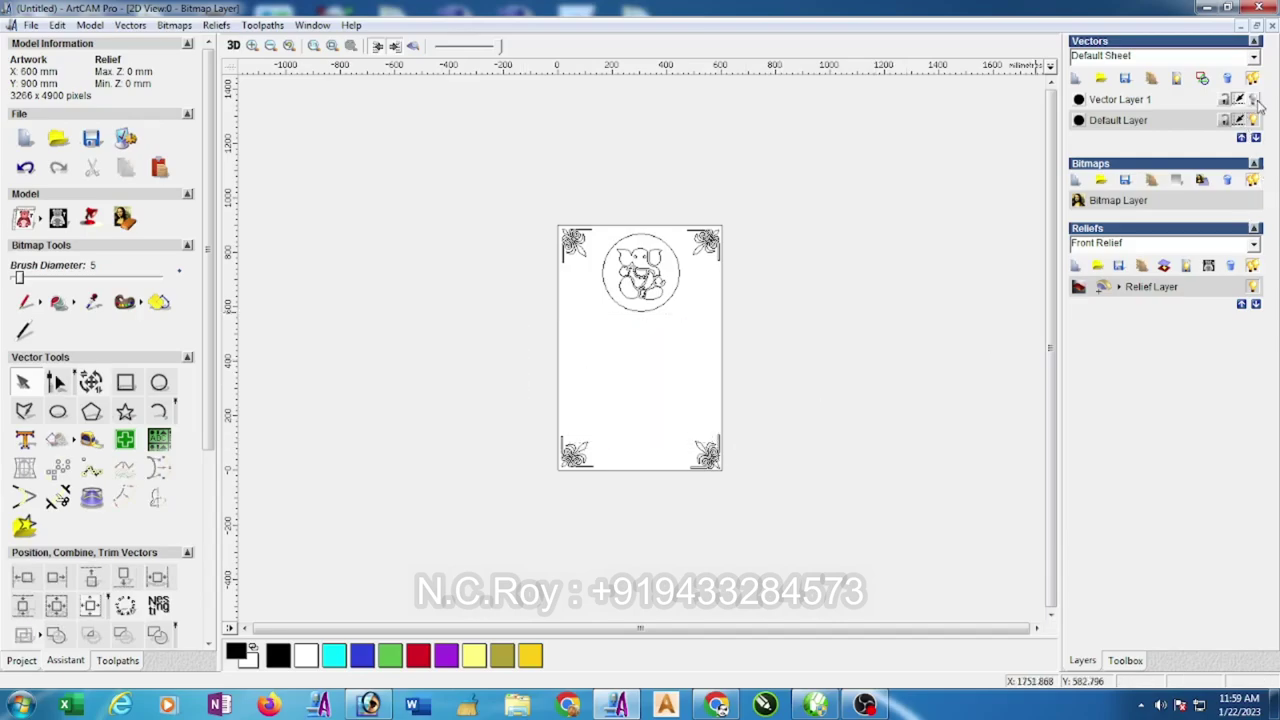
{"action": "left_click", "coordinate": [1255, 101]}
{"action": "scroll", "coordinate": [682, 358], "scroll_direction": "up", "scroll_amount": 2}
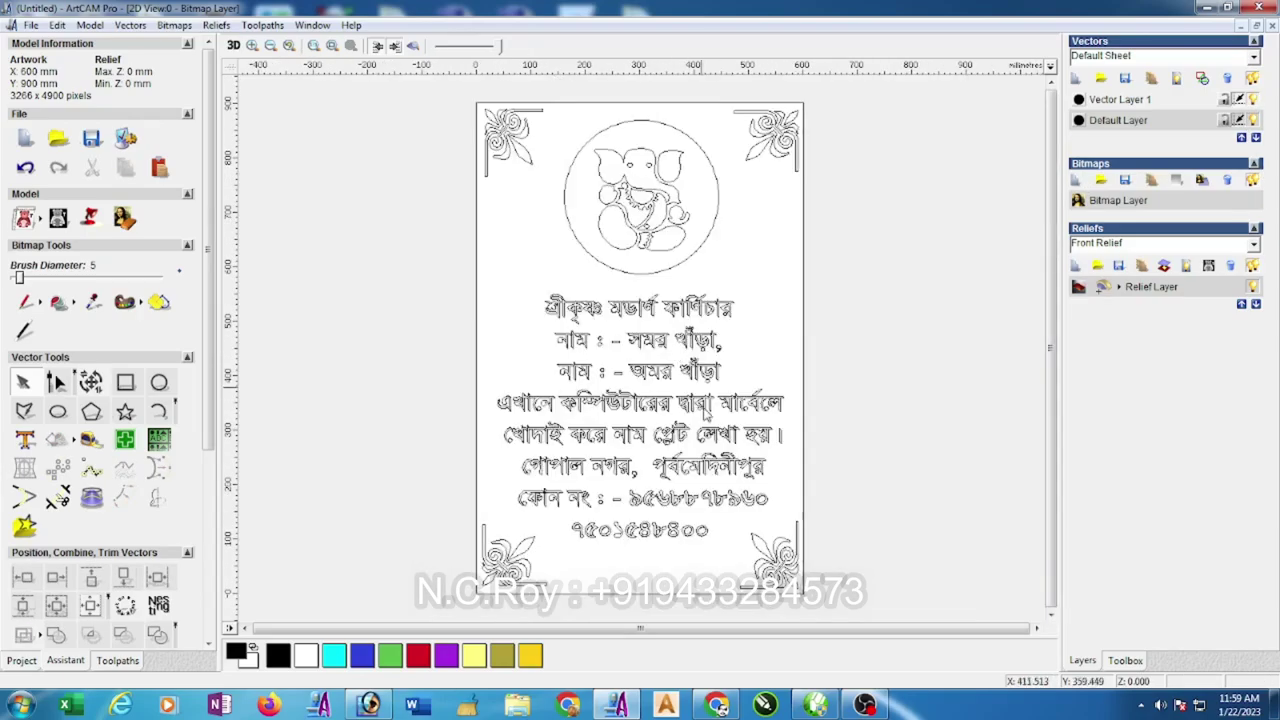
{"action": "mouse_move", "coordinate": [452, 88]}
{"action": "left_mouse_down"}
{"action": "mouse_move", "coordinate": [880, 624]}
{"action": "mouse_move", "coordinate": [810, 603]}
{"action": "left_mouse_up"}
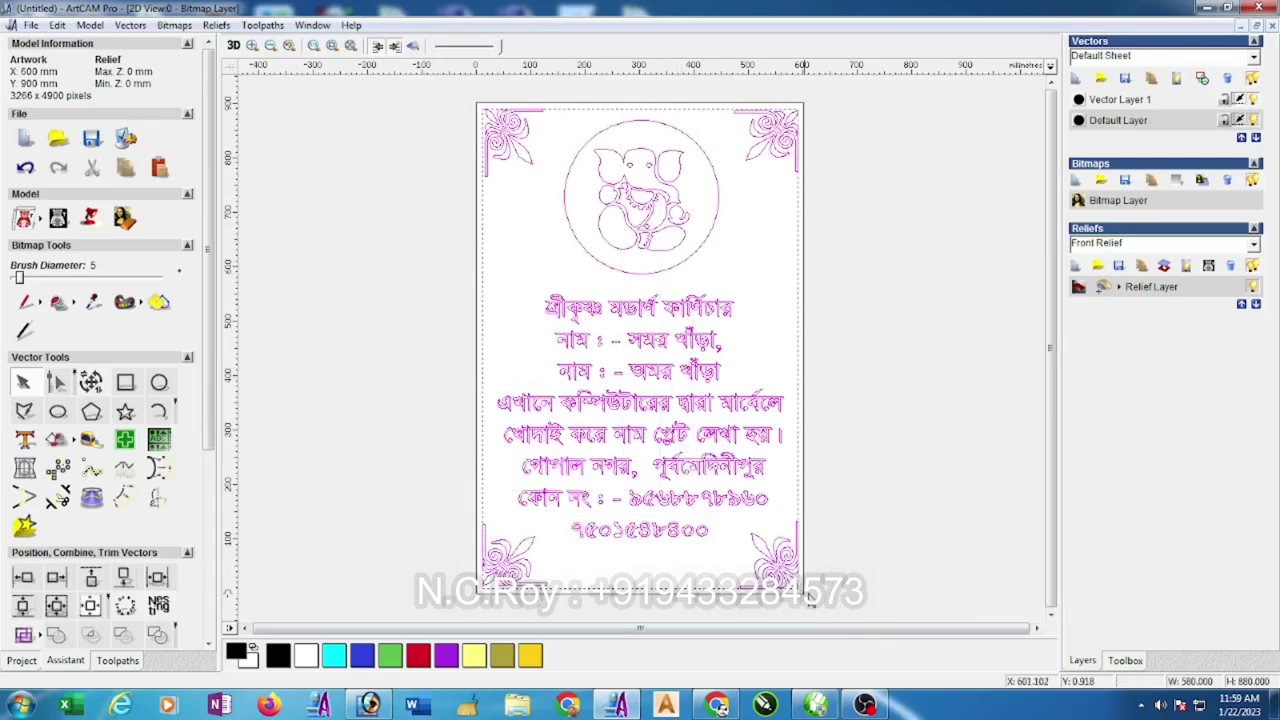
Switch to the toolpath operations, clear the selection, and select all vectors on the plate.
{"action": "left_click", "coordinate": [118, 661]}
{"action": "left_click", "coordinate": [330, 506]}
{"action": "scroll", "coordinate": [420, 532], "scroll_direction": "up", "scroll_amount": 3}
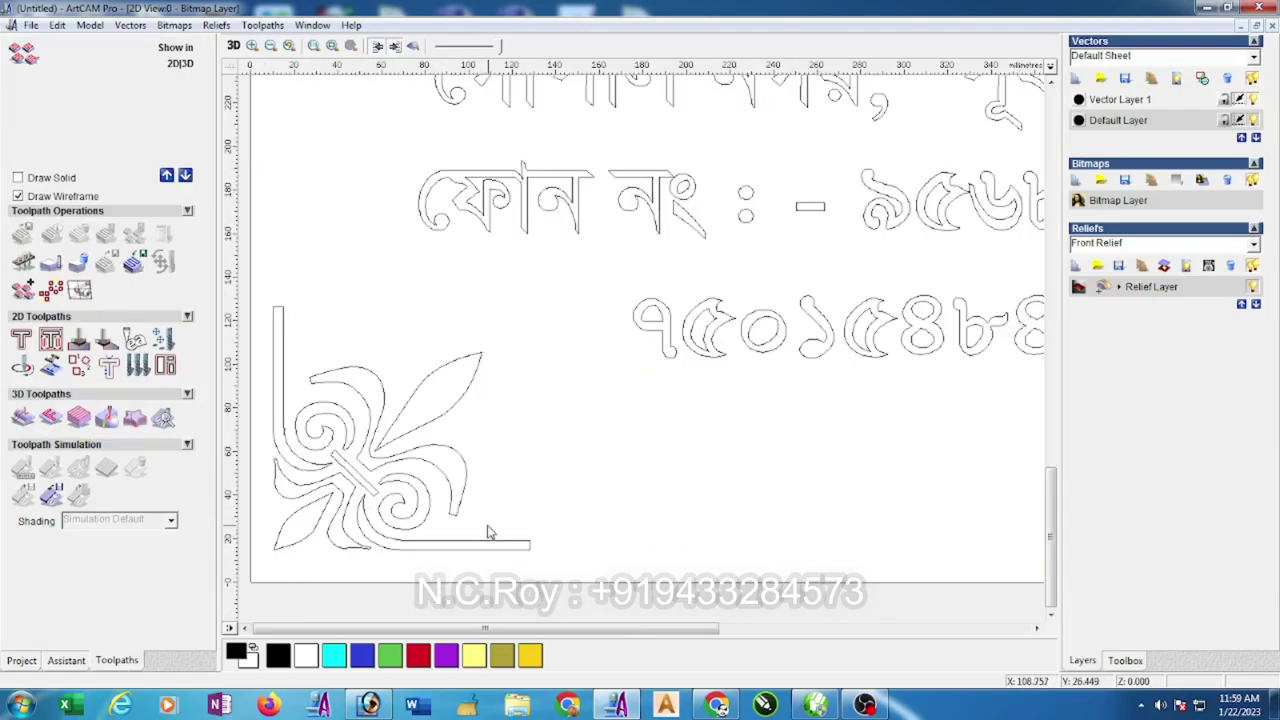
{"action": "scroll", "coordinate": [489, 529], "scroll_direction": "up", "scroll_amount": 2}
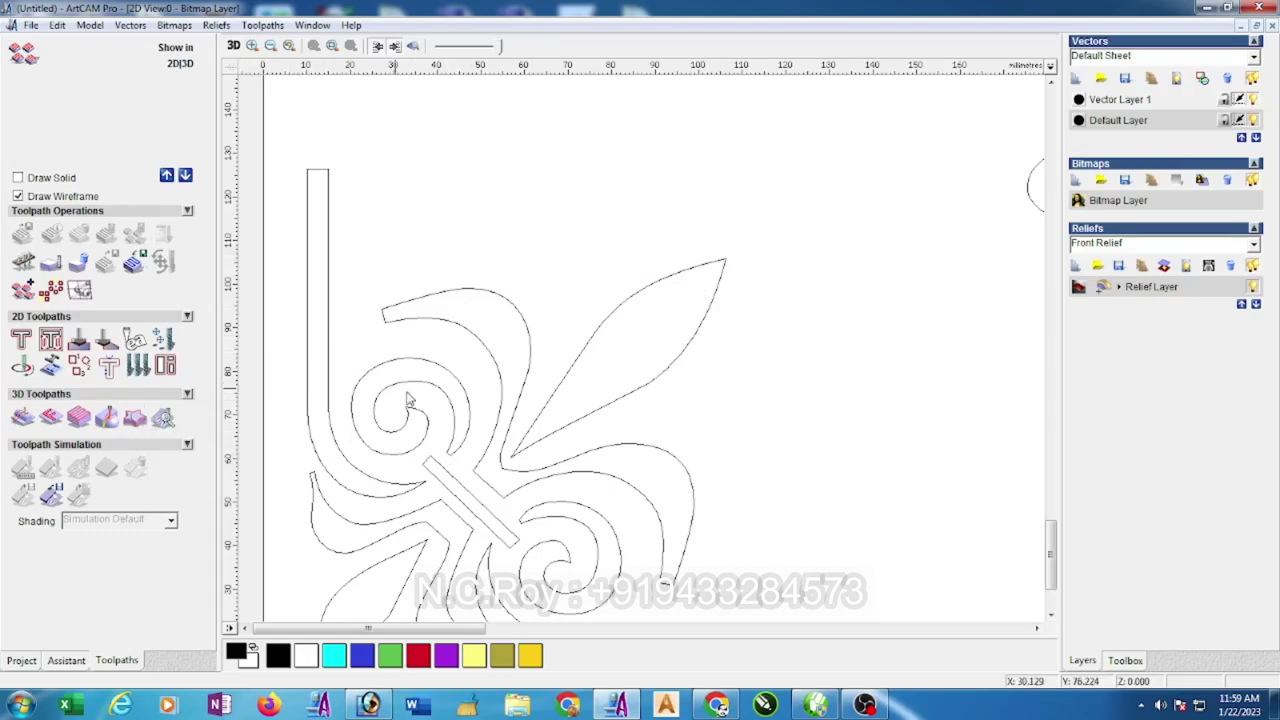
{"action": "scroll", "coordinate": [576, 453], "scroll_direction": "down", "scroll_amount": 5}
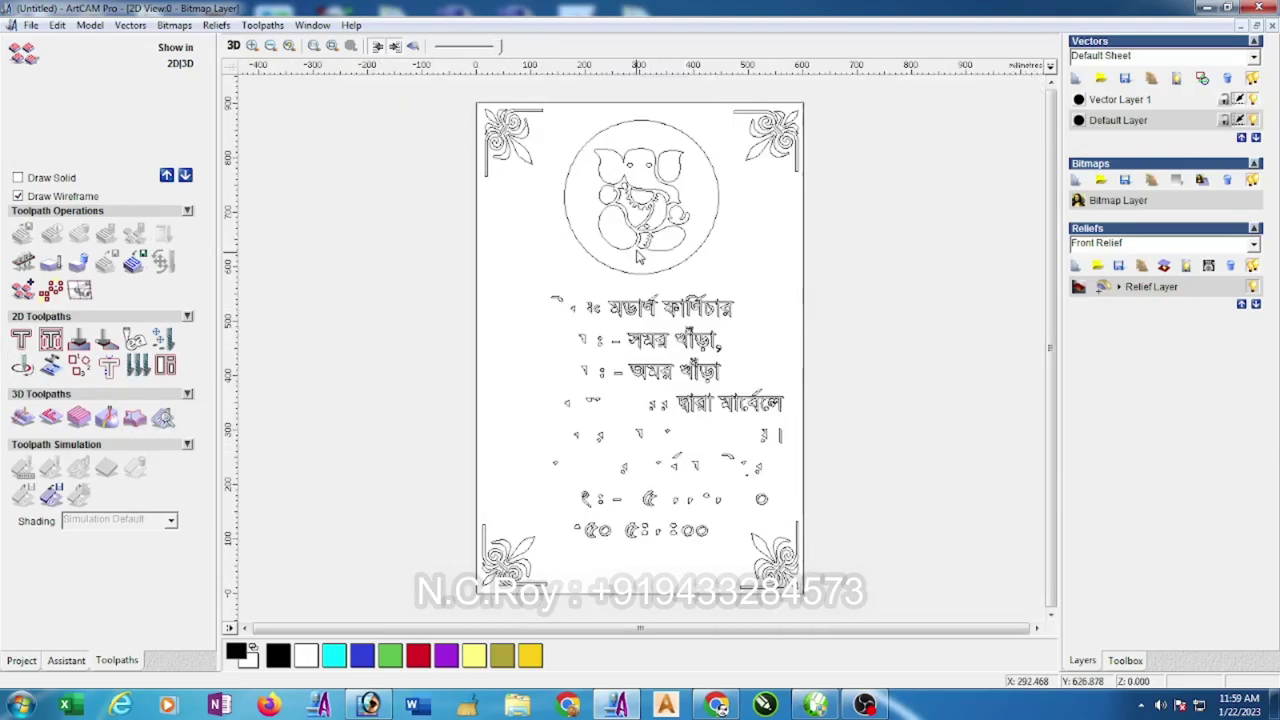
{"action": "mouse_move", "coordinate": [665, 420]}
{"action": "left_mouse_down"}
{"action": "mouse_move", "coordinate": [532, 197]}
{"action": "mouse_move", "coordinate": [745, 520]}
{"action": "left_mouse_up"}
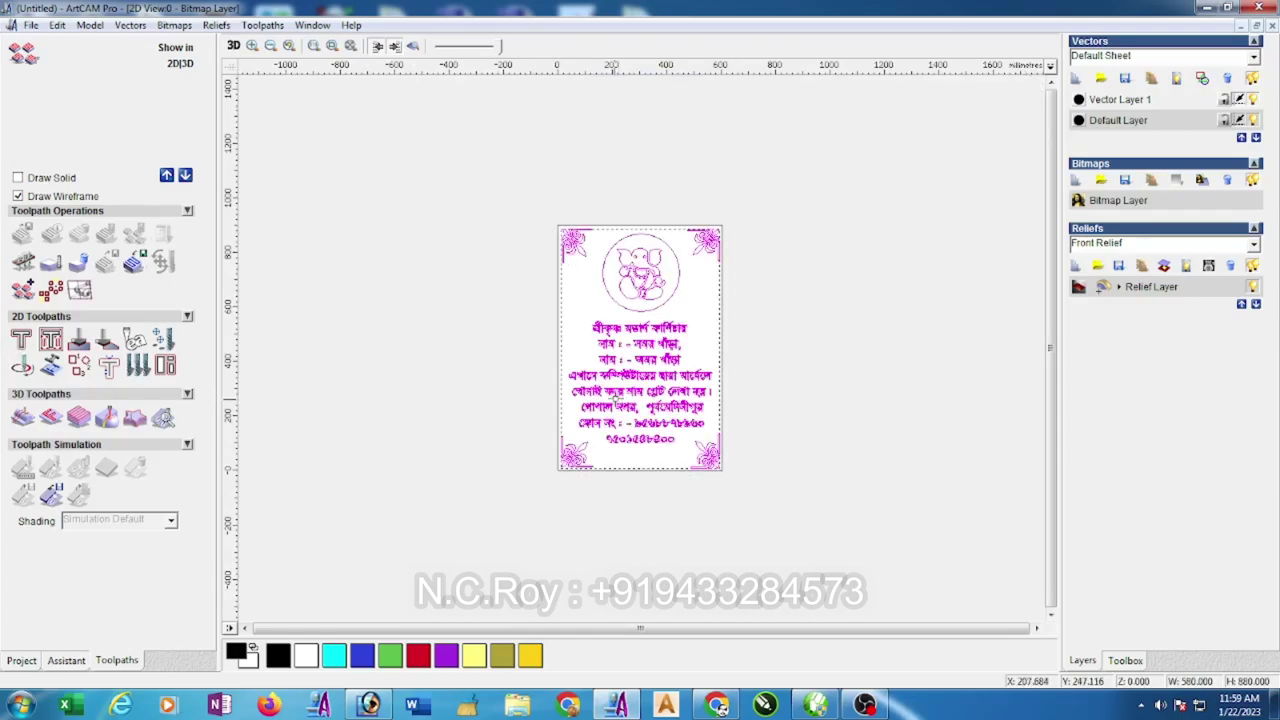
{"action": "key", "text": "F4"}
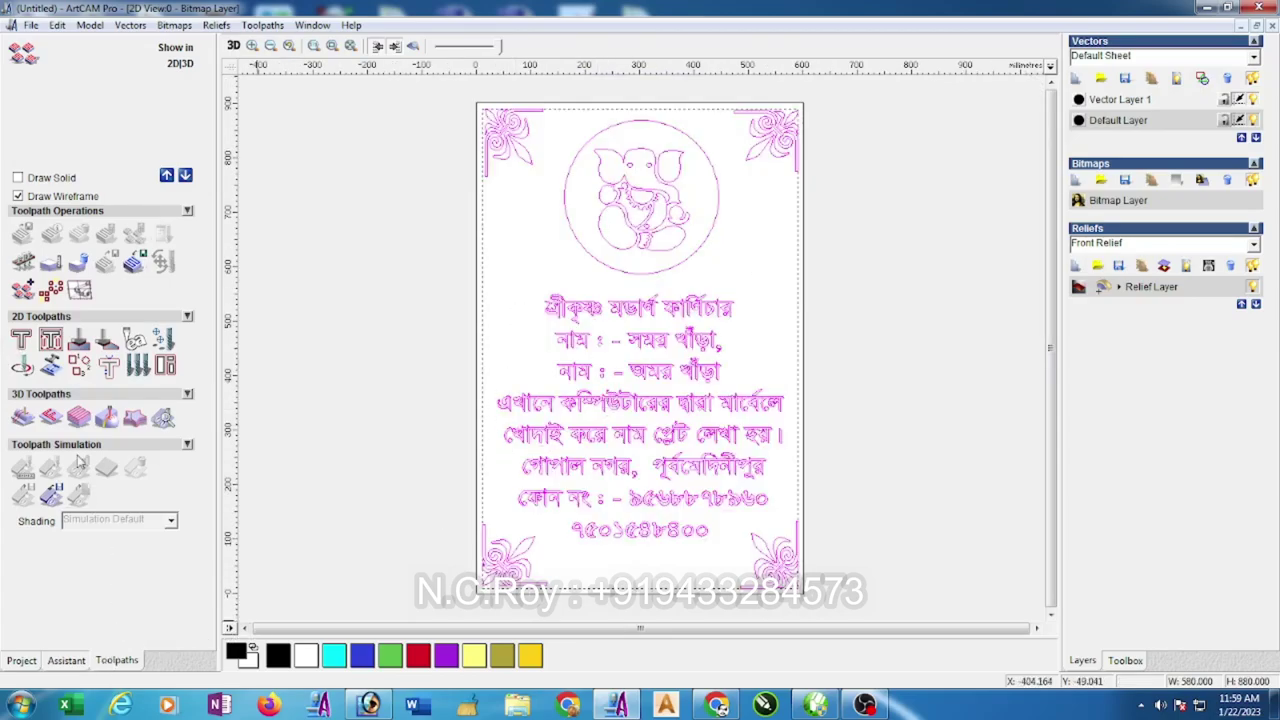
Start a 2D Area Clearance toolpath with End Mill 1 mm, feed rate 100, plunge rate 30.
{"action": "left_click", "coordinate": [50, 340]}
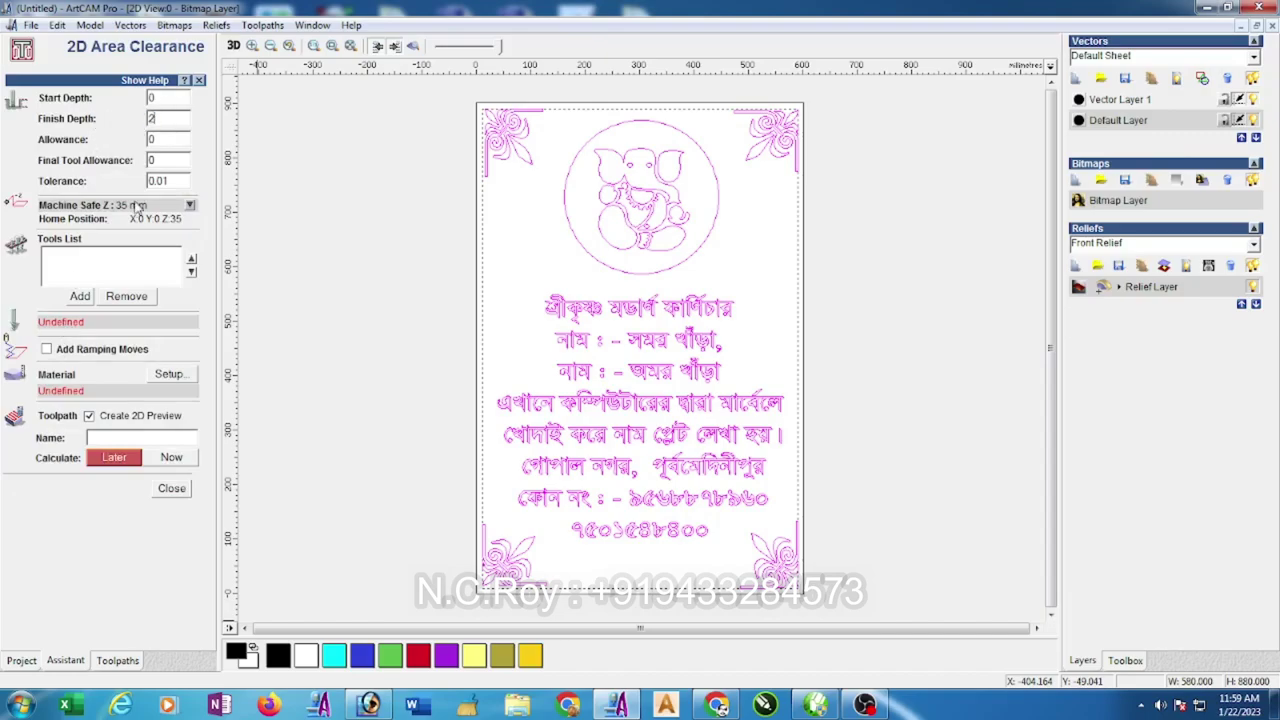
{"action": "left_click", "coordinate": [81, 298]}
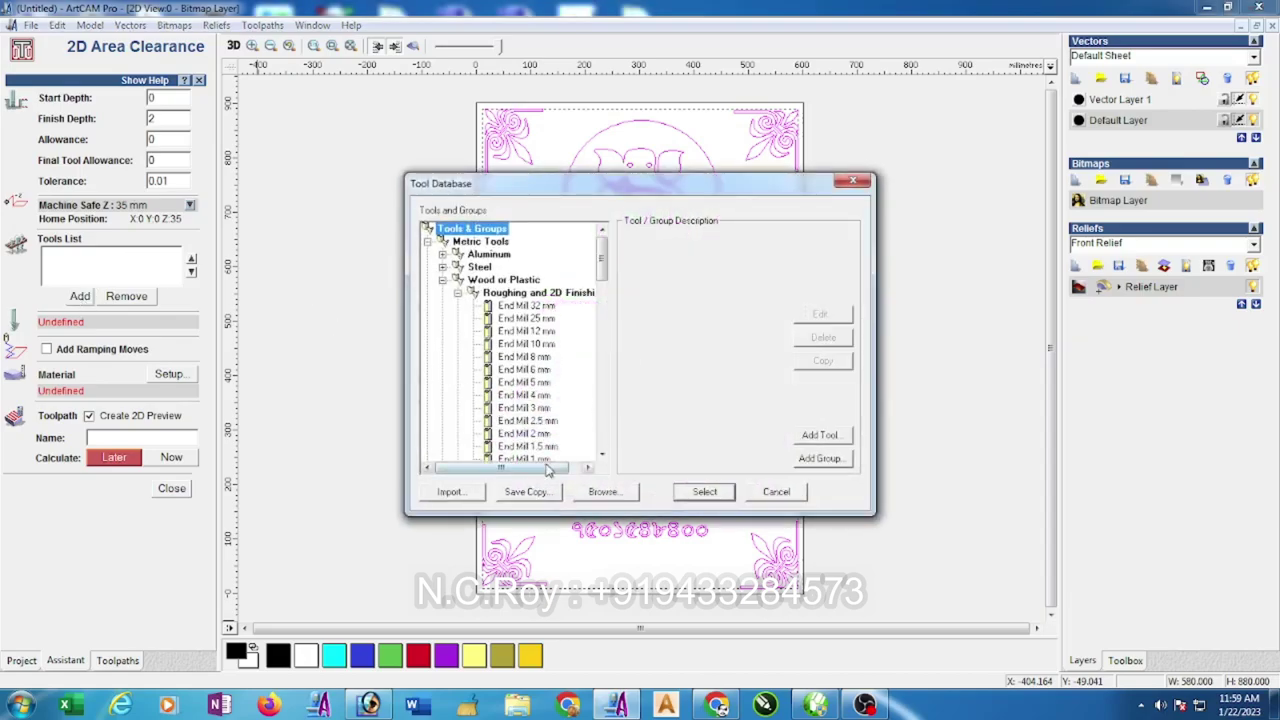
{"action": "left_click", "coordinate": [525, 459]}
{"action": "left_click", "coordinate": [822, 314]}
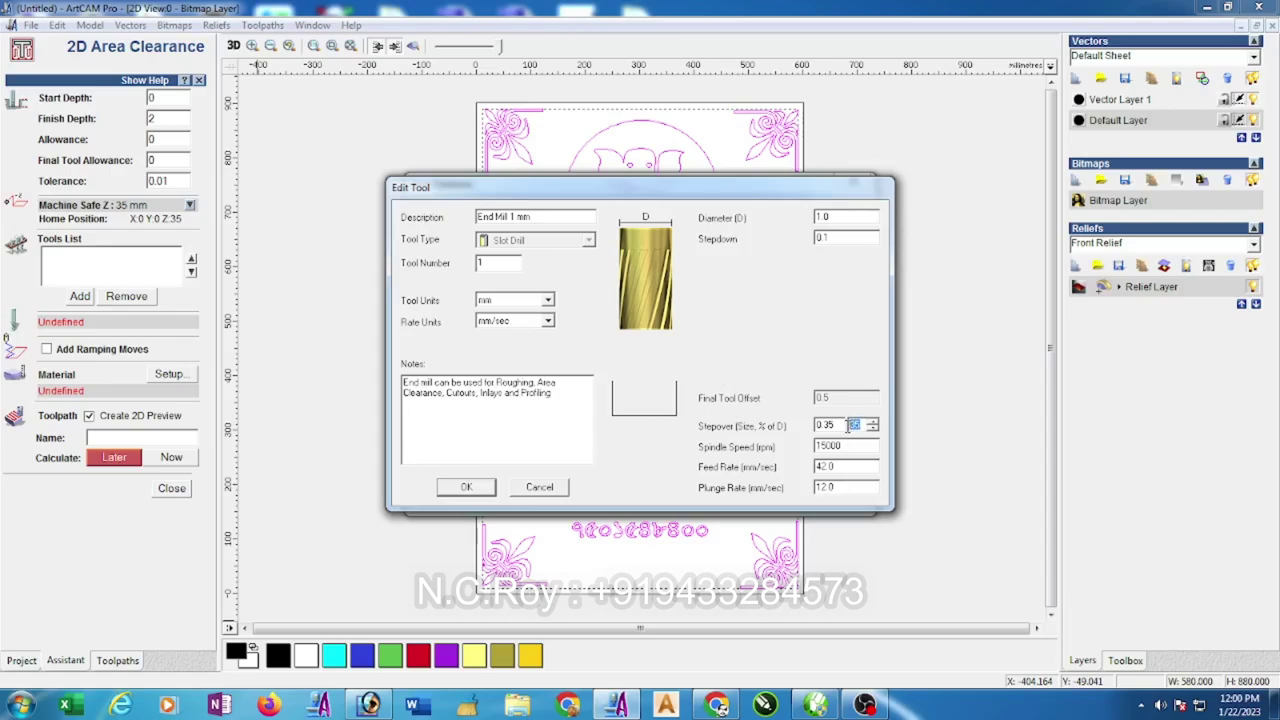
{"action": "left_click_drag", "start_coordinate": [838, 466], "coordinate": [810, 478]}
{"action": "type", "text": "100"}
{"action": "left_click_drag", "start_coordinate": [836, 486], "coordinate": [716, 540]}
{"action": "type", "text": "30"}
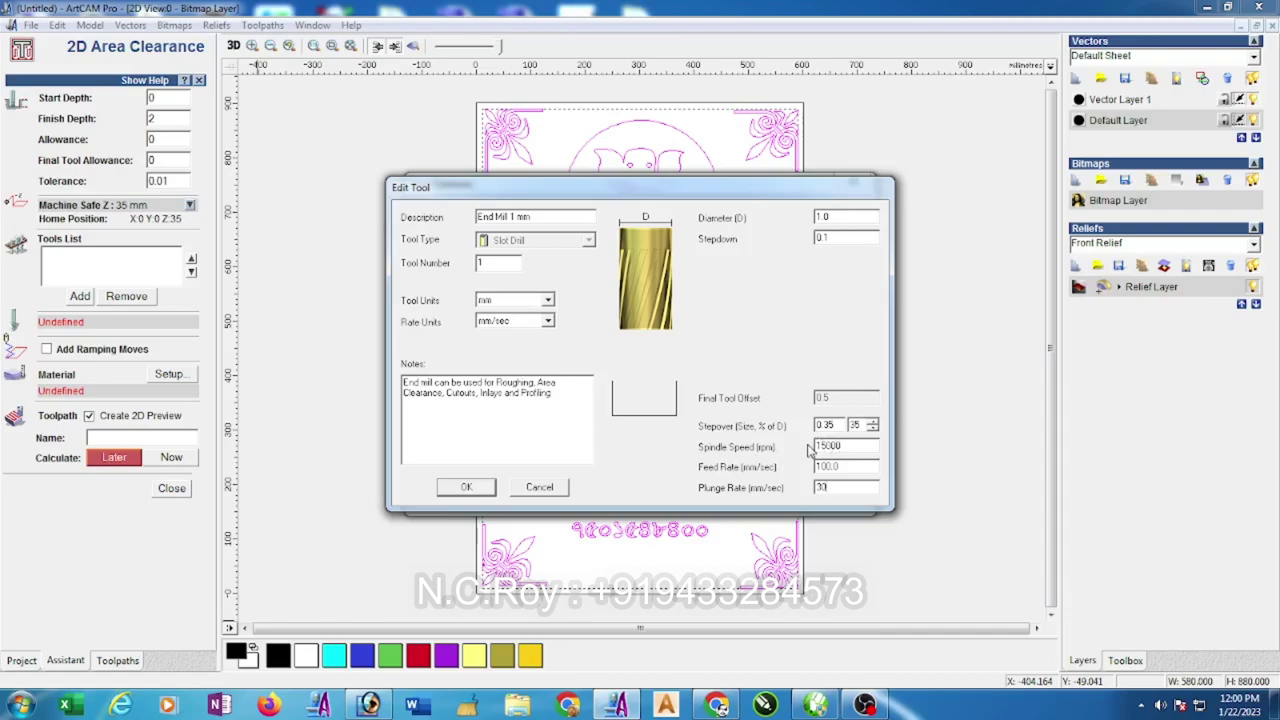
Save the first 1 mm end mill edit, add it to the tools list, then remove it.
{"action": "left_click", "coordinate": [468, 487]}
{"action": "left_click", "coordinate": [708, 492]}
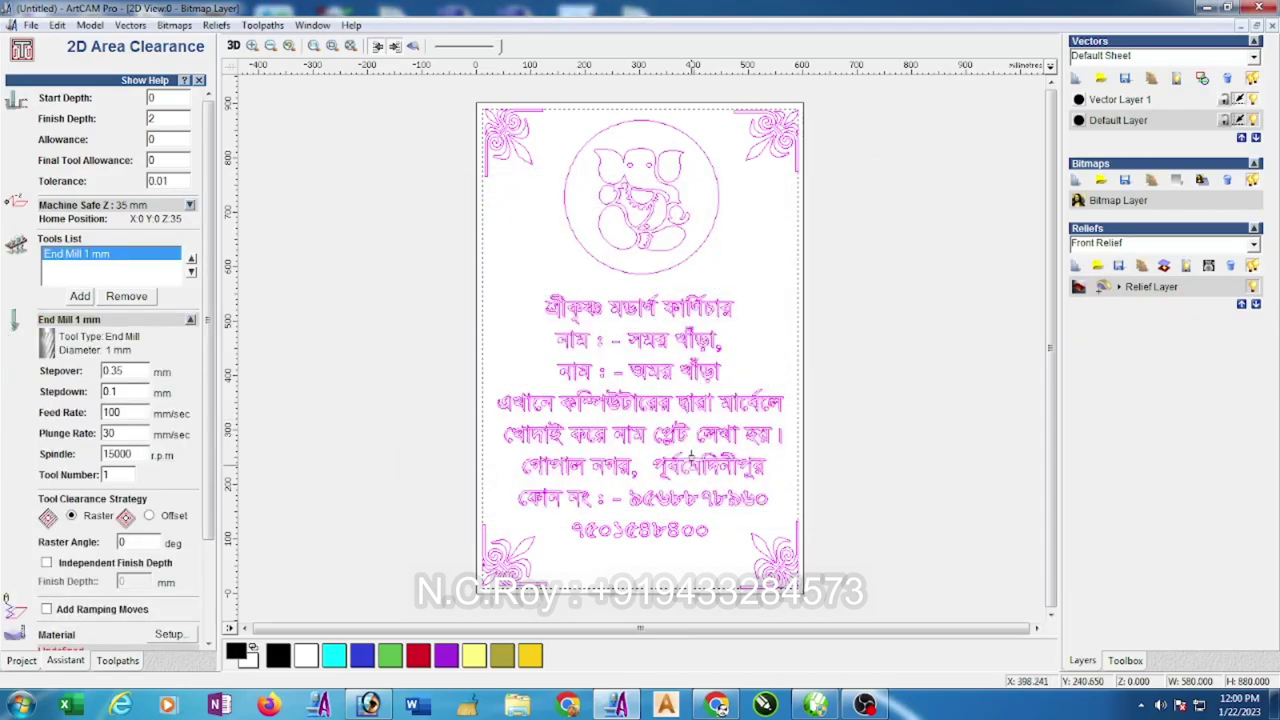
{"action": "left_click", "coordinate": [150, 298]}
Copy End Mill 1.5 mm from the High Density Urethane group and open the copy for editing.
{"action": "left_click", "coordinate": [84, 298]}
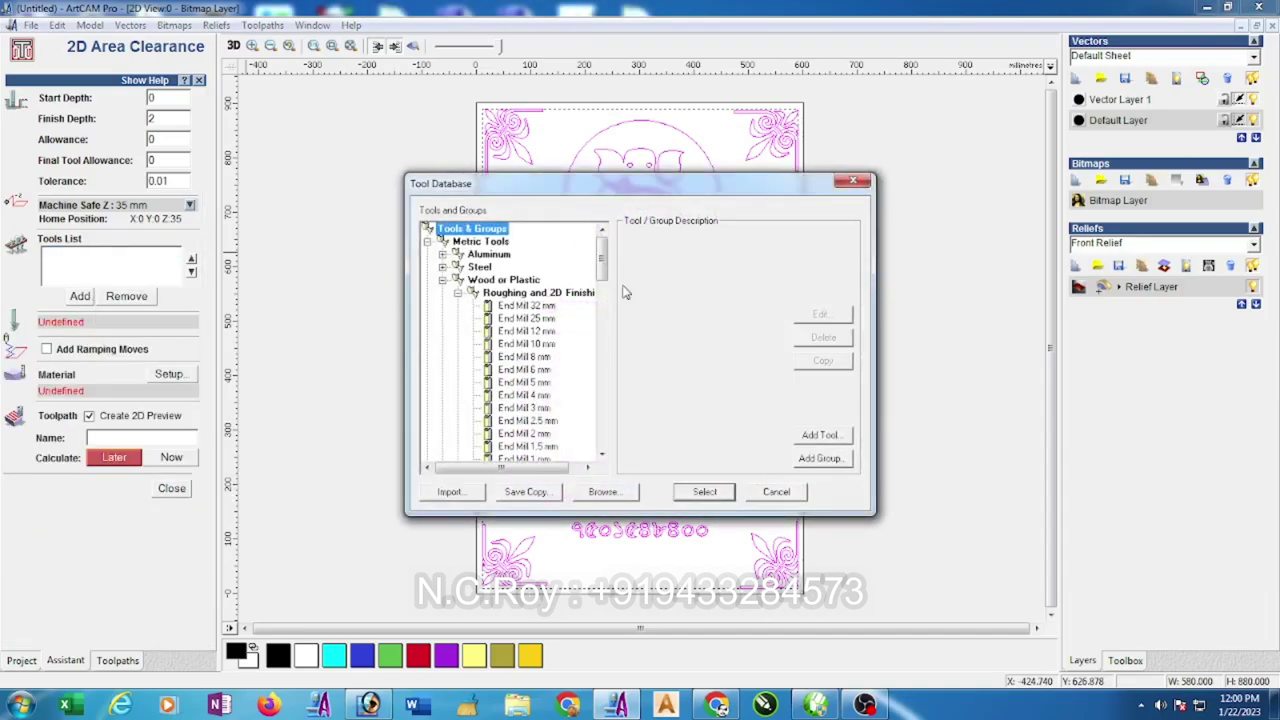
{"action": "left_click_drag", "start_coordinate": [603, 248], "coordinate": [612, 425]}
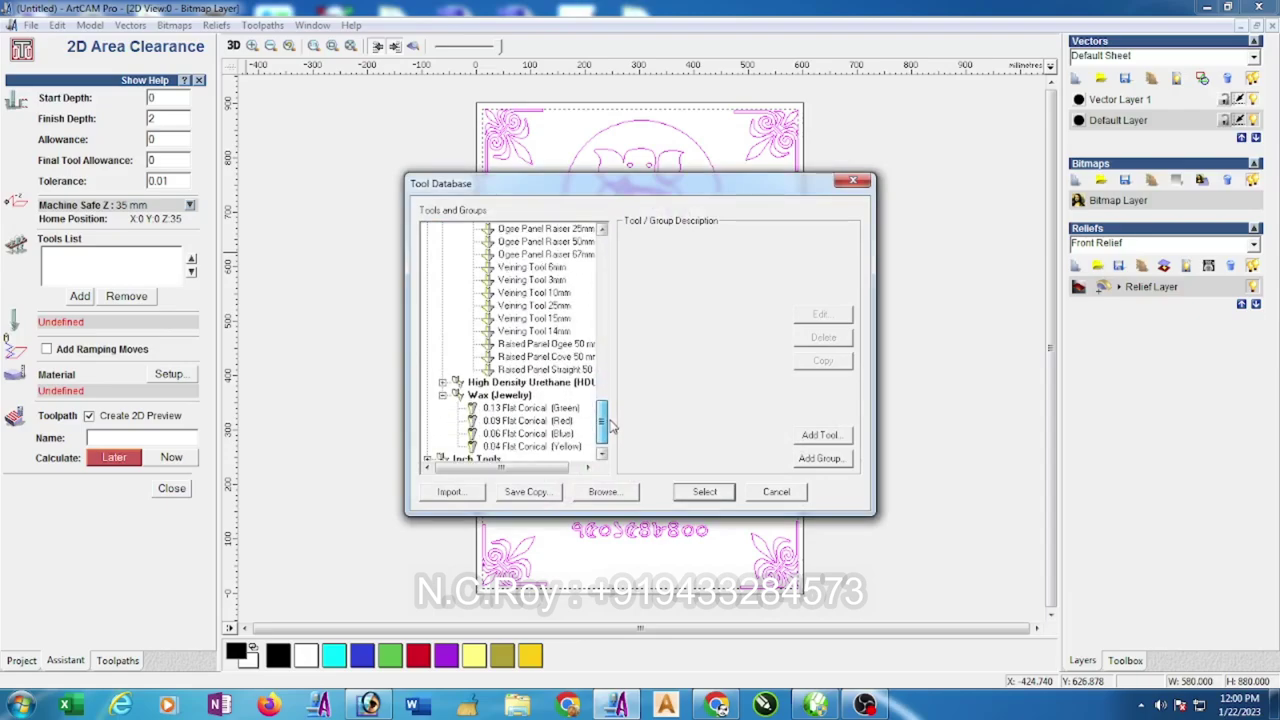
{"action": "left_click", "coordinate": [441, 383]}
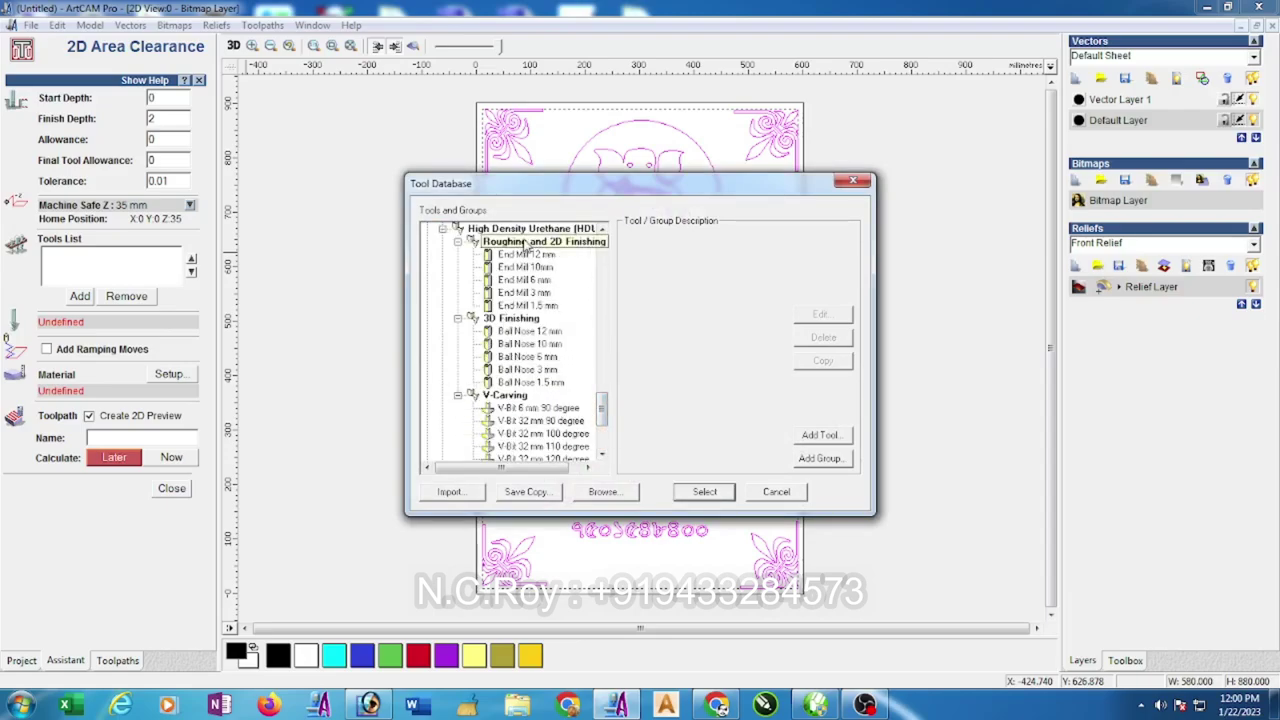
{"action": "left_click", "coordinate": [525, 306]}
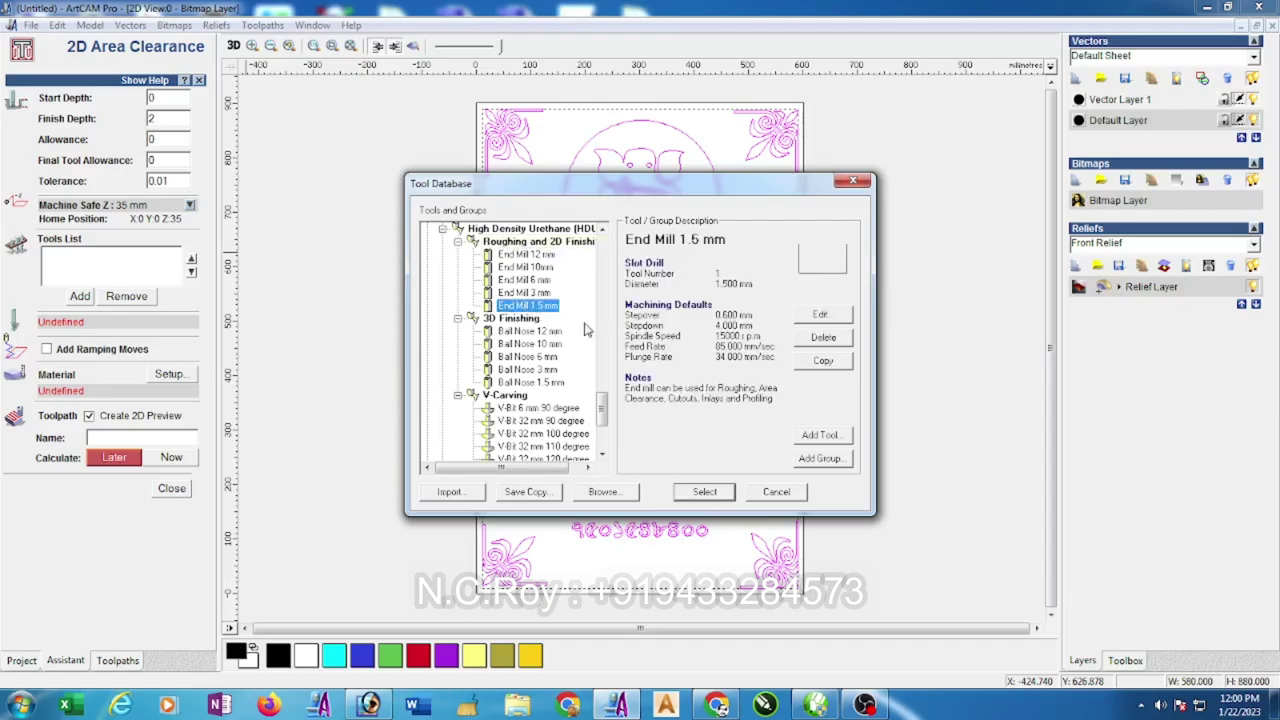
{"action": "left_click", "coordinate": [822, 364]}
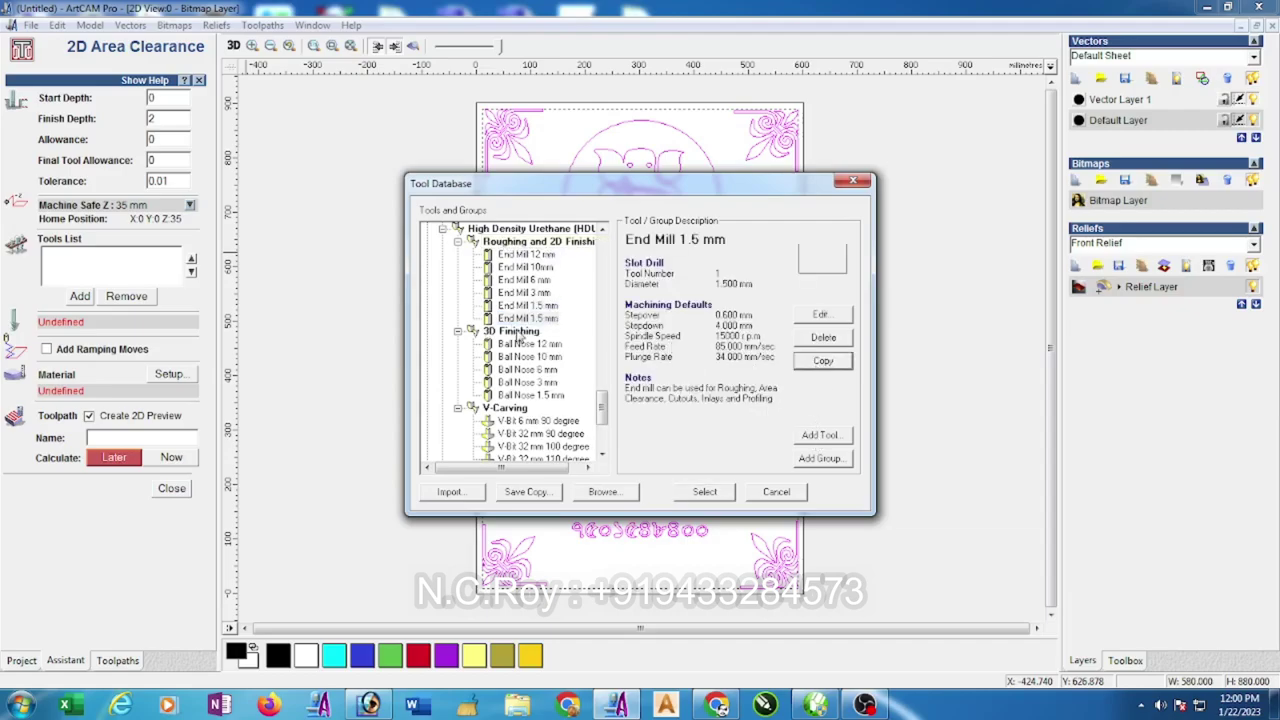
{"action": "left_click", "coordinate": [521, 318]}
{"action": "left_click", "coordinate": [822, 315]}
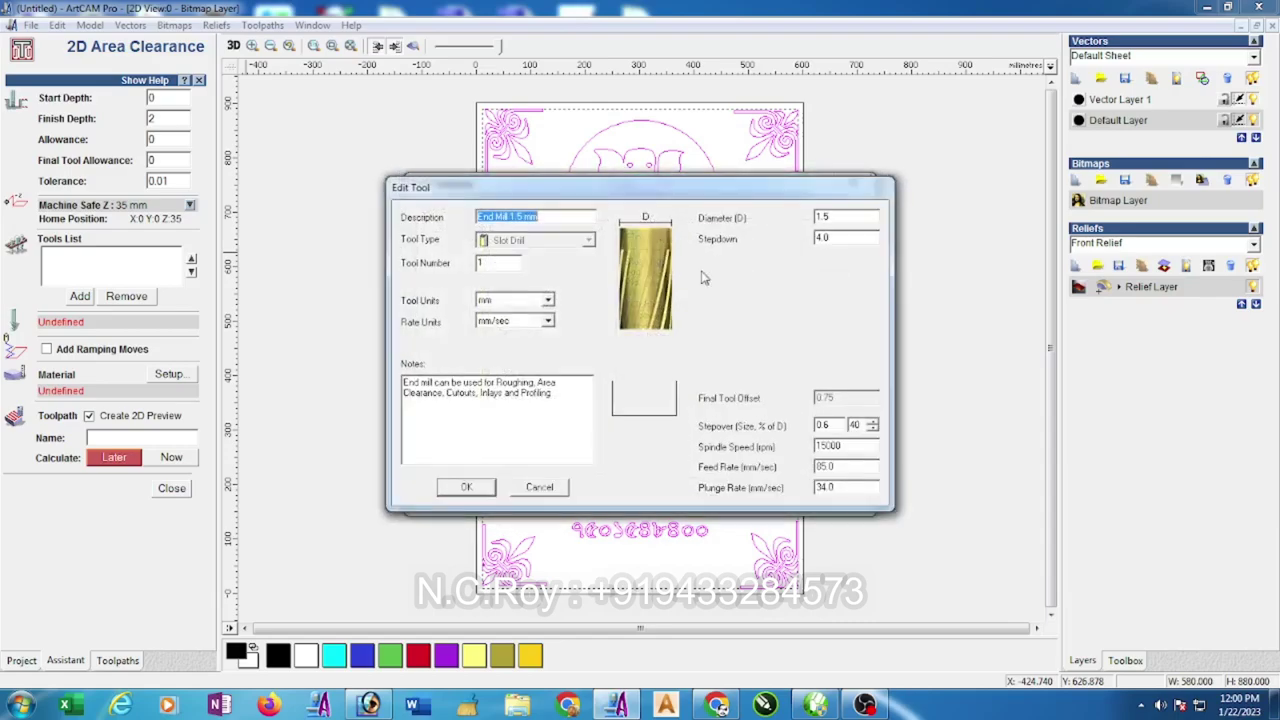
Rename the copy End Mill 1 mm with 1.0 diameter and 0.1 stepdown, then add it.
{"action": "double_click", "coordinate": [517, 216]}
{"action": "type", "text": "0"}
{"action": "key", "text": "BackSpace"}
{"action": "key", "text": "BackSpace"}
{"action": "key", "text": "BackSpace"}
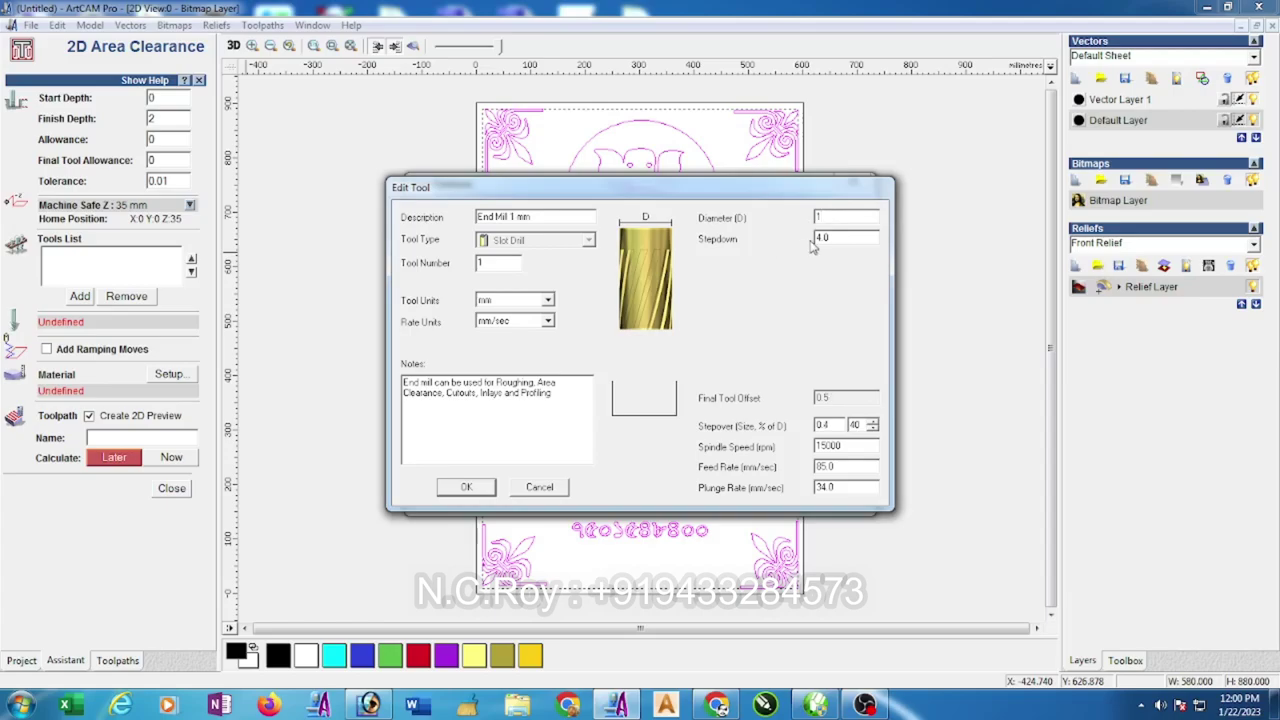
{"action": "key", "text": "Tab"}
{"action": "left_click", "coordinate": [467, 490]}
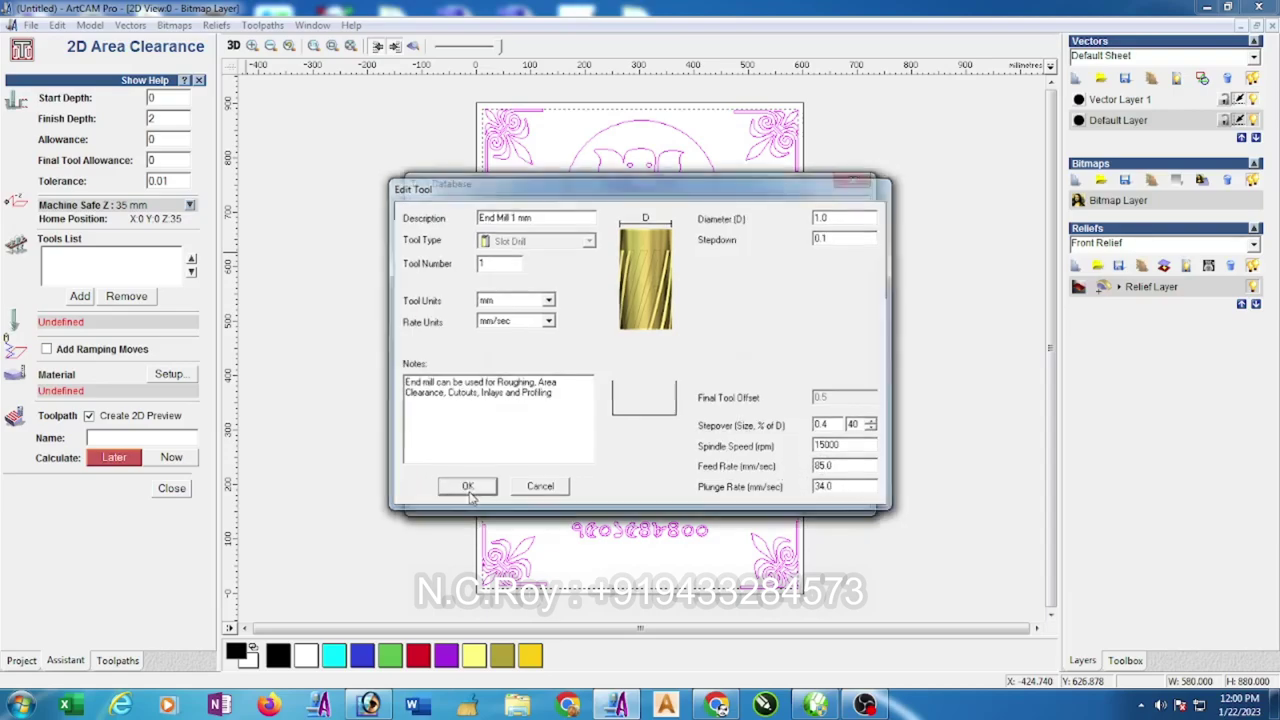
{"action": "left_click", "coordinate": [703, 492]}
Set the material thickness to 16 mm.
{"action": "scroll", "coordinate": [208, 477], "scroll_direction": "down", "scroll_amount": 3}
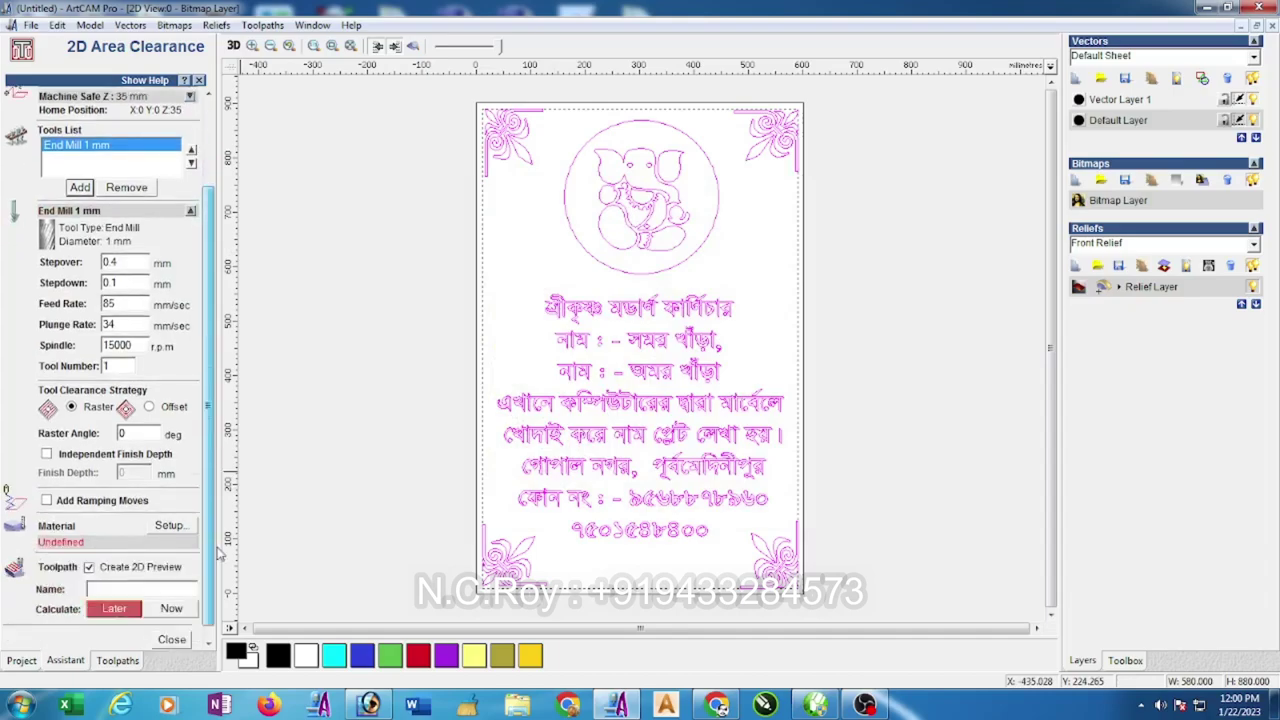
{"action": "left_click", "coordinate": [172, 512]}
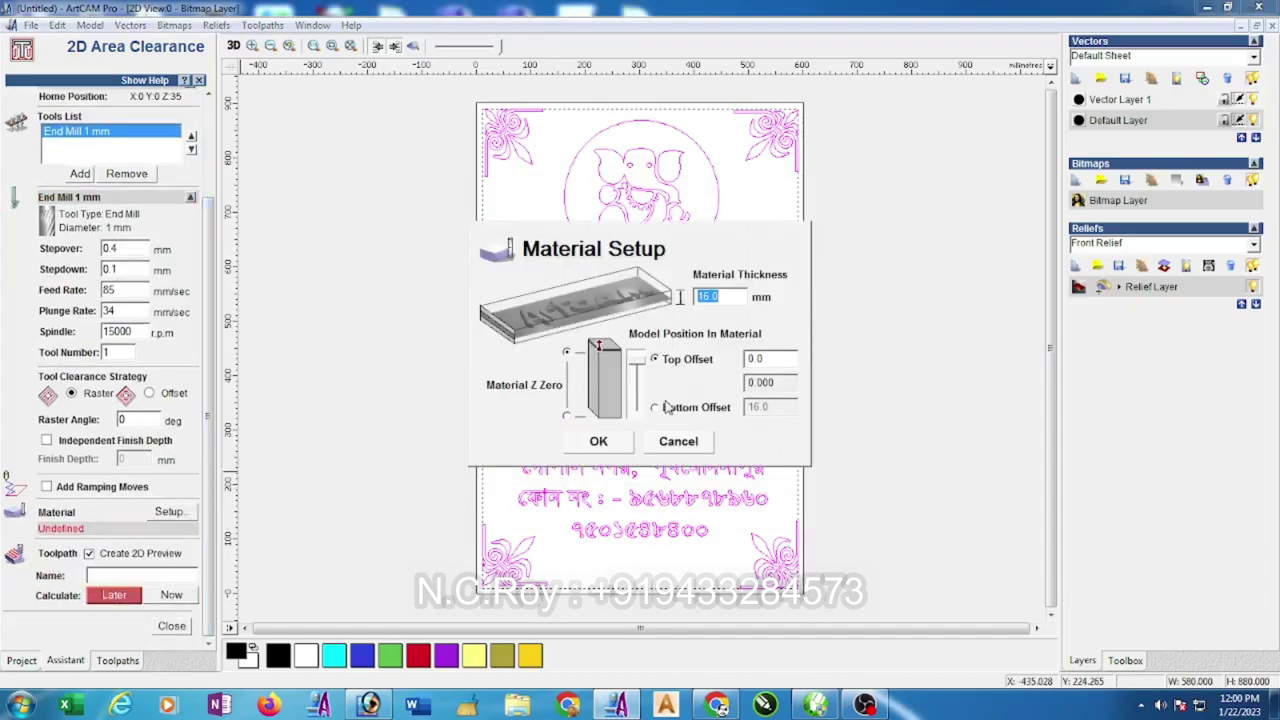
{"action": "left_click", "coordinate": [598, 442]}
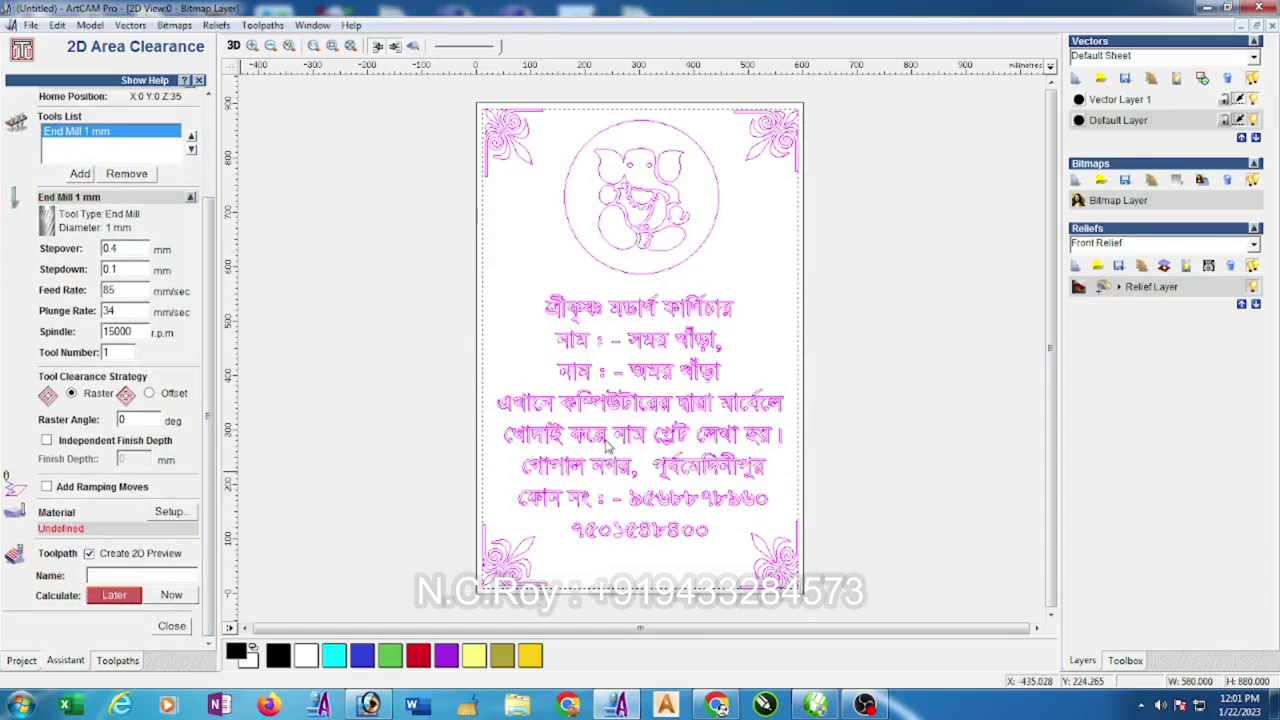
Calculate the area clearance, dismiss the self-intersecting vector warnings, and close the form.
{"action": "left_click", "coordinate": [180, 598]}
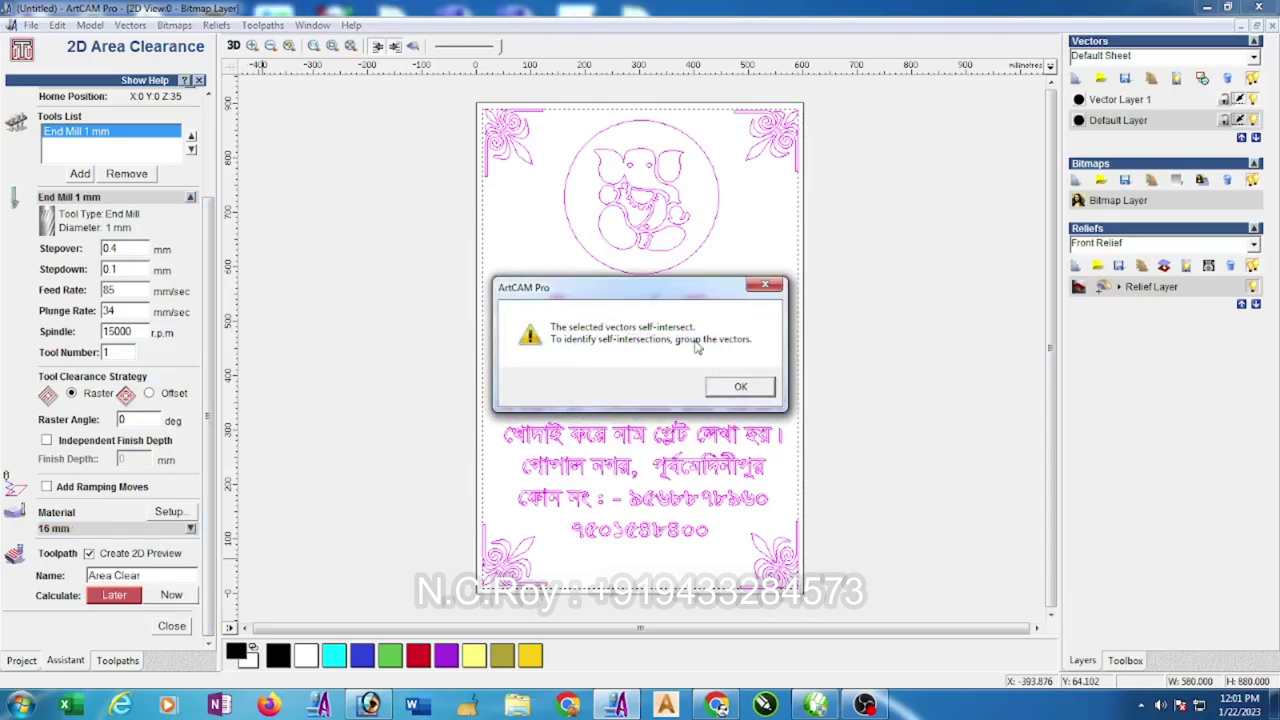
{"action": "left_click", "coordinate": [725, 388]}
{"action": "left_click", "coordinate": [725, 388]}
{"action": "left_click", "coordinate": [728, 388]}
{"action": "left_click", "coordinate": [728, 388]}
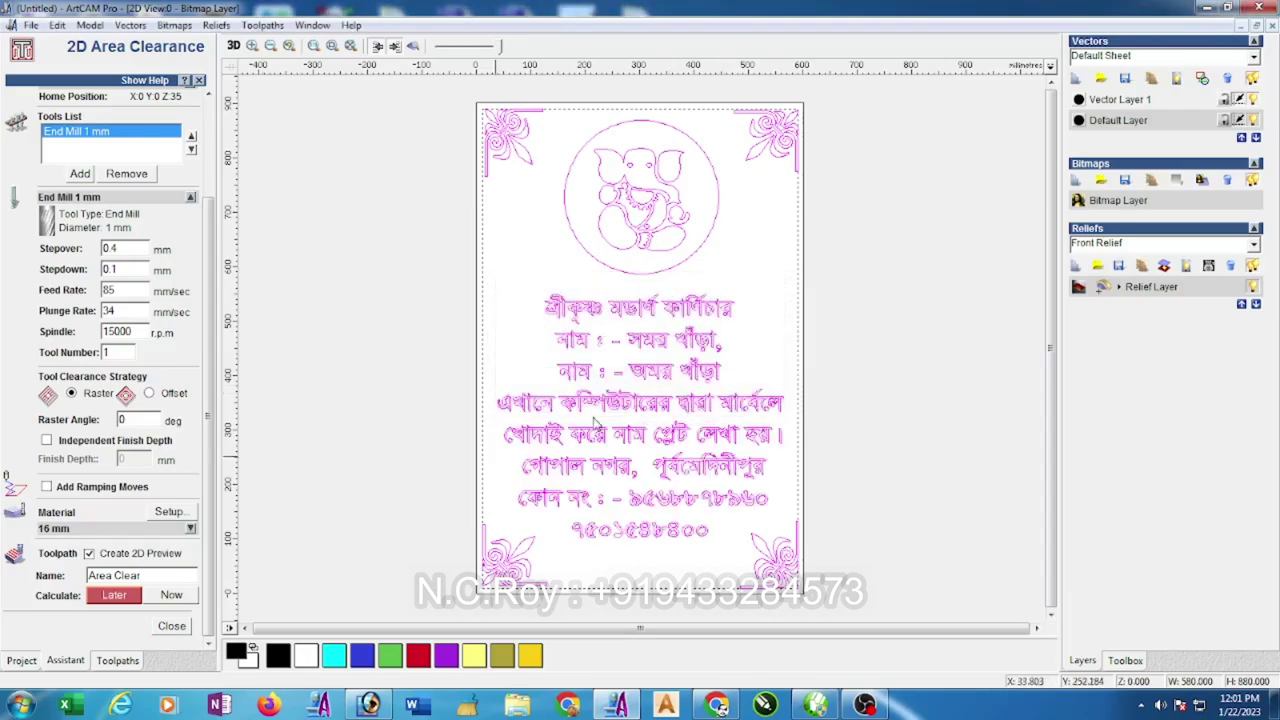
{"action": "left_click", "coordinate": [162, 628]}
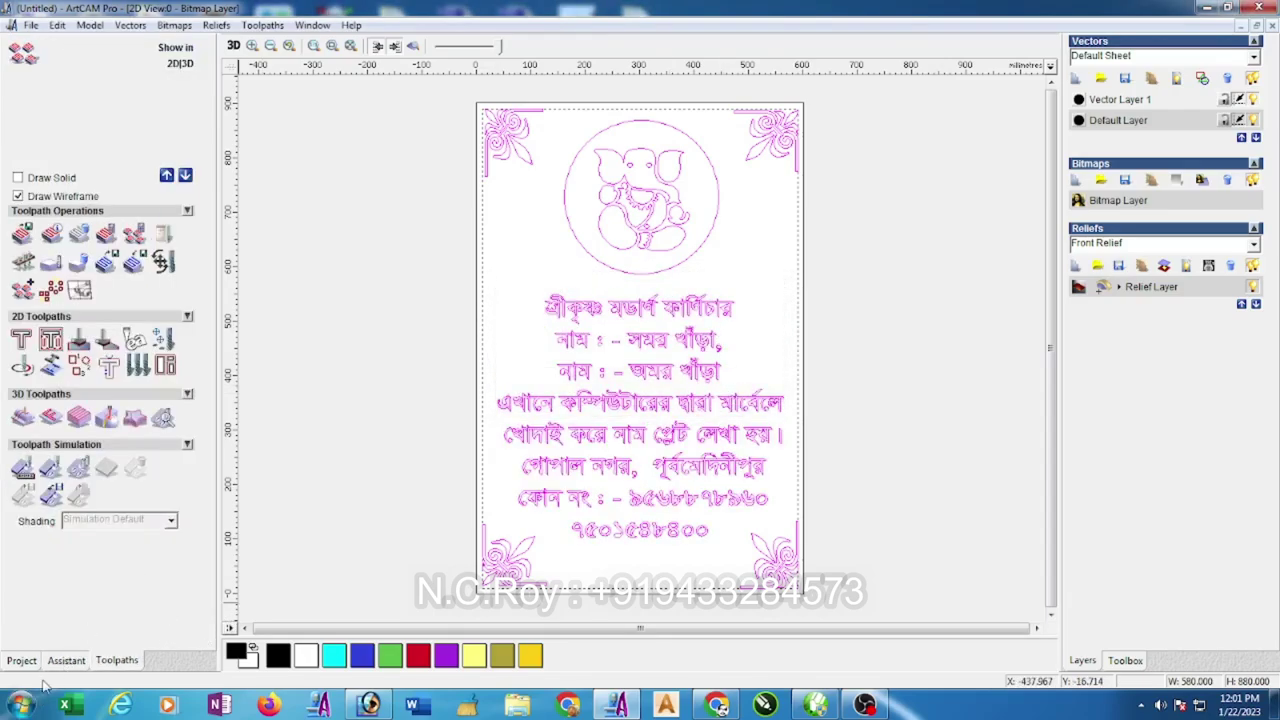
Check and fix the text vectors in Vector Doctor, keeping the problem markers.
{"action": "left_click", "coordinate": [65, 660]}
{"action": "left_click", "coordinate": [124, 440]}
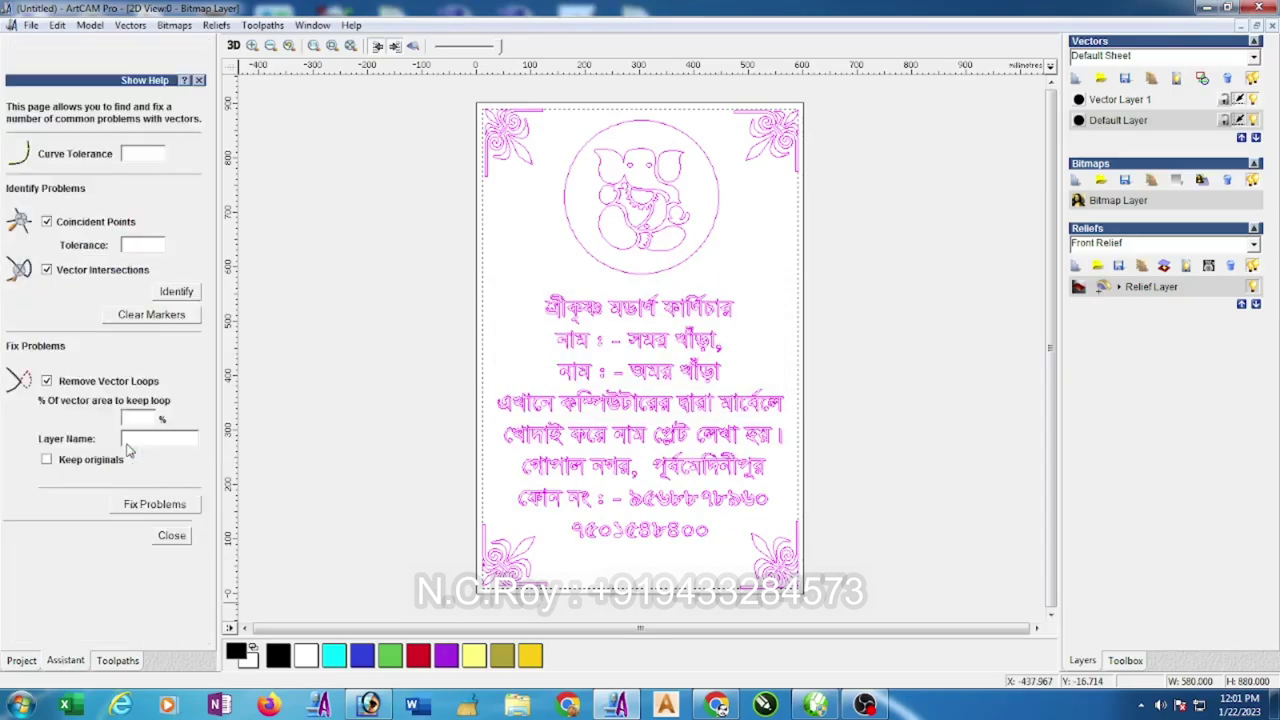
{"action": "left_click", "coordinate": [176, 292]}
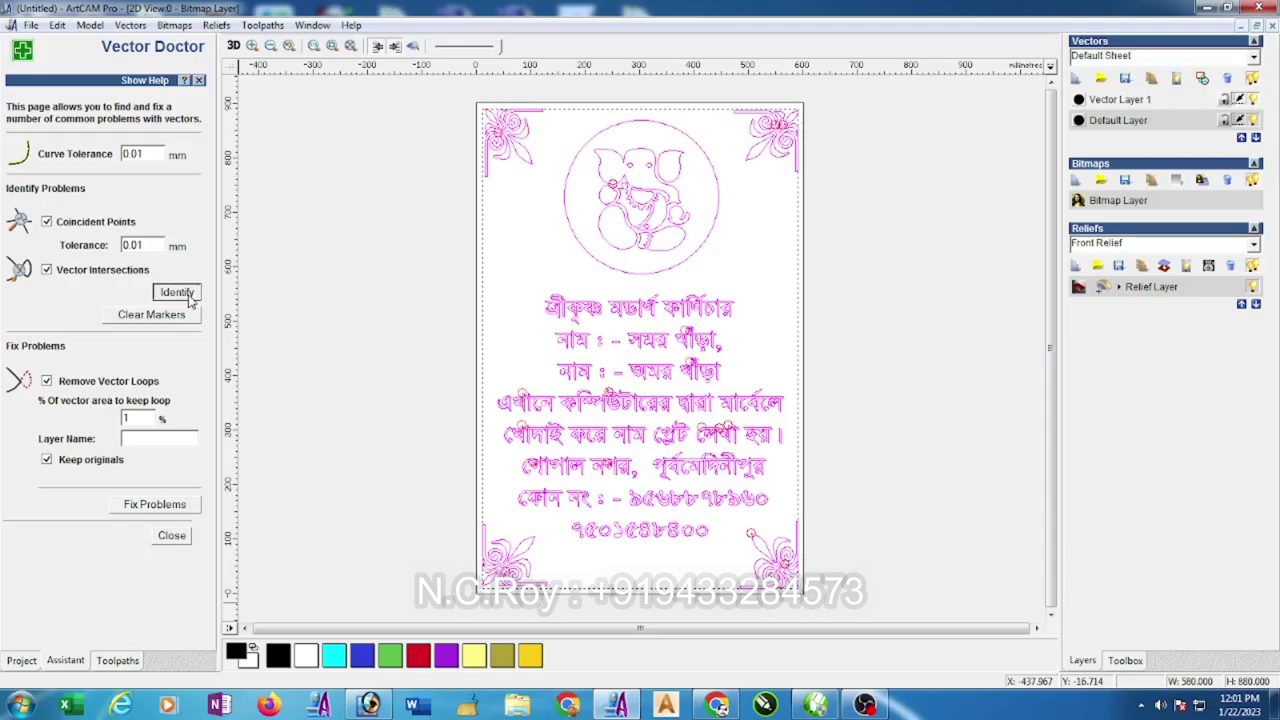
{"action": "left_click", "coordinate": [186, 506]}
{"action": "left_click", "coordinate": [172, 537]}
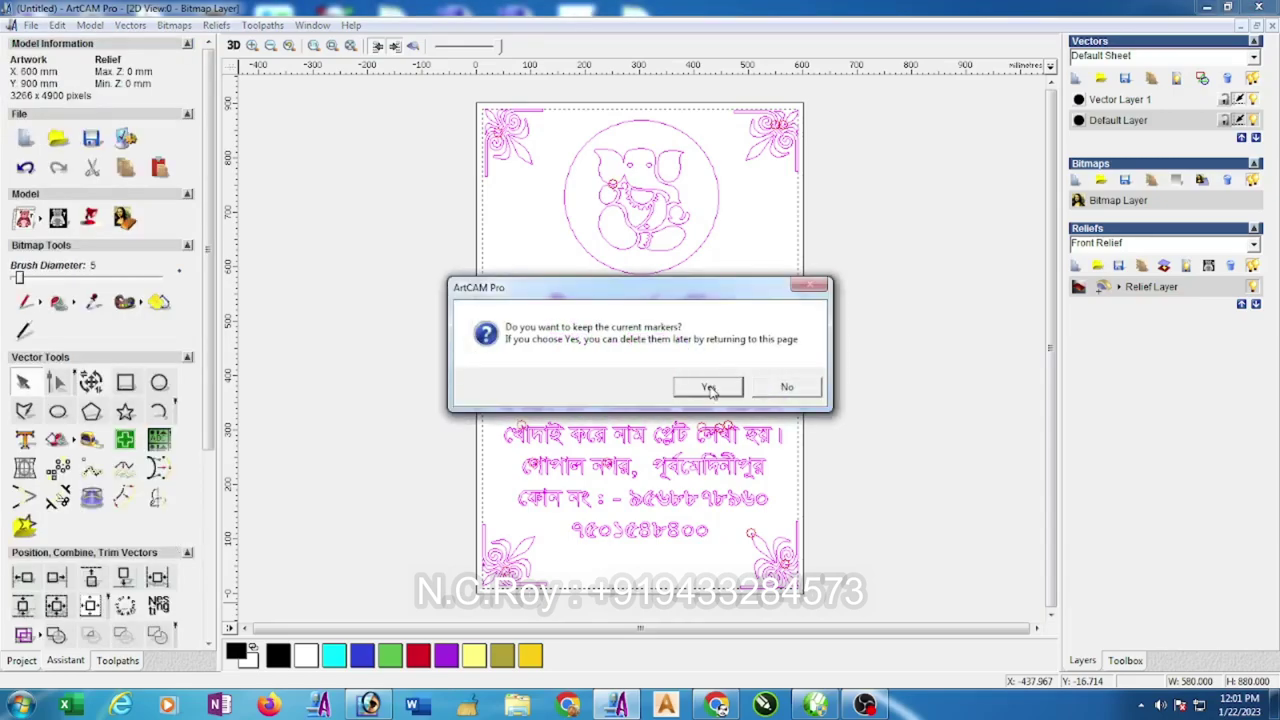
{"action": "left_click", "coordinate": [778, 385]}
{"action": "left_click", "coordinate": [125, 661]}
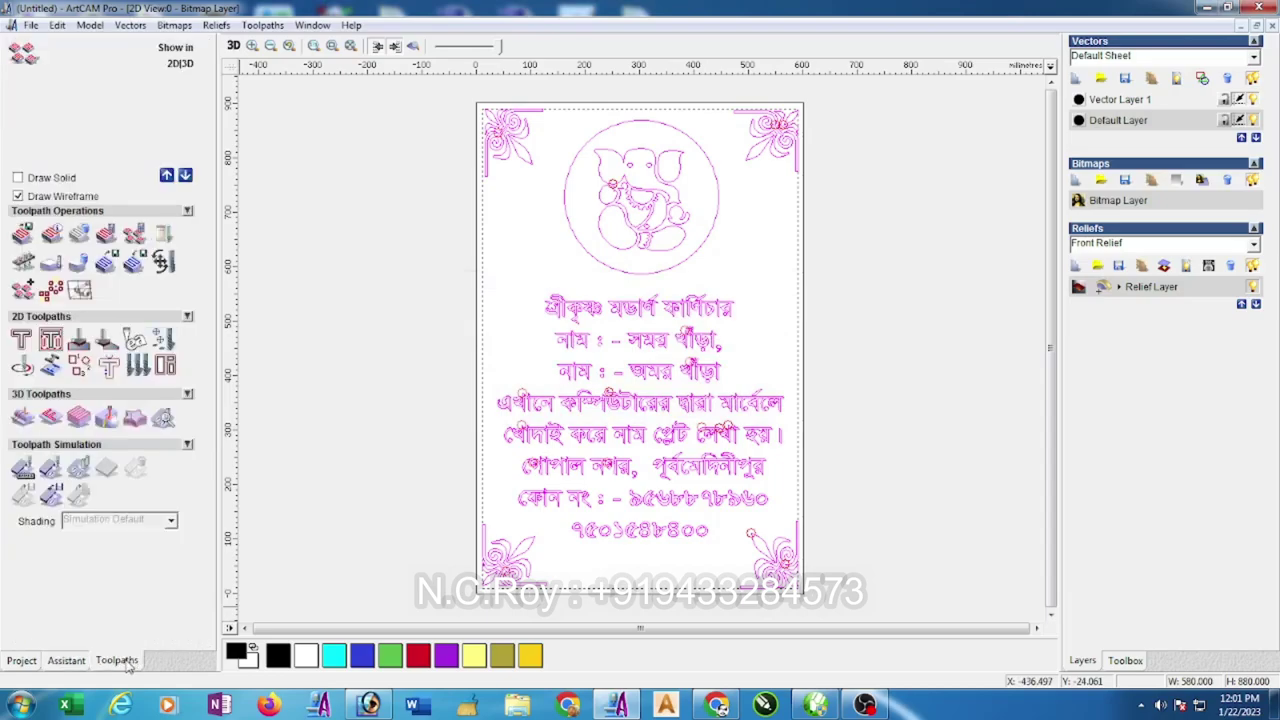
Build the Area Clear toolpath with End Mill 1 mm from the Tool Database and calculate it.
{"action": "left_click", "coordinate": [51, 343]}
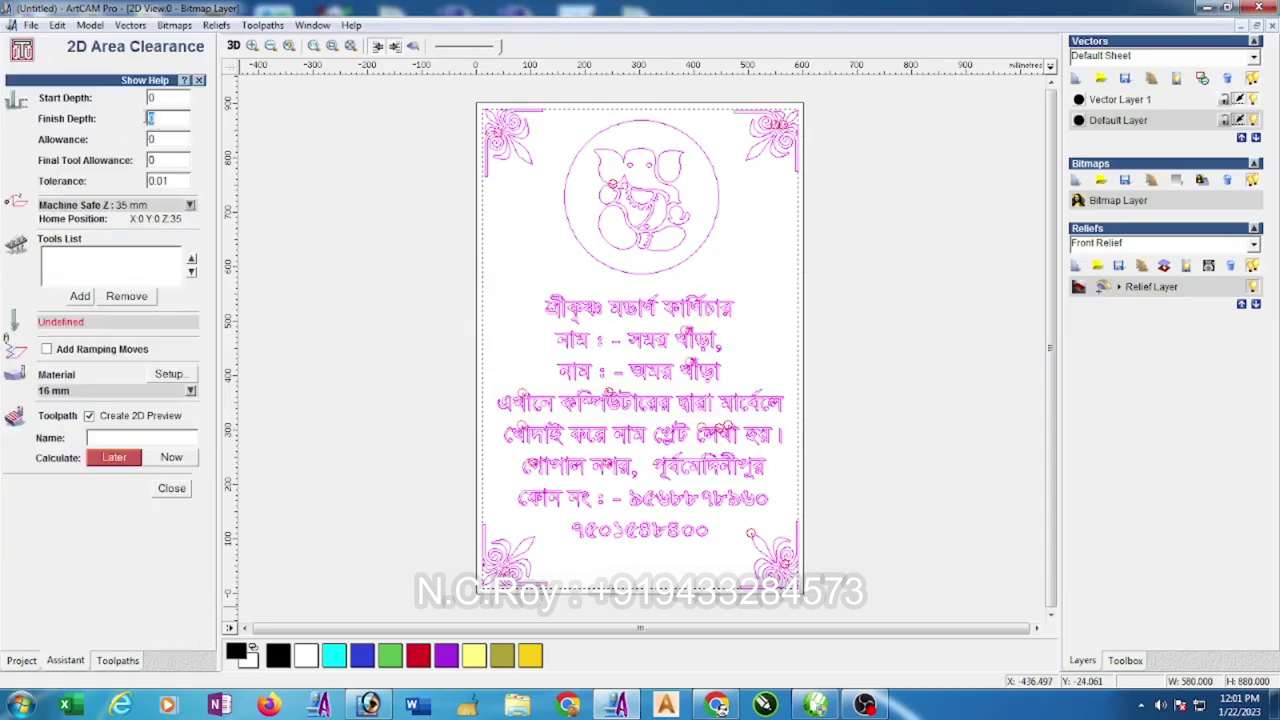
{"action": "left_click", "coordinate": [80, 296]}
{"action": "left_click_drag", "start_coordinate": [602, 255], "coordinate": [603, 405]}
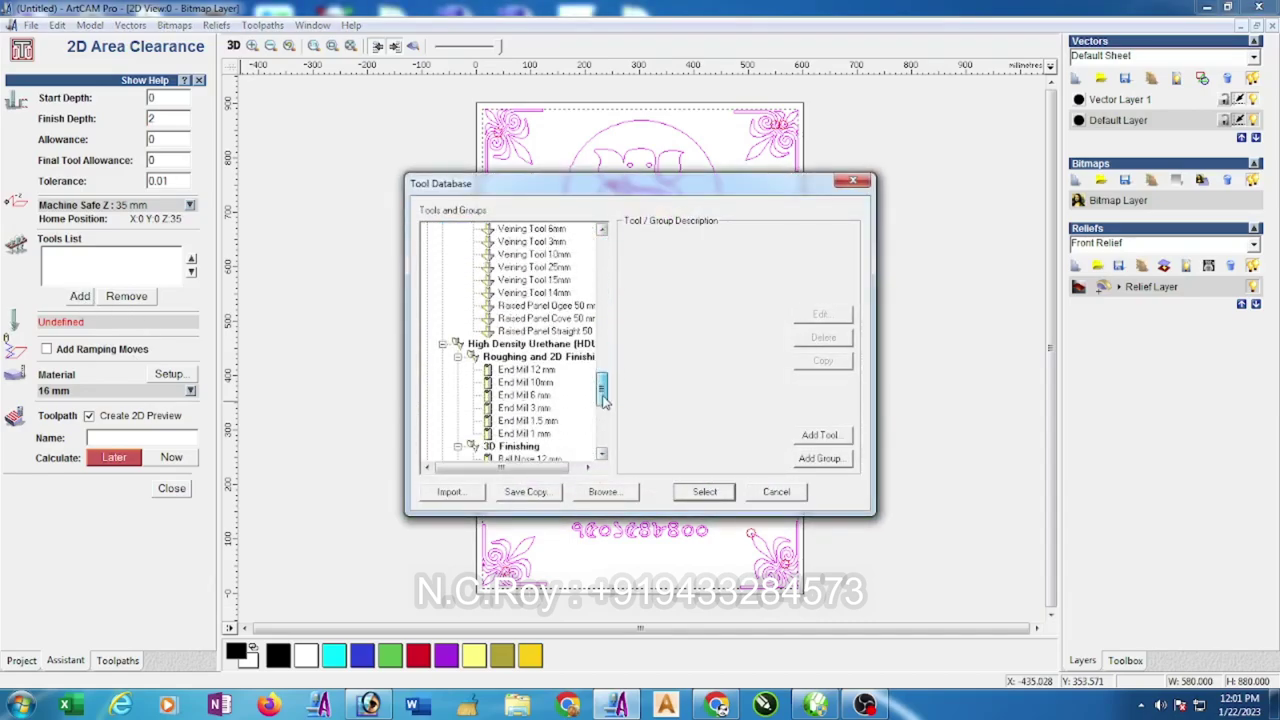
{"action": "left_click", "coordinate": [524, 395]}
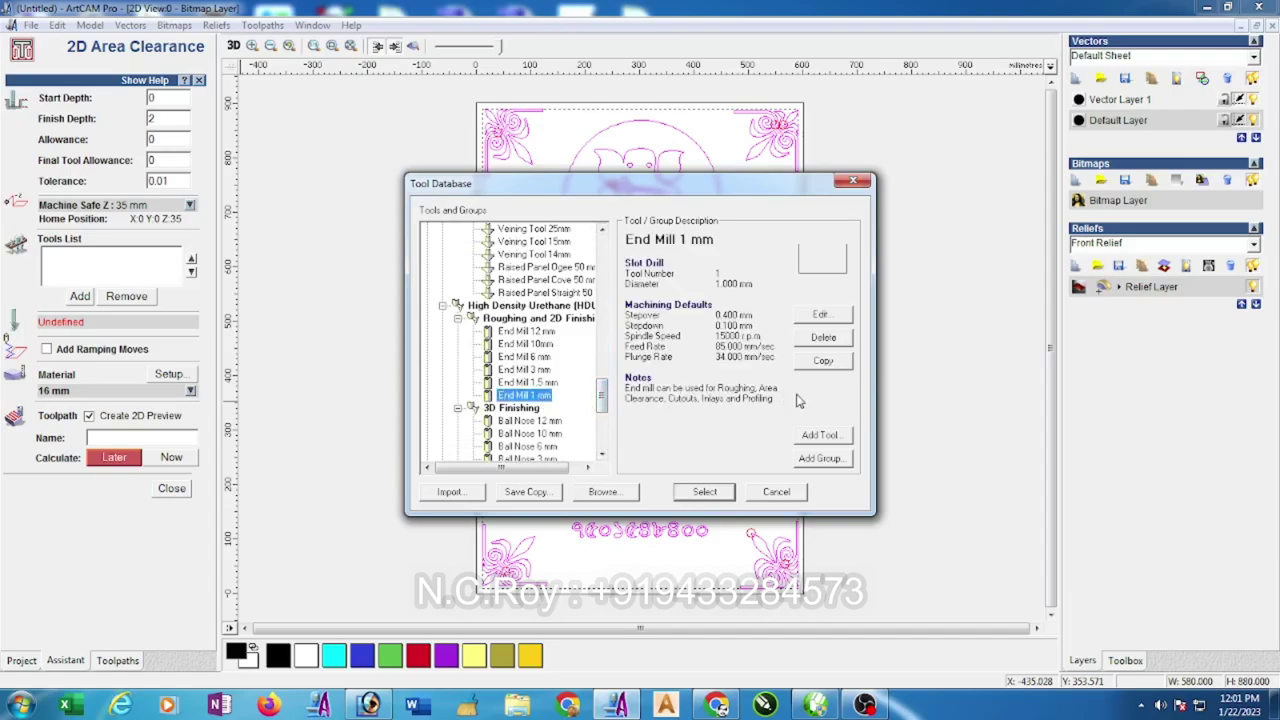
{"action": "left_click", "coordinate": [824, 314]}
{"action": "left_click", "coordinate": [462, 492]}
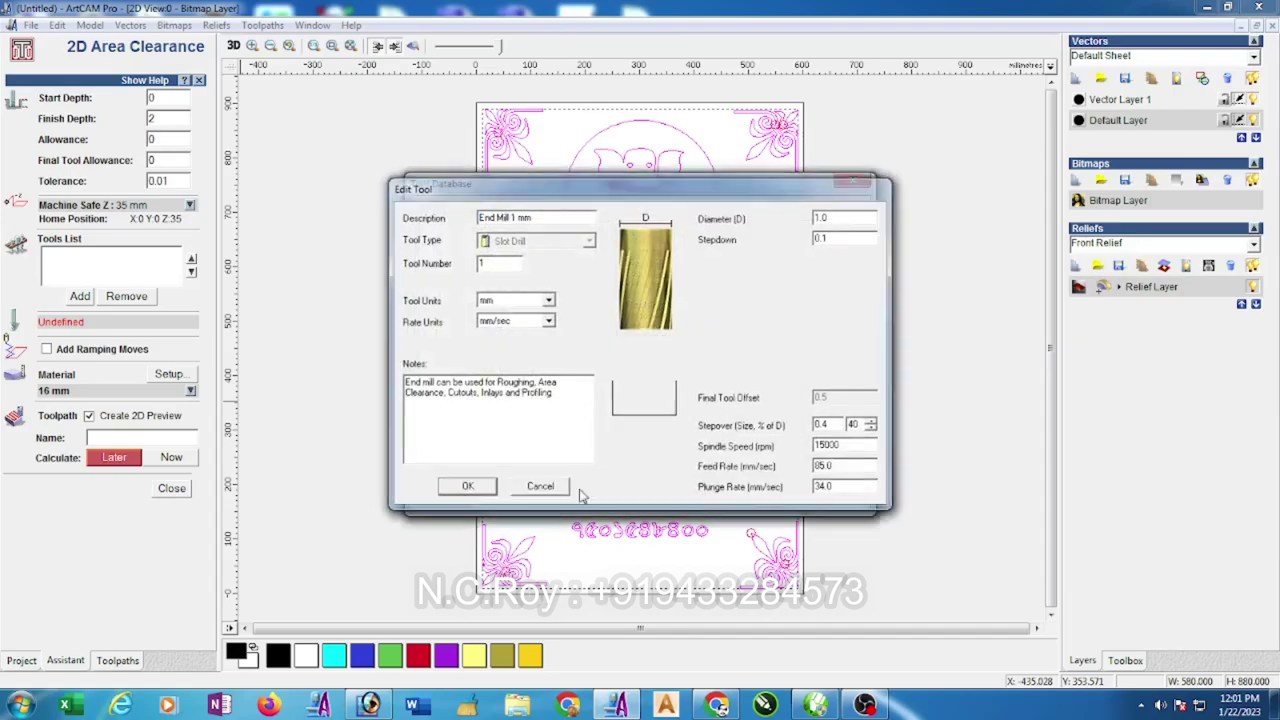
{"action": "left_click", "coordinate": [712, 498]}
{"action": "scroll", "coordinate": [185, 528], "scroll_direction": "down", "scroll_amount": 1}
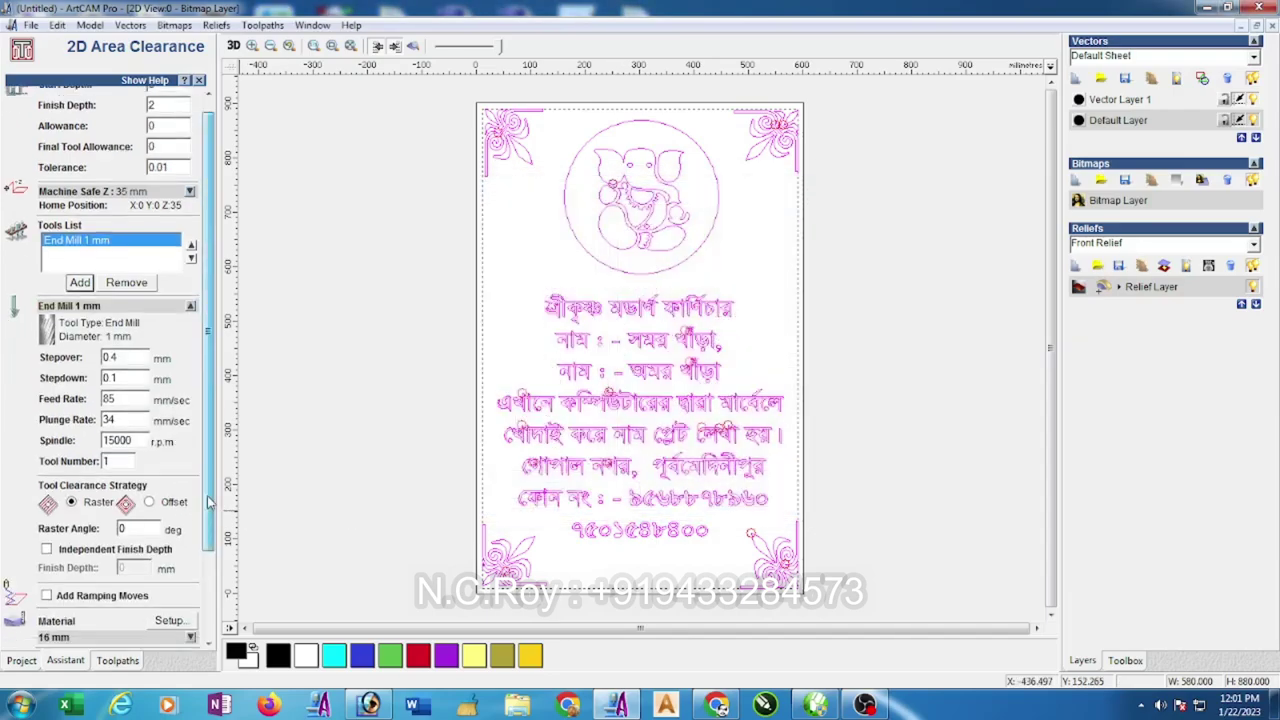
{"action": "scroll", "coordinate": [185, 528], "scroll_direction": "down", "scroll_amount": 4}
{"action": "left_click", "coordinate": [181, 596]}
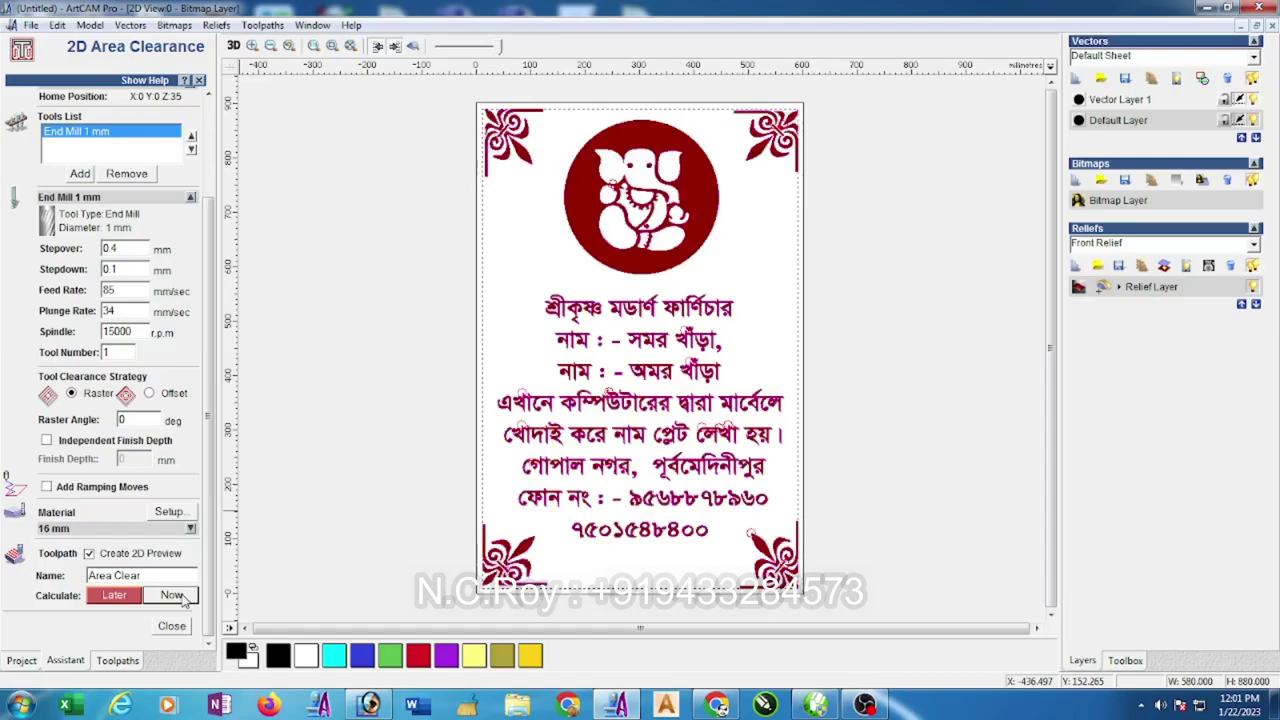
Close the area clearance form and show the plate in a tilted 3D view.
{"action": "left_click", "coordinate": [171, 626]}
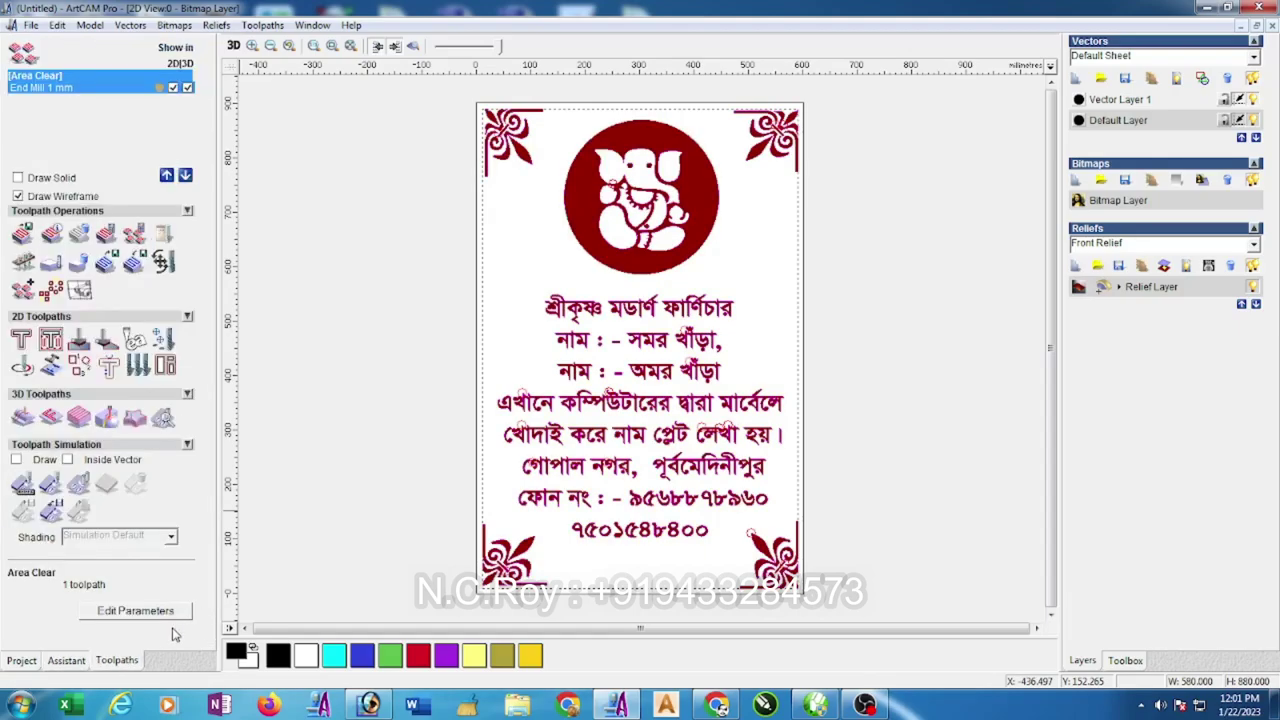
{"action": "left_click", "coordinate": [233, 47]}
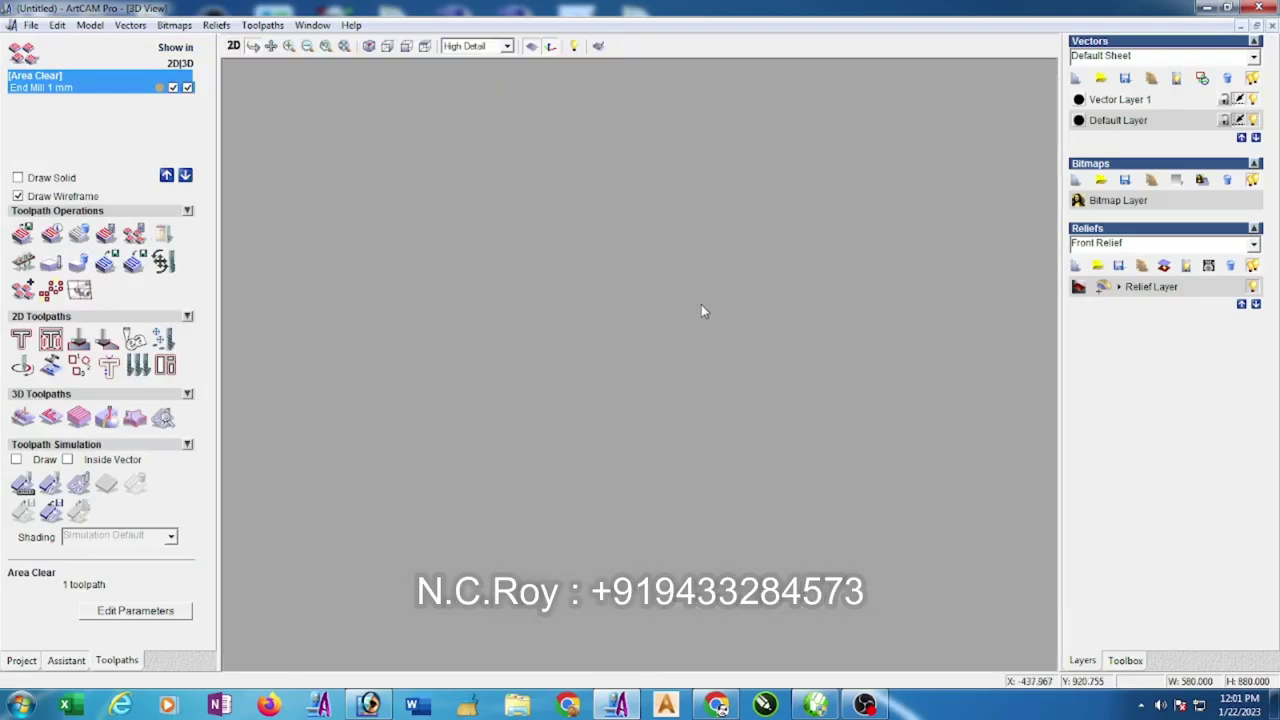
{"action": "left_click_drag", "start_coordinate": [701, 311], "coordinate": [657, 437]}
{"action": "left_click_drag", "start_coordinate": [737, 163], "coordinate": [800, 131]}
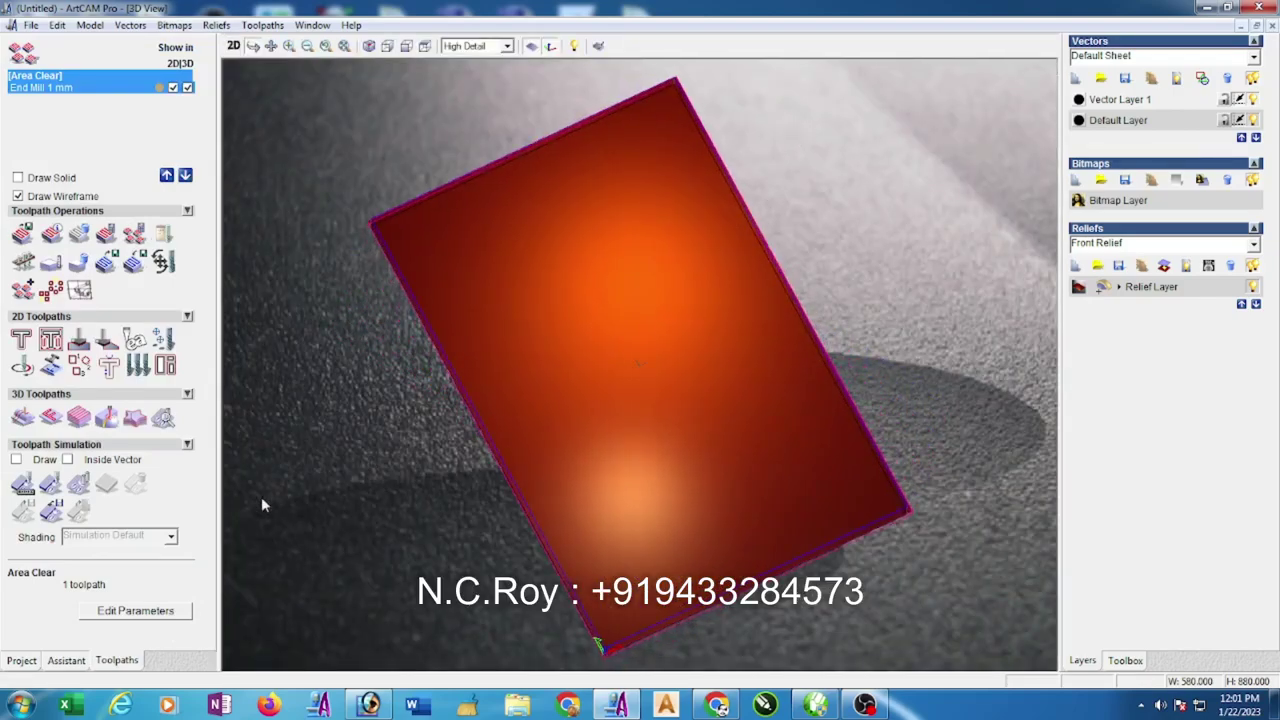
Simulate the Area Clear toolpath on the block, then view it from above and in perspective.
{"action": "left_click", "coordinate": [48, 485]}
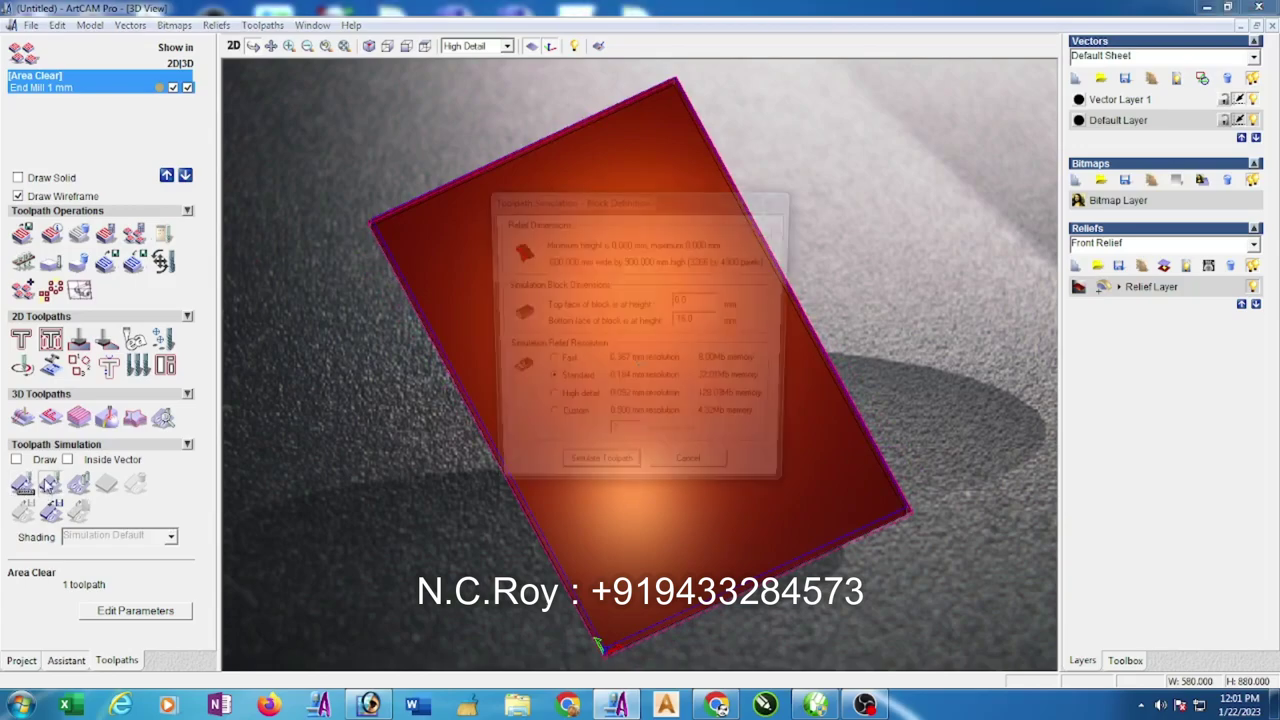
{"action": "left_click", "coordinate": [595, 476]}
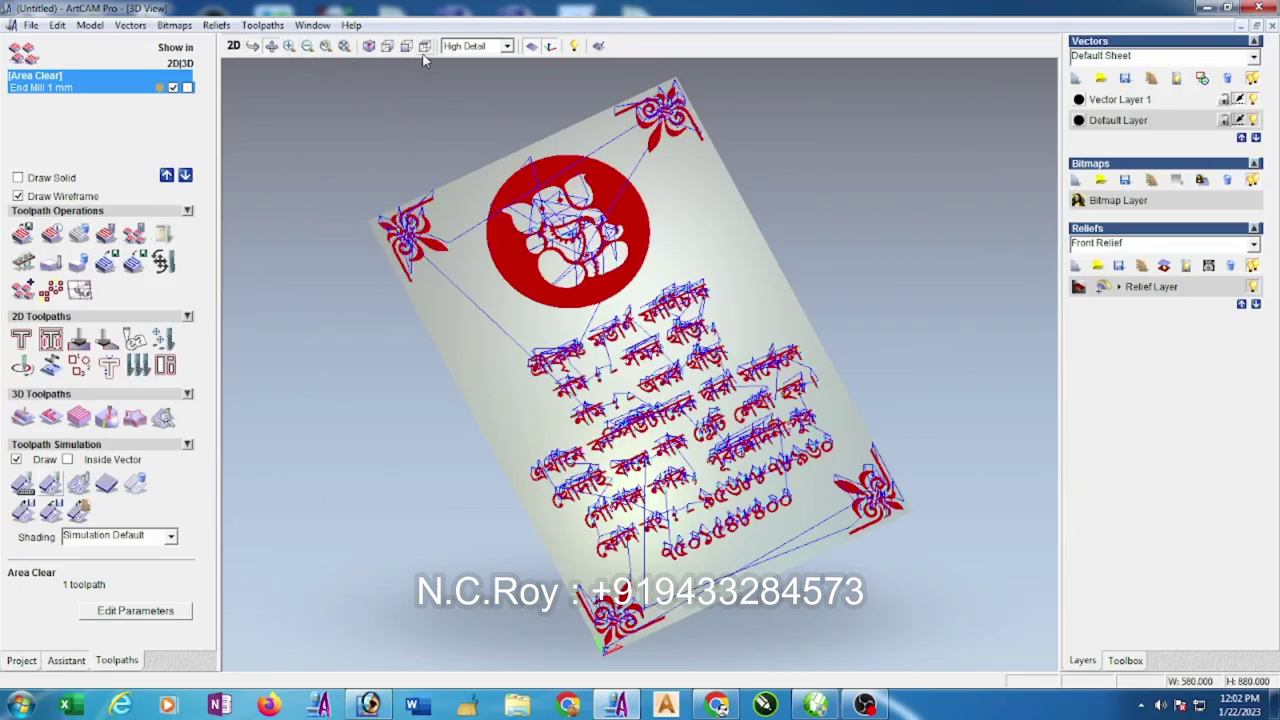
{"action": "key", "text": "0"}
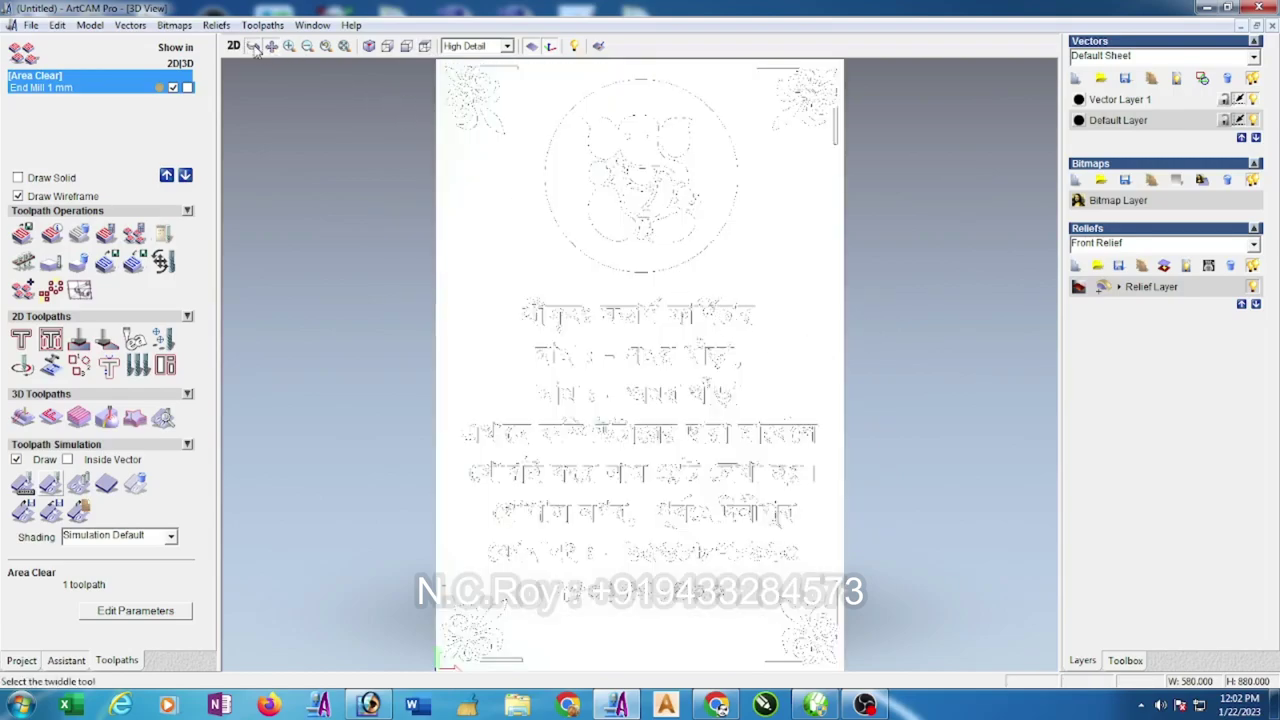
{"action": "left_click_drag", "start_coordinate": [679, 381], "coordinate": [781, 267]}
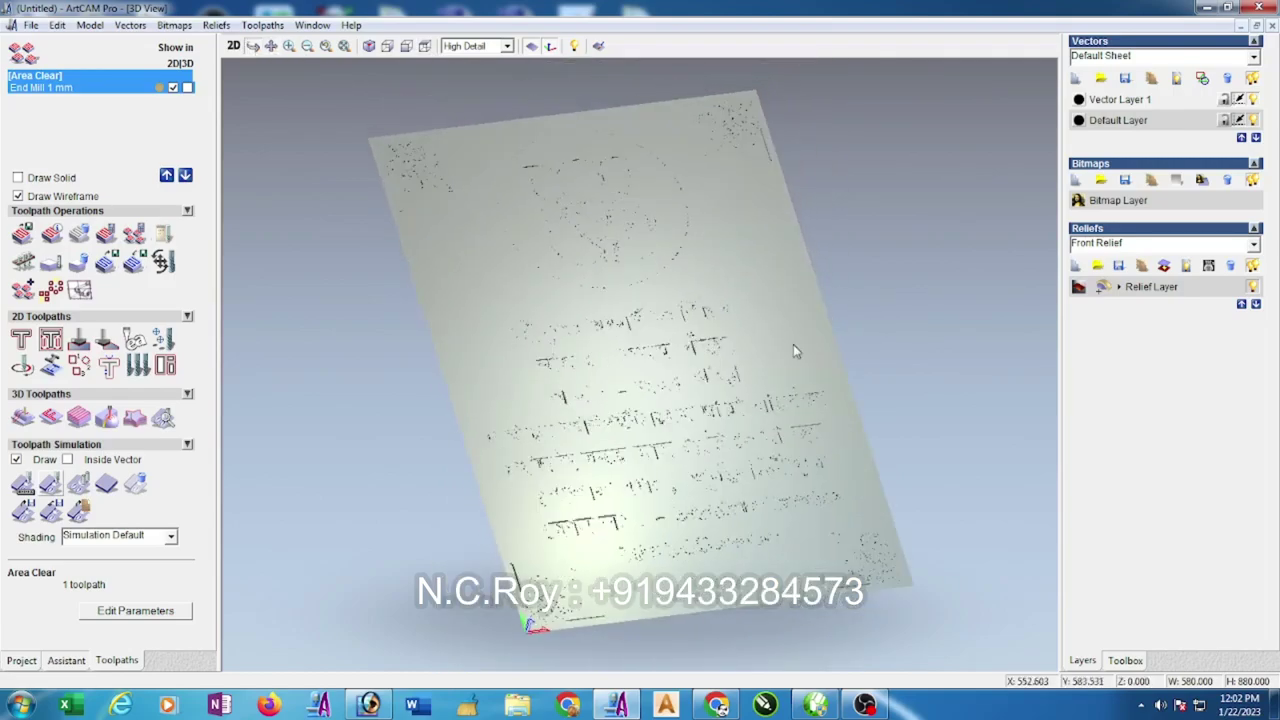